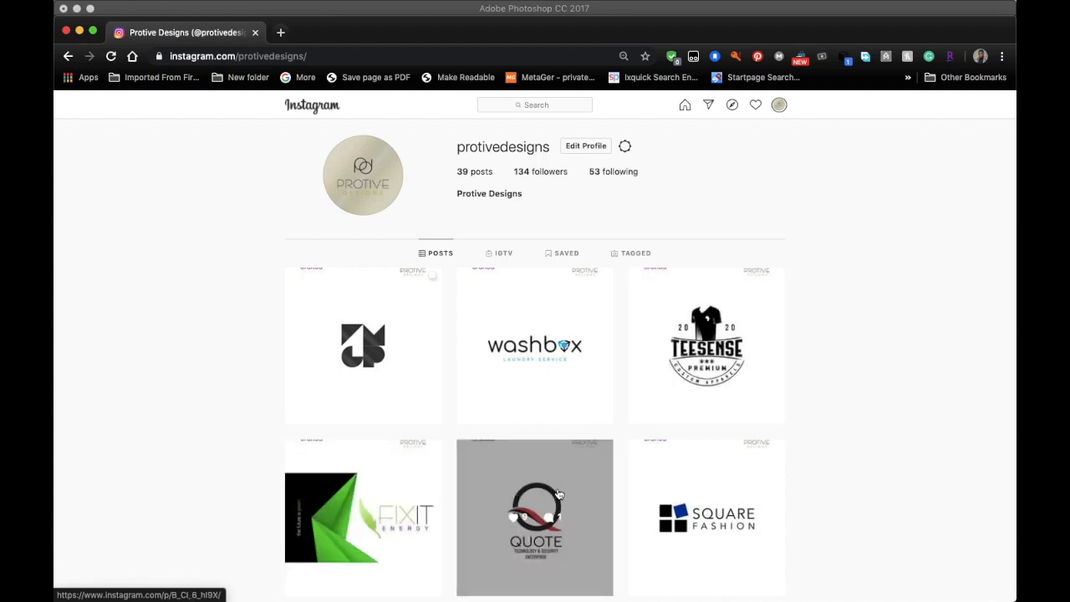
- Browse the Instagram portfolio of logo posts and open the Fixit Energy logo post
scroll(669, 501, down, 5)
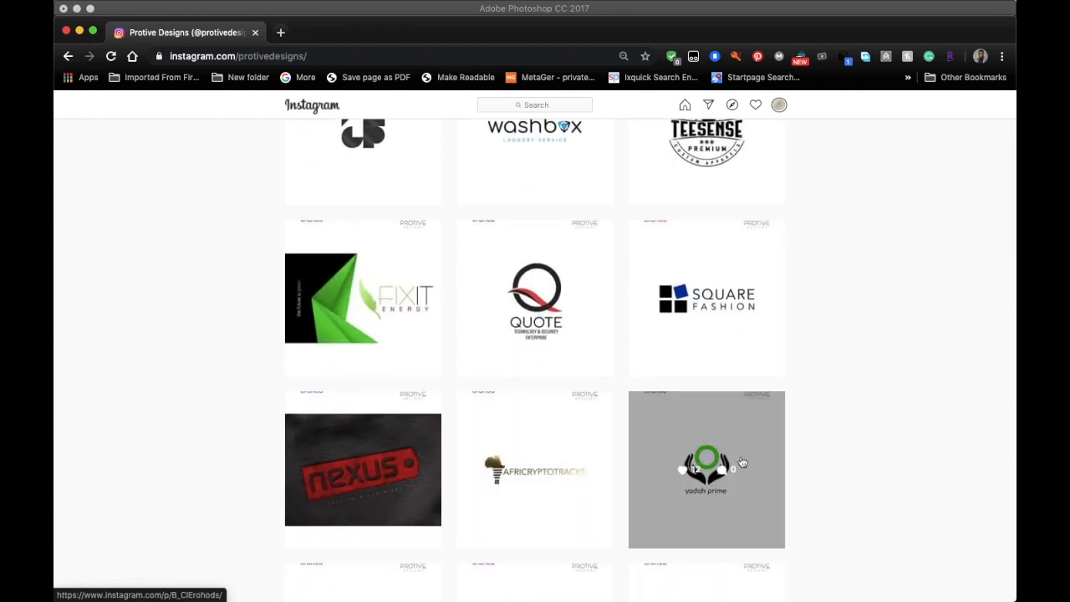
scroll(733, 460, down, 4)
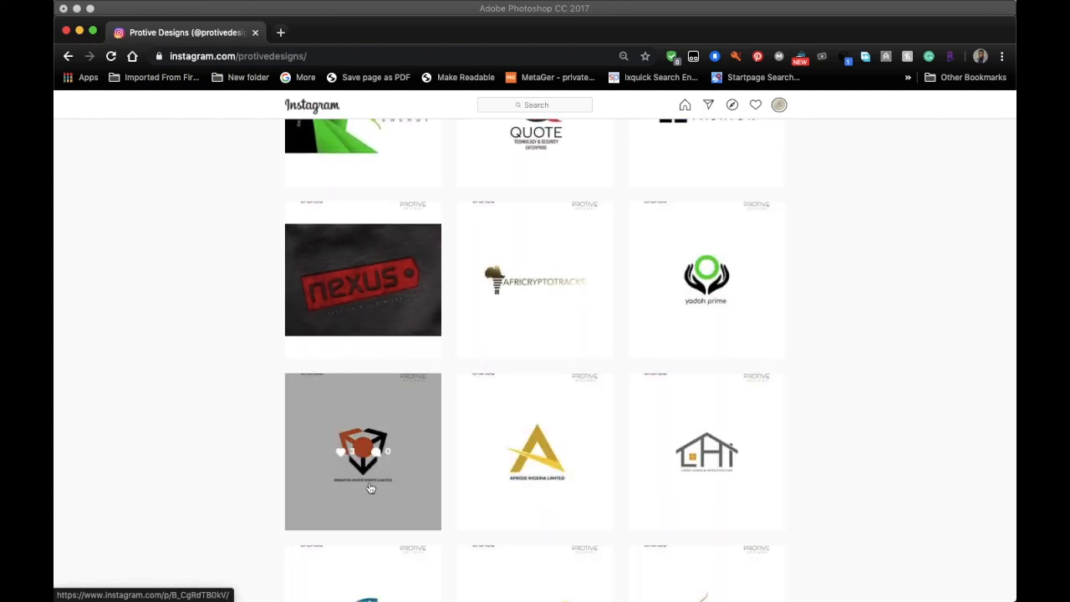
scroll(371, 478, down, 3)
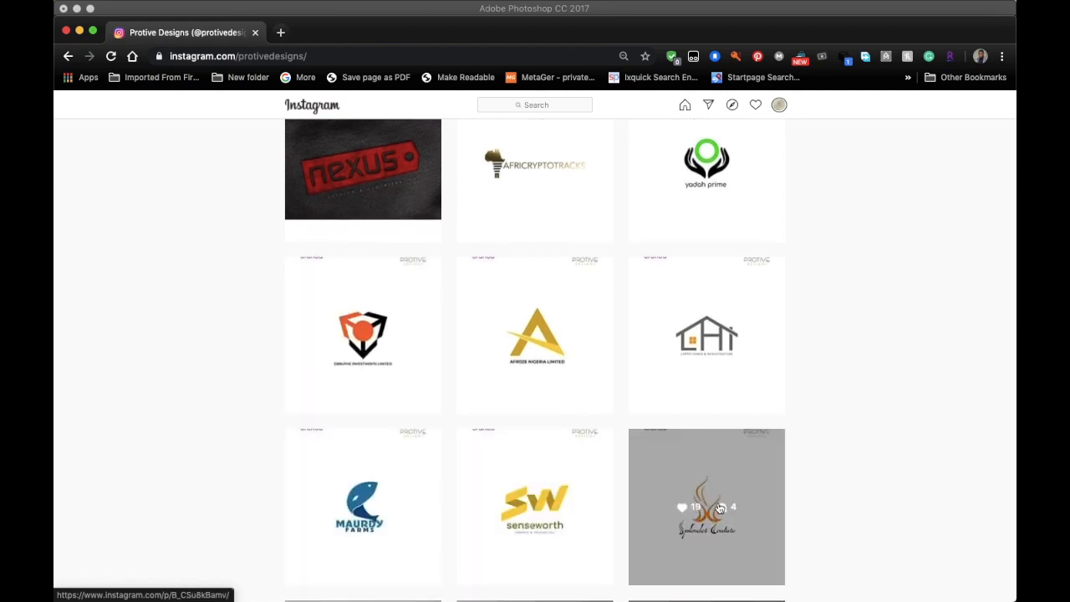
scroll(719, 507, up, 6)
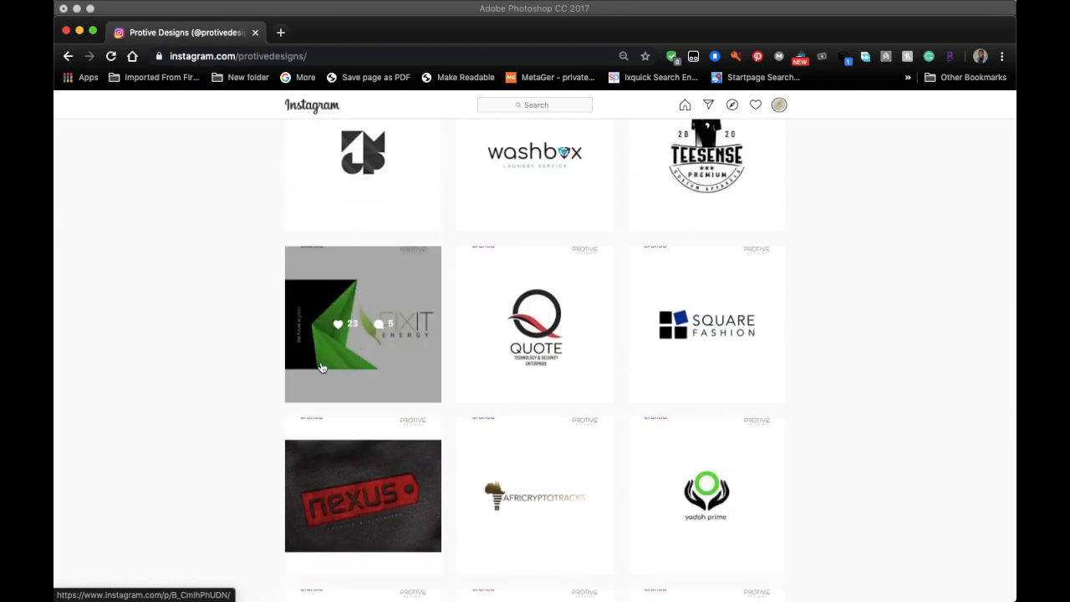
click(349, 305)
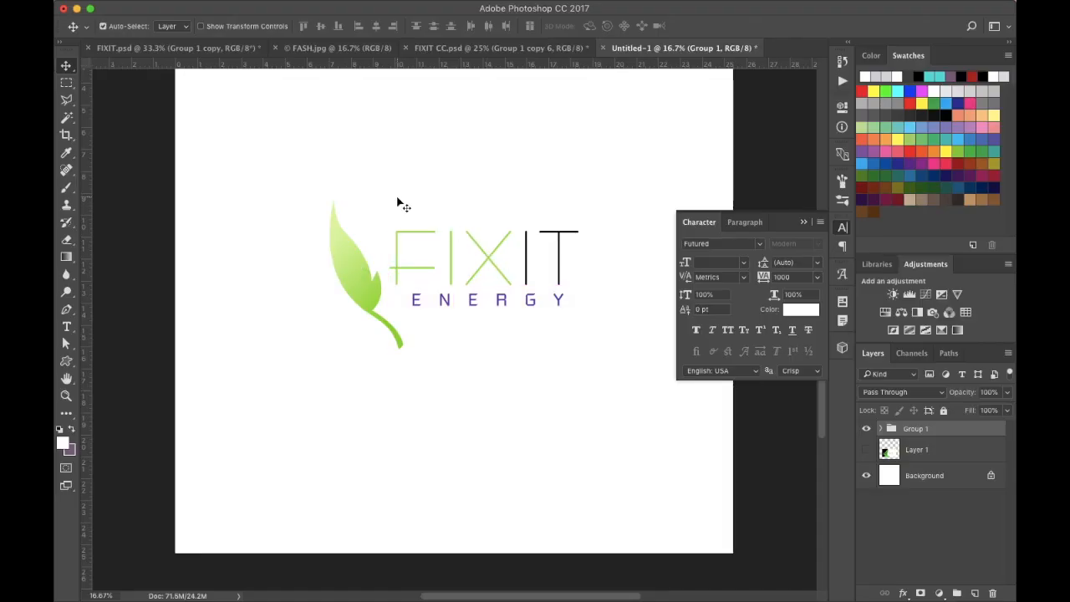
- Show the Layer 1 reference image of the folded green shape and hide Group 1
click(866, 451)
click(866, 428)
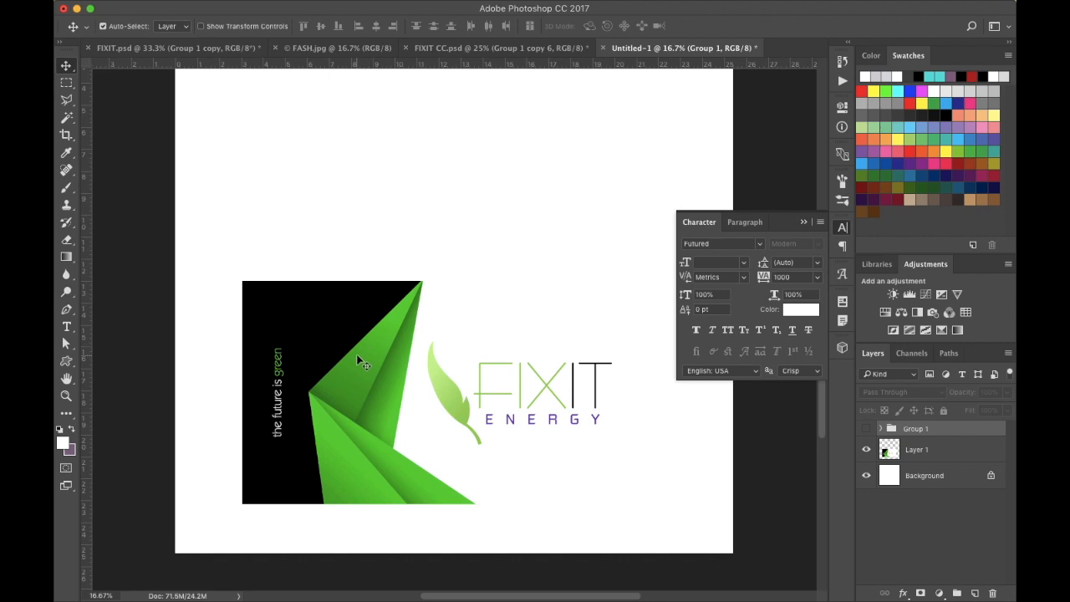
key(super+equal)
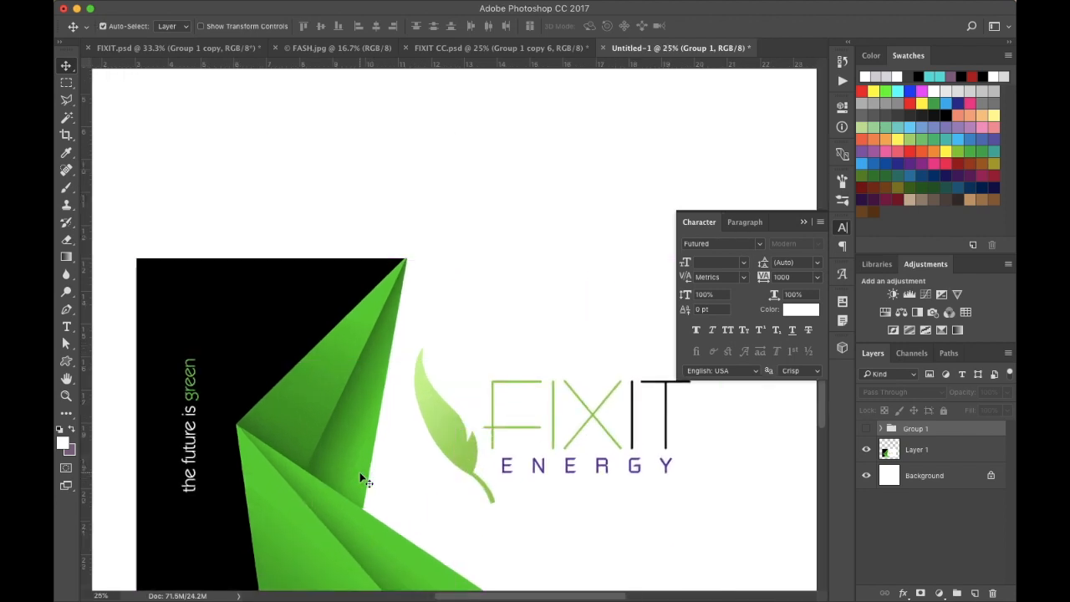
key(super+minus)
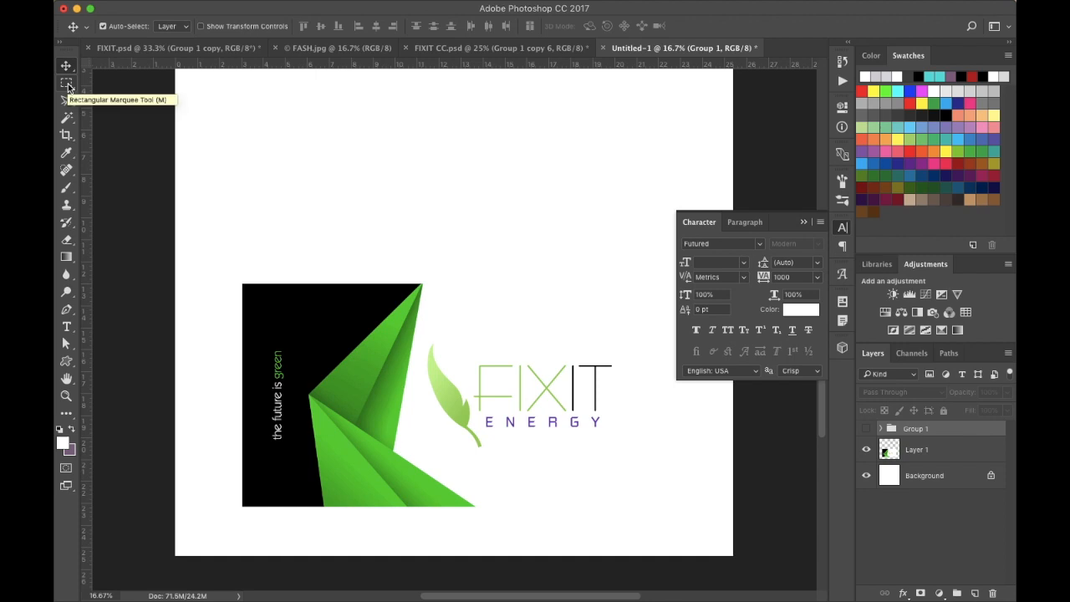
- Select the Pen tool, zoom into the folded shape, and create a new empty path in the Paths panel
click(67, 310)
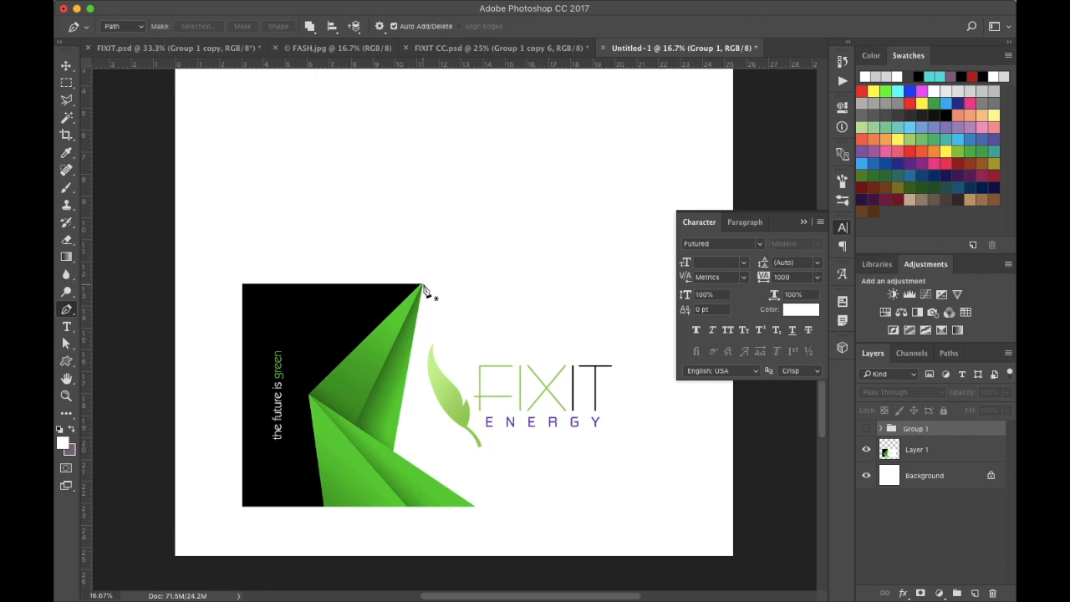
key(super+plus)
key(super+plus)
scroll(426, 290, left, 4)
scroll(426, 291, down, 2)
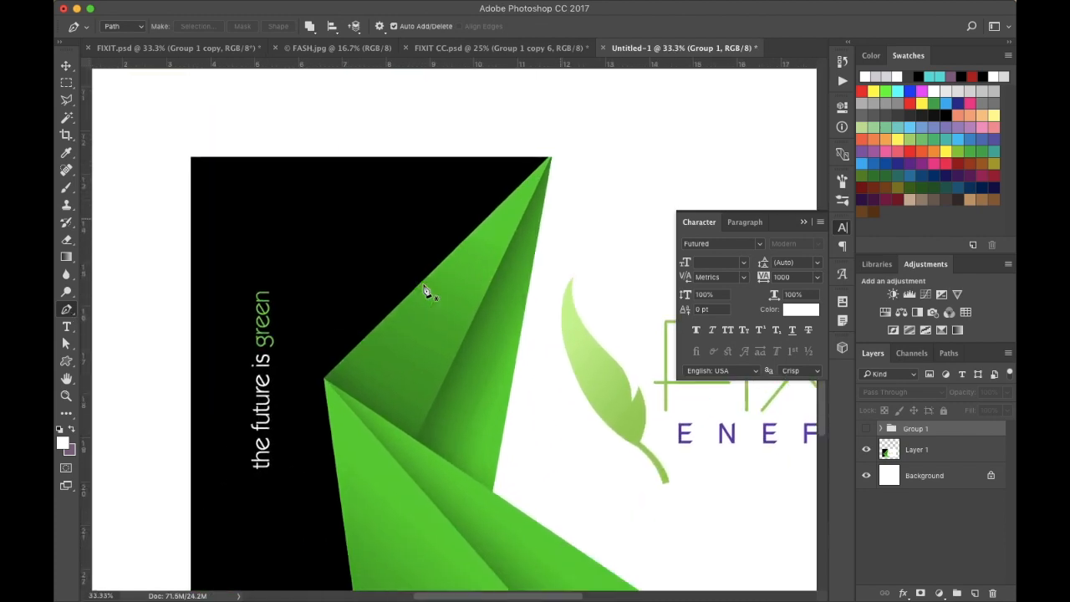
scroll(425, 290, right, 3)
scroll(425, 290, down, 1)
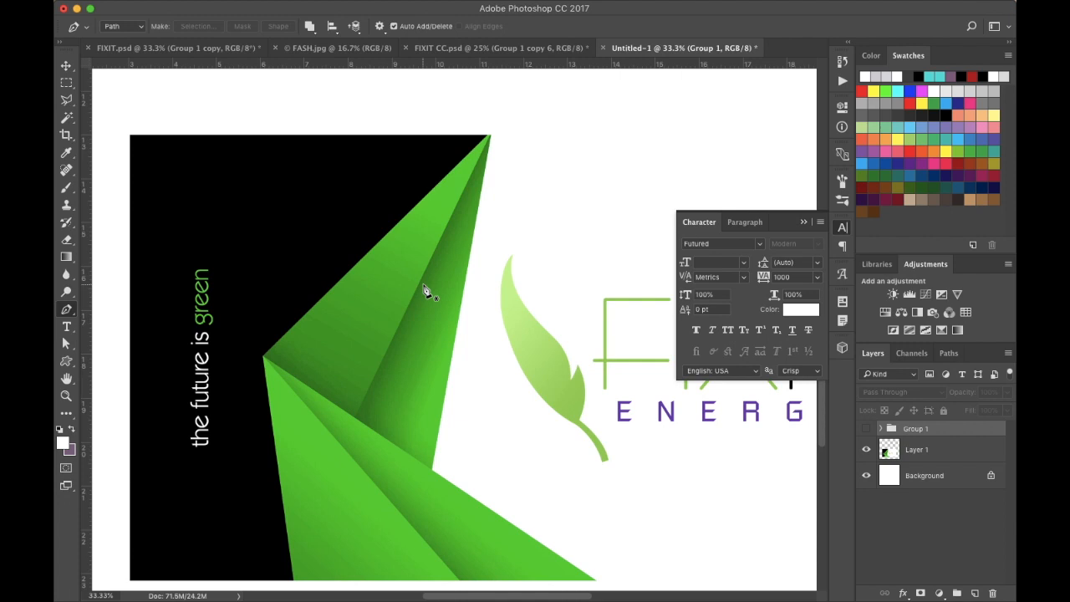
click(950, 353)
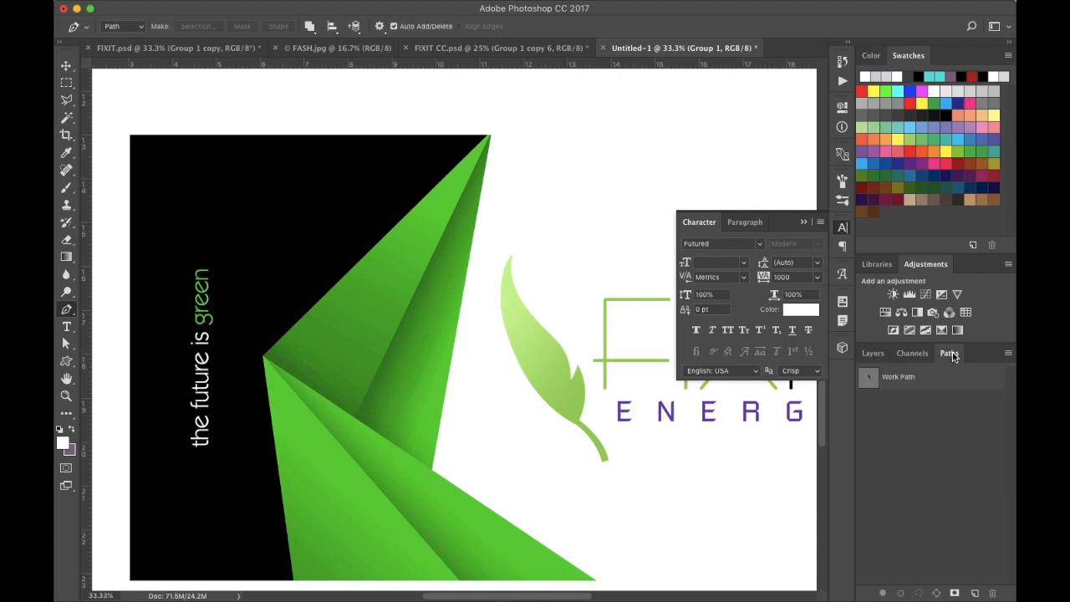
click(974, 592)
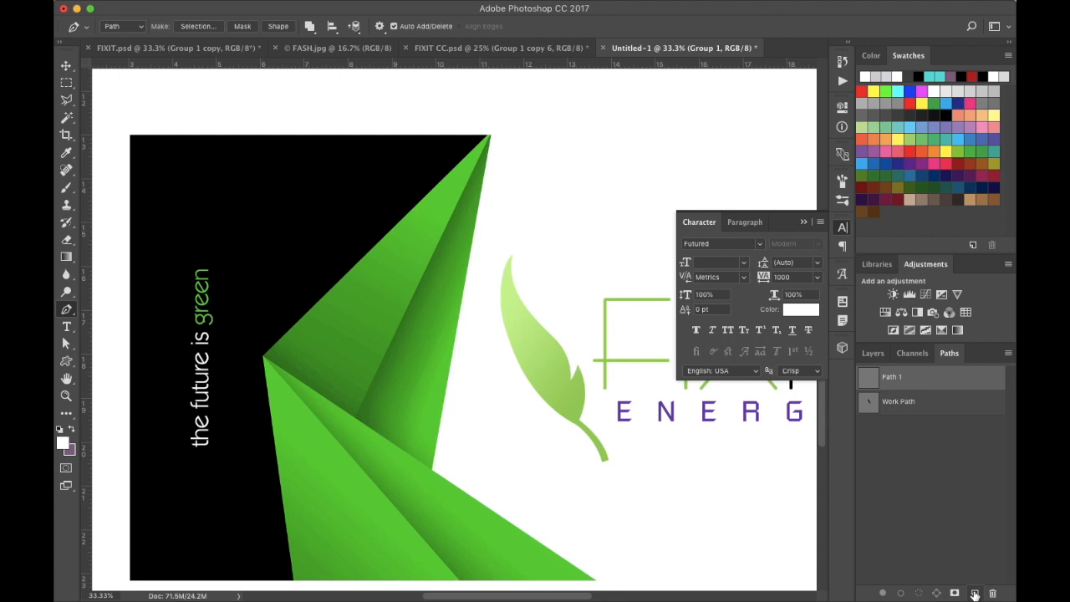
- Inspect the existing leaf work path, then reselect Path 1
click(923, 407)
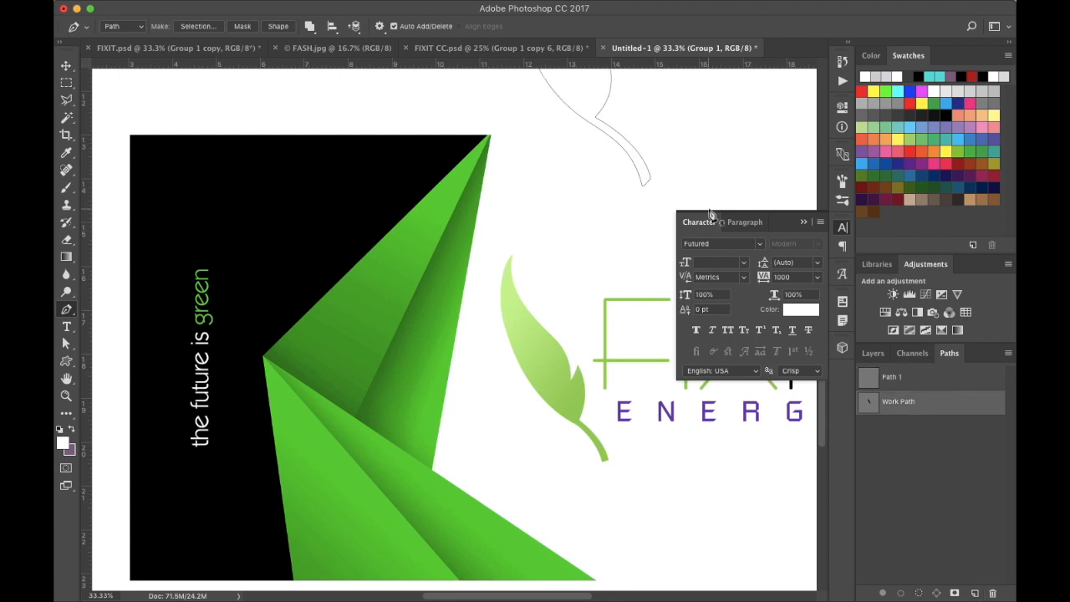
scroll(646, 219, up, 5)
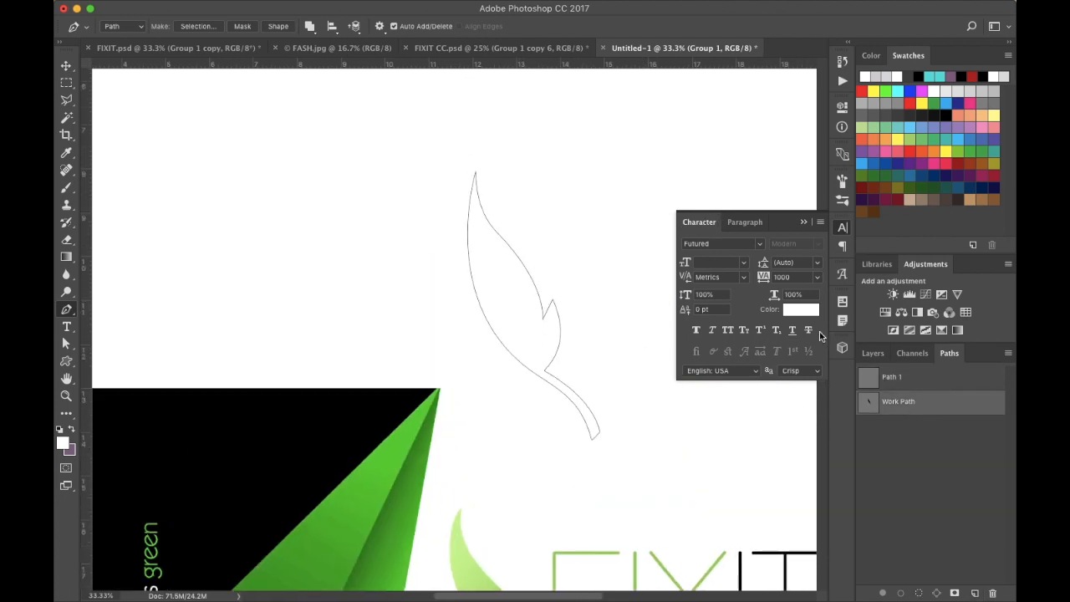
click(907, 382)
- In Path 1, plot pen points at the upper fold's left vertex, inner crease and top tip
scroll(633, 499, down, 4)
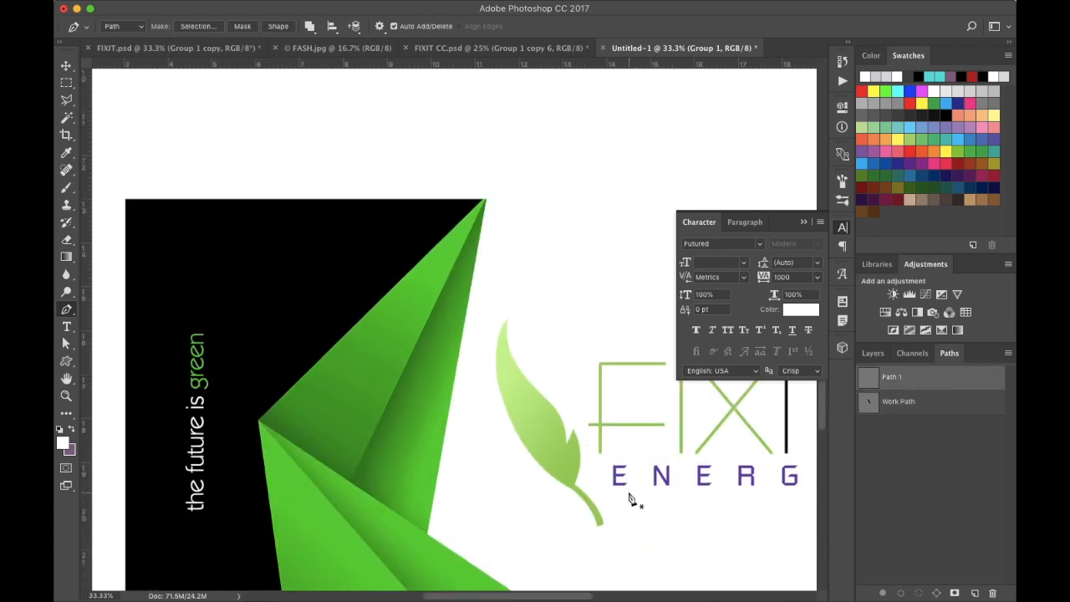
scroll(356, 281, down, 3)
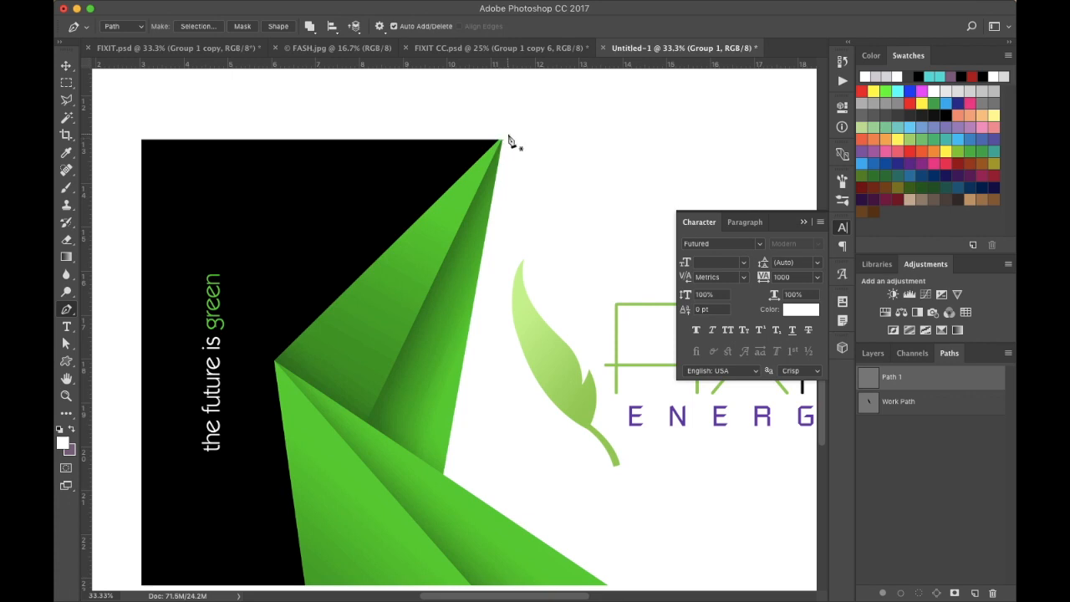
scroll(508, 143, up, 3)
scroll(507, 143, down, 1)
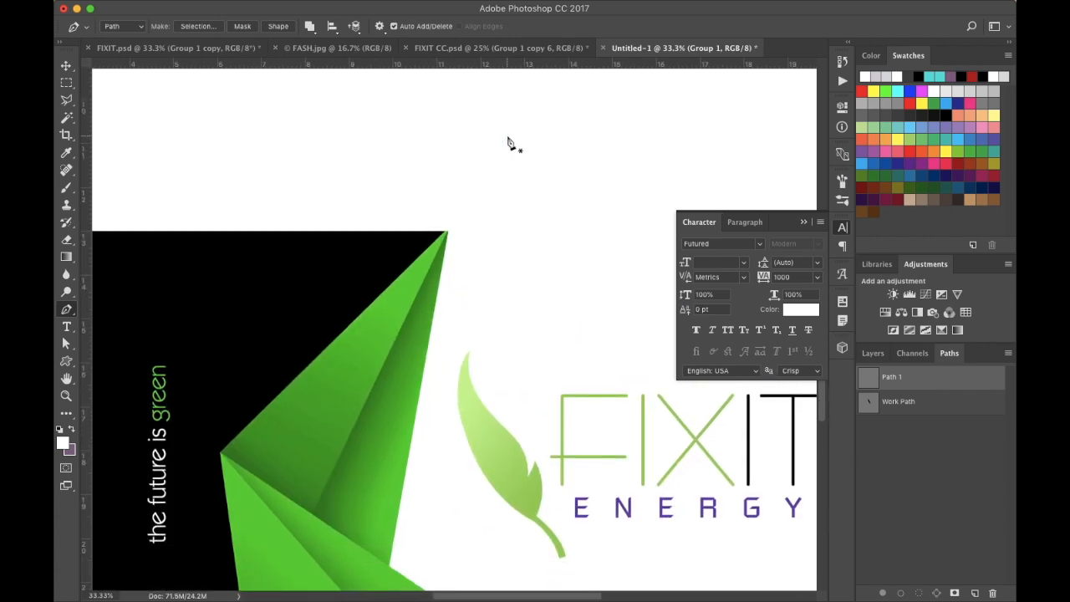
scroll(442, 259, down, 3)
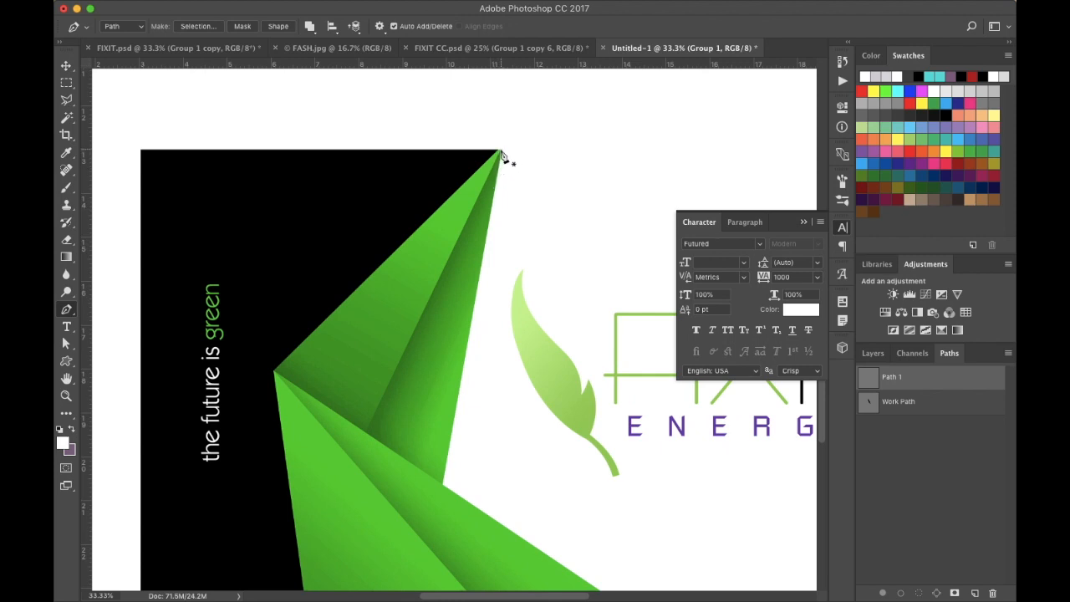
click(275, 373)
click(366, 434)
click(500, 151)
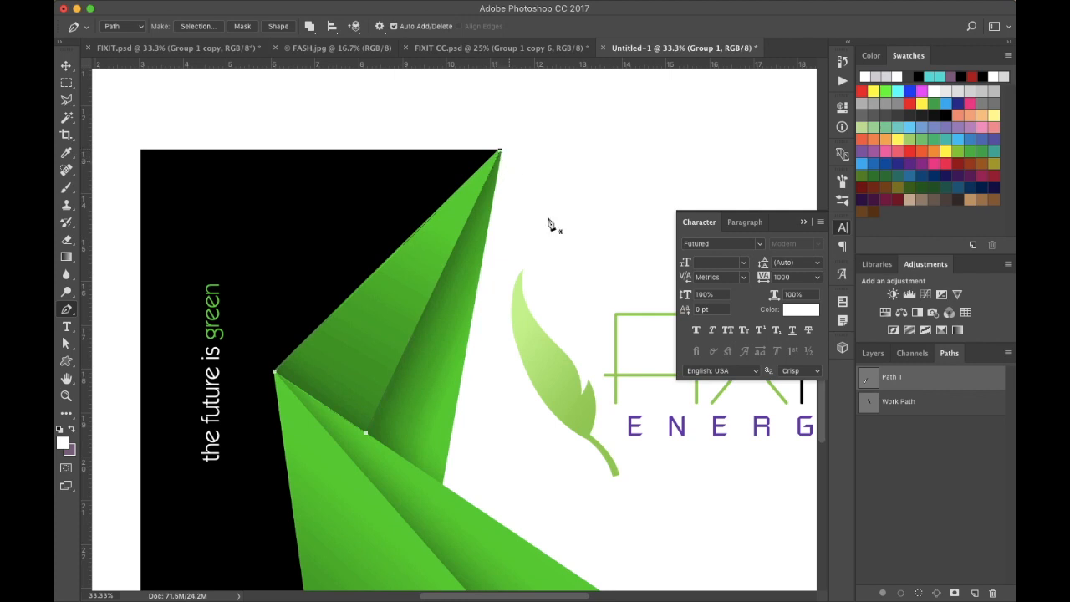
- Create a second path tracing from the top tip to the inner crease and back to the tip
click(974, 593)
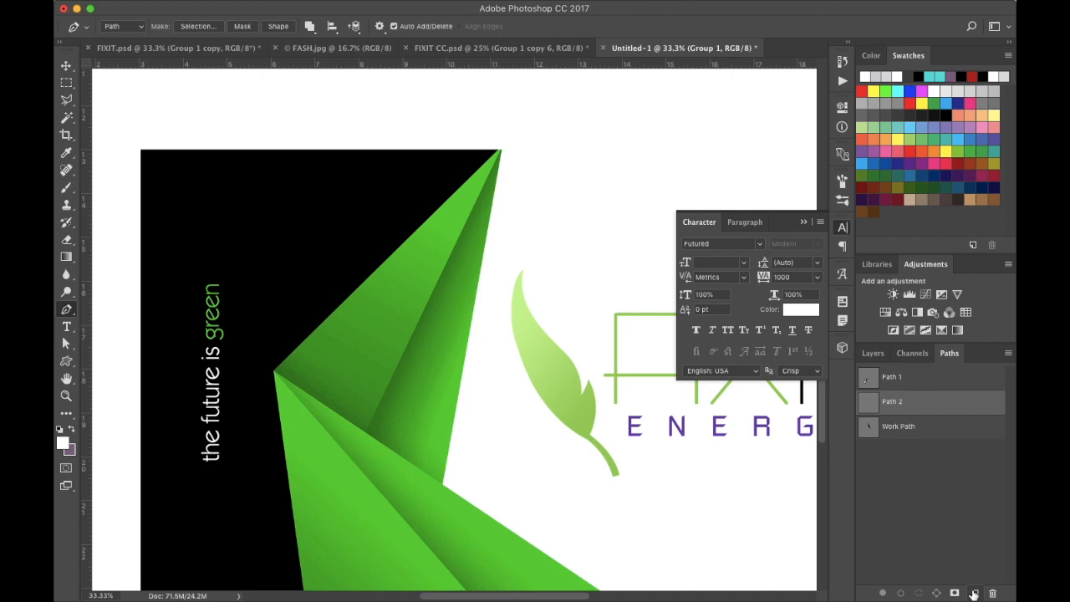
click(500, 152)
click(361, 430)
click(501, 152)
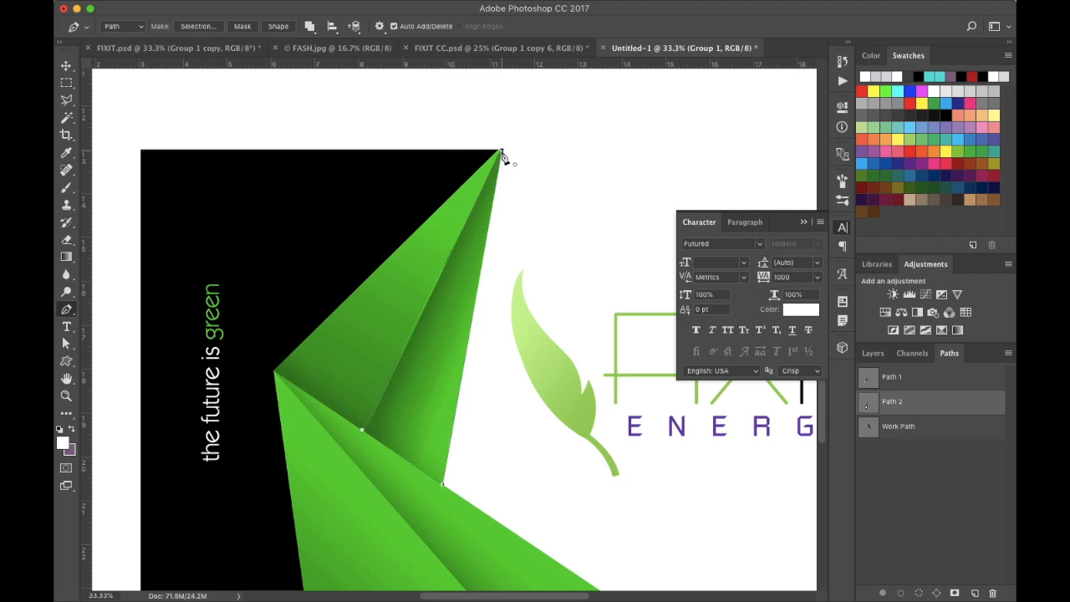
- Create a third path and trace the lower-left fold triangle from the left vertex along the bottom edge and back
scroll(540, 393, down, 10)
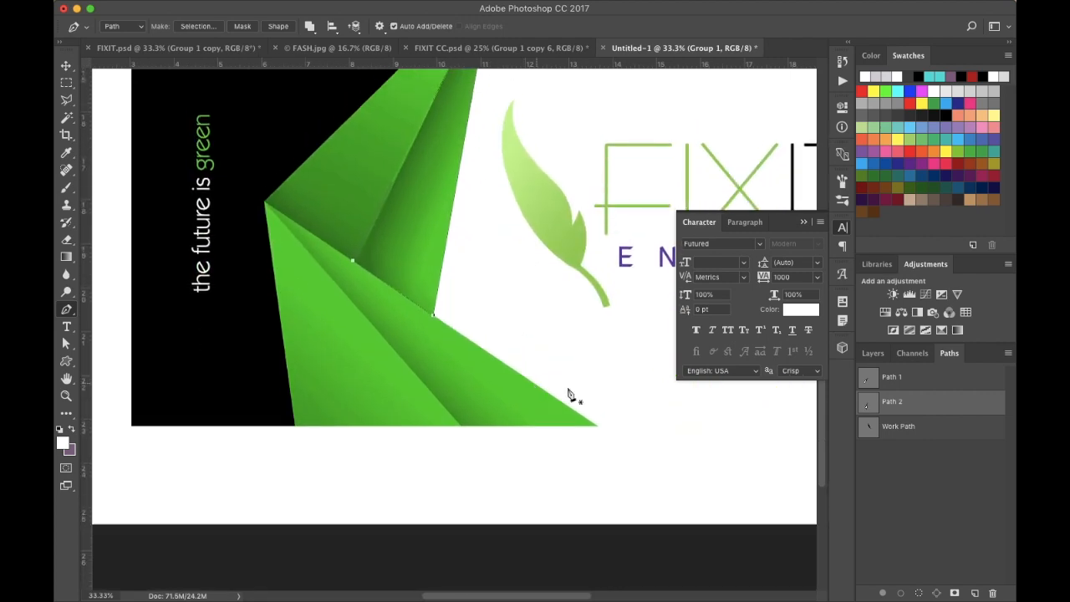
click(975, 592)
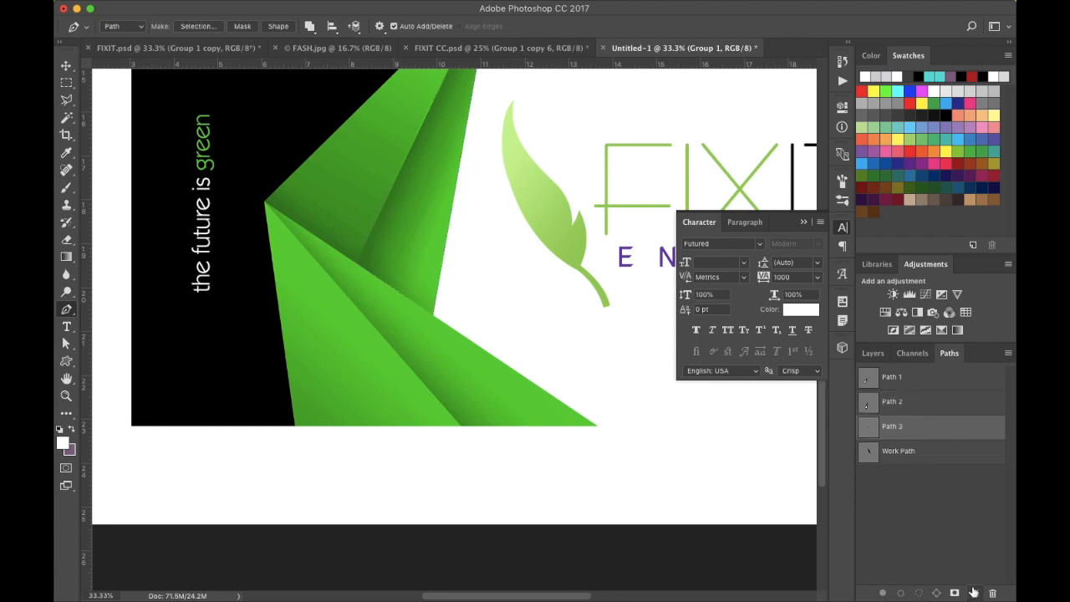
click(264, 204)
click(294, 426)
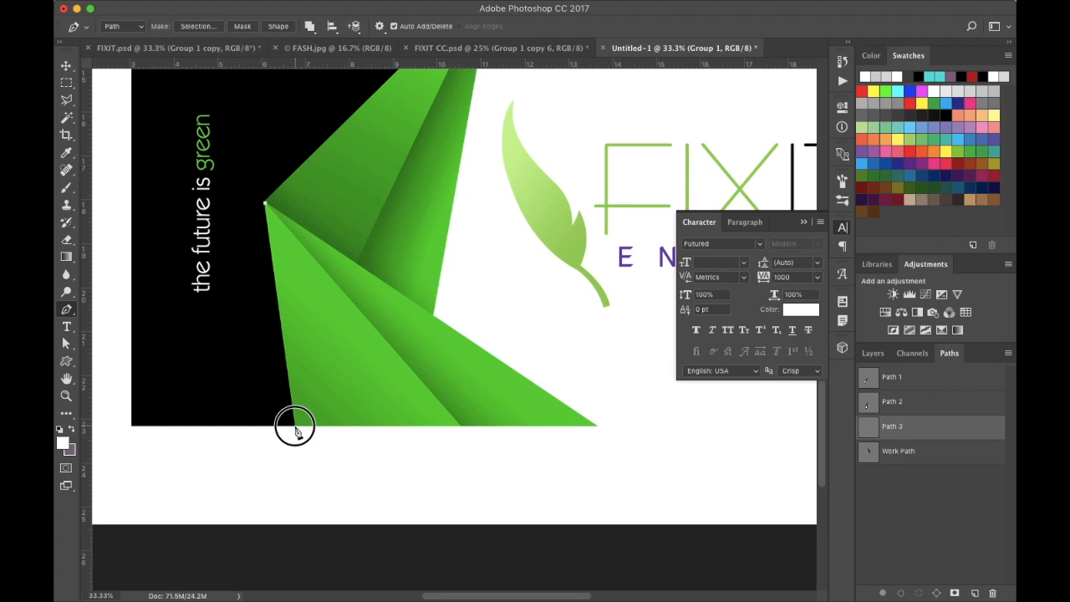
click(461, 426)
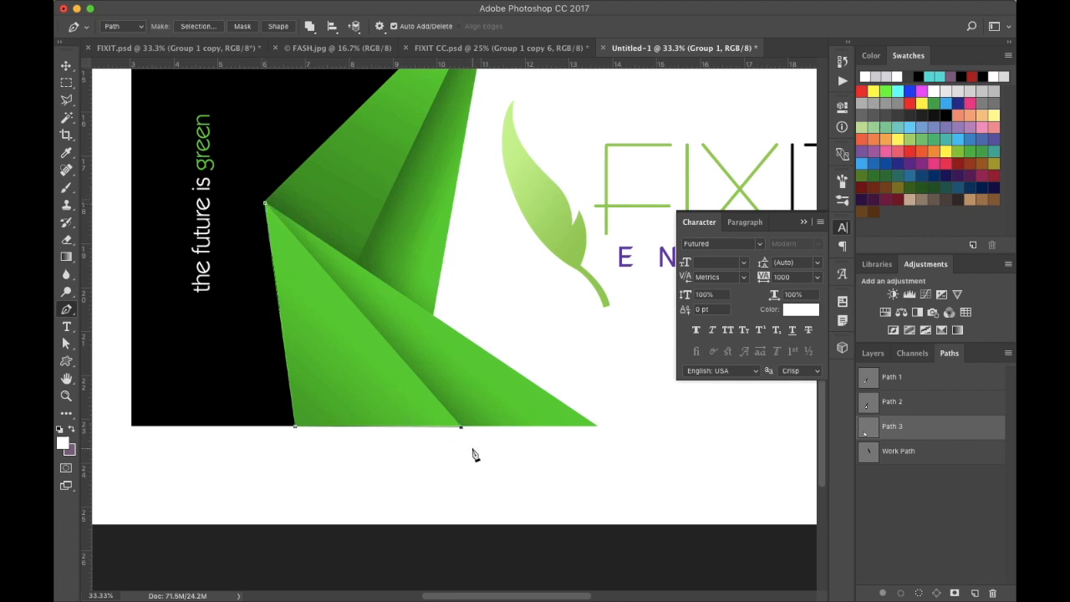
key(super+z)
click(462, 427)
click(265, 206)
- Create a fourth path and trace the lower-right fold triangle from the left vertex to the bottom-right corner and back
click(974, 593)
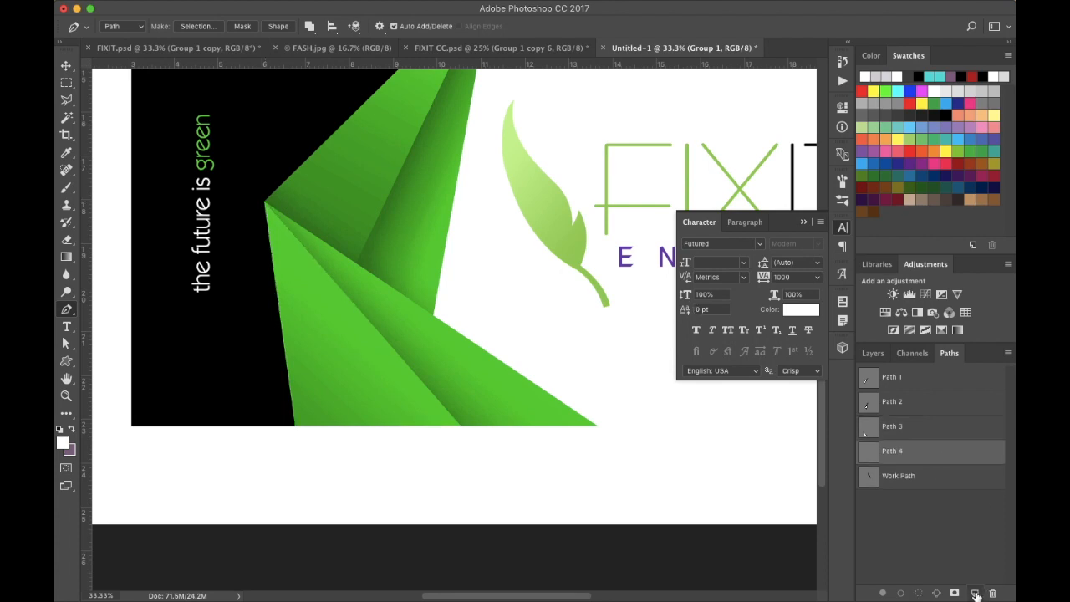
click(265, 204)
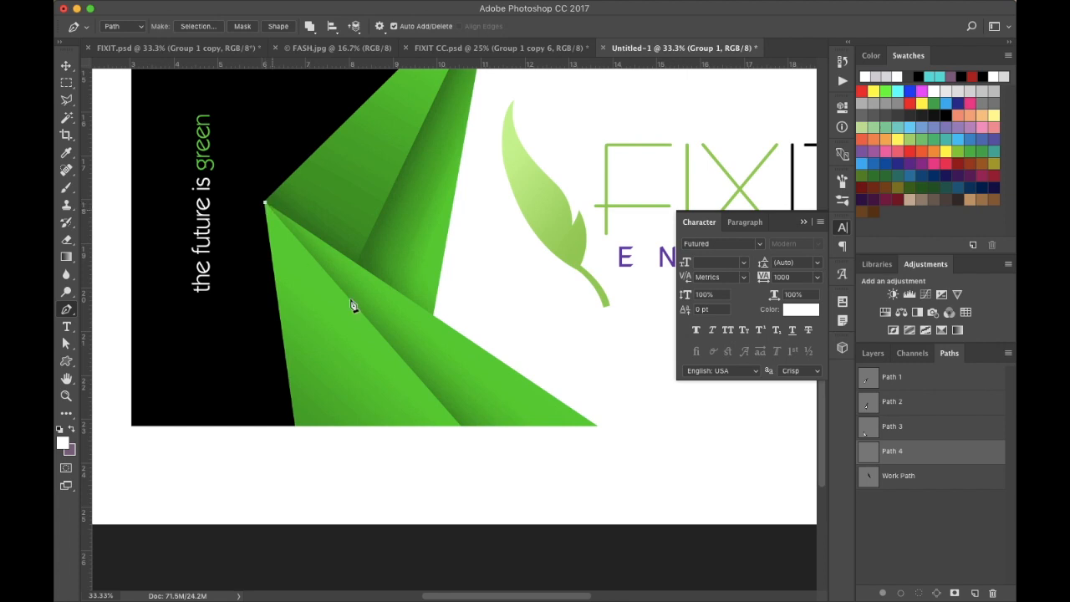
click(452, 426)
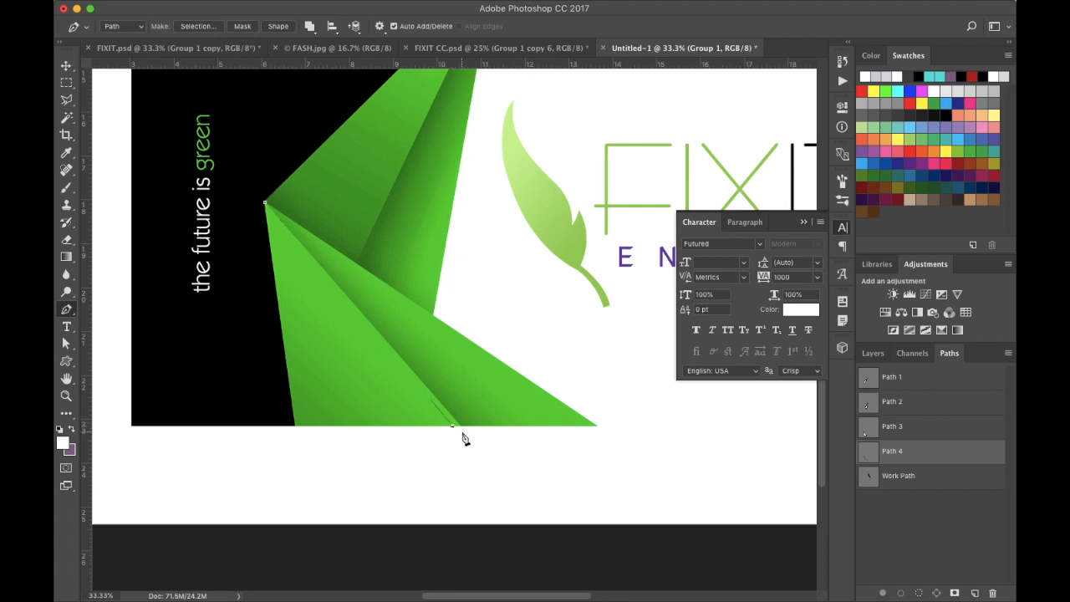
click(598, 427)
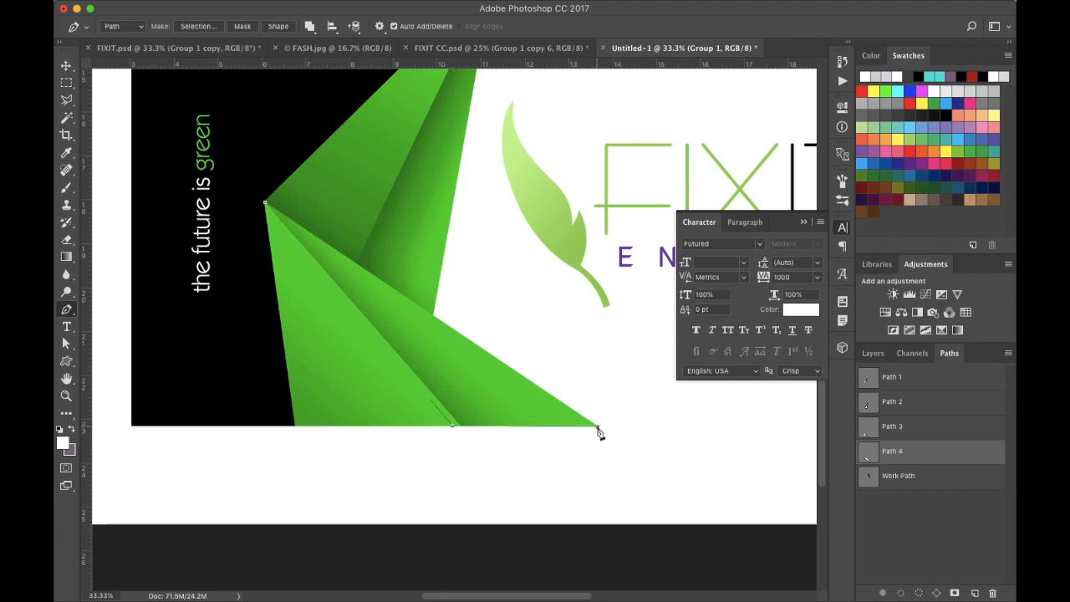
click(265, 206)
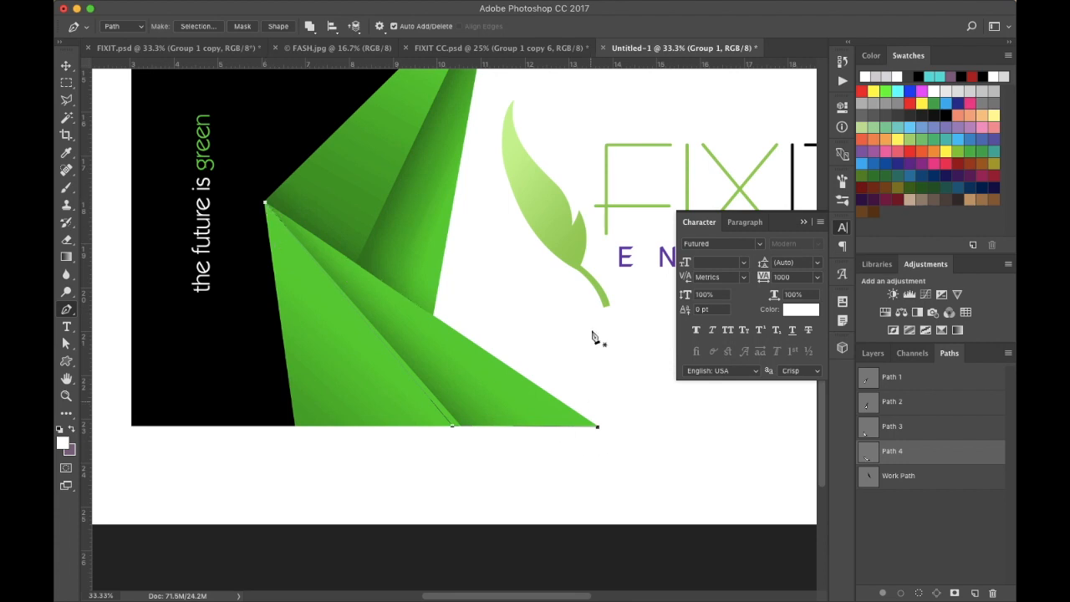
- Collapse the Character panel, zoom out, and make a selection from Path 4 with the Path Selection tool
click(804, 223)
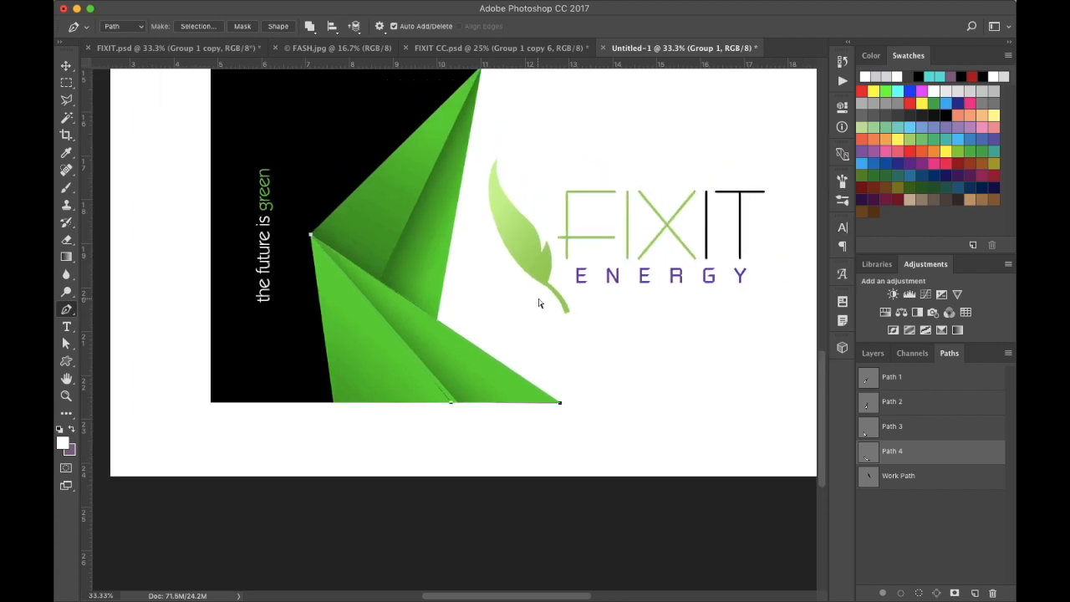
key(super+minus)
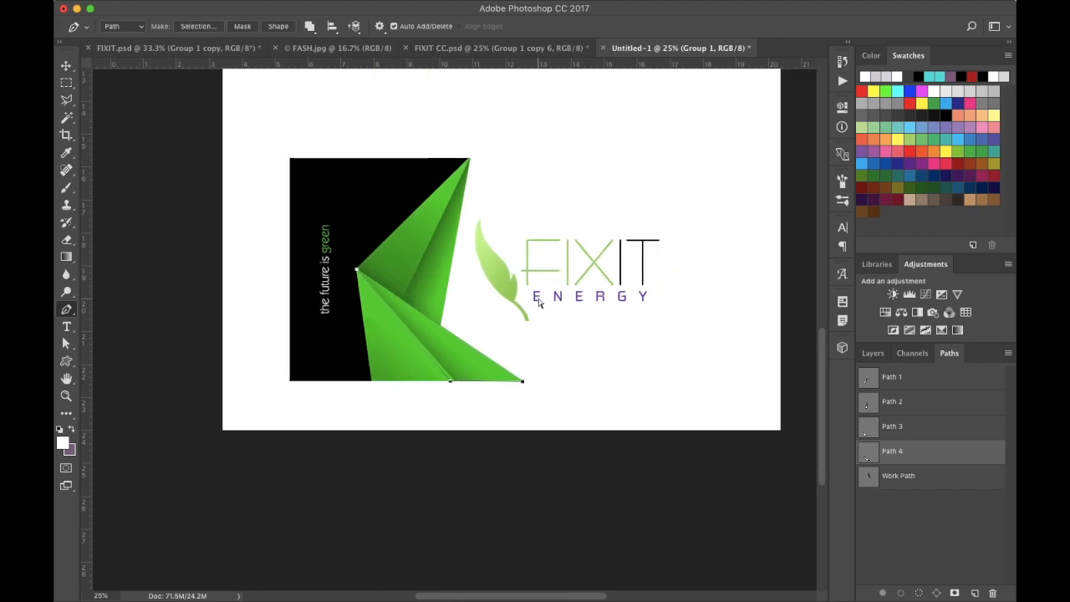
click(66, 66)
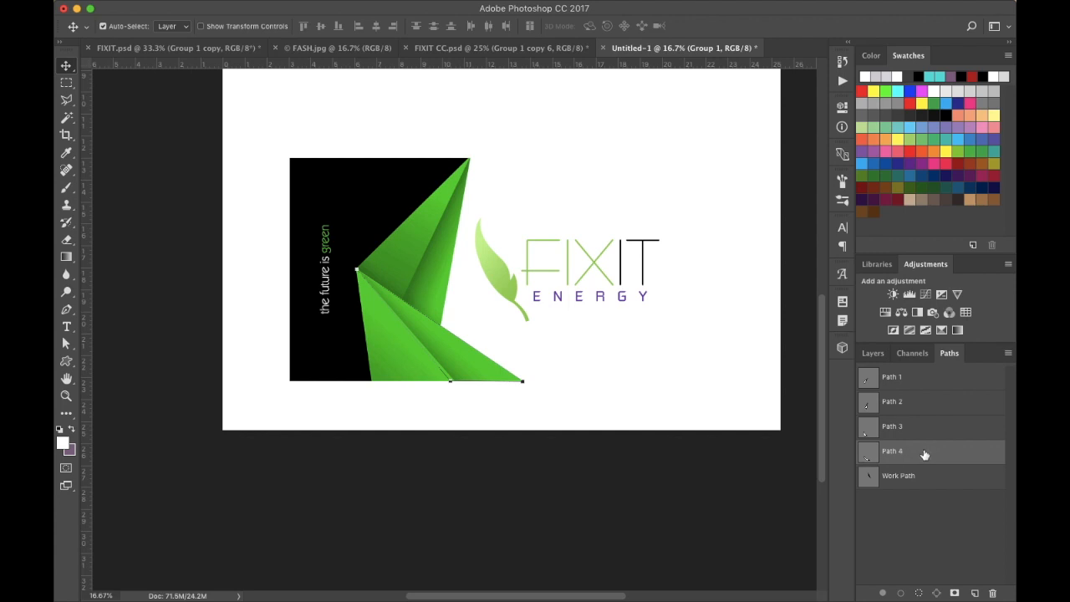
click(66, 345)
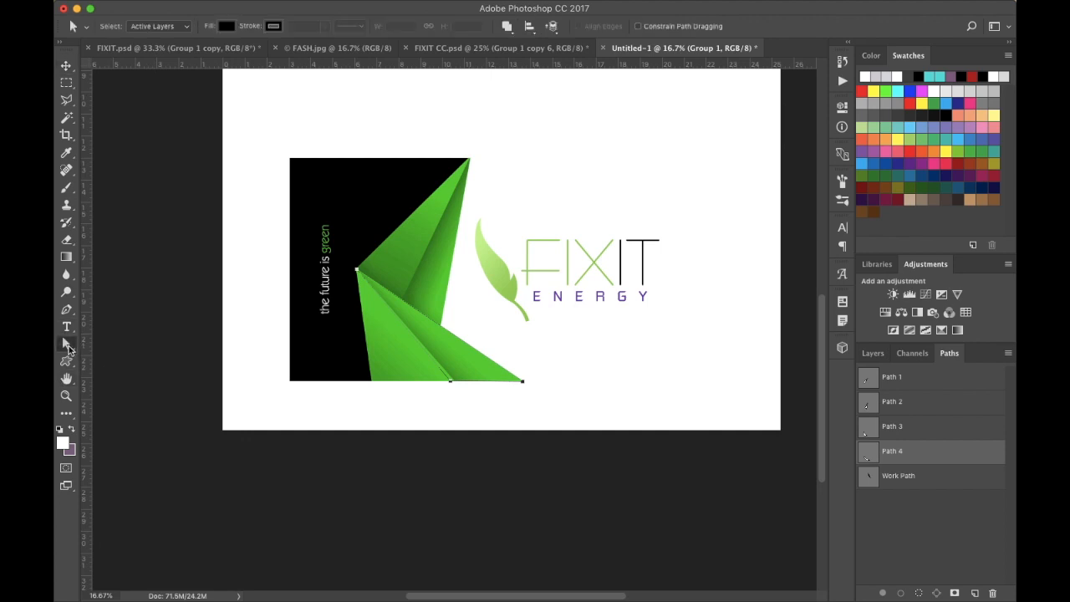
right_click(457, 356)
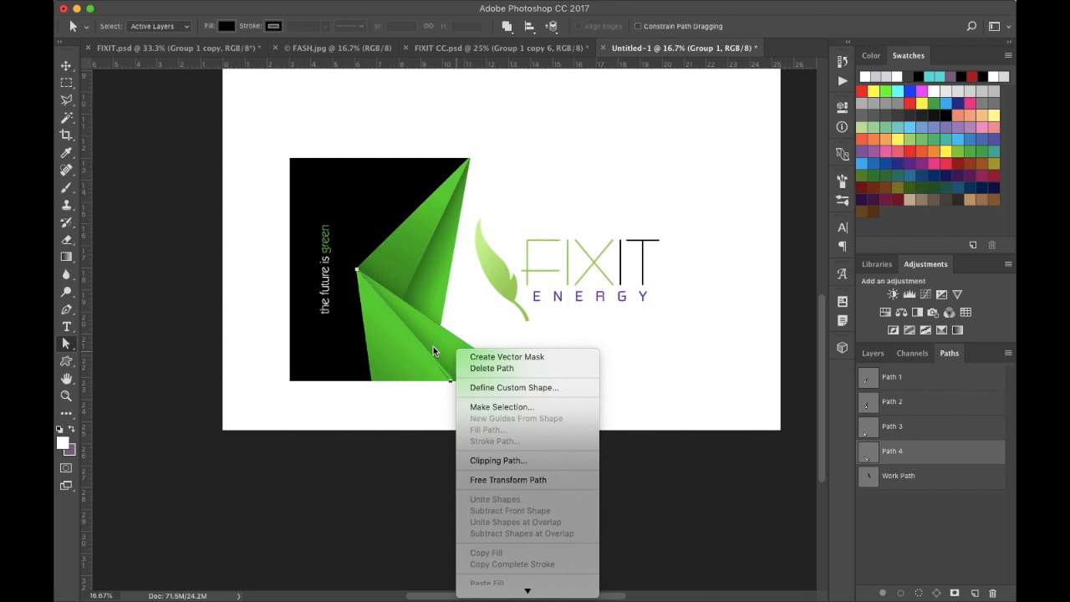
click(494, 406)
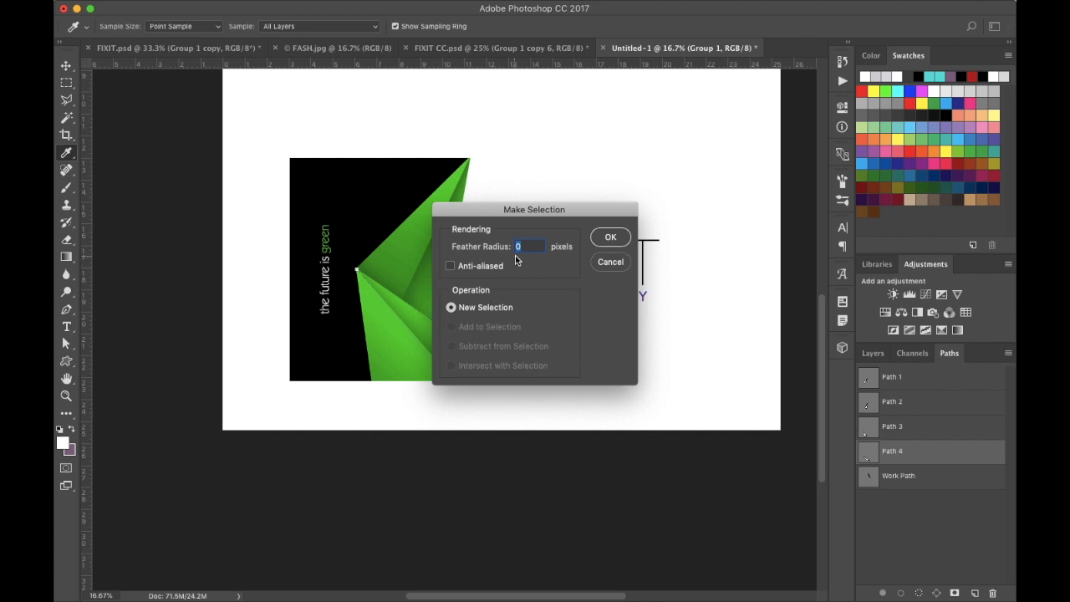
click(611, 239)
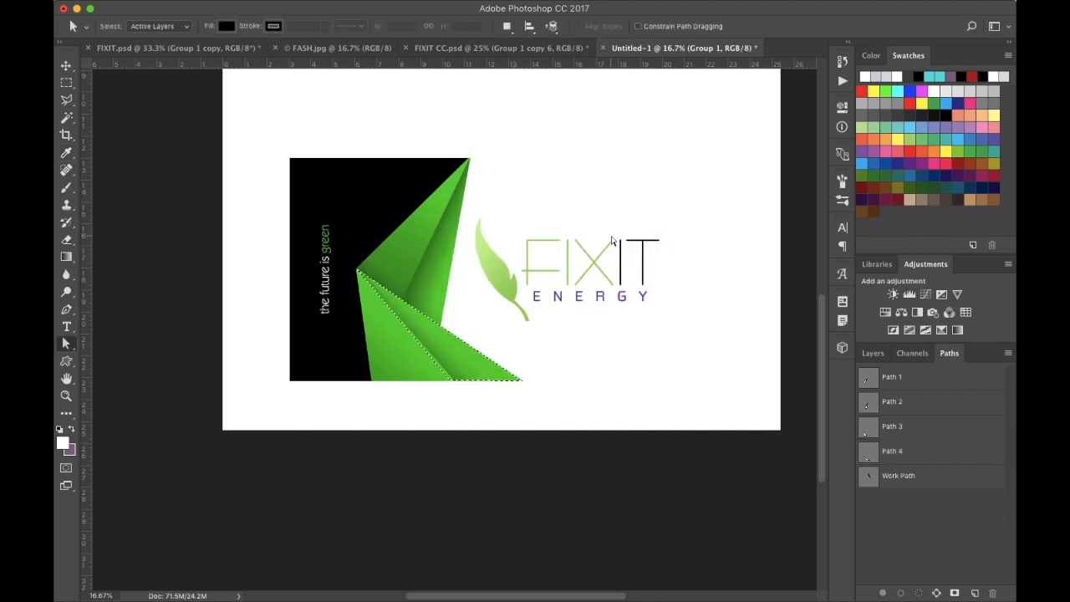
- Add a new layer, sample the light leaf green a2d164 as foreground colour, and fill the Path 4 selection with it
click(875, 354)
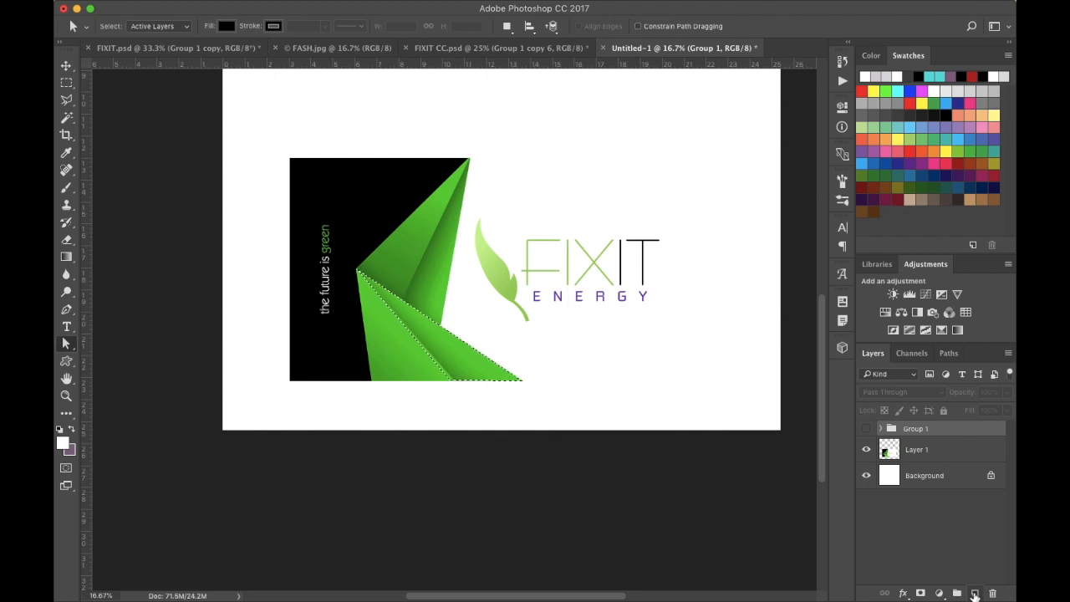
click(975, 594)
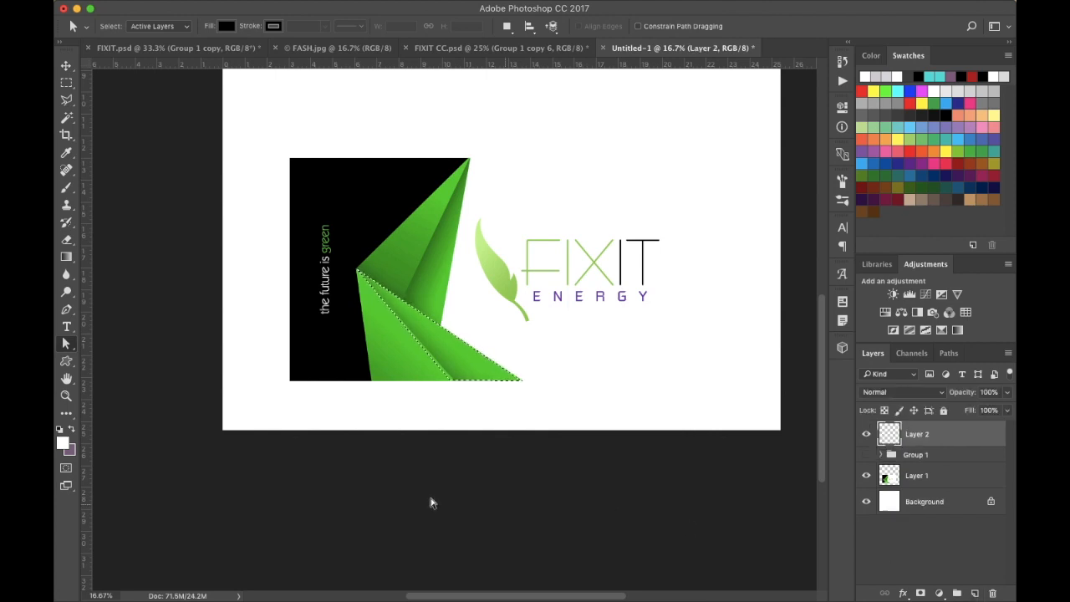
click(62, 443)
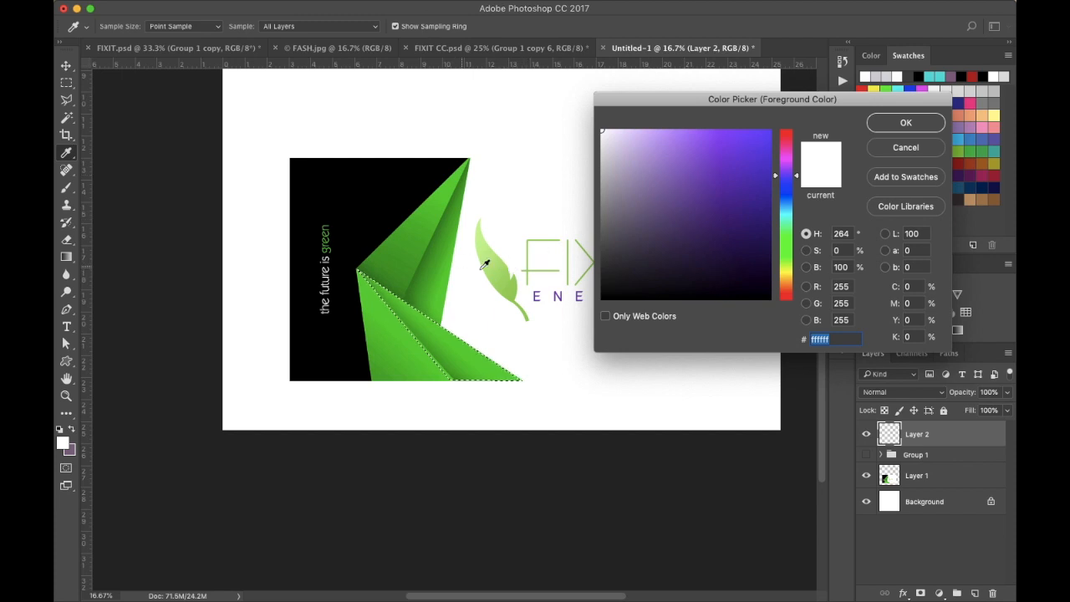
click(510, 284)
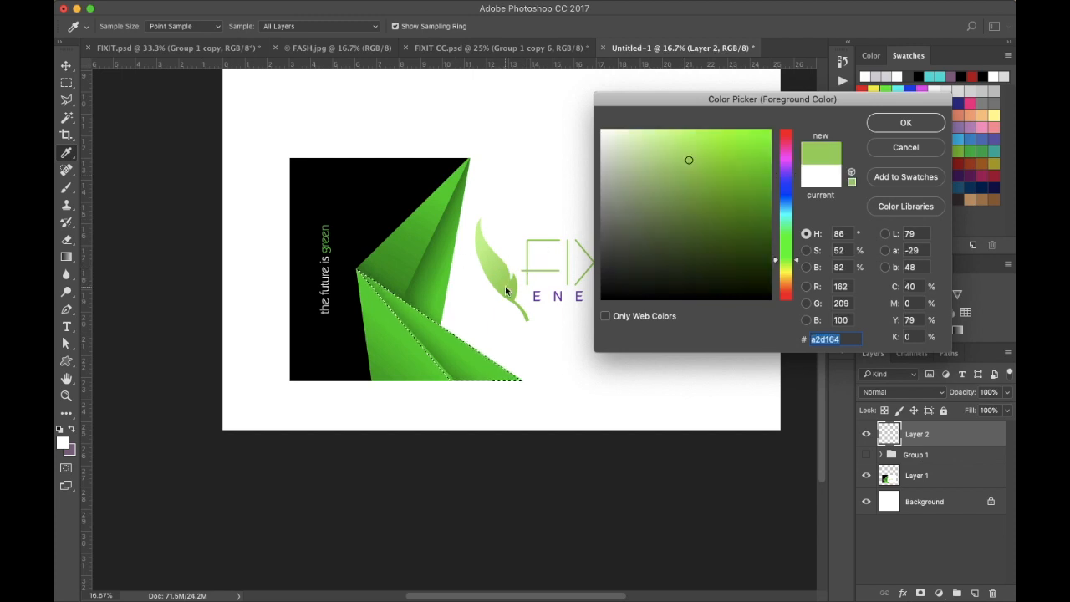
click(907, 124)
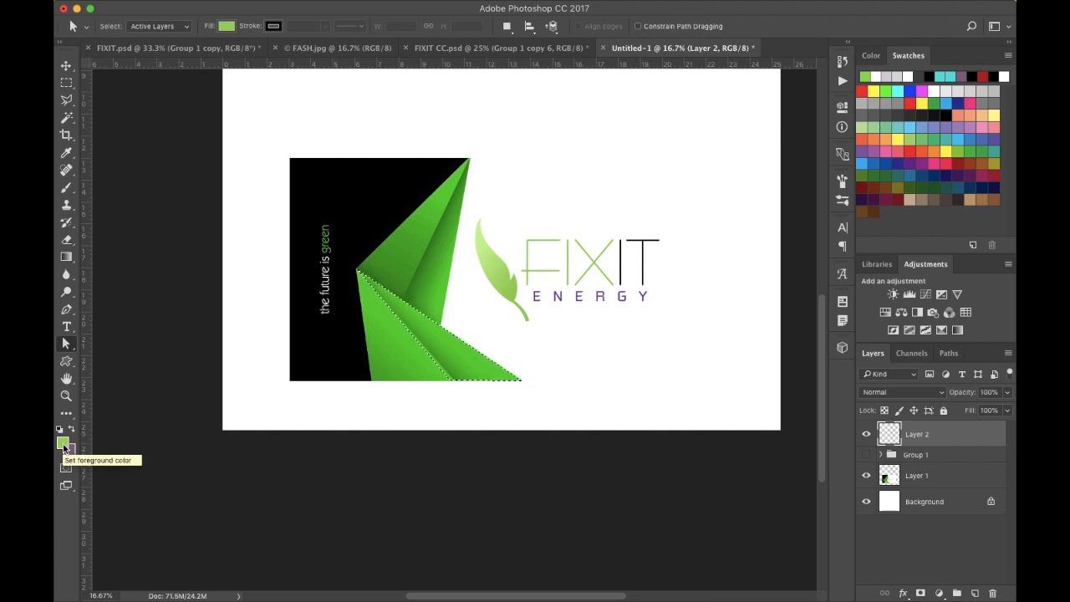
key(alt+BackSpace)
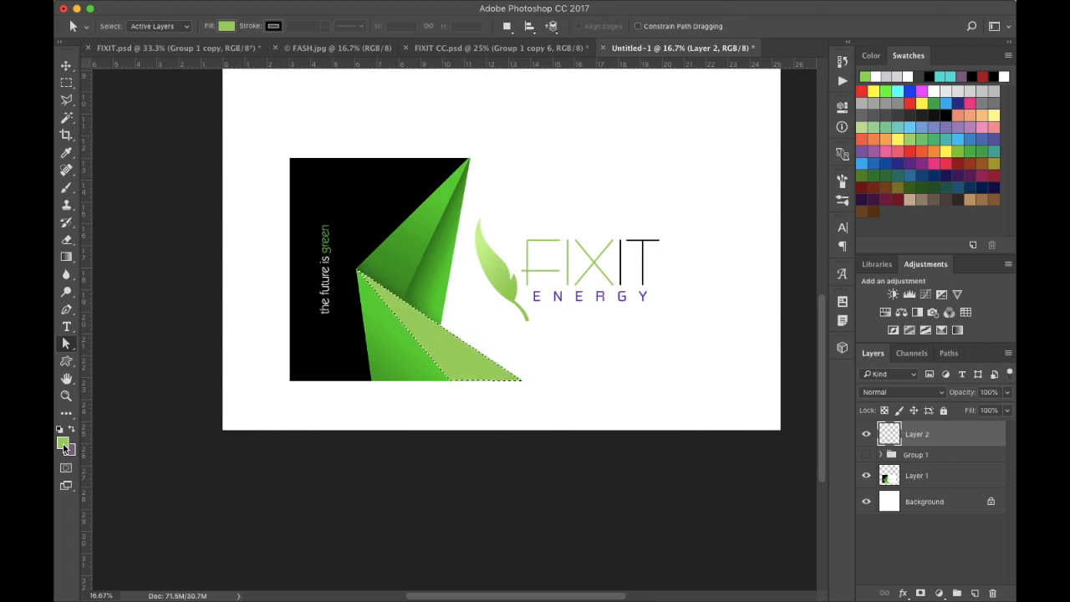
key(super+BackSpace)
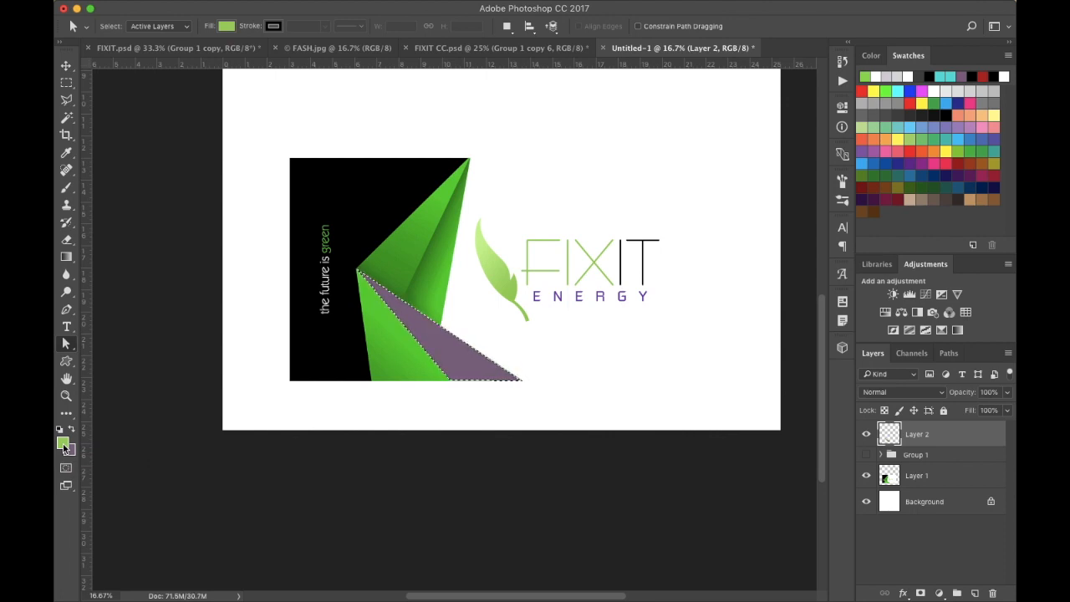
key(alt+BackSpace)
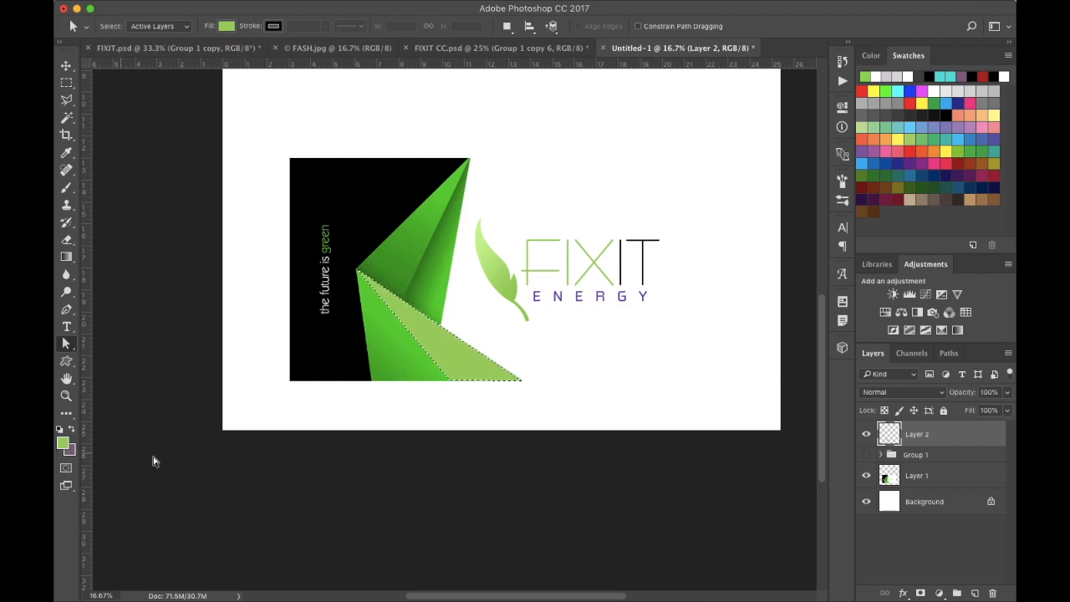
- Make a selection from Path 3 with a feather radius of 0 pixels
click(948, 354)
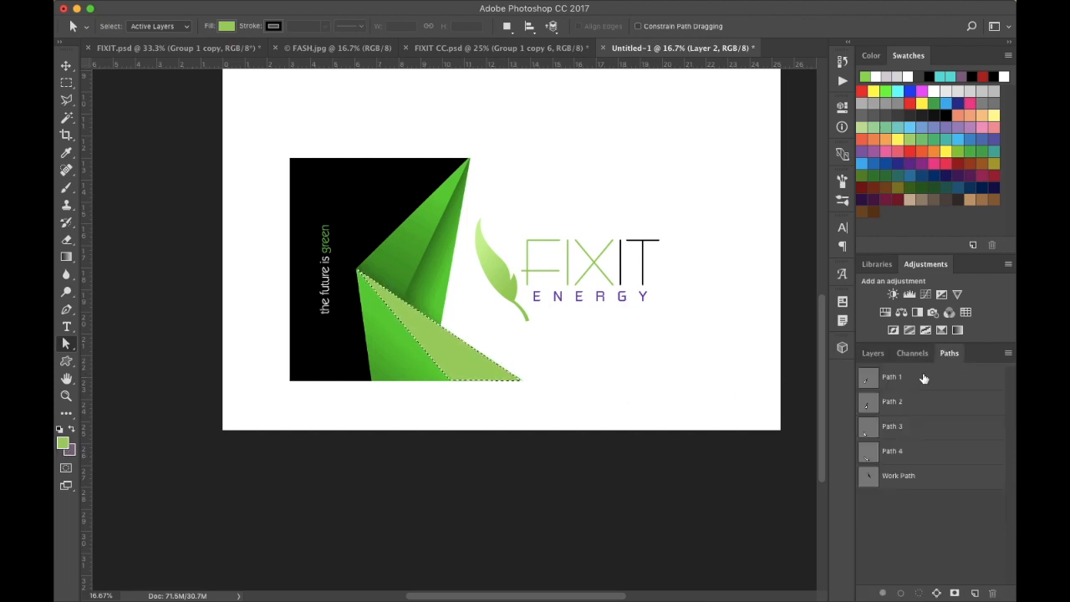
click(892, 428)
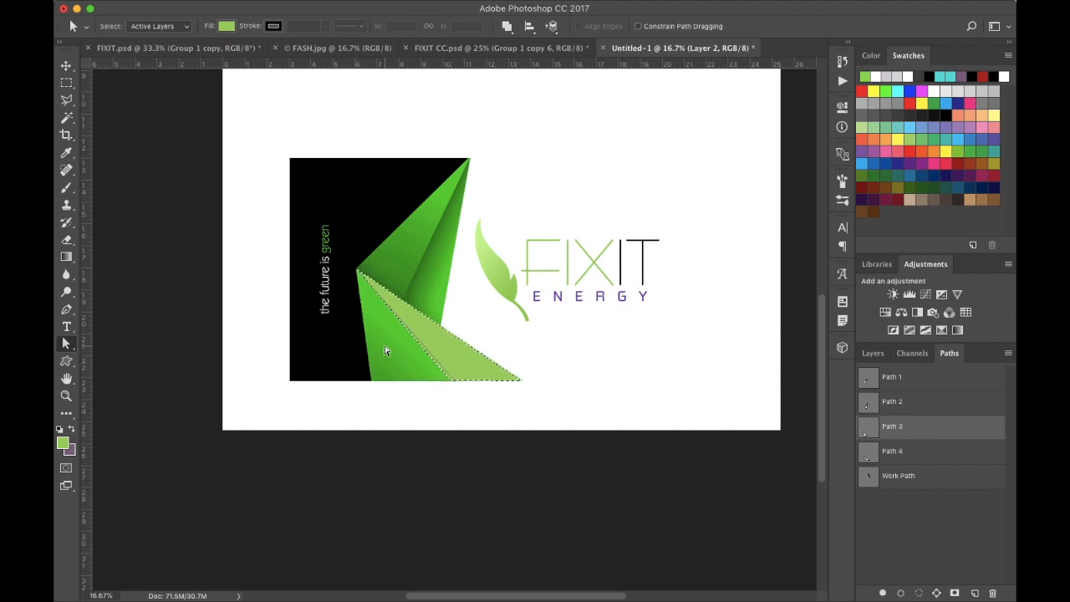
key(ctrl+d)
click(891, 432)
right_click(399, 367)
click(454, 419)
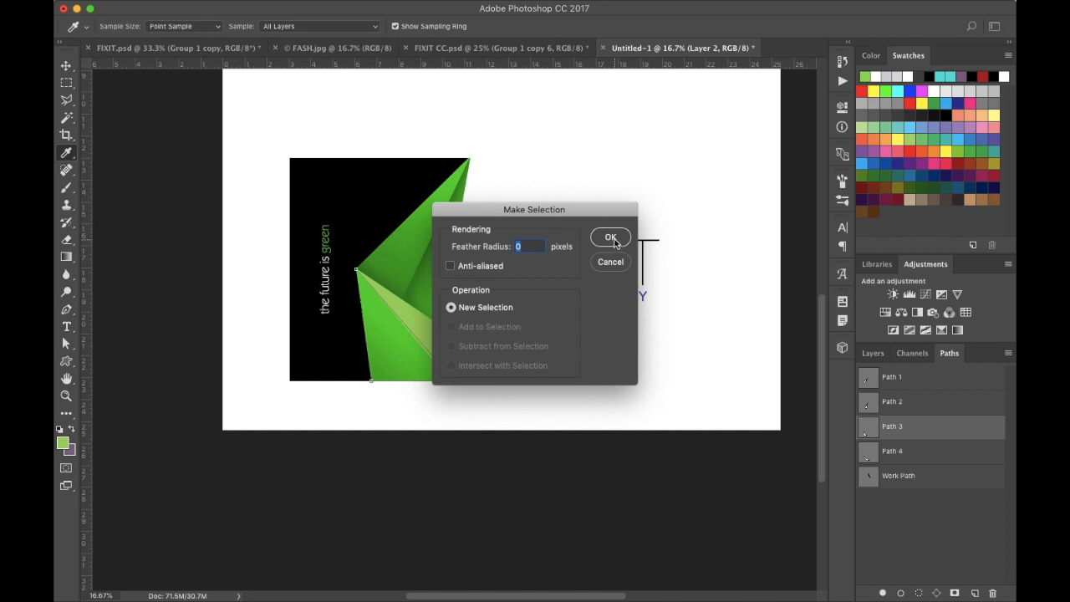
click(611, 238)
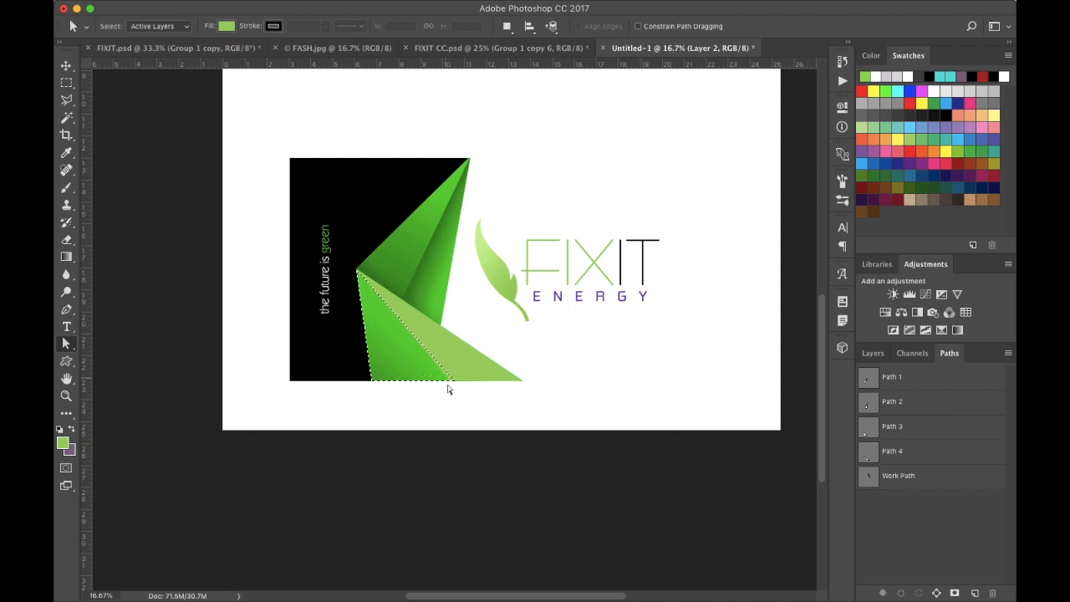
- Add a new layer and fill the Path 3 selection with the green foreground colour
click(867, 354)
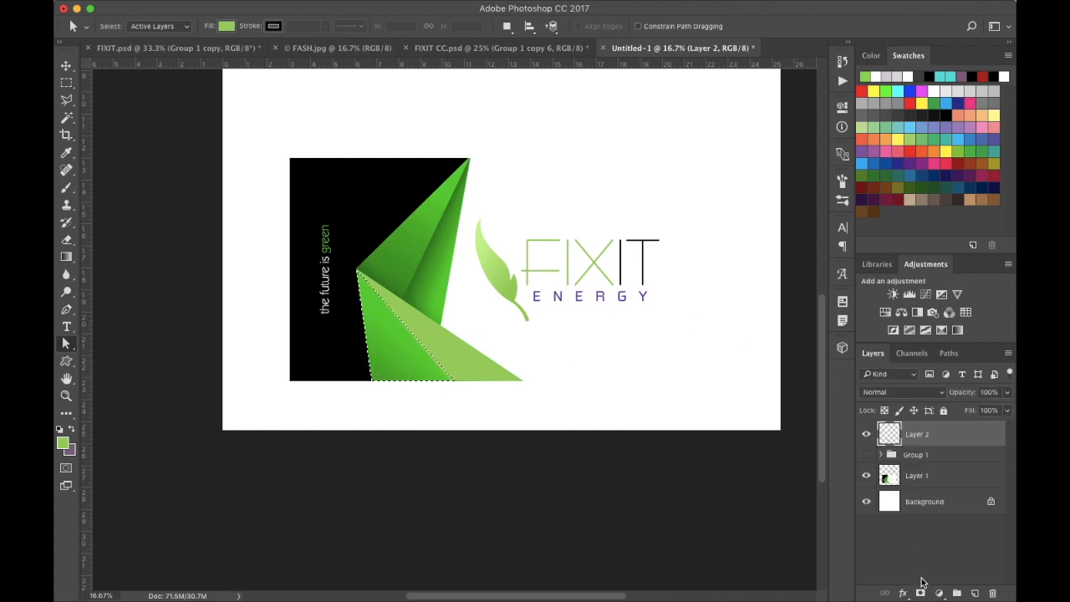
click(974, 593)
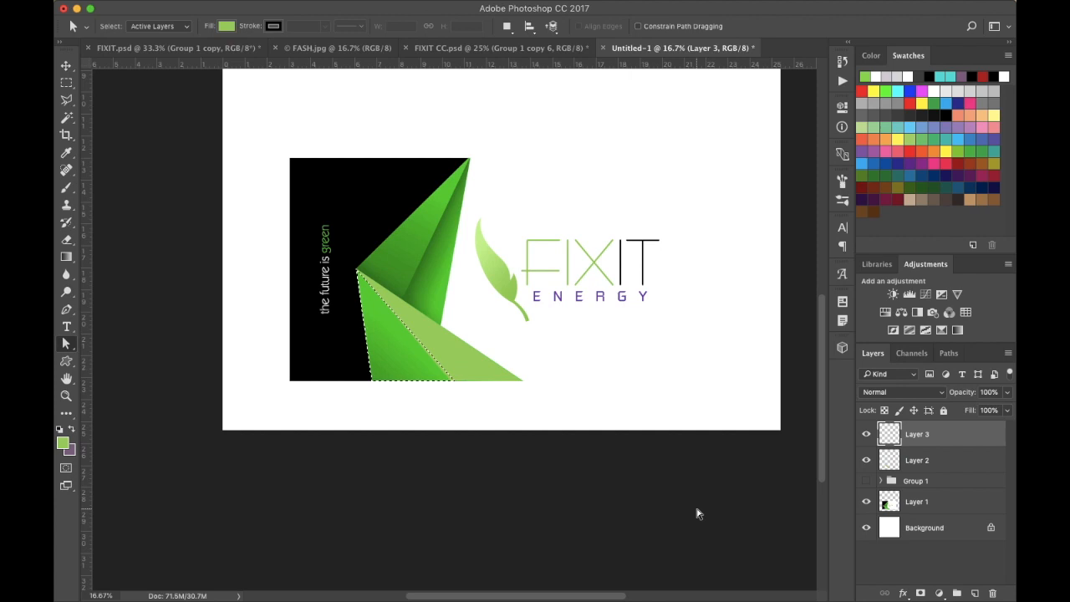
key(alt+BackSpace)
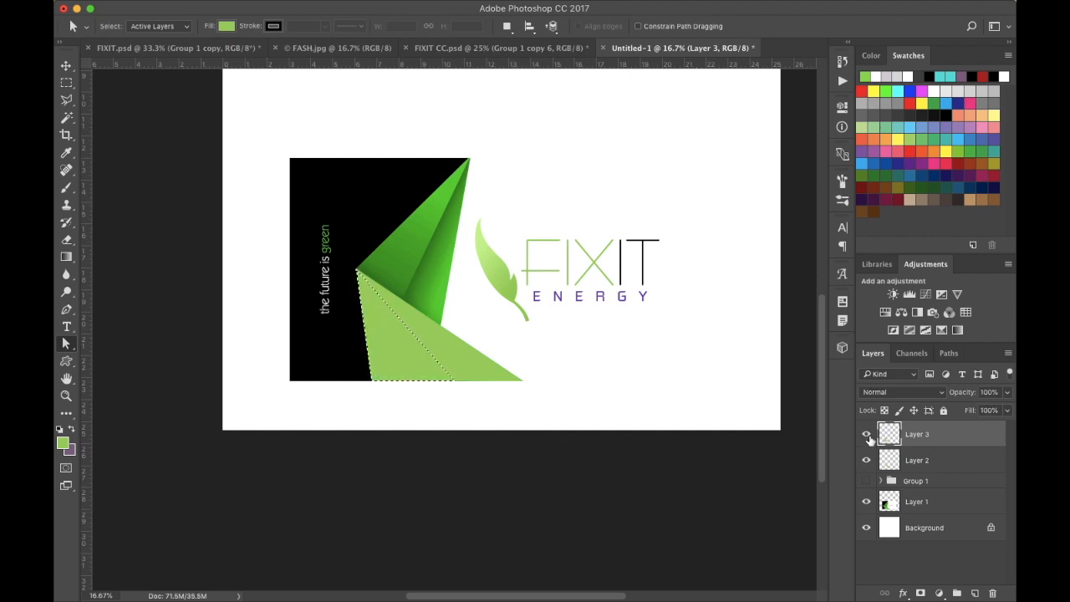
- Deselect, then make a new selection from Path 2 with a feather radius of 0 pixels
click(949, 353)
click(891, 405)
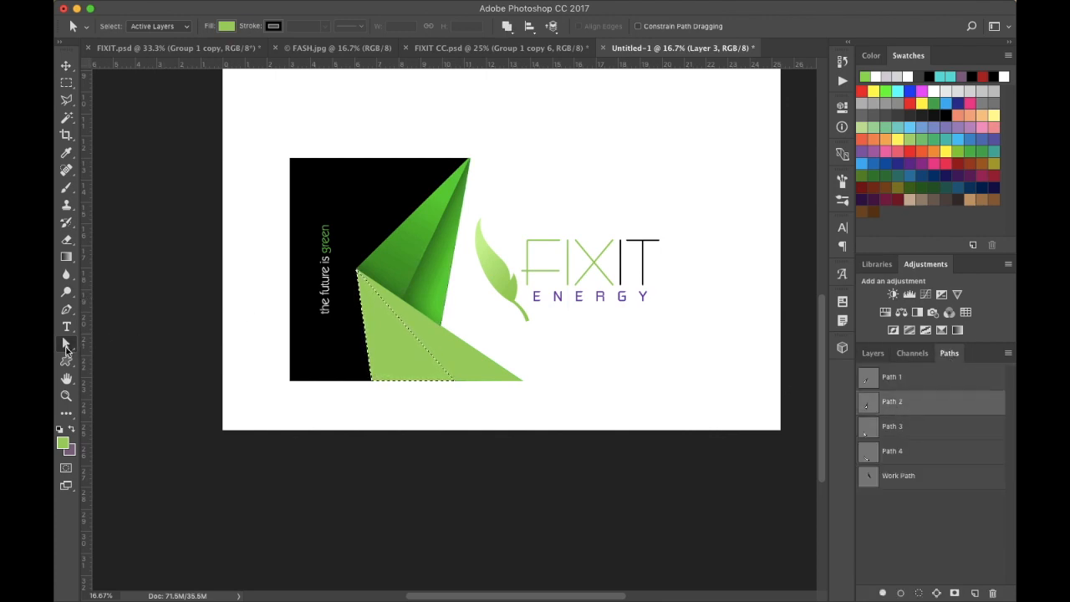
key(super+d)
right_click(441, 281)
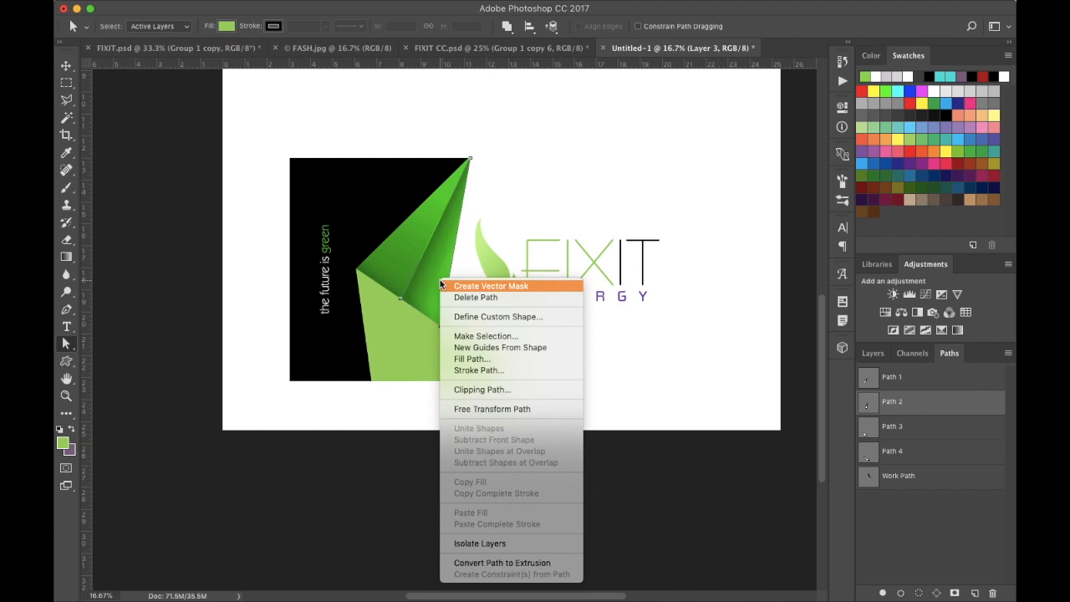
click(478, 338)
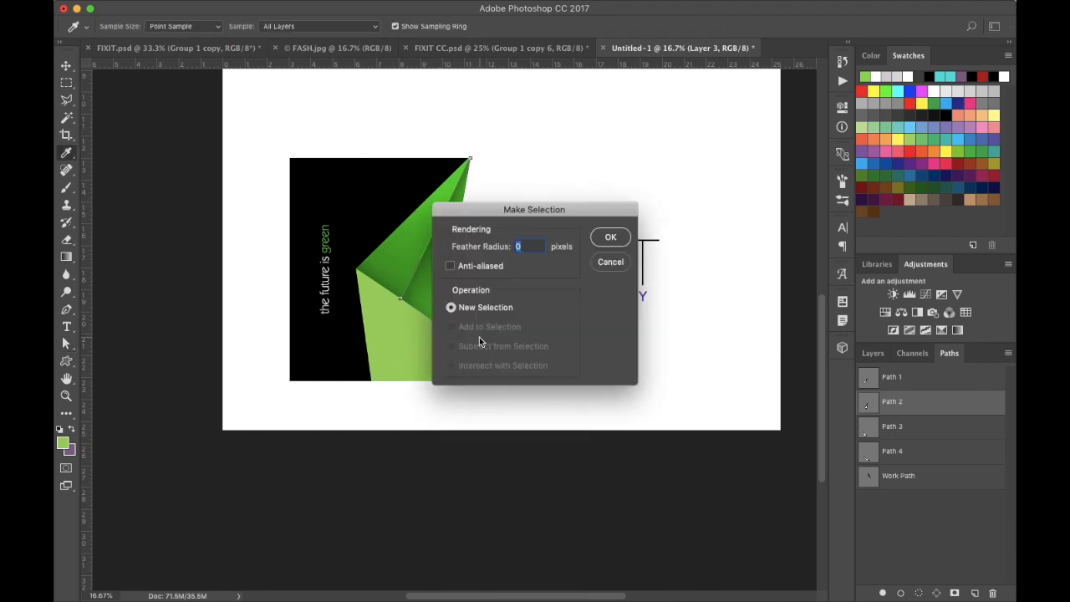
click(612, 239)
- Add a new layer and fill the Path 2 selection with the green foreground colour
click(874, 355)
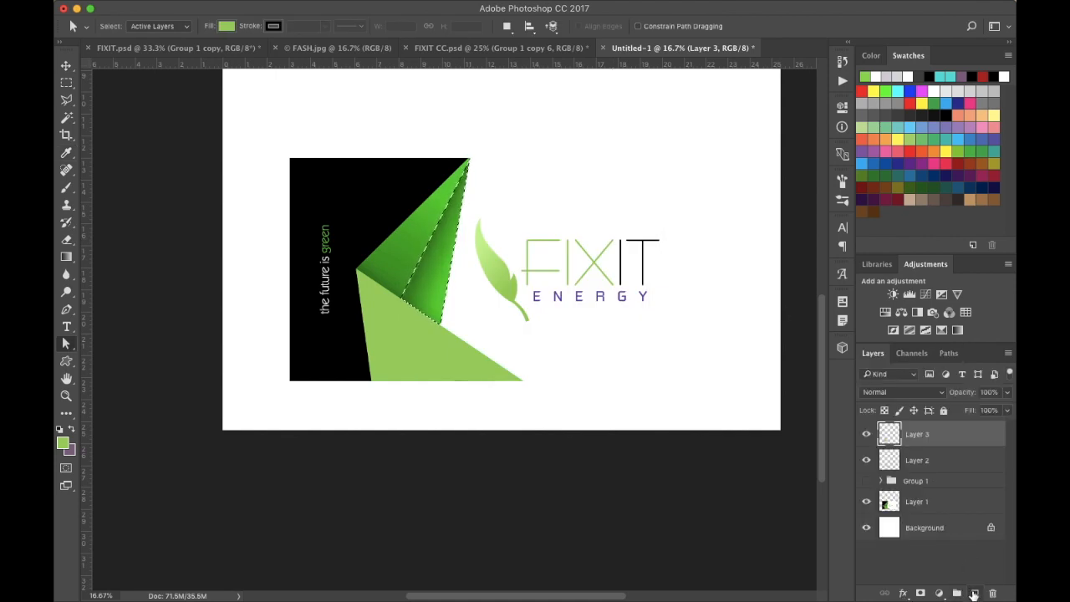
click(975, 593)
key(alt+BackSpace)
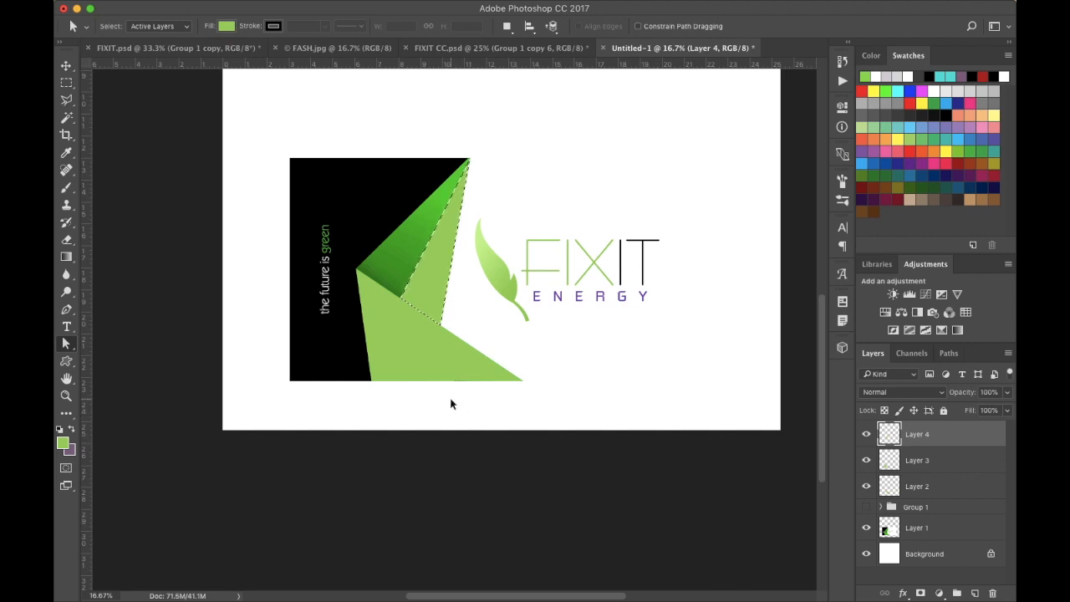
- Make a new selection from Path 1 with a feather radius of 0 pixels
key(ctrl+d)
click(946, 354)
click(892, 379)
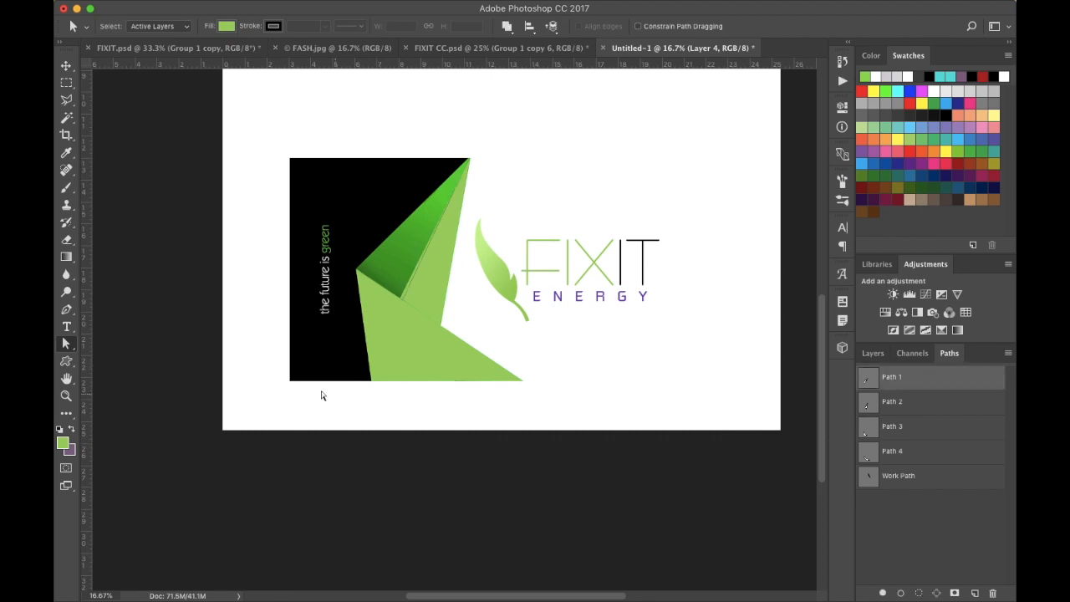
right_click(389, 251)
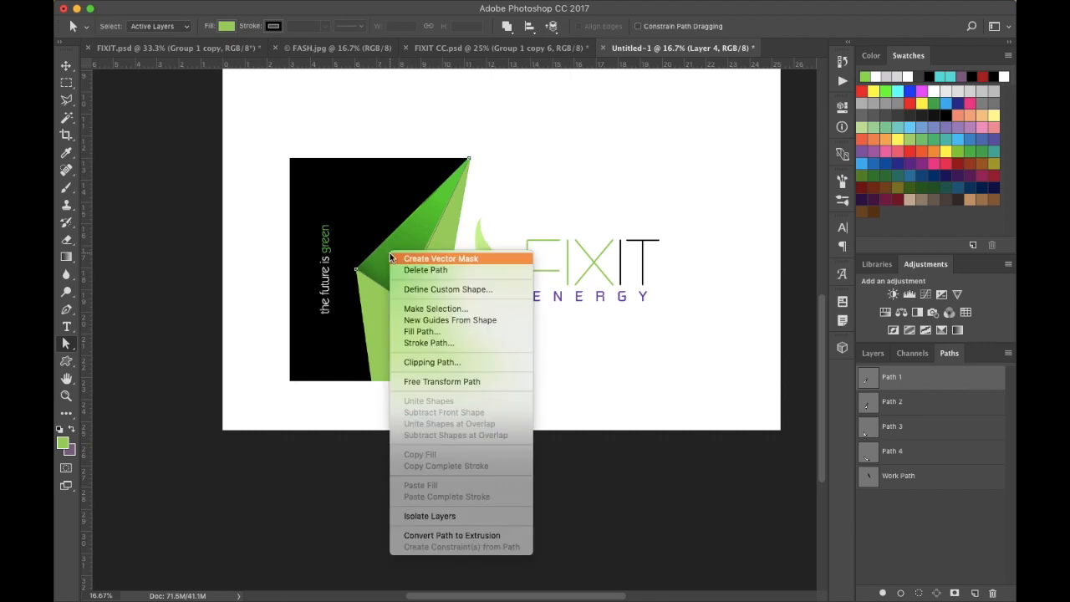
click(433, 310)
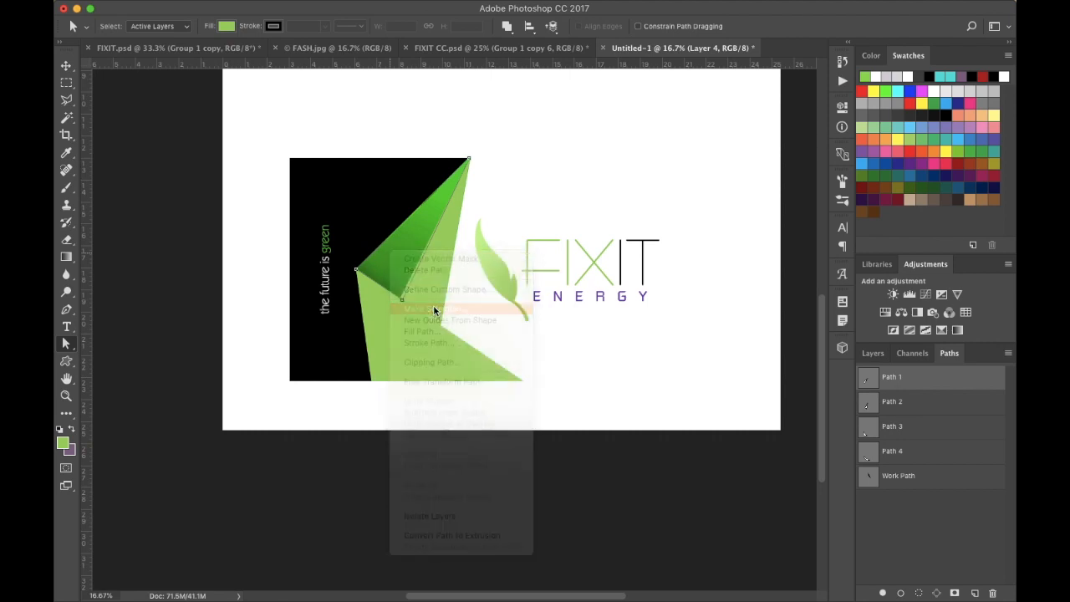
click(611, 237)
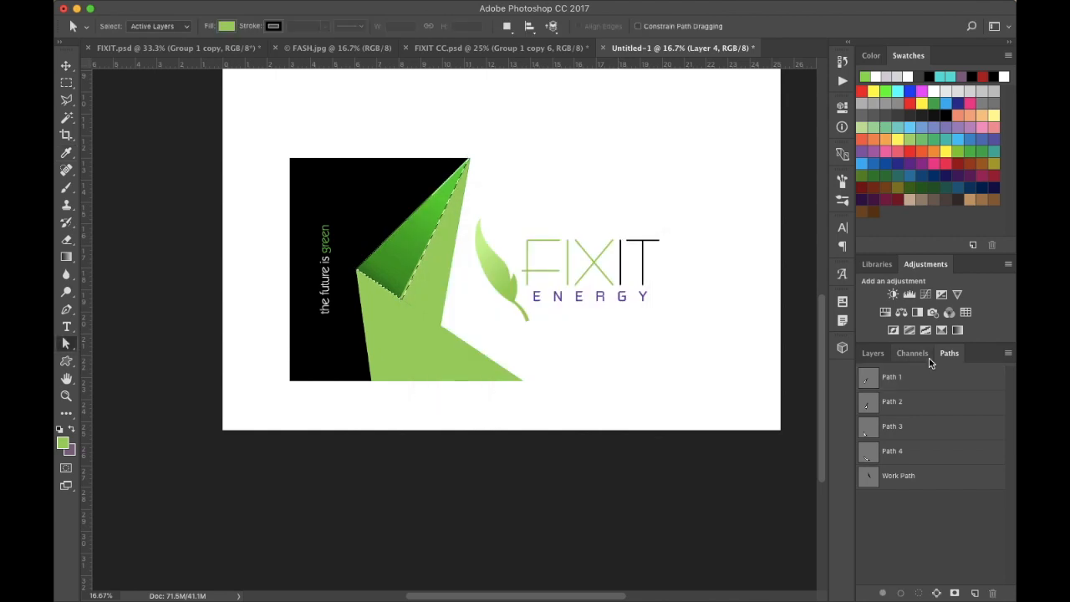
- Add a new layer, fill the Path 1 selection with the green foreground colour, and deselect
click(873, 354)
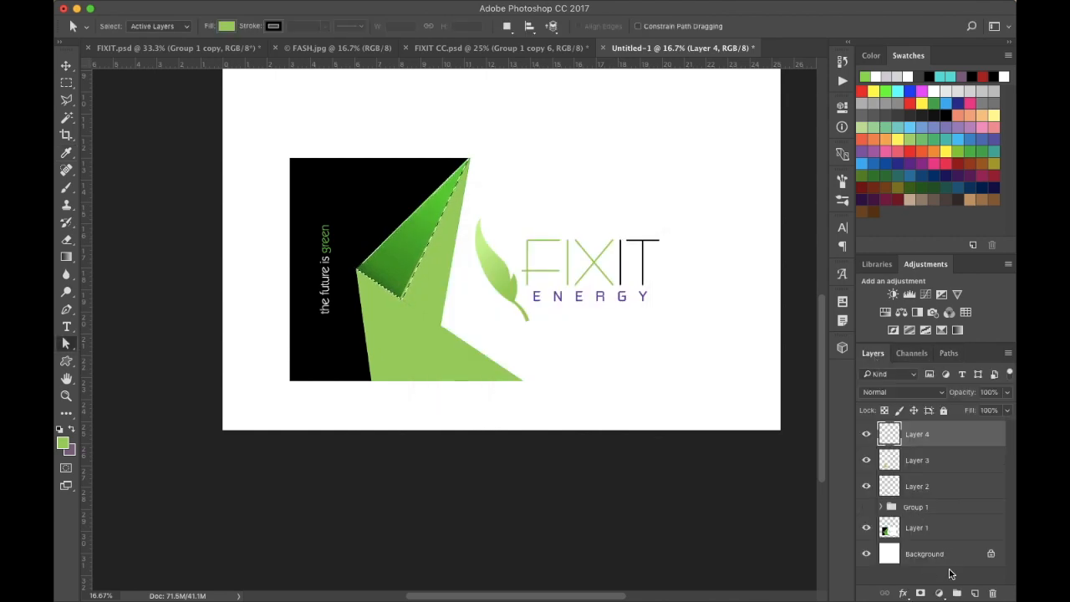
click(974, 592)
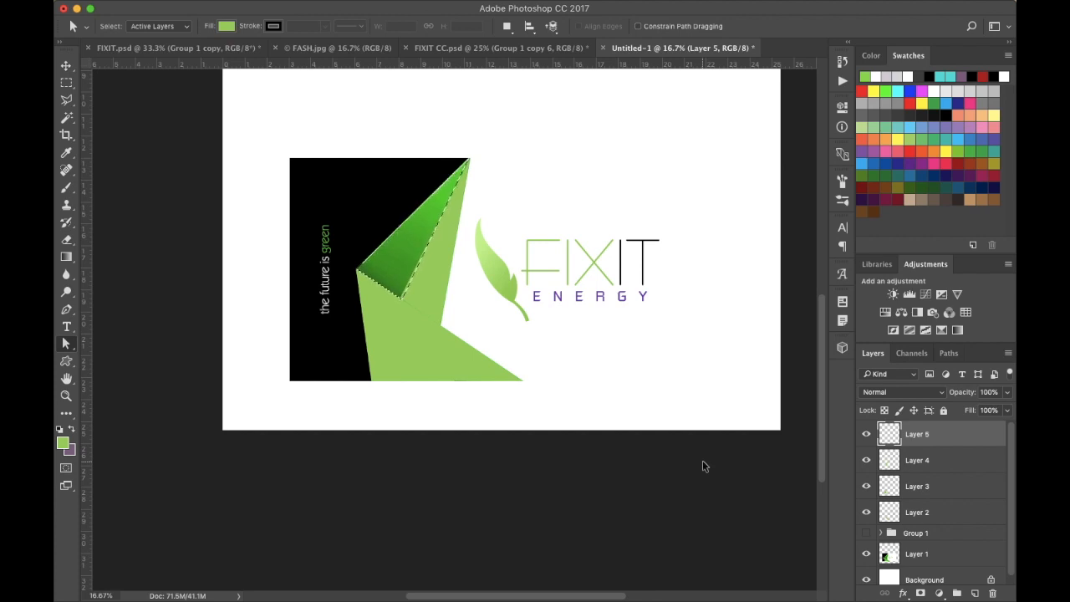
key(alt+BackSpace)
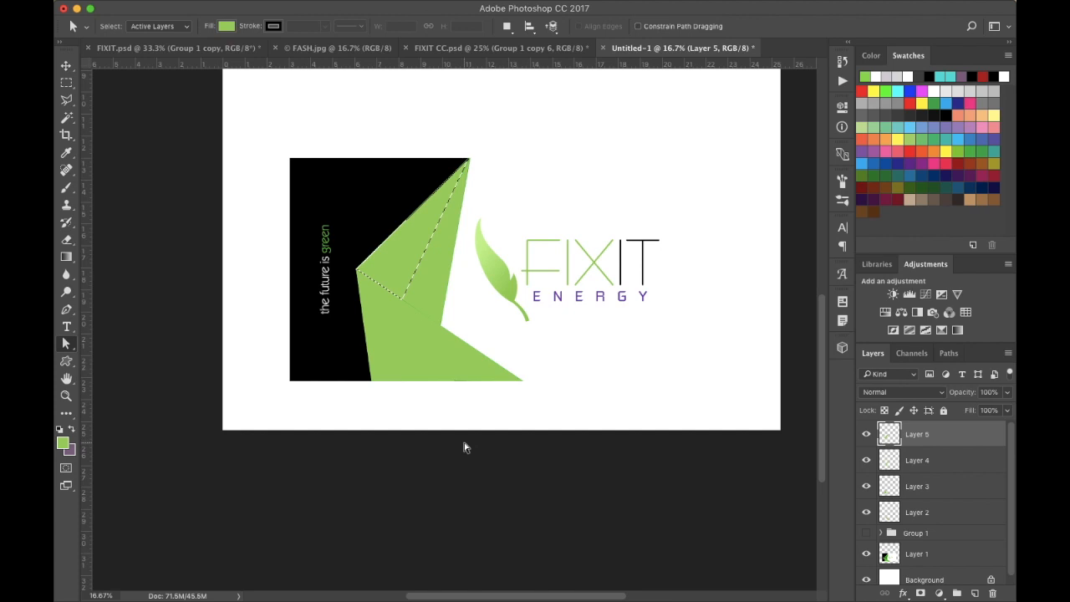
key(super+d)
scroll(403, 318, up, 5)
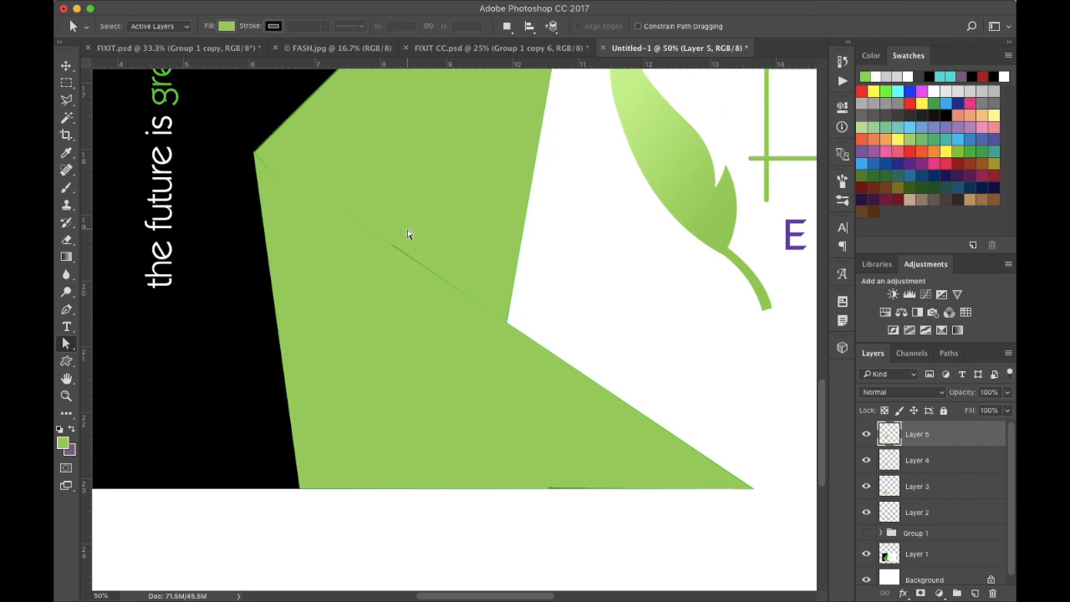
scroll(409, 231, up, 2)
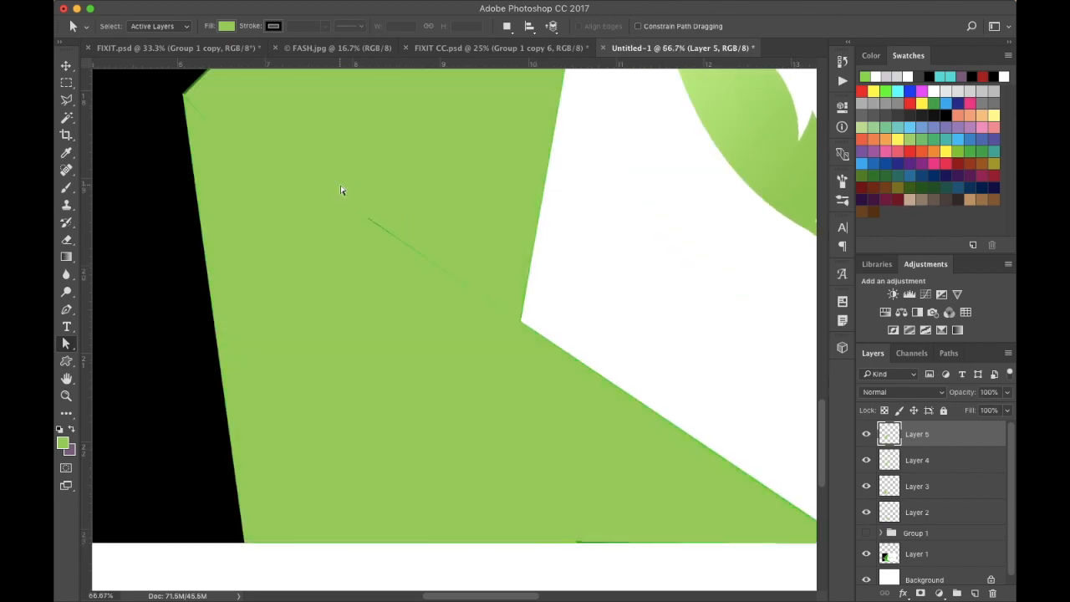
scroll(273, 123, left, 3)
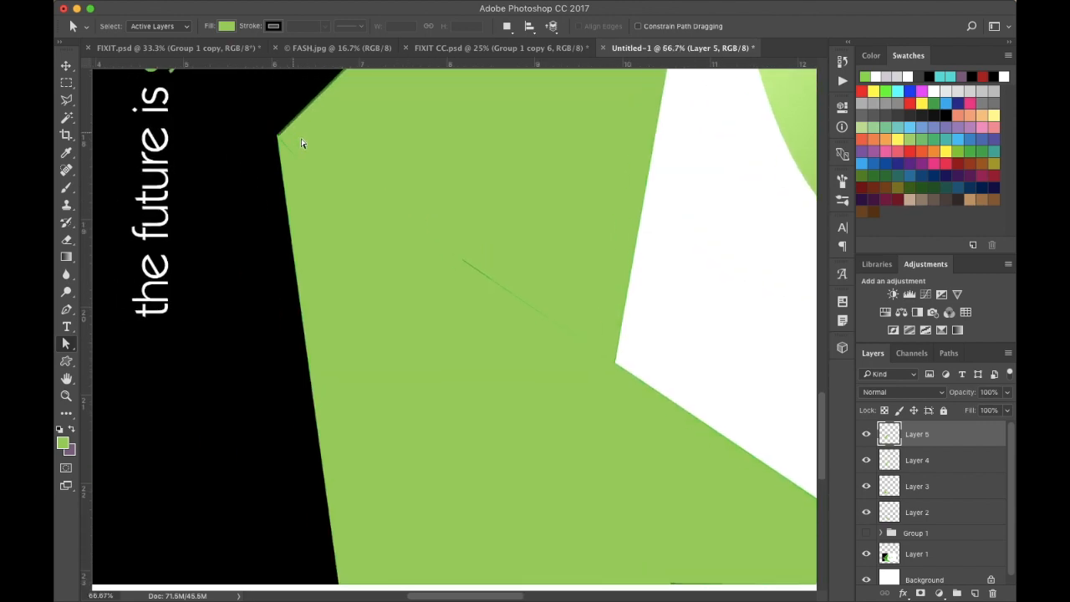
scroll(304, 145, up, 2)
scroll(304, 145, left, 1)
click(341, 186)
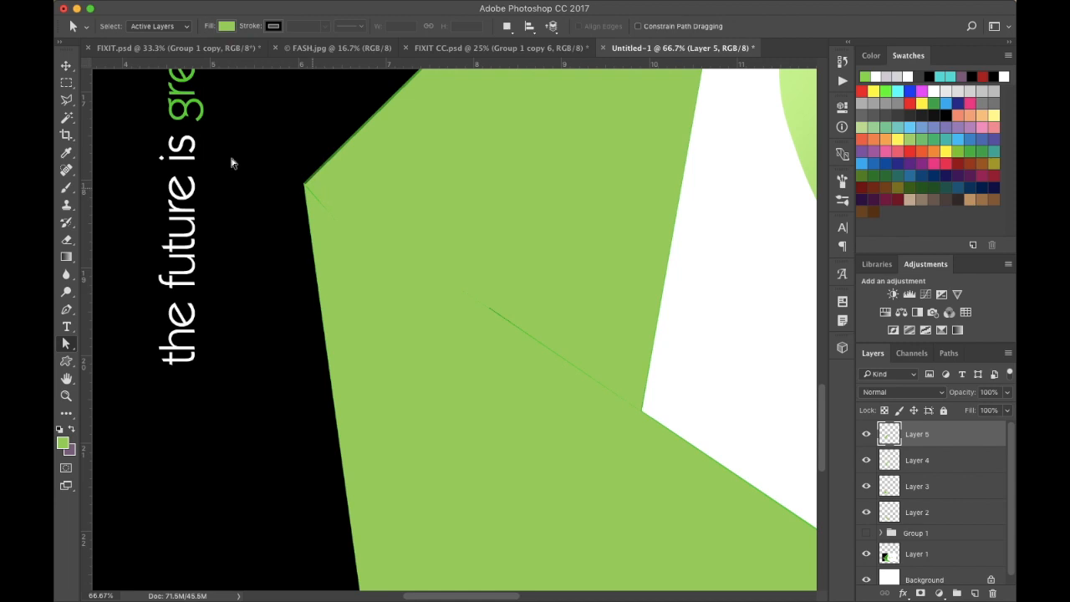
key(v)
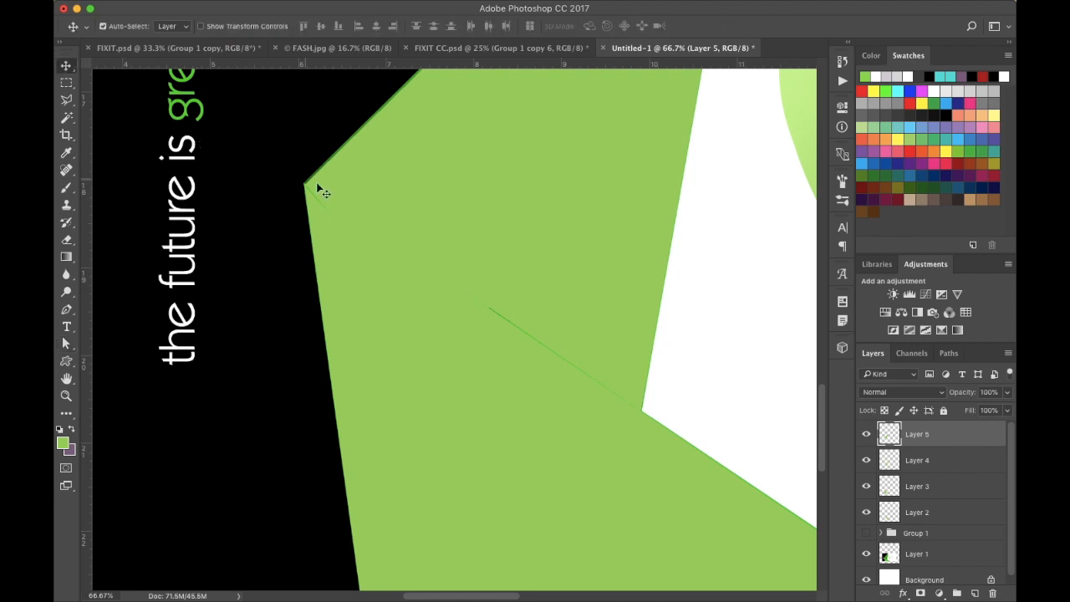
drag(326, 191, 324, 190)
key(Left)
key(Left)
key(Left)
key(Left)
key(Left)
key(Left)
key(Left)
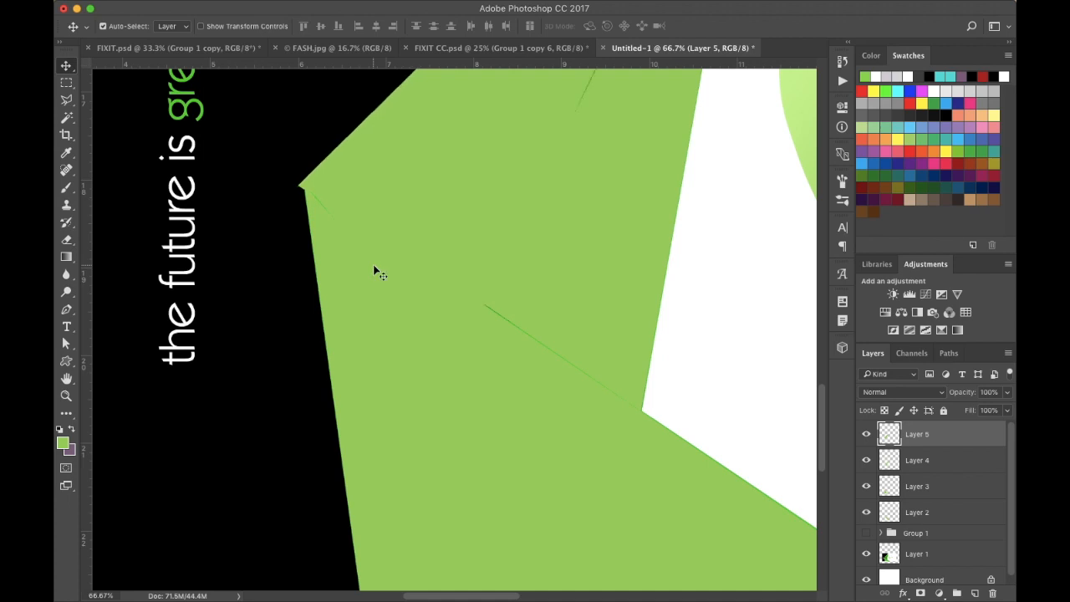
key(Right)
key(Right)
key(Right)
key(Right)
key(Right)
key(Right)
key(Right)
key(Right)
key(Right)
key(Right)
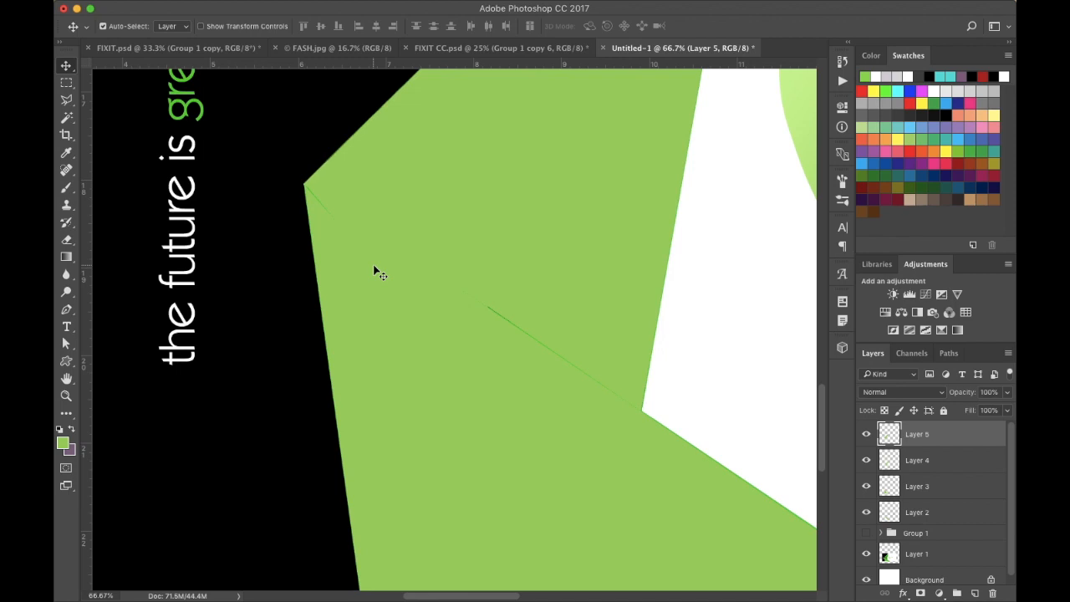
- Select Layer 4 on the canvas and nudge it 5 pixels left to close the gap along the facet edge
click(559, 288)
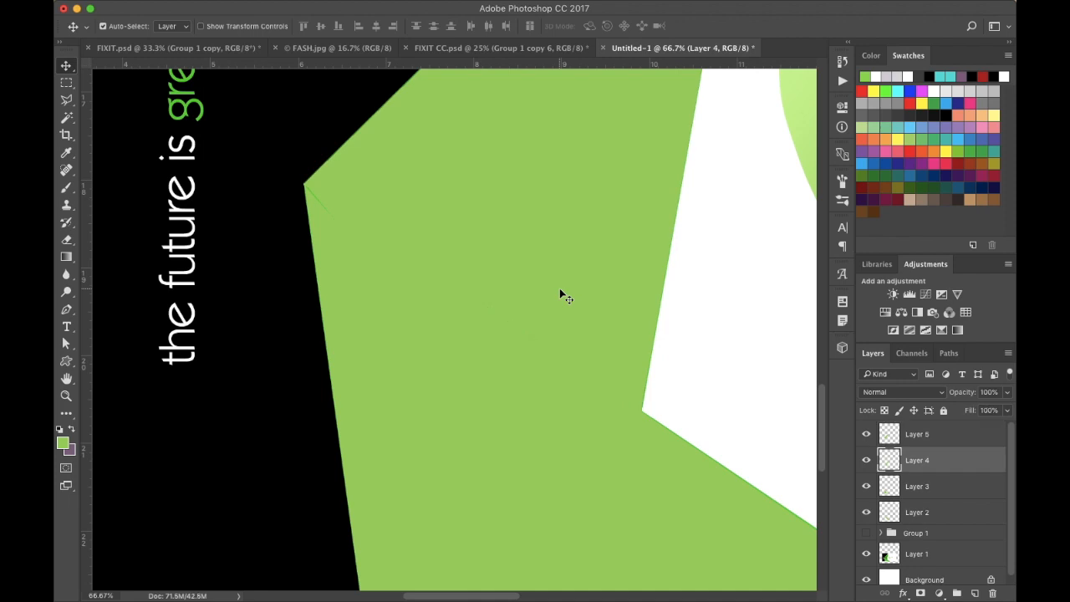
scroll(559, 287, up, 10)
scroll(559, 288, right, 3)
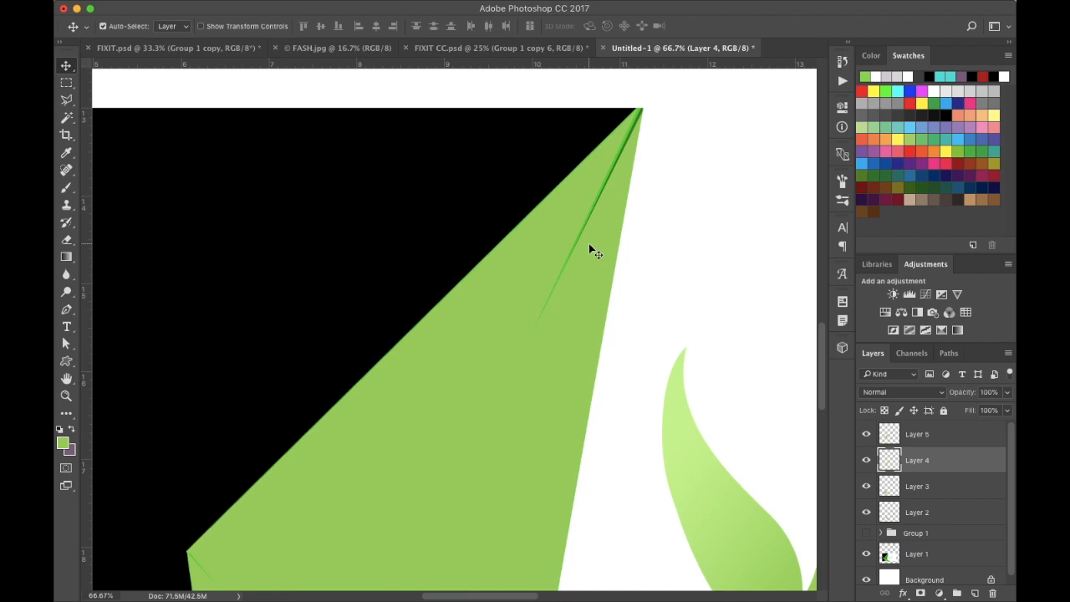
key(Left)
key(Left)
key(Left)
key(Left)
key(Left)
key(Left)
key(Left)
key(Left)
key(Left)
key(Left)
key(Left)
key(Left)
key(Left)
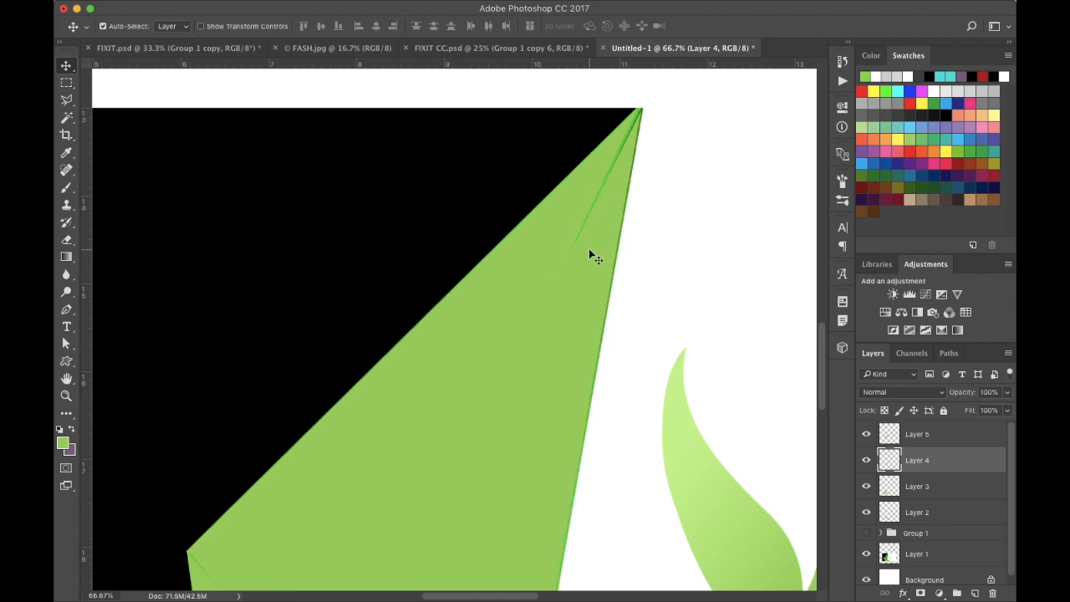
key(Left)
key(Left)
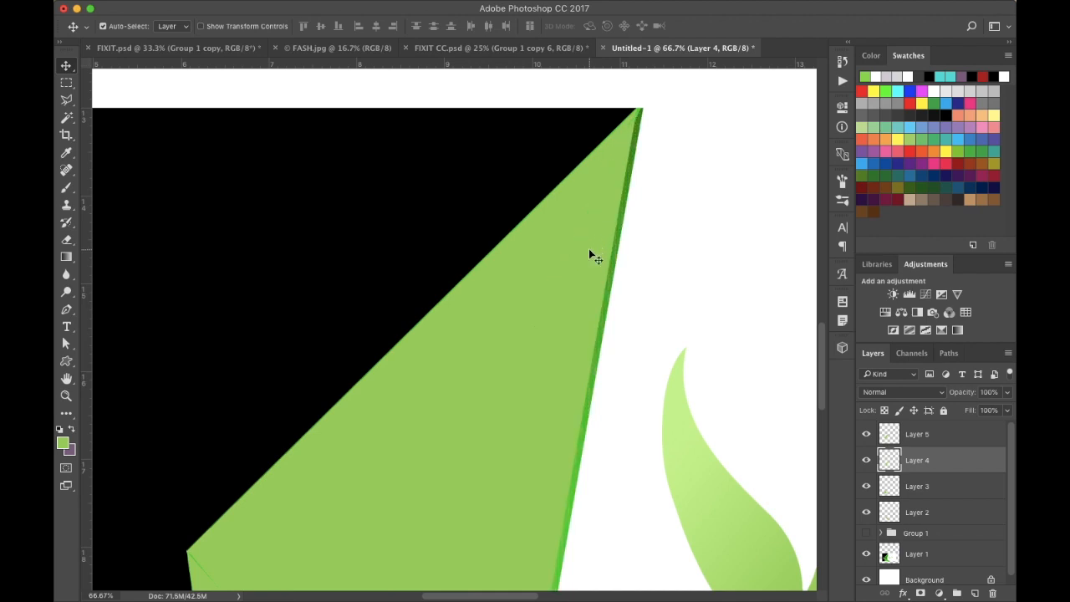
- Select Layer 2 on the canvas and nudge it 3 pixels down toward the artwork's bottom edge
scroll(589, 254, down, 10)
scroll(588, 255, left, 3)
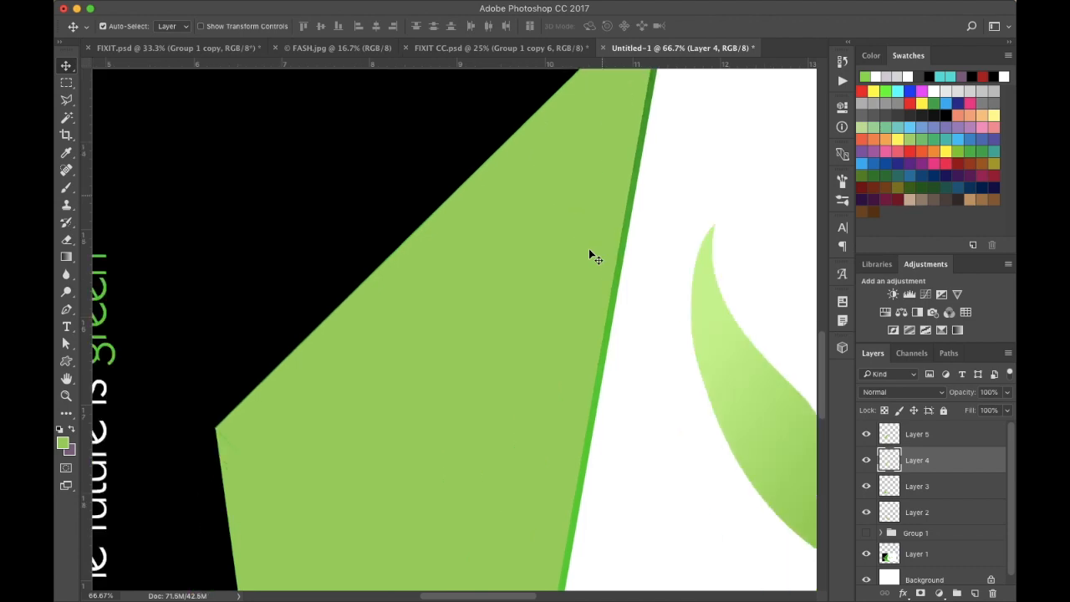
scroll(591, 360, down, 5)
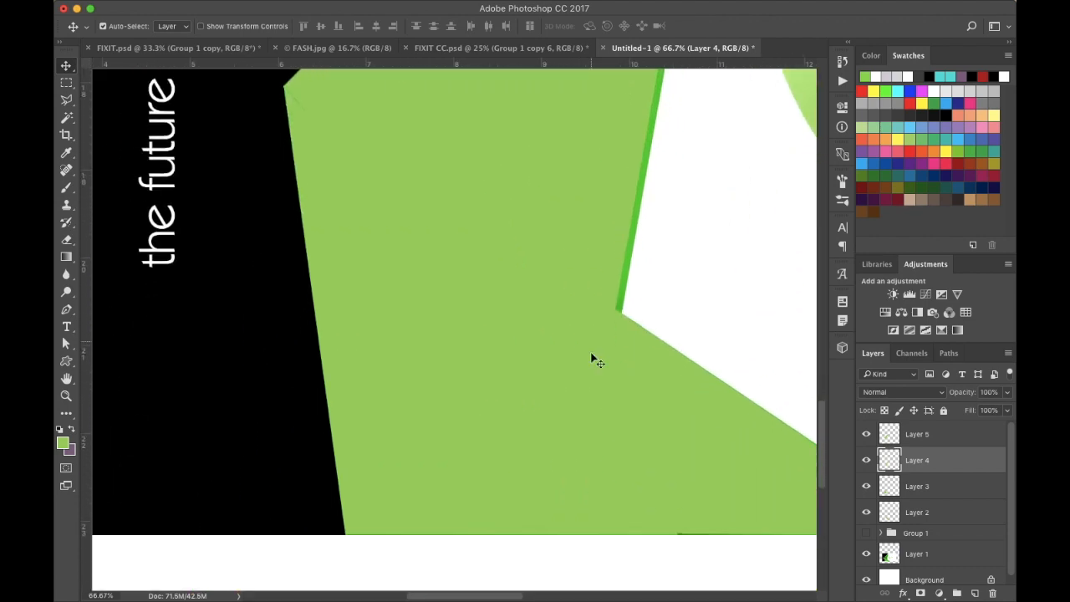
scroll(640, 446, right, 2)
scroll(608, 433, down, 2)
scroll(609, 433, right, 5)
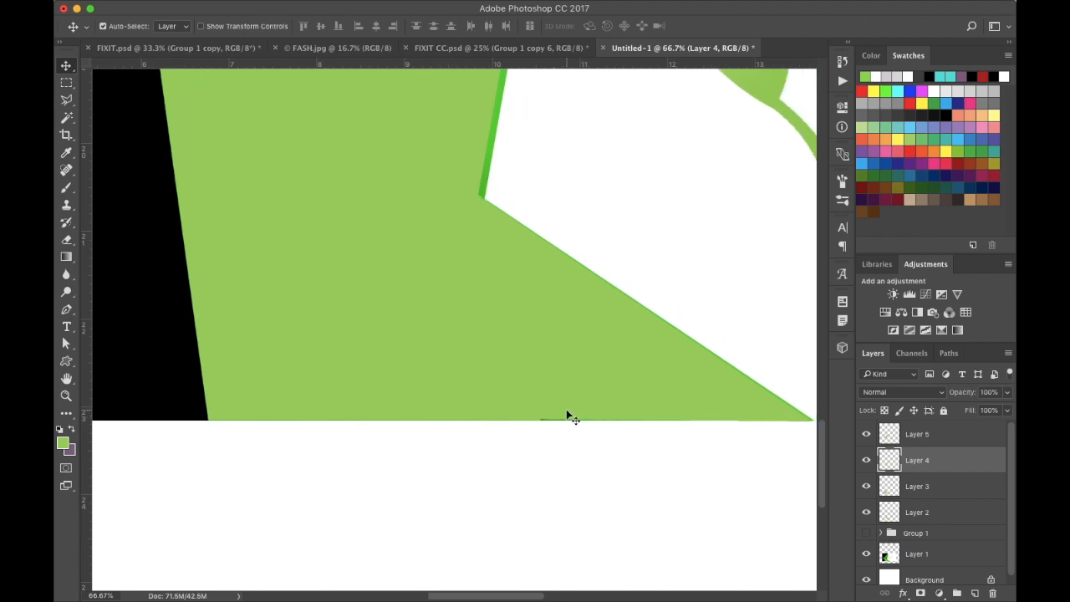
click(590, 389)
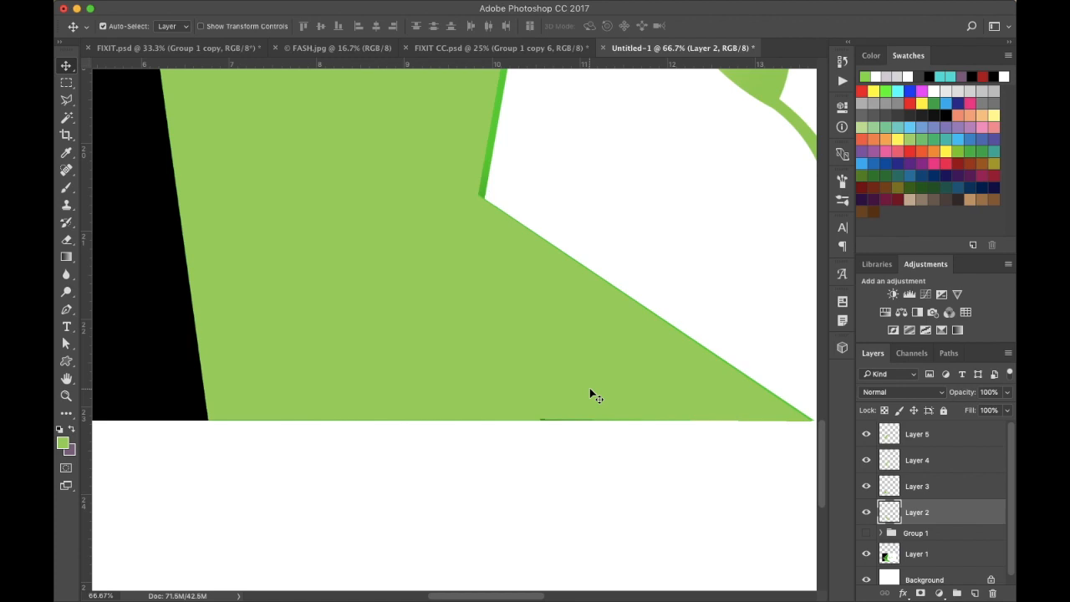
key(Down)
key(Down)
key(Down)
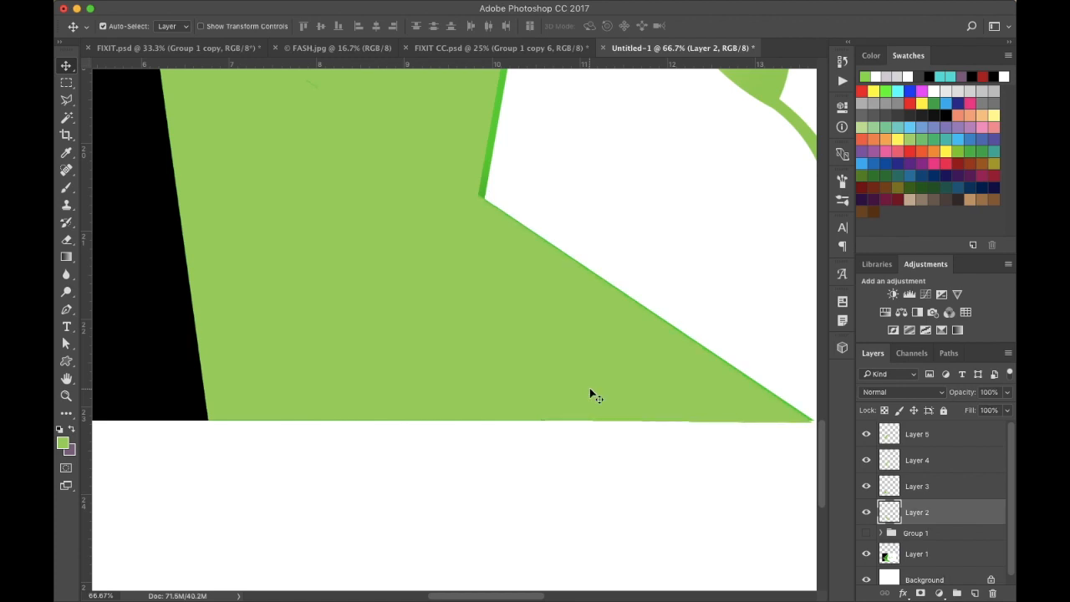
- Switch from Layer 3 to Layer 2 and nudge it 3 pixels back up
scroll(590, 392, up, 3)
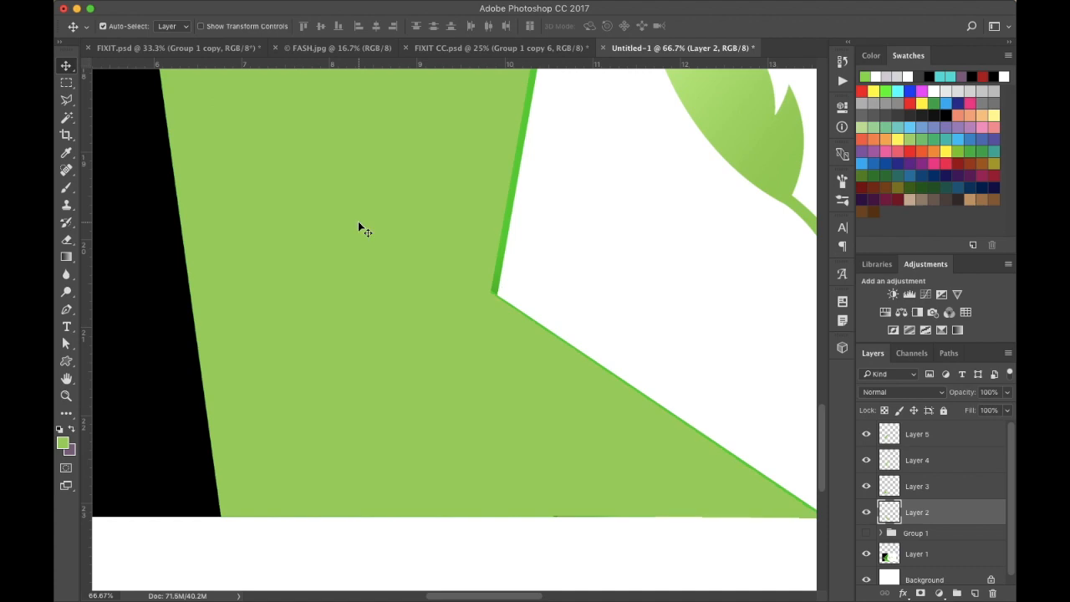
scroll(357, 221, left, 2)
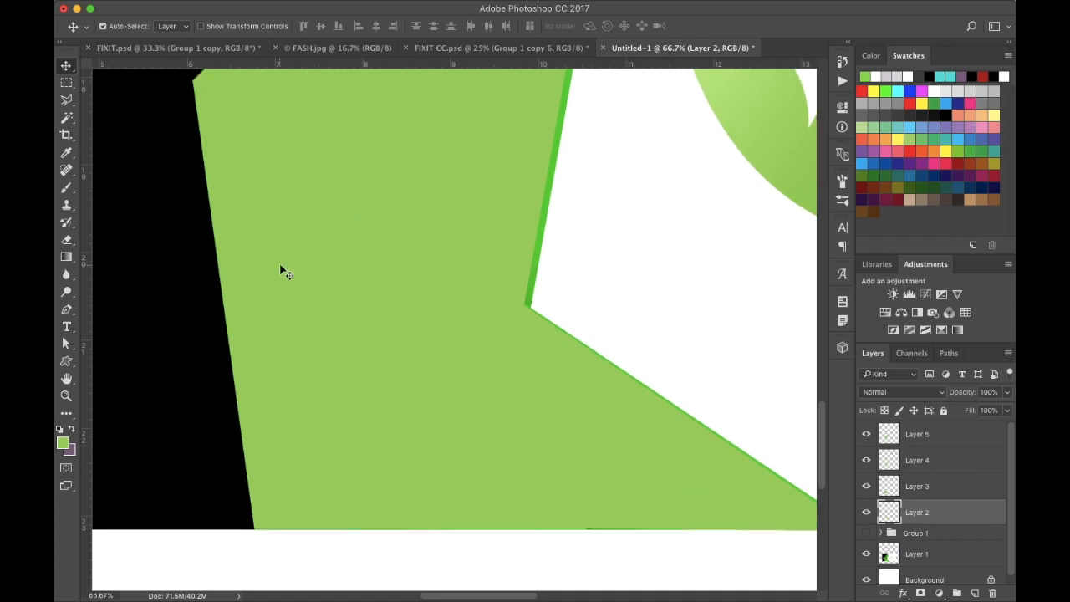
click(261, 301)
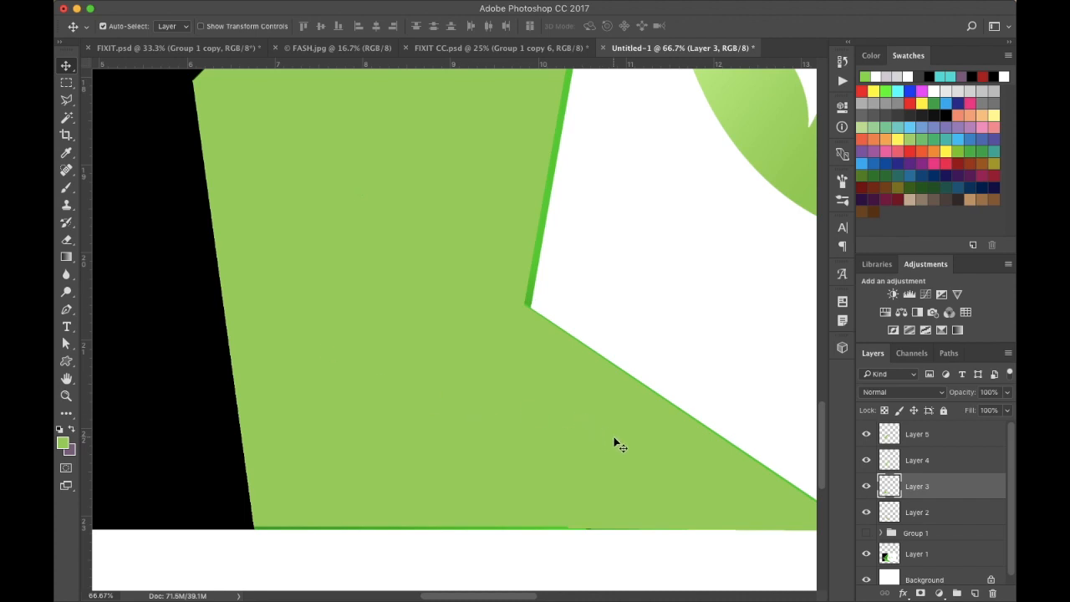
scroll(613, 441, right, 3)
key(alt+bracketleft)
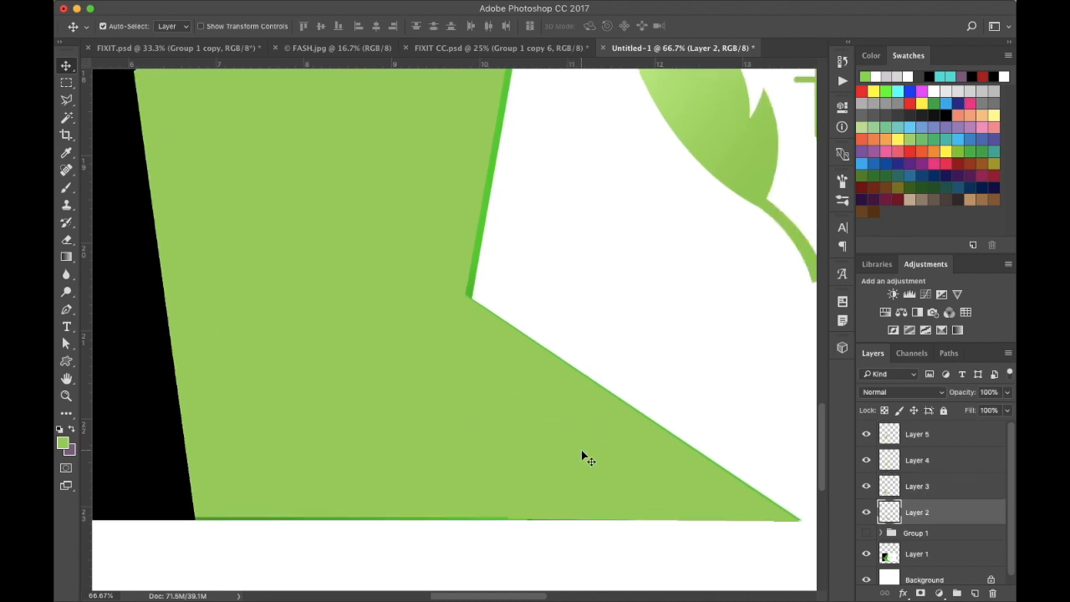
key(Up)
key(Up)
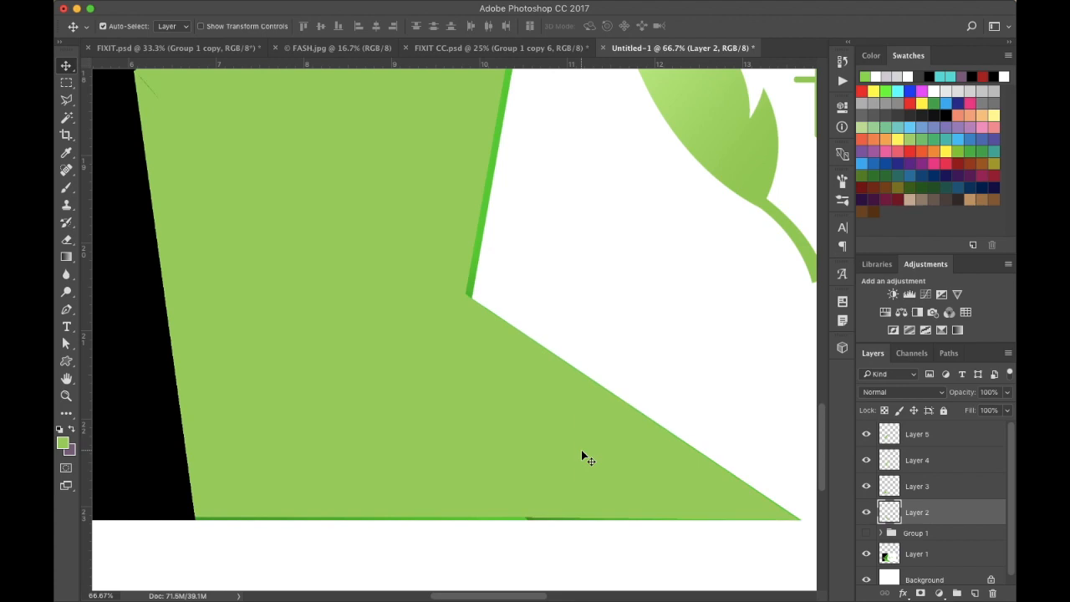
key(Up)
- Add a Gradient Overlay style to Layer 2 and set the gradient's left stop colour to 0a9103
key(ctrl+minus)
key(ctrl+minus)
key(ctrl+minus)
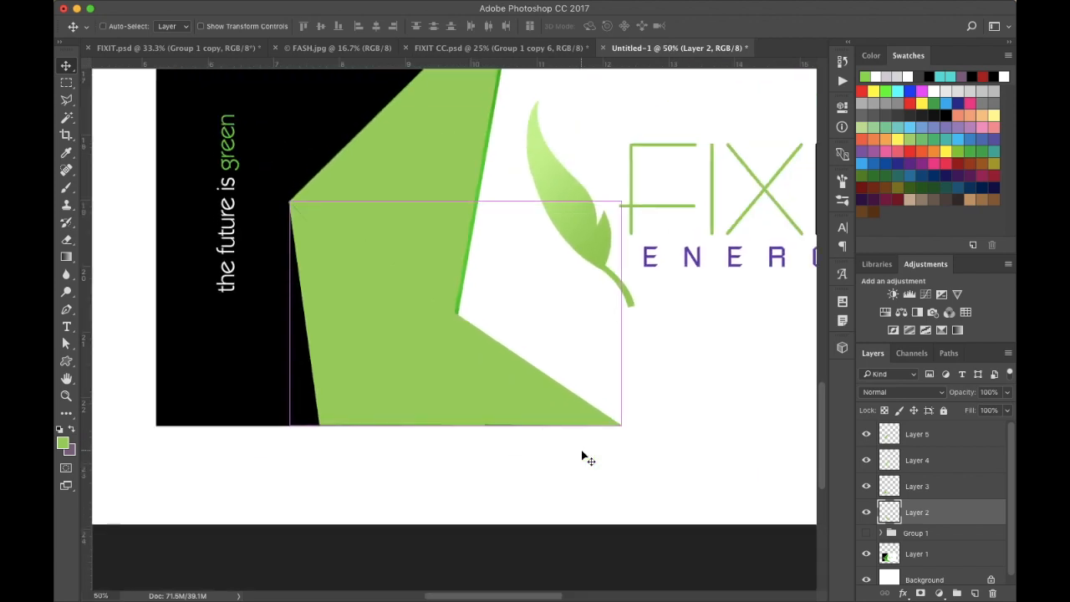
scroll(663, 377, up, 5)
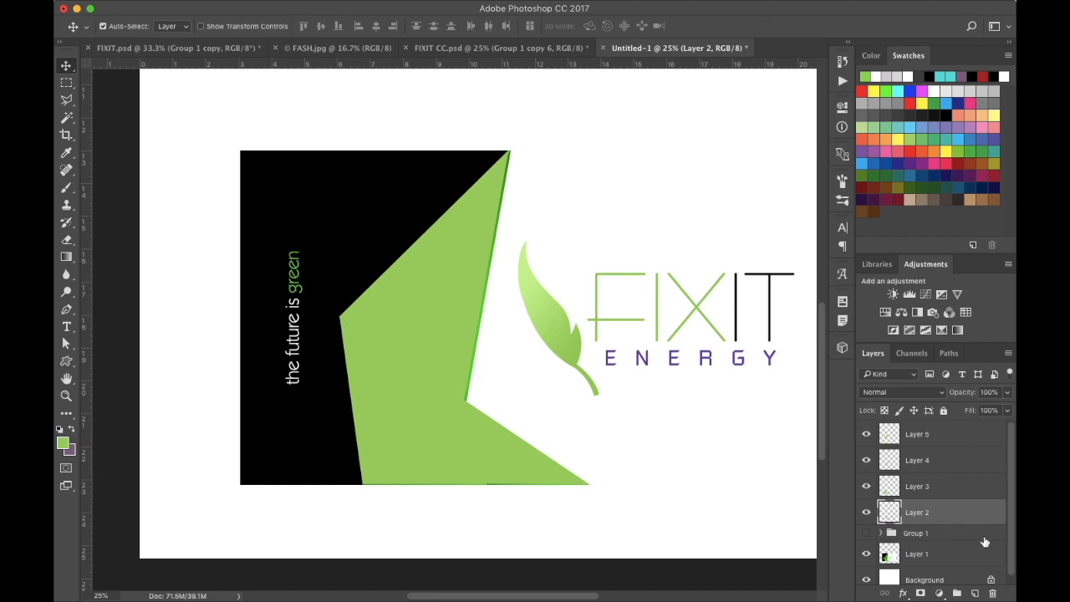
double_click(947, 517)
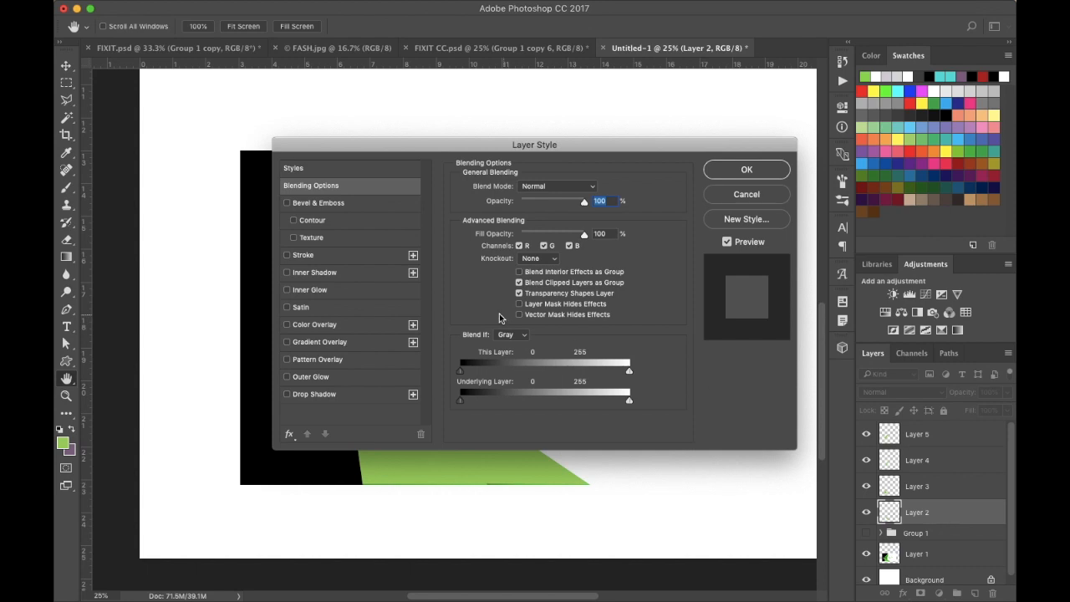
click(317, 343)
drag(528, 149, 776, 165)
click(786, 237)
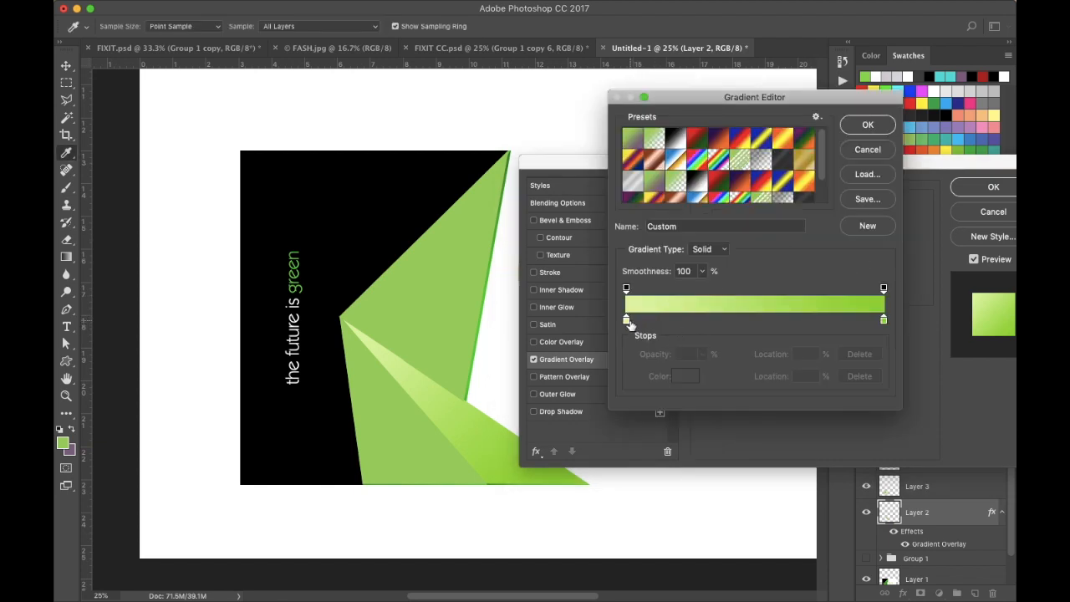
click(626, 322)
click(681, 380)
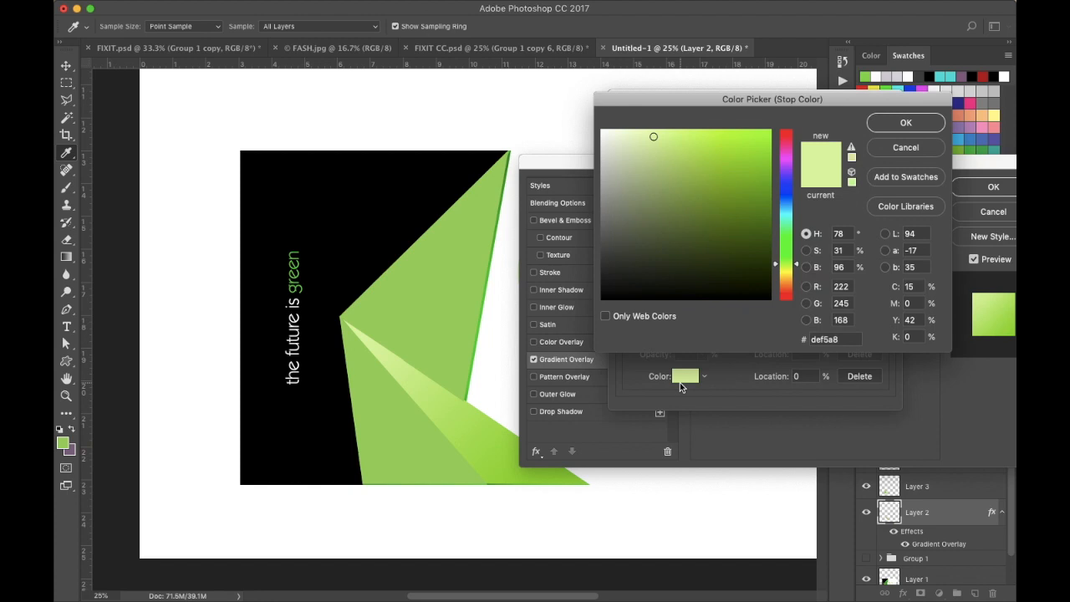
click(786, 245)
click(767, 203)
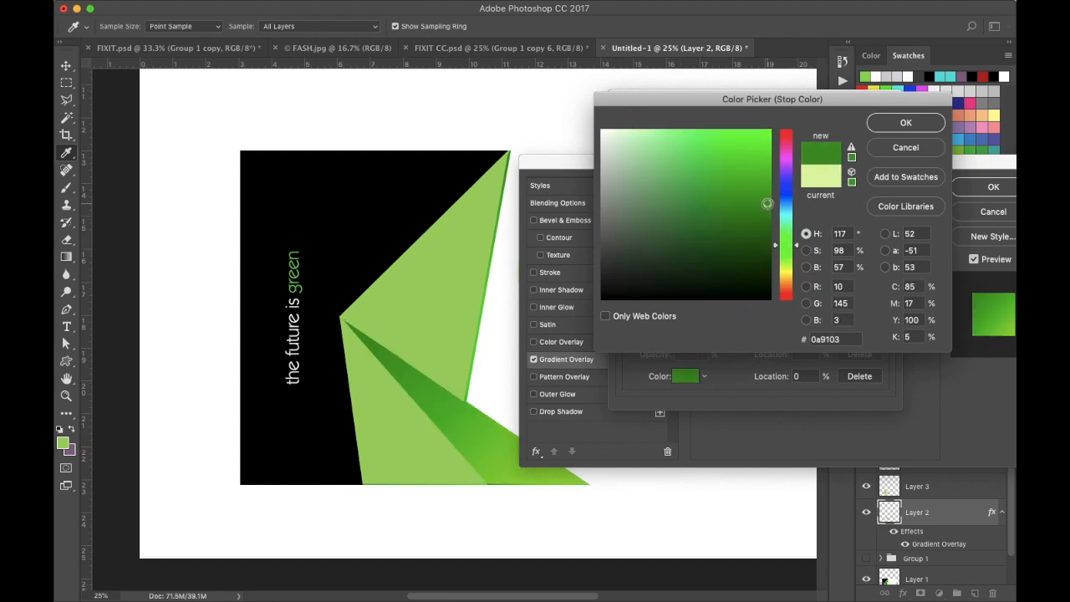
click(894, 131)
- Set the gradient's right stop colour to 1bc809 and confirm the gradient
click(883, 320)
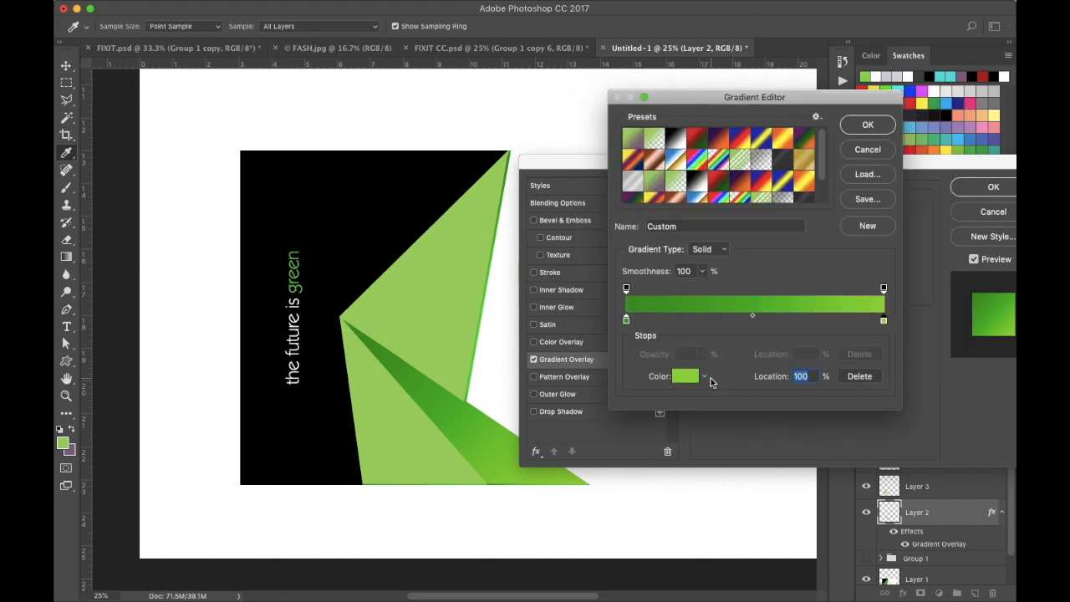
click(690, 379)
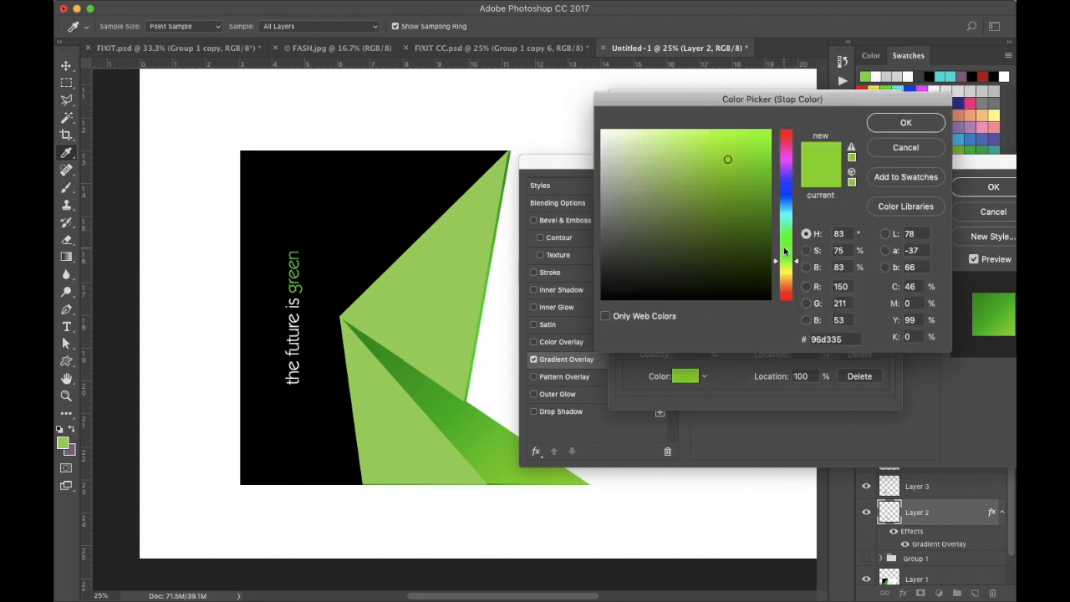
click(782, 245)
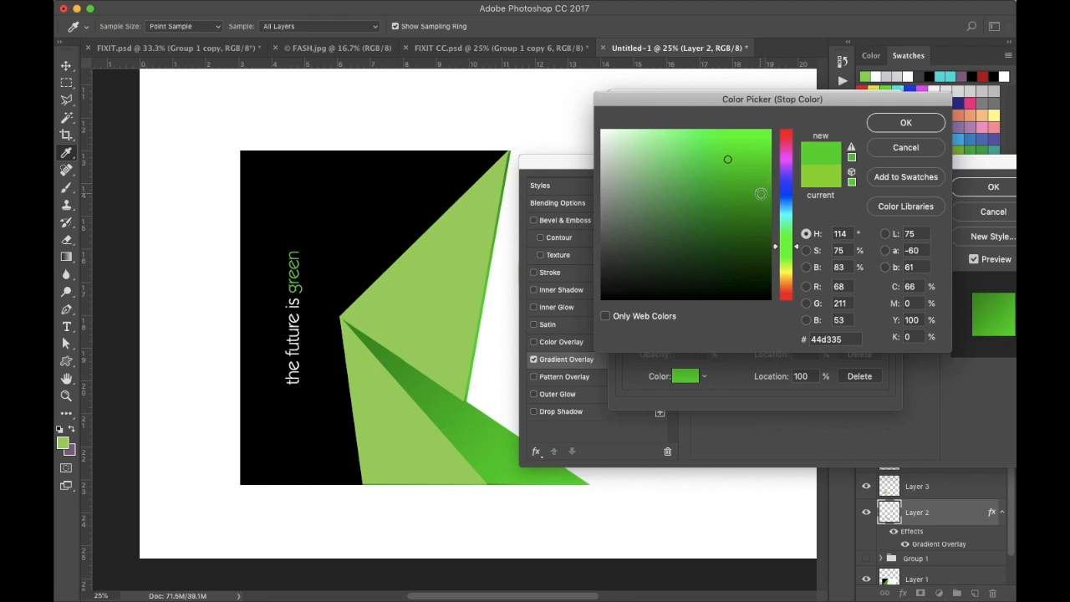
click(763, 193)
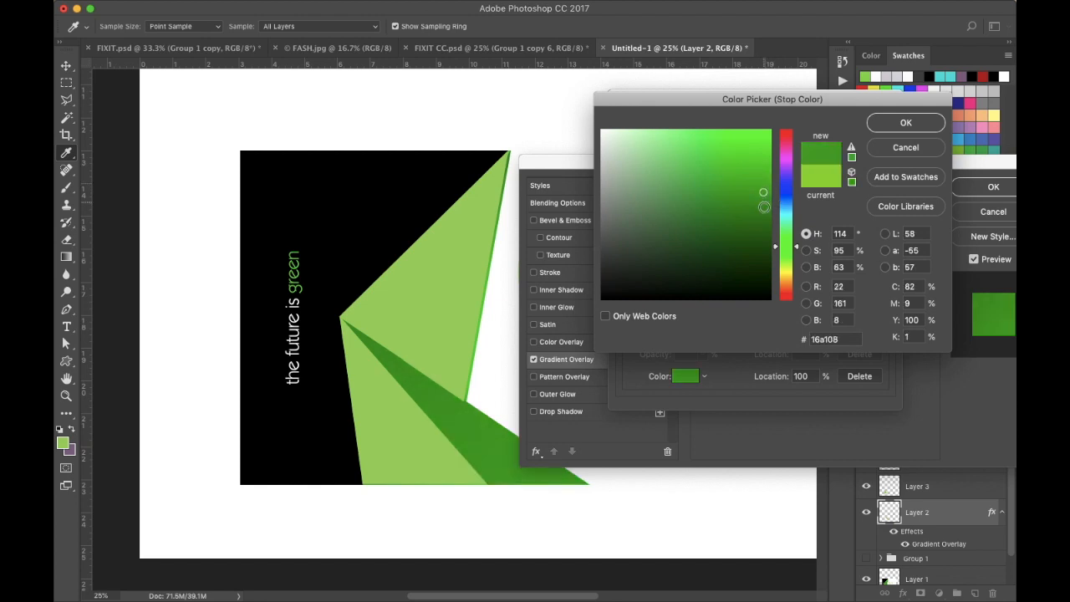
click(763, 166)
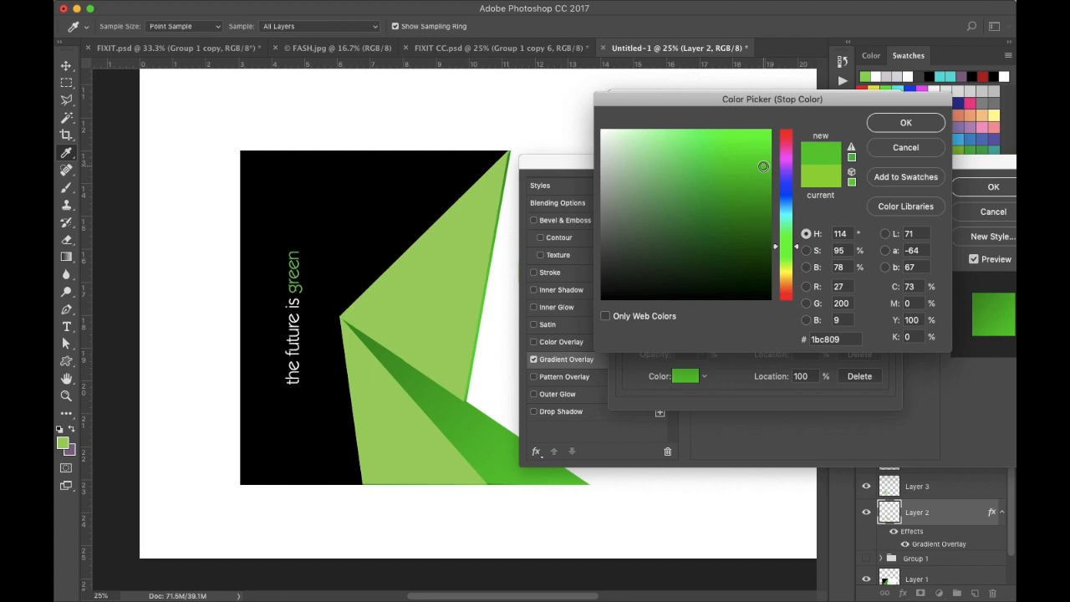
click(905, 122)
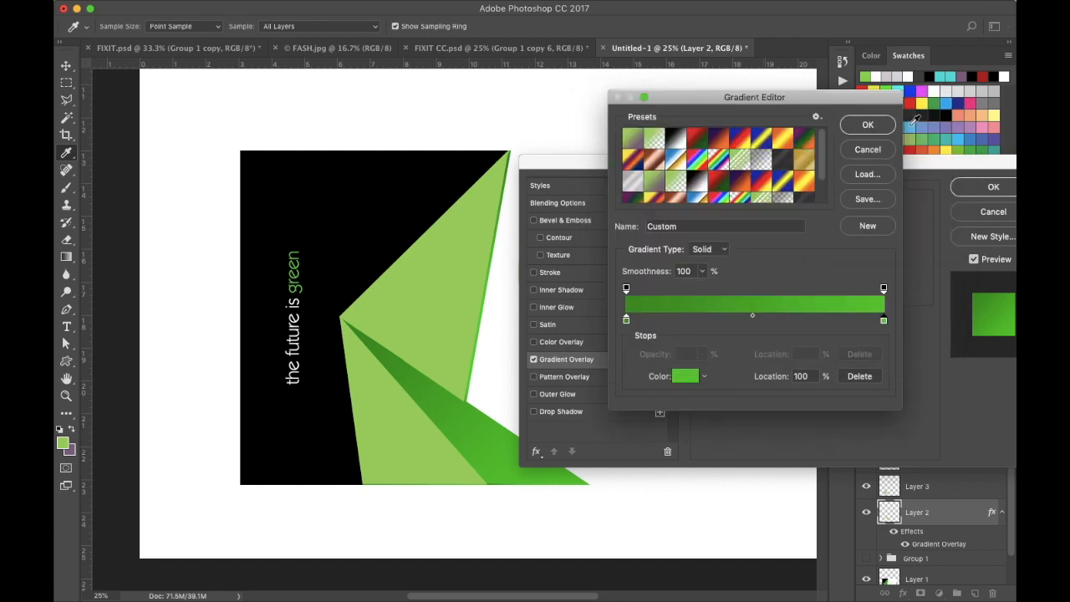
click(867, 126)
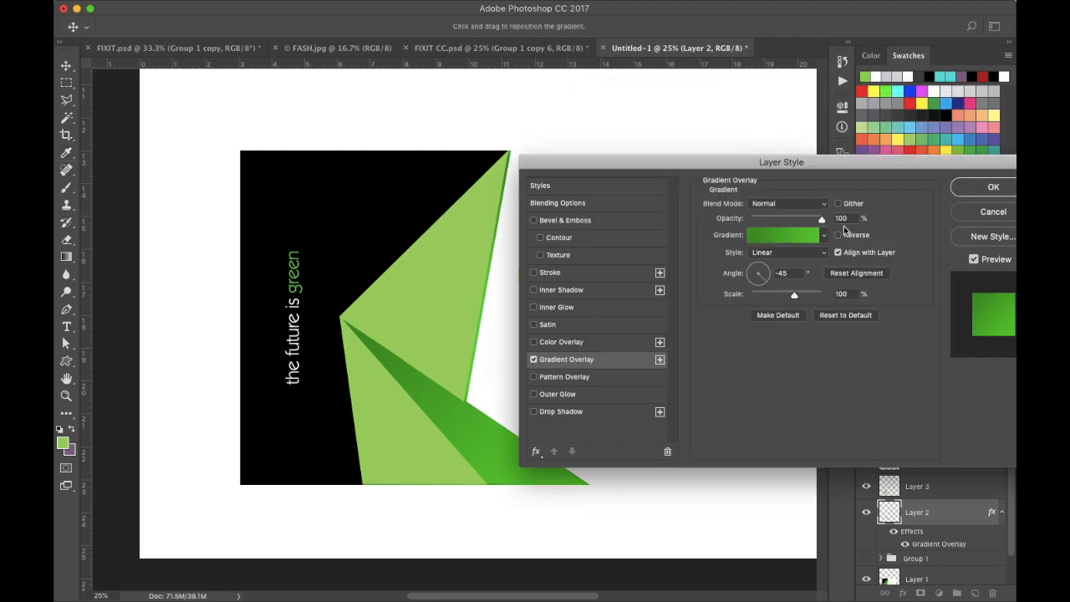
- Try the Reflected gradient style, then switch back to Linear
click(822, 254)
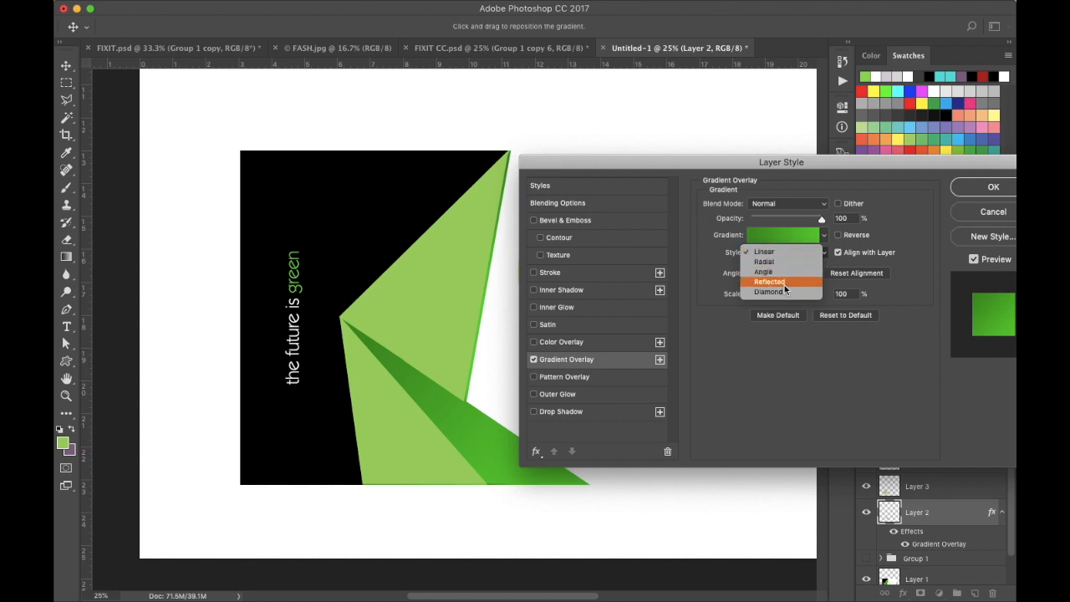
click(784, 284)
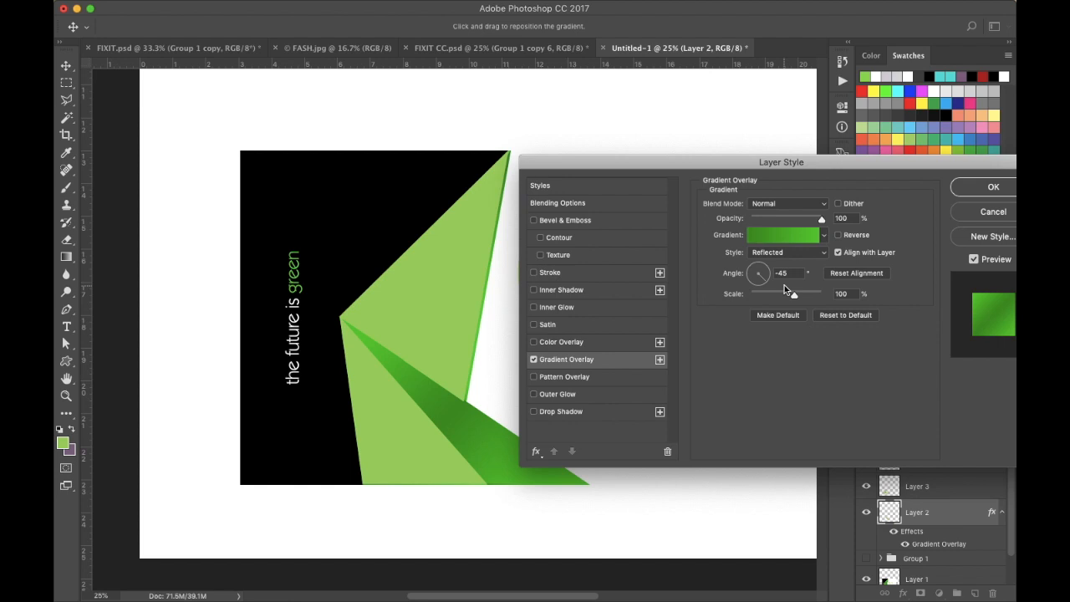
click(825, 253)
click(800, 222)
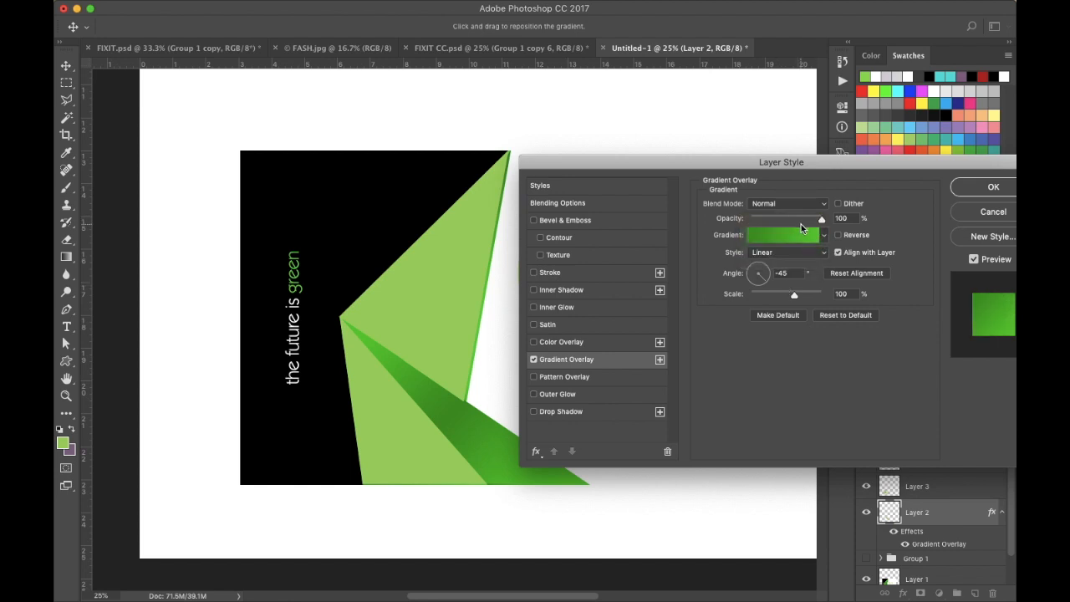
- Add a middle colour stop at 45% to the overlay gradient and set its colour to 129205
click(793, 238)
click(742, 321)
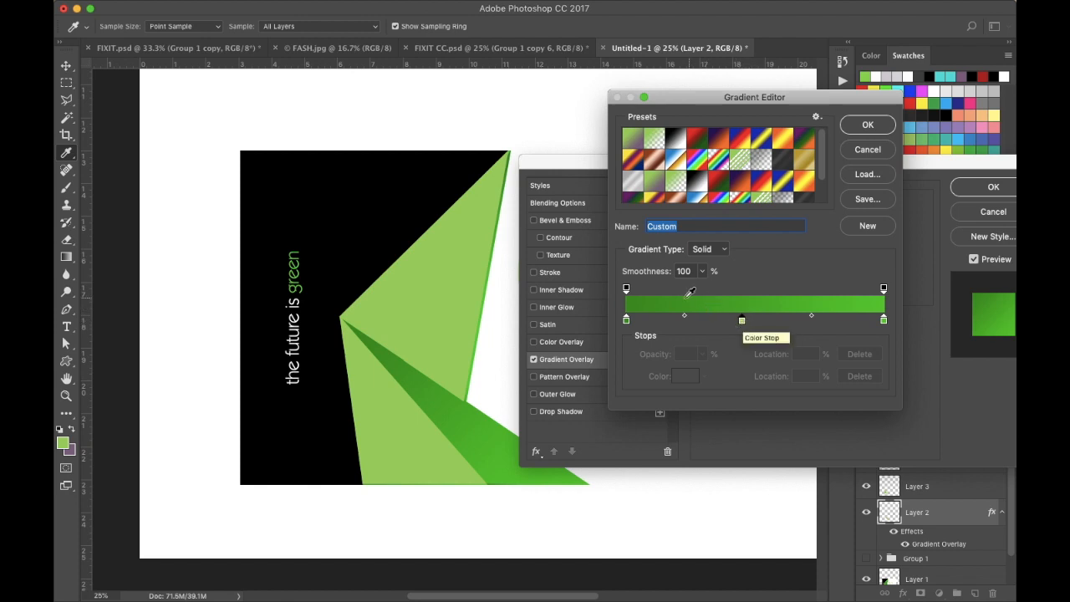
click(742, 323)
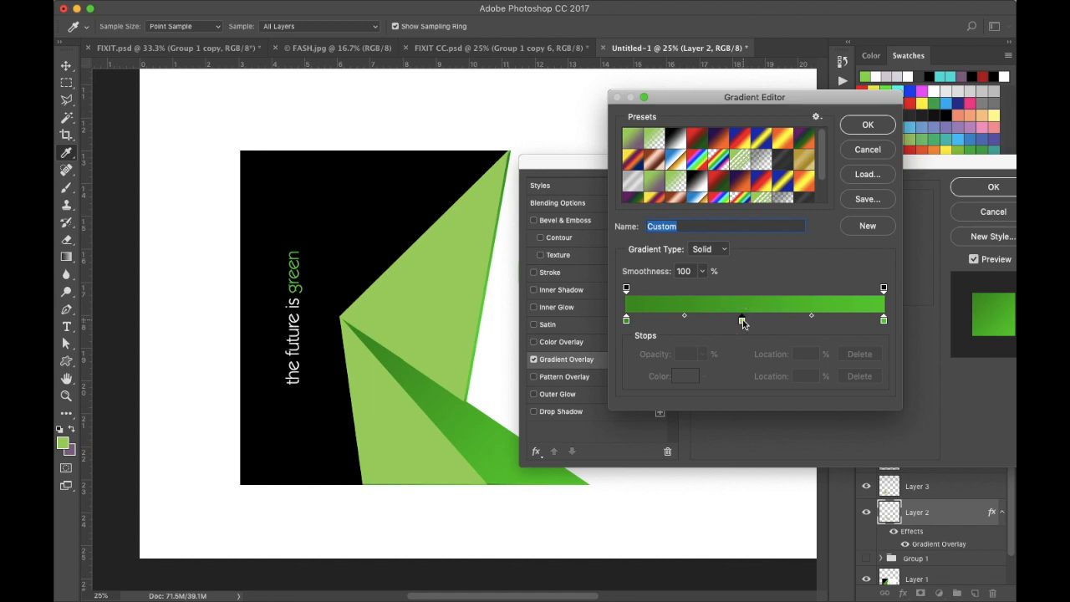
click(741, 322)
click(684, 376)
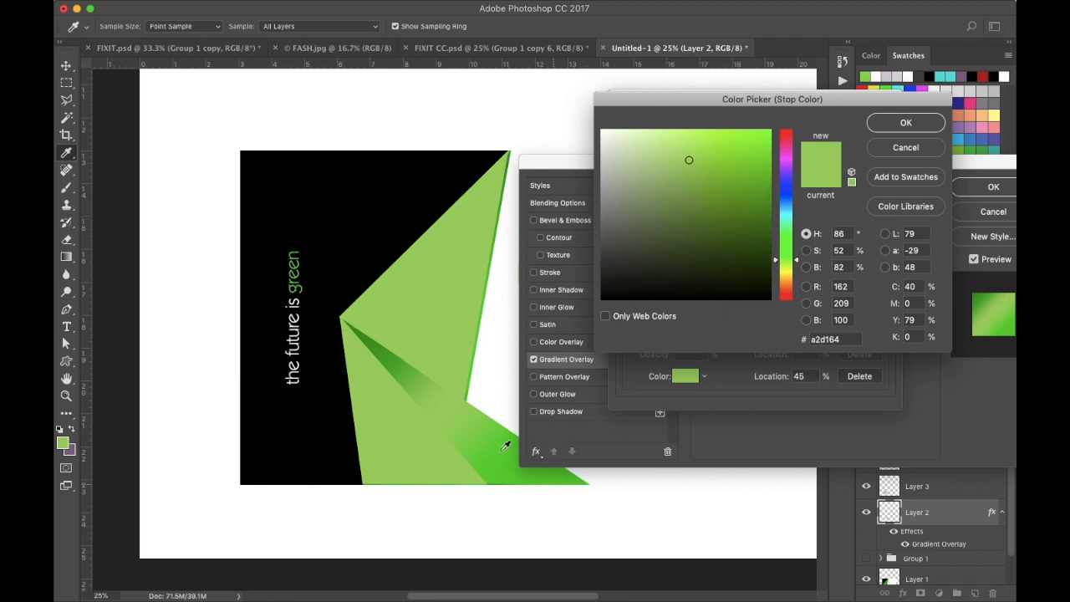
click(377, 344)
drag(802, 103, 826, 121)
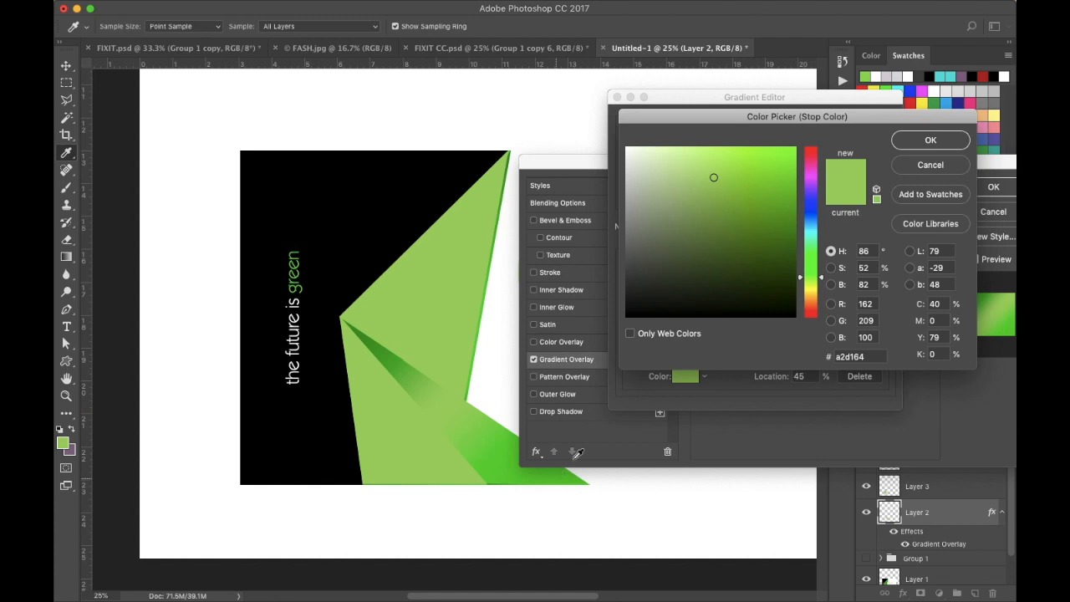
click(812, 264)
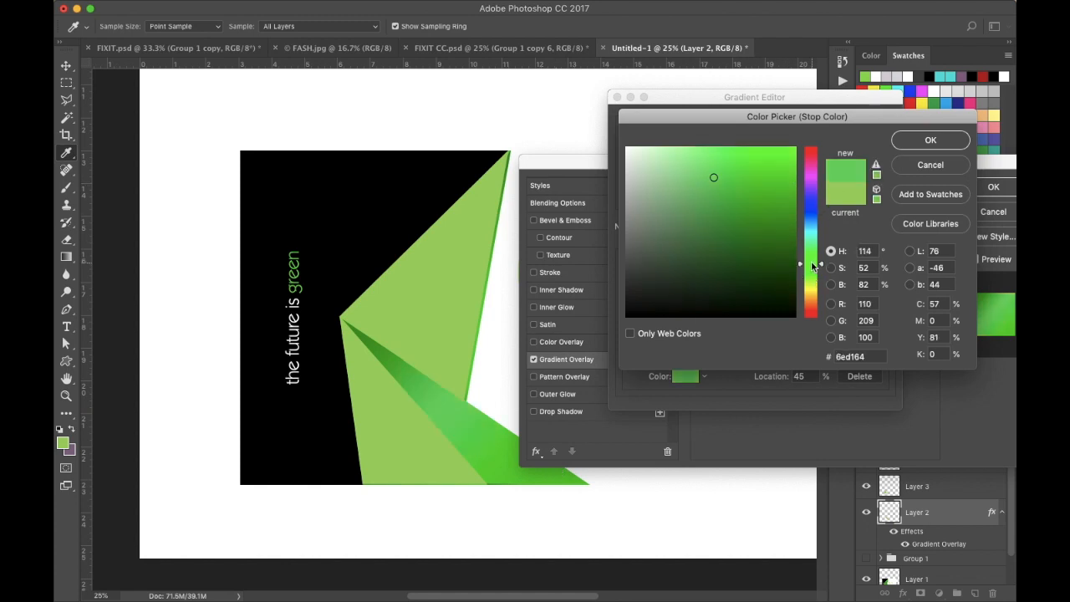
click(788, 208)
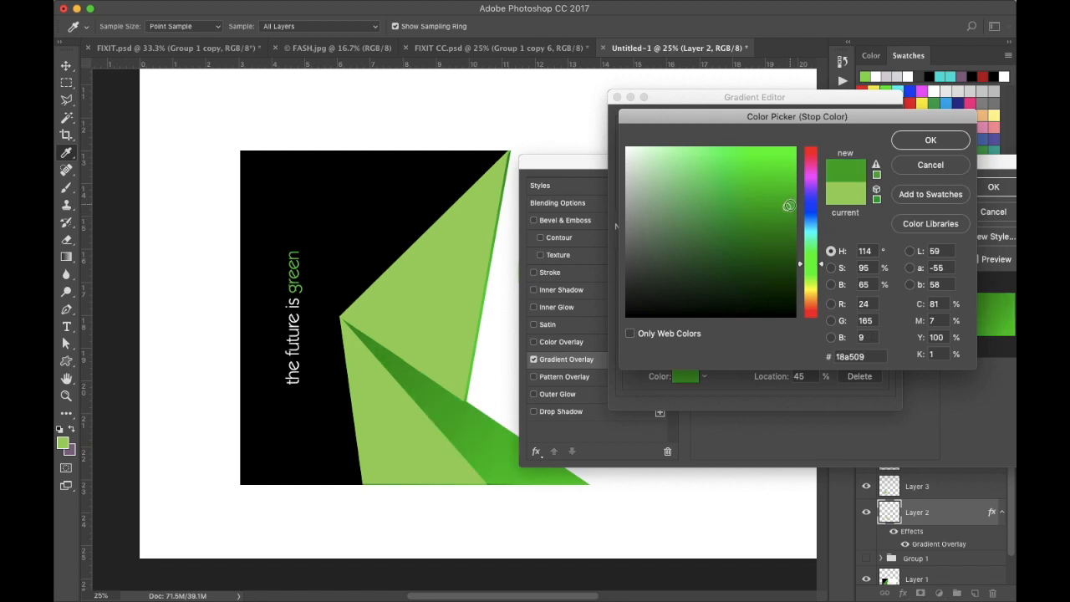
drag(786, 231, 790, 220)
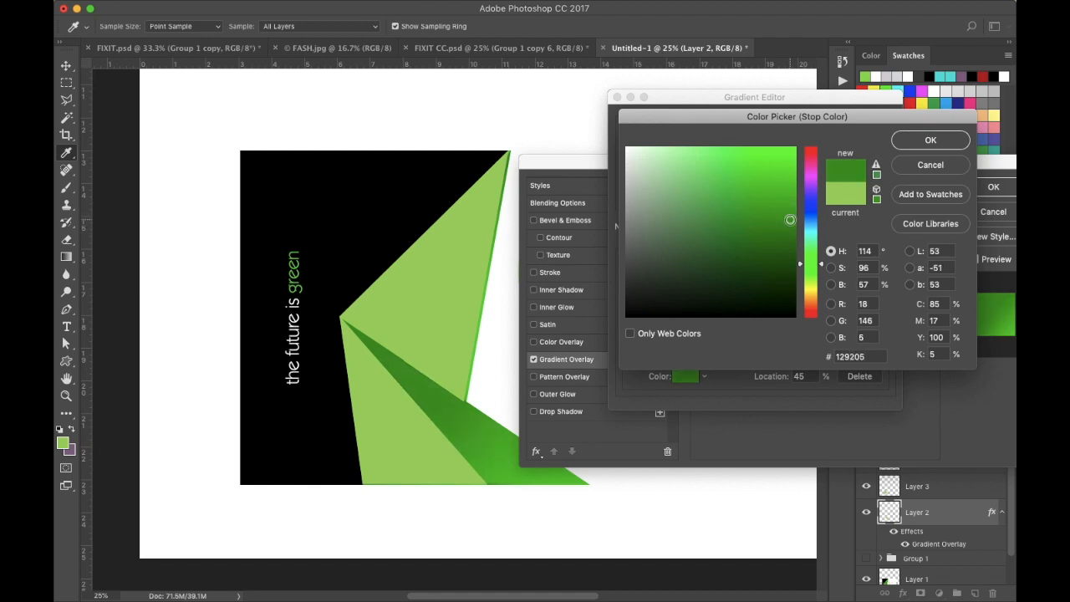
click(924, 142)
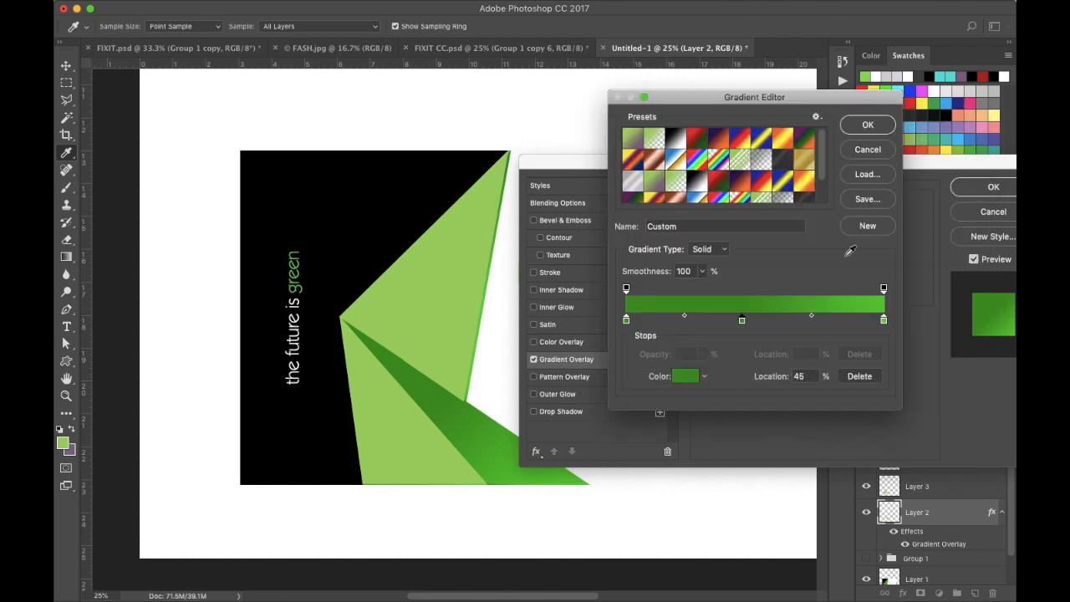
- Set the gradient's left stop colour to 0ba304, then confirm the gradient and the layer style
click(626, 321)
click(683, 378)
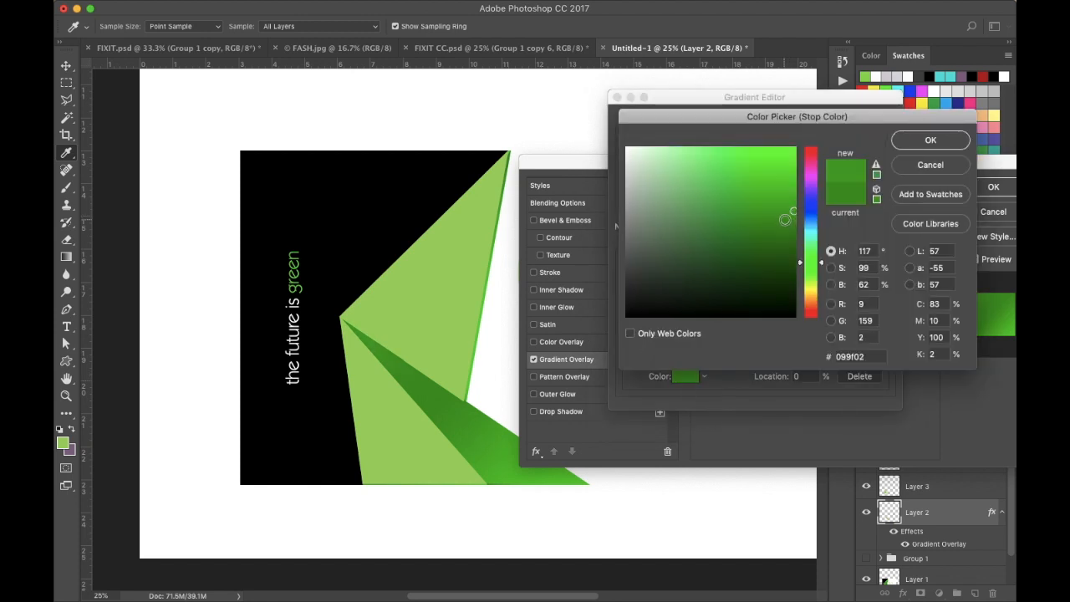
drag(785, 219, 771, 223)
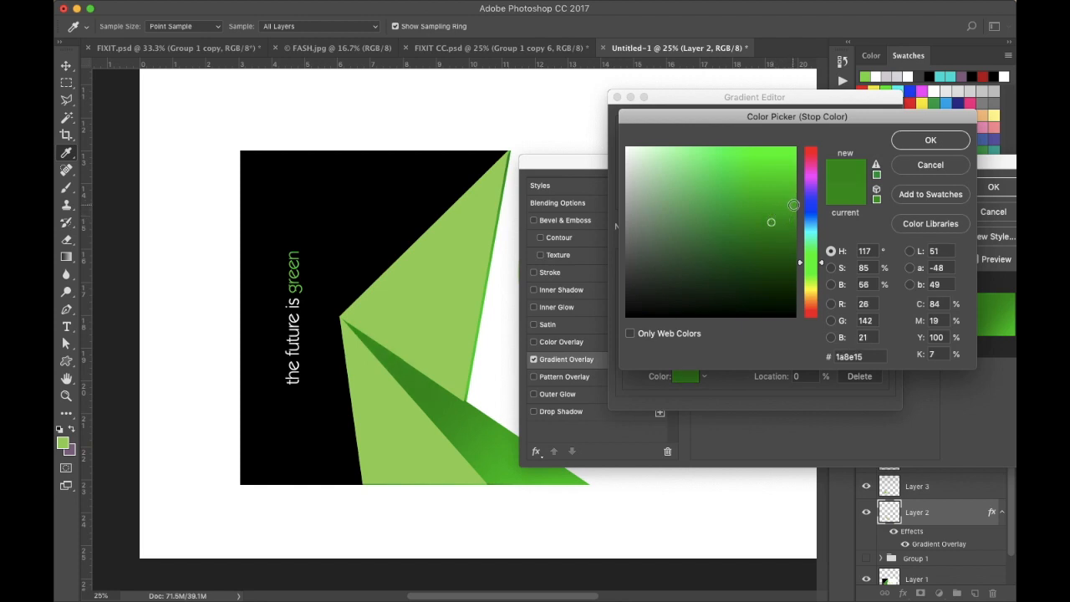
click(792, 208)
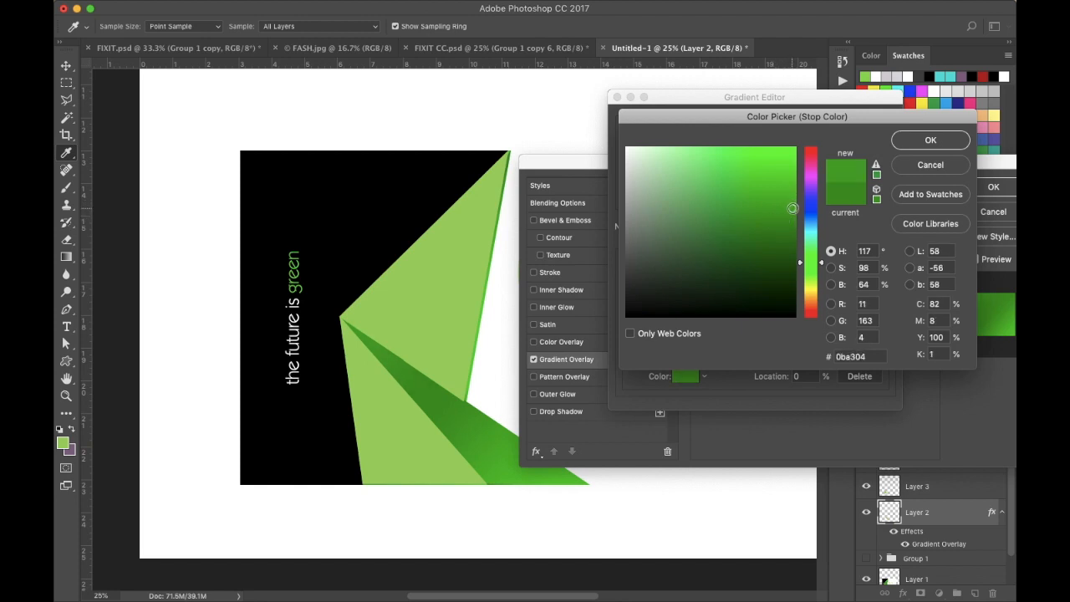
click(939, 136)
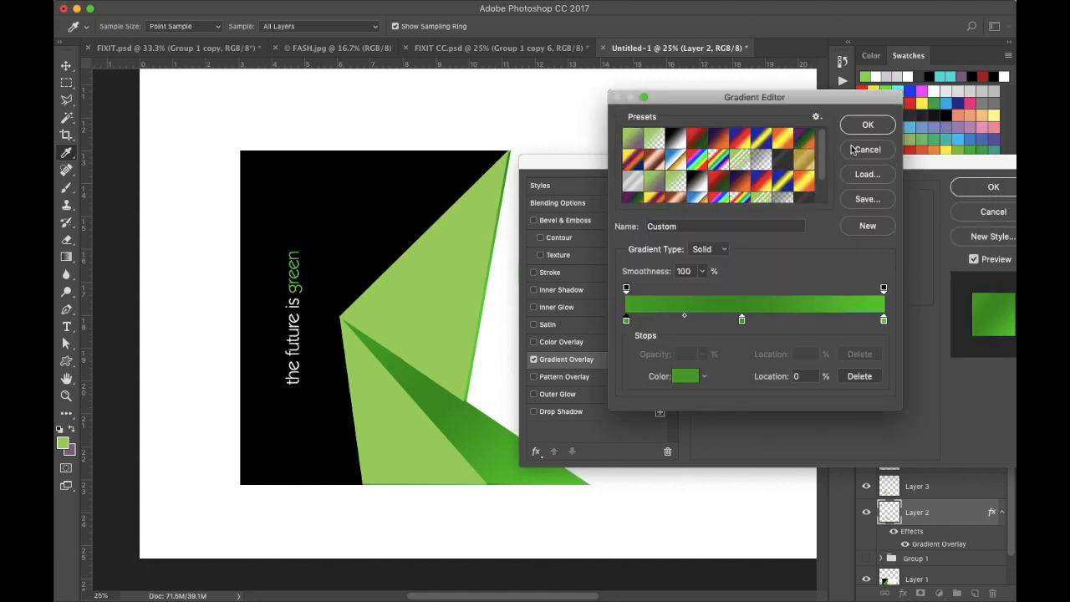
click(870, 127)
click(993, 189)
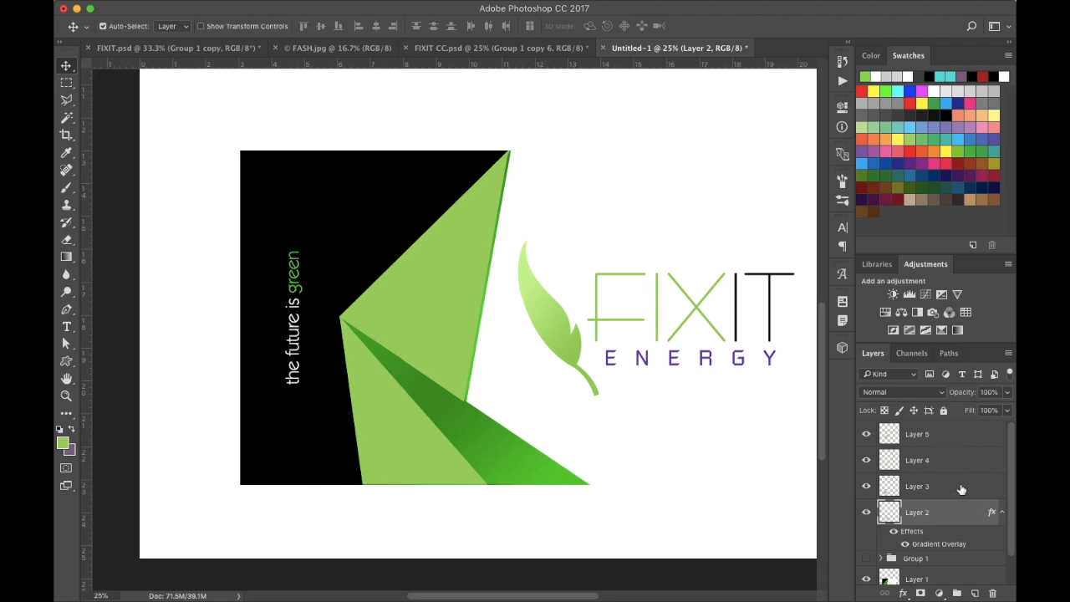
- Add a Gradient Overlay style to Layer 3 with its angle set to -30°
click(1002, 513)
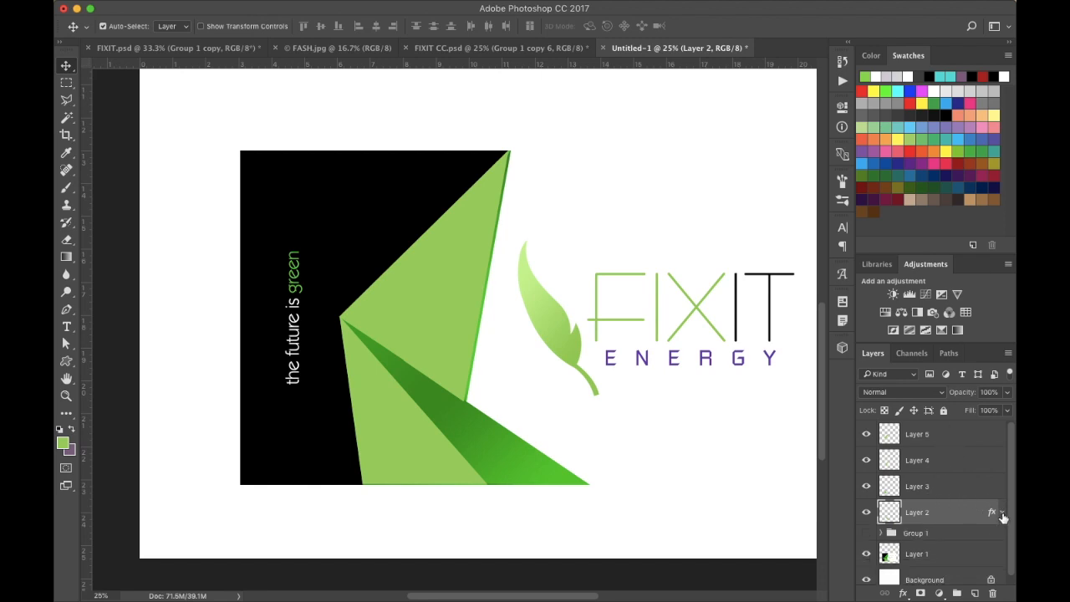
double_click(949, 488)
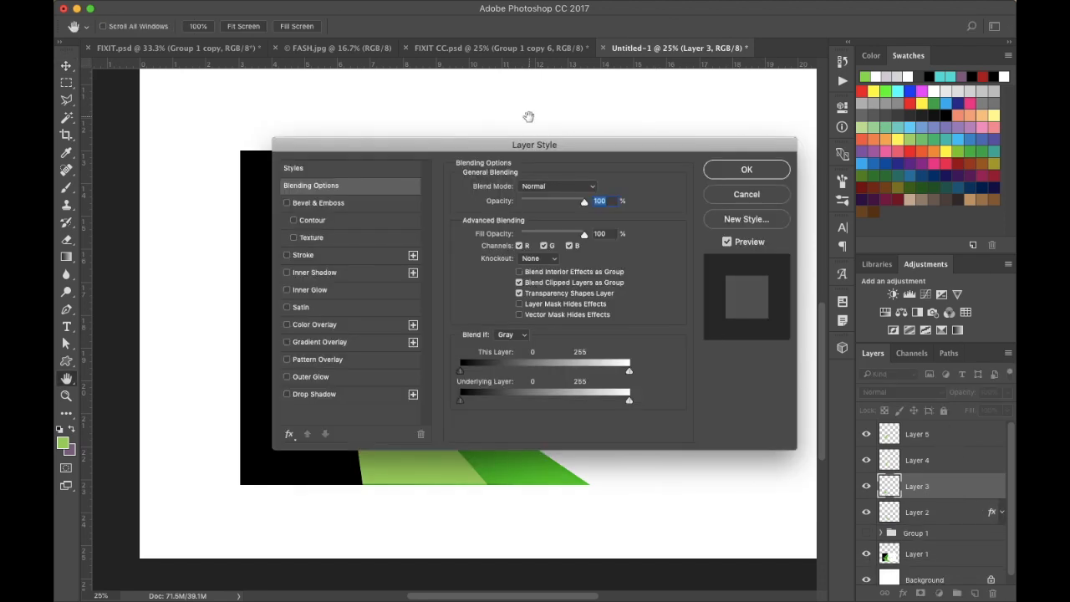
click(318, 343)
drag(509, 148, 779, 179)
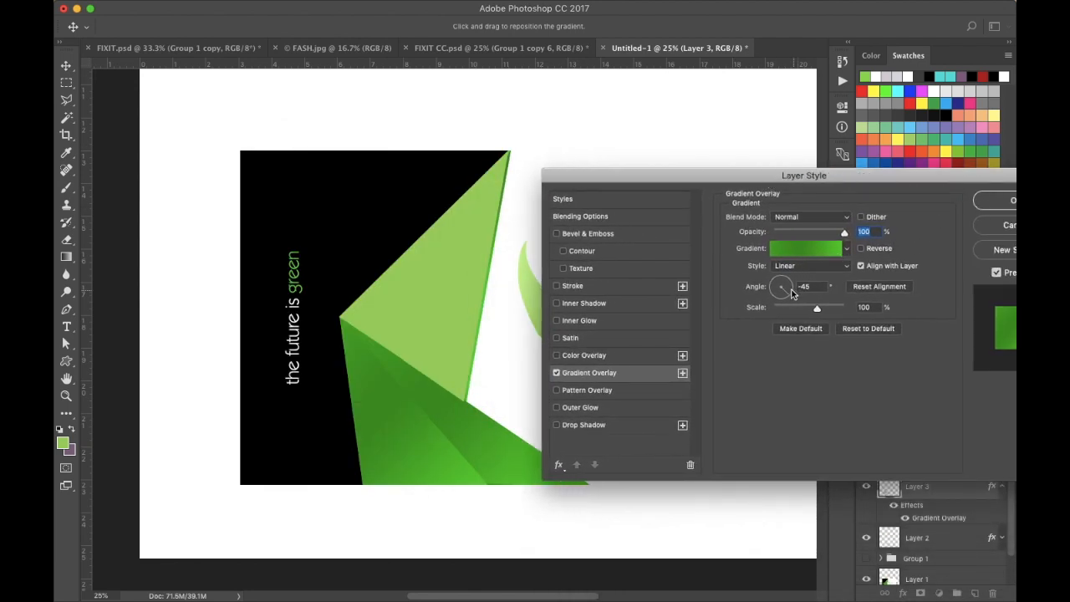
click(786, 291)
text(-30)
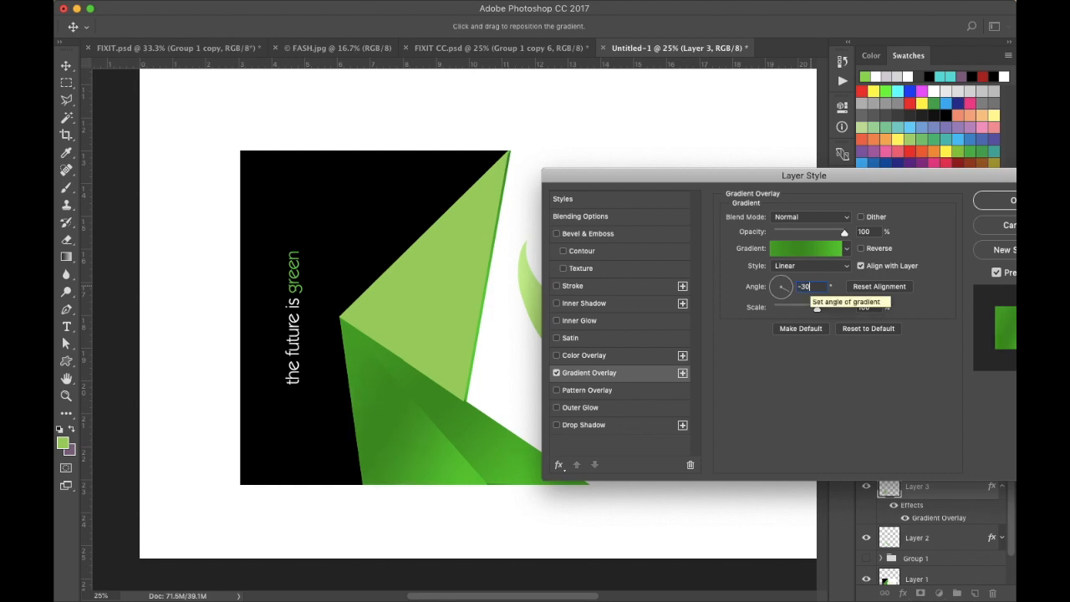
key(Return)
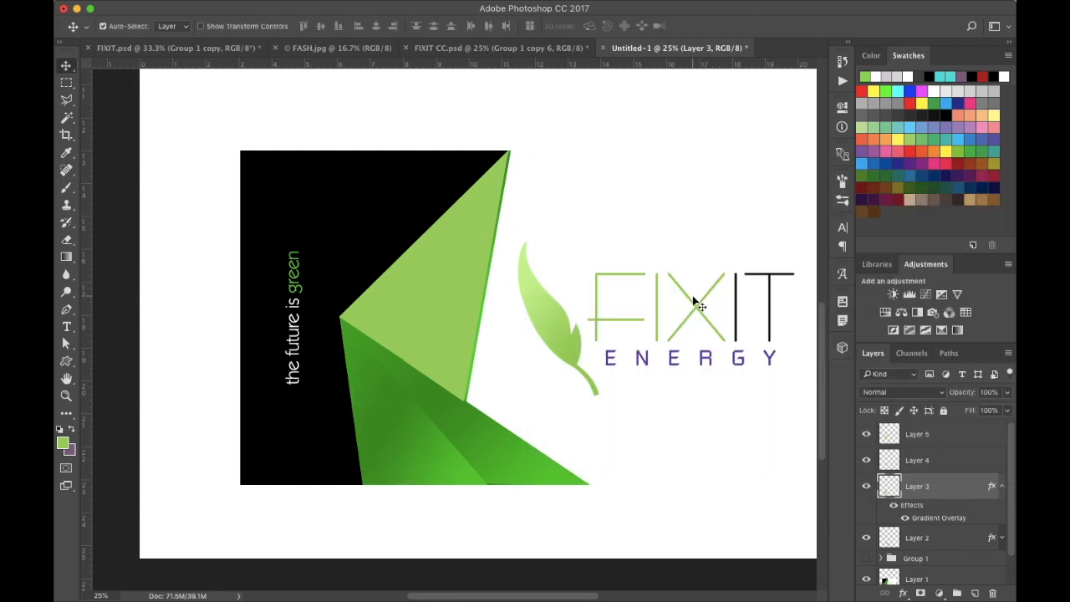
- Add a Gradient Overlay style to Layer 4 with its angle set to about 62°
click(998, 485)
double_click(971, 463)
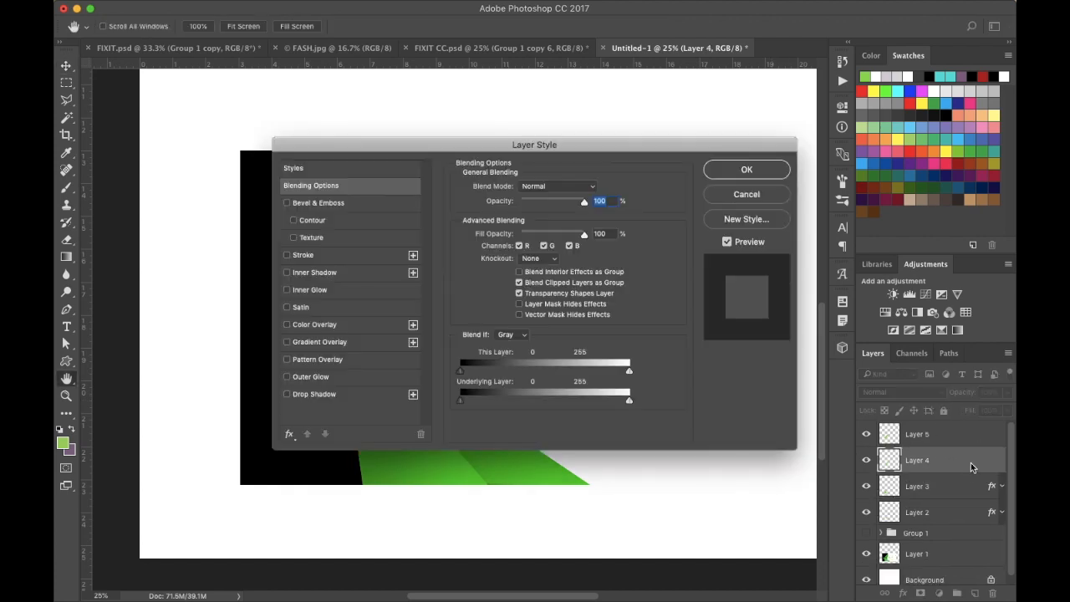
click(320, 343)
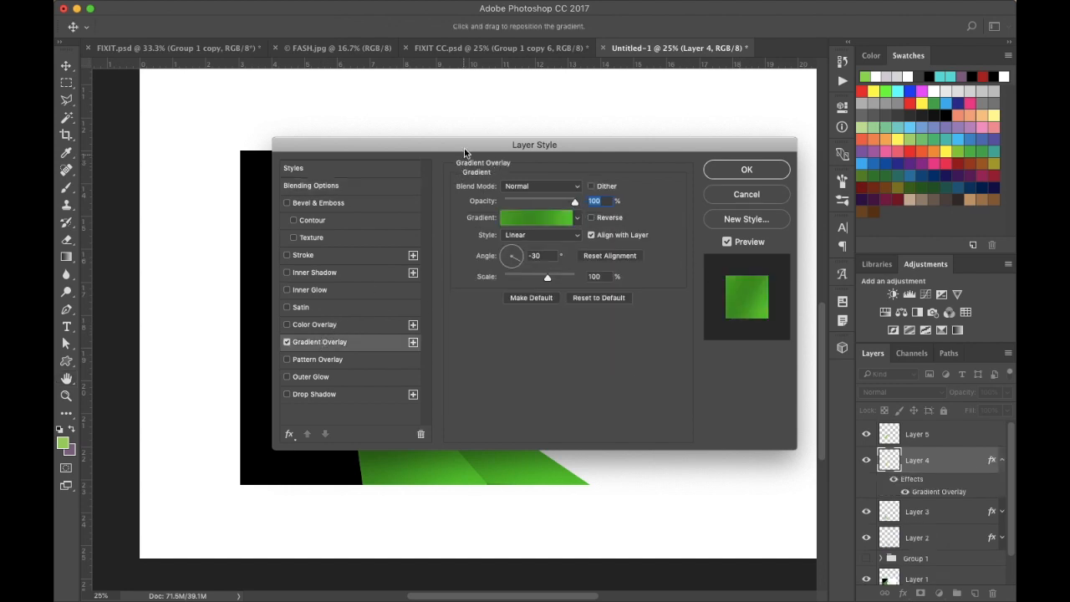
drag(466, 146, 770, 156)
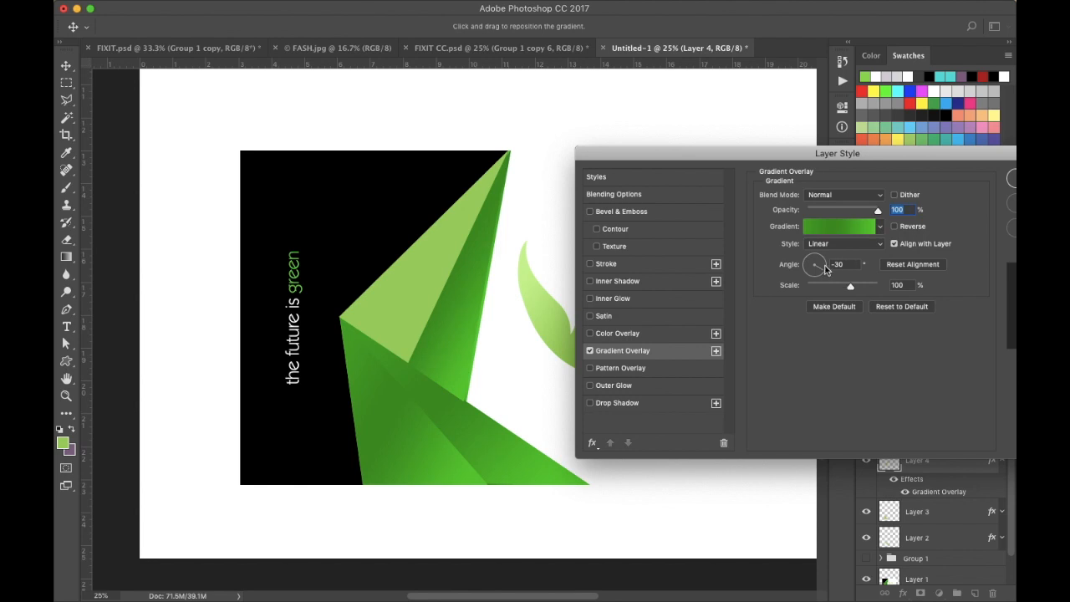
click(821, 265)
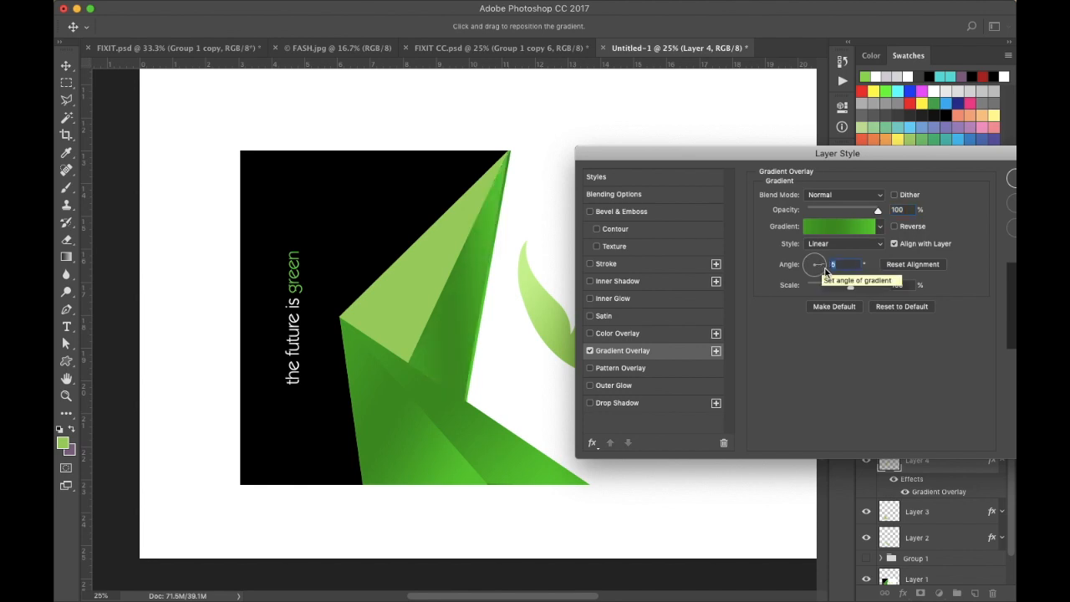
click(824, 271)
click(825, 269)
click(823, 265)
click(817, 264)
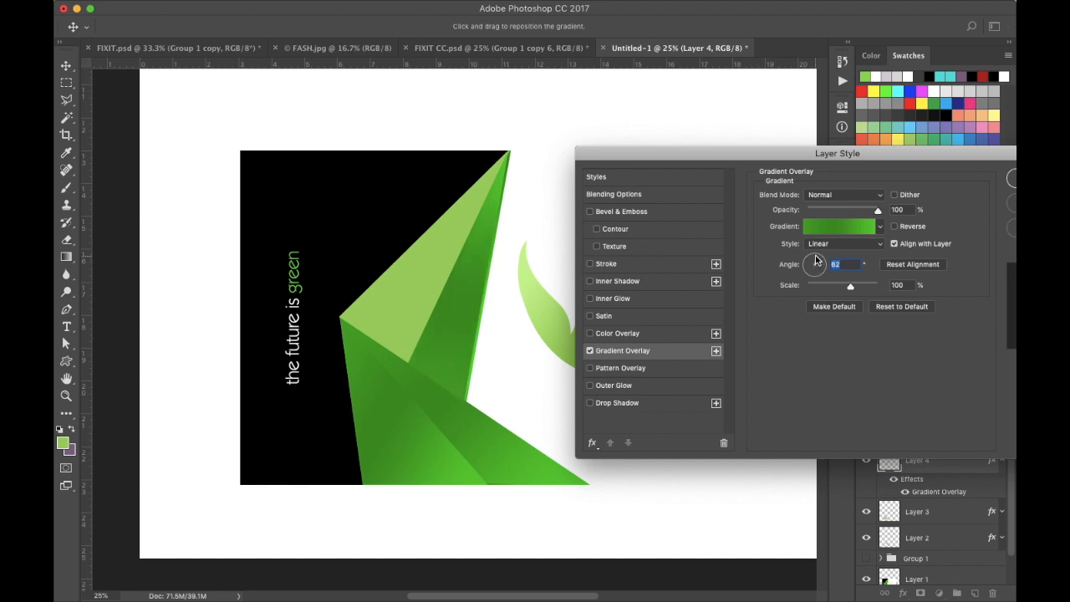
click(816, 262)
drag(816, 261, 815, 261)
click(1011, 184)
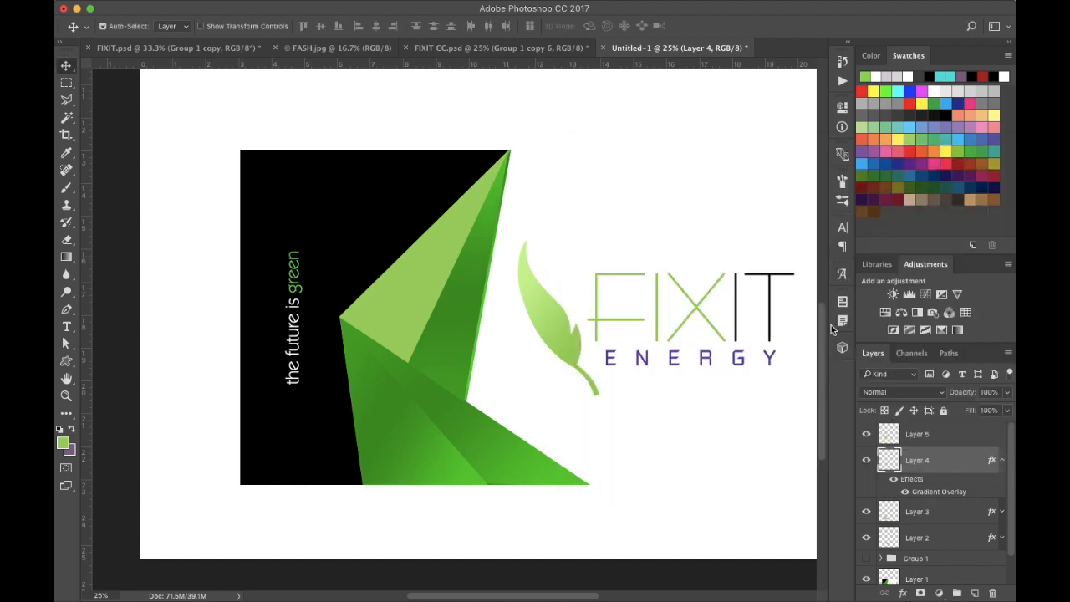
- Add a Gradient Overlay style to Layer 5 with its angle set to -90°
click(1002, 459)
double_click(974, 433)
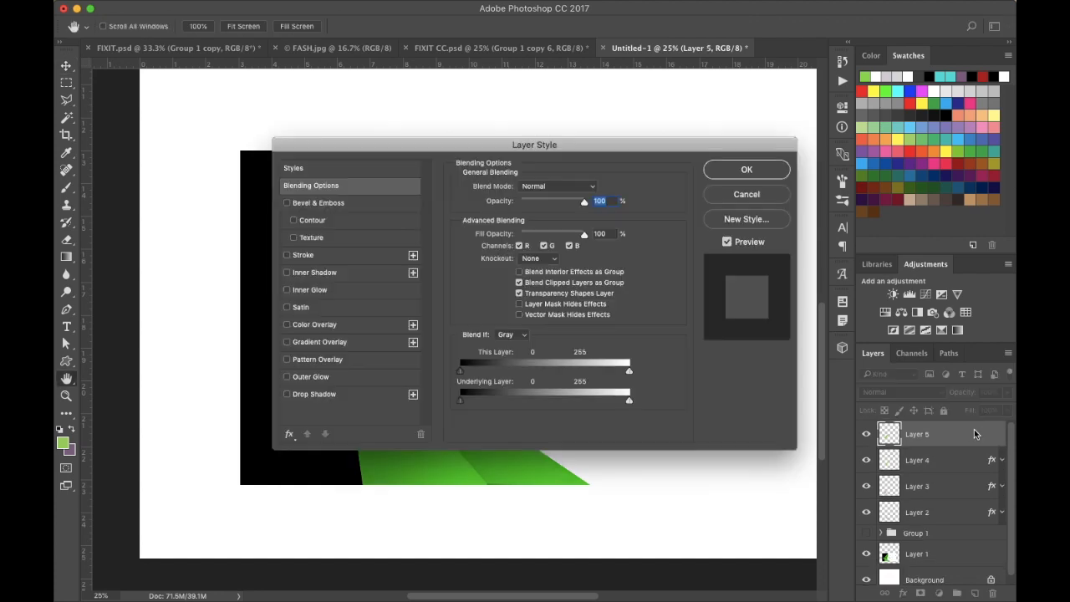
click(320, 343)
drag(420, 146, 738, 140)
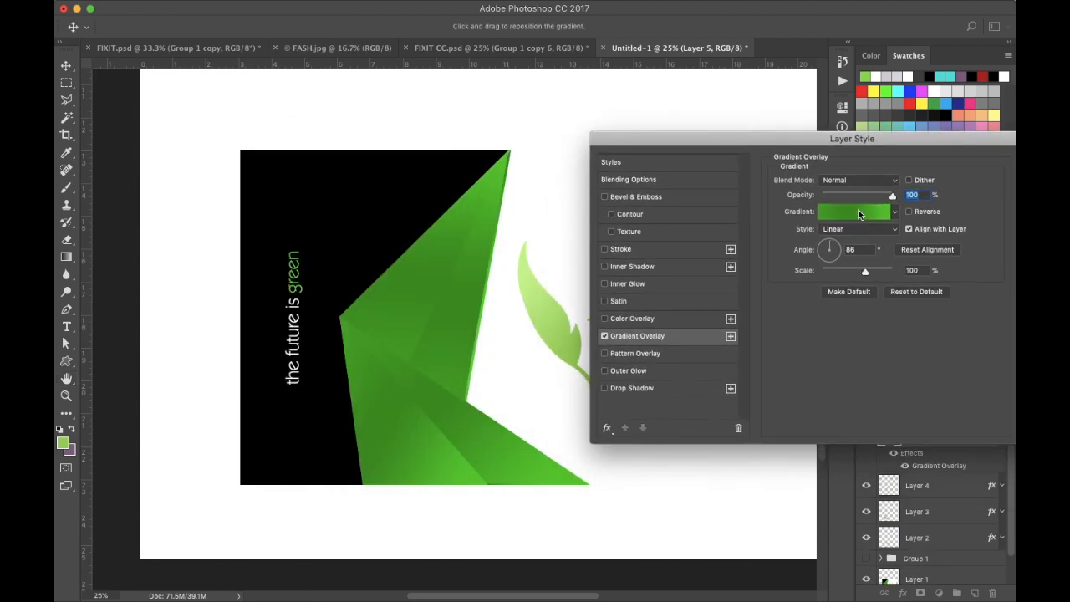
click(826, 249)
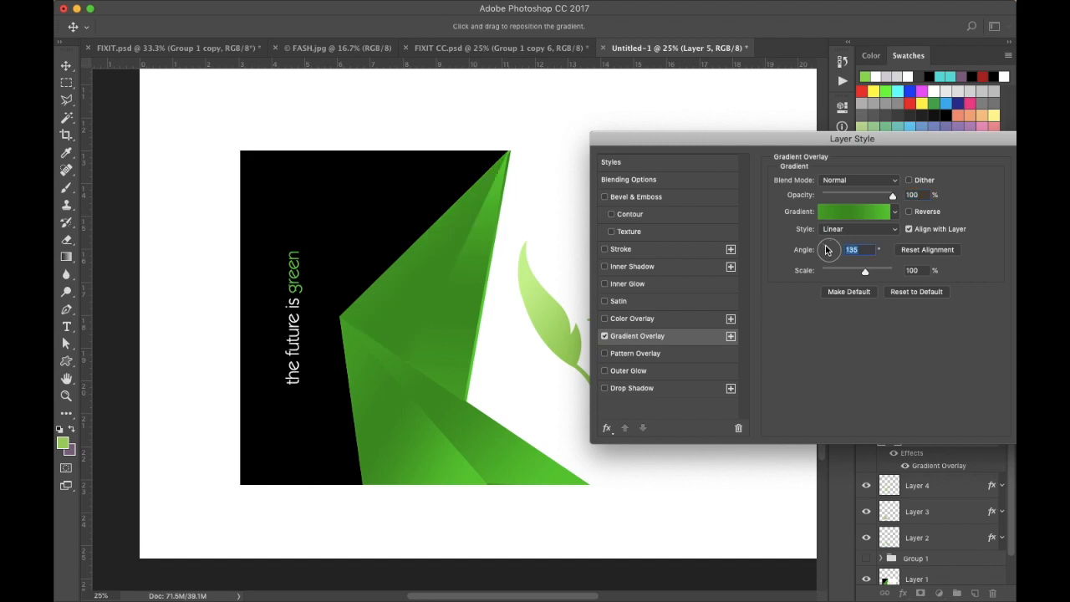
click(830, 264)
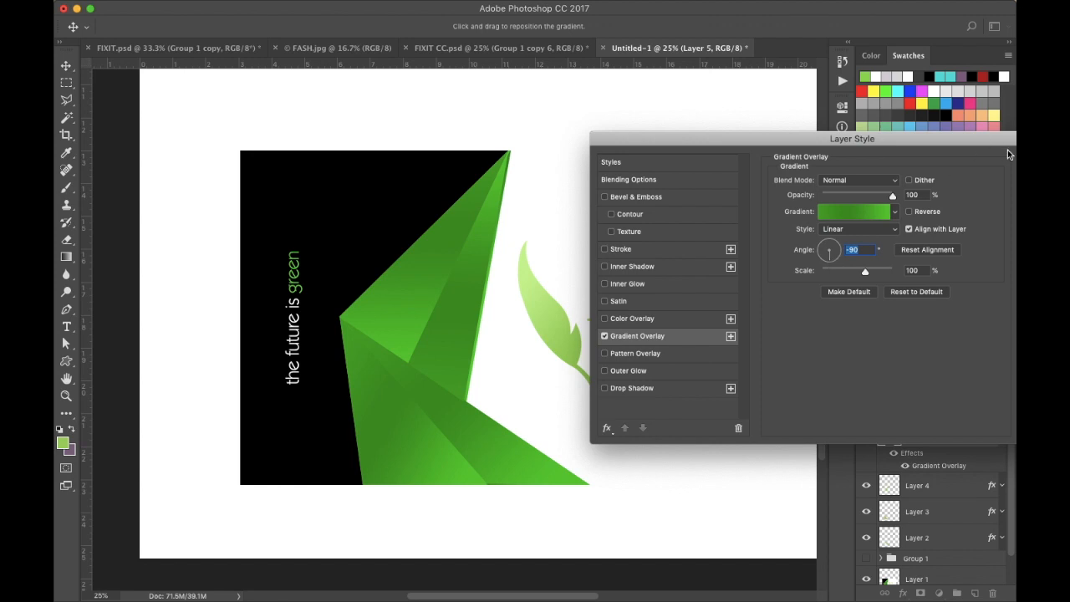
drag(957, 146, 800, 164)
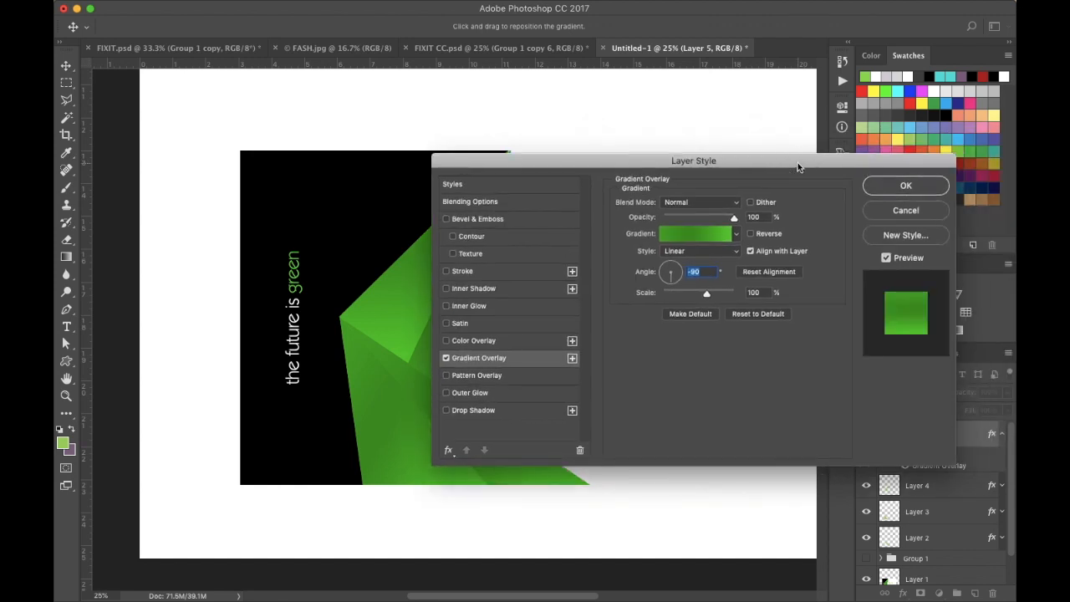
click(905, 182)
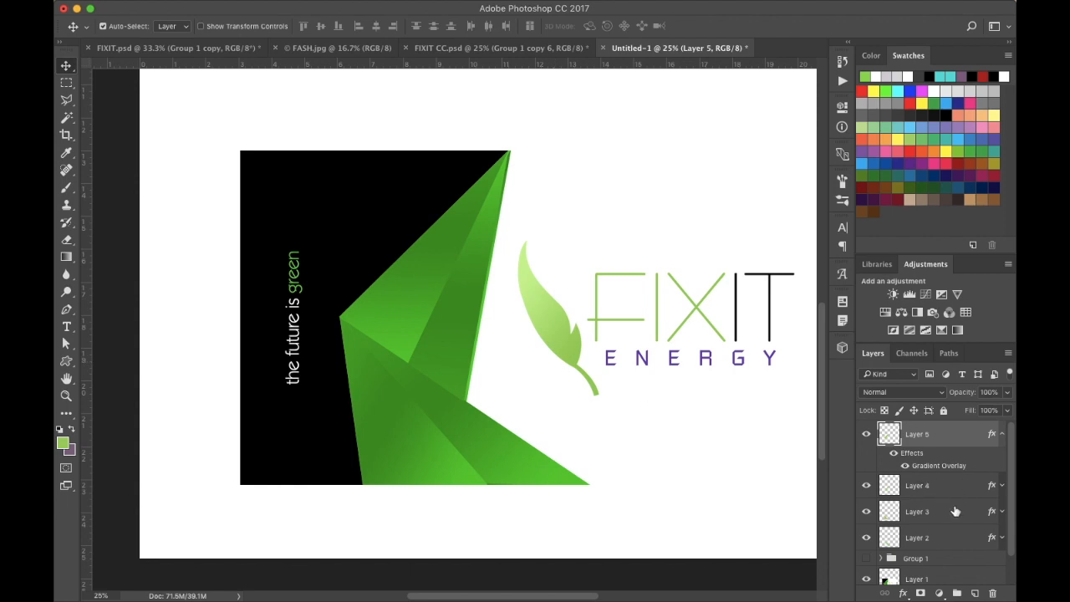
- Hide Layers 2 to 5 and show Group 1 to compare the shaded facets with the reference logo
scroll(919, 539, down, 1)
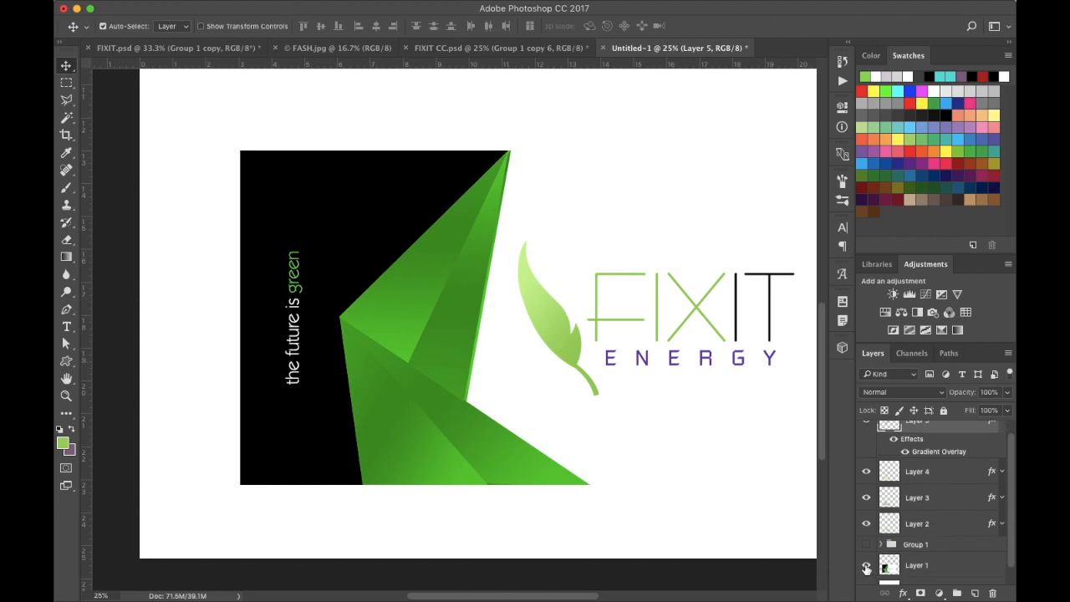
click(866, 568)
click(866, 569)
click(866, 568)
click(866, 569)
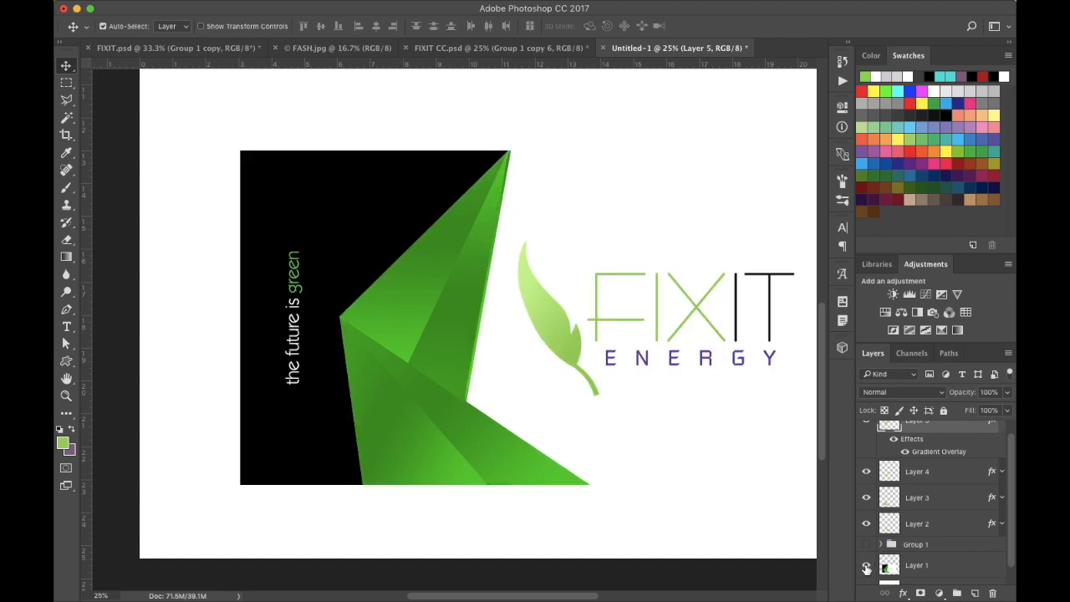
click(1004, 431)
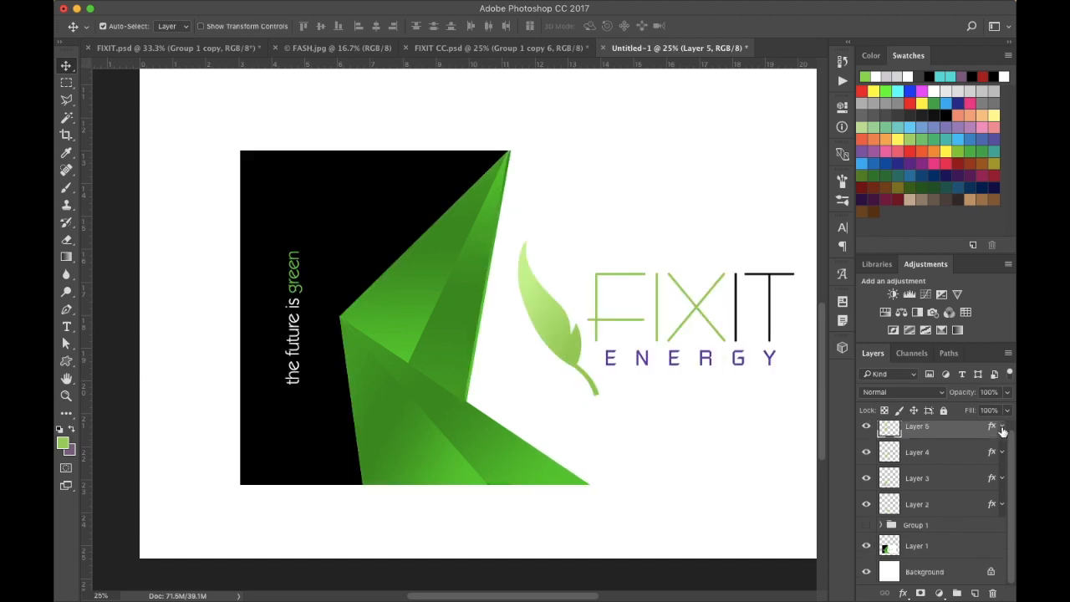
drag(866, 505, 864, 434)
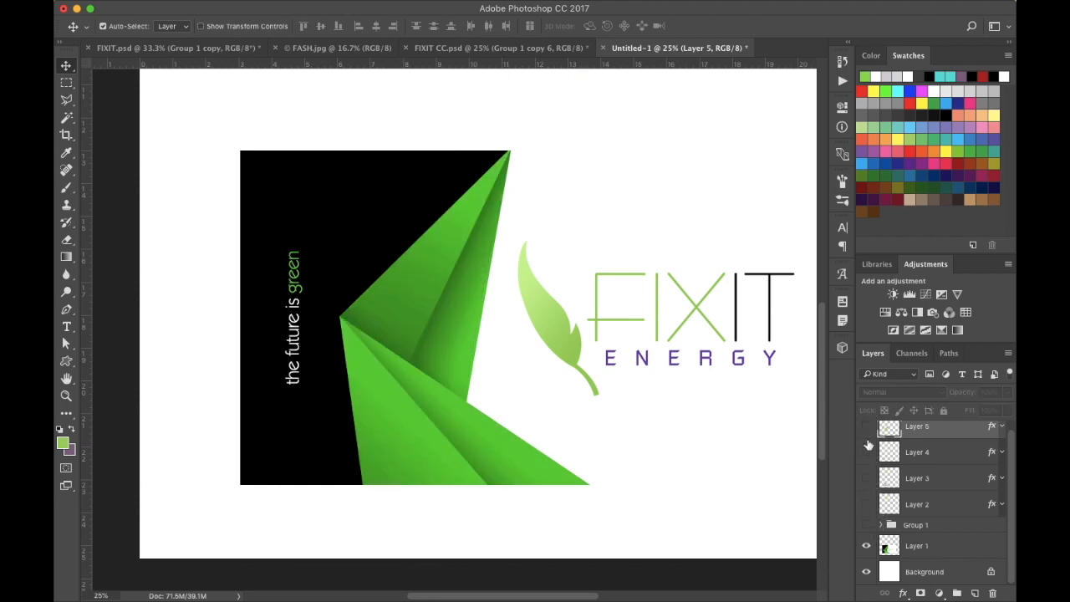
click(867, 525)
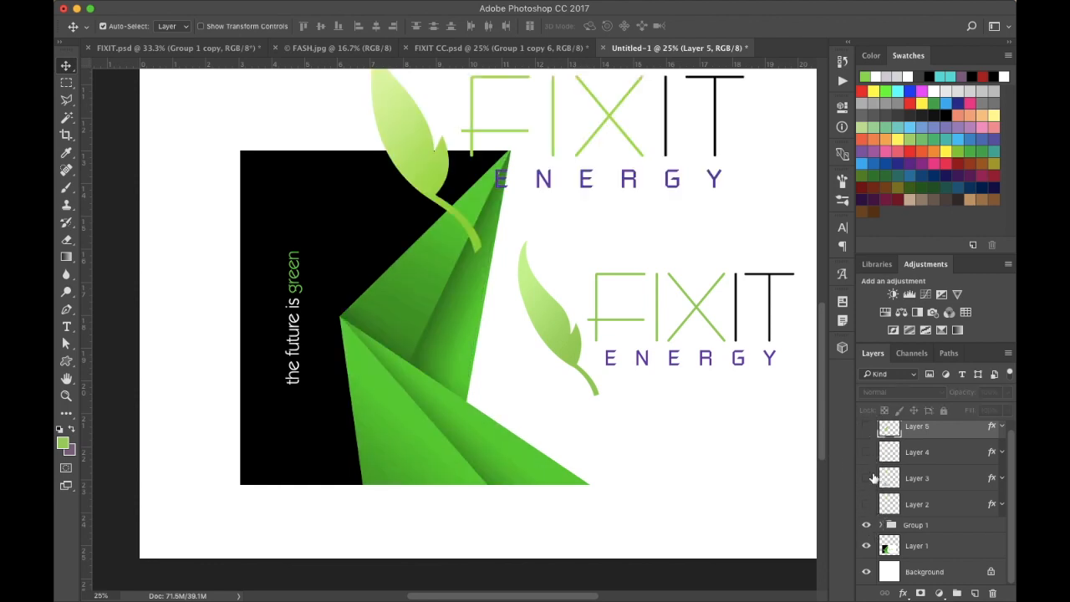
- Toggle the visibility of Layers 2 to 5 to compare the shaded facets against the reference logo
drag(869, 510, 868, 433)
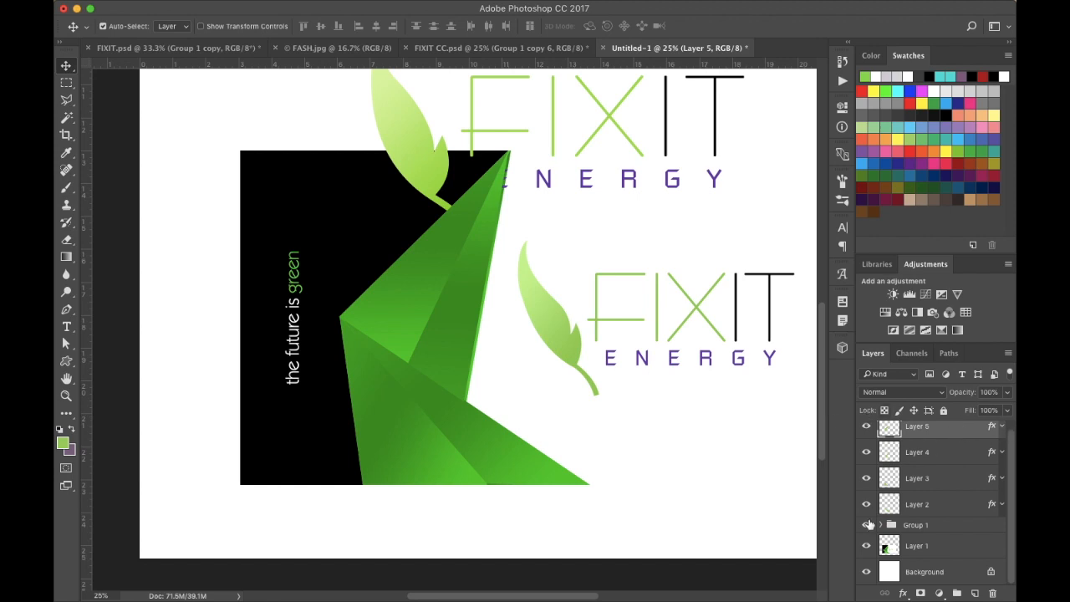
drag(866, 428, 865, 509)
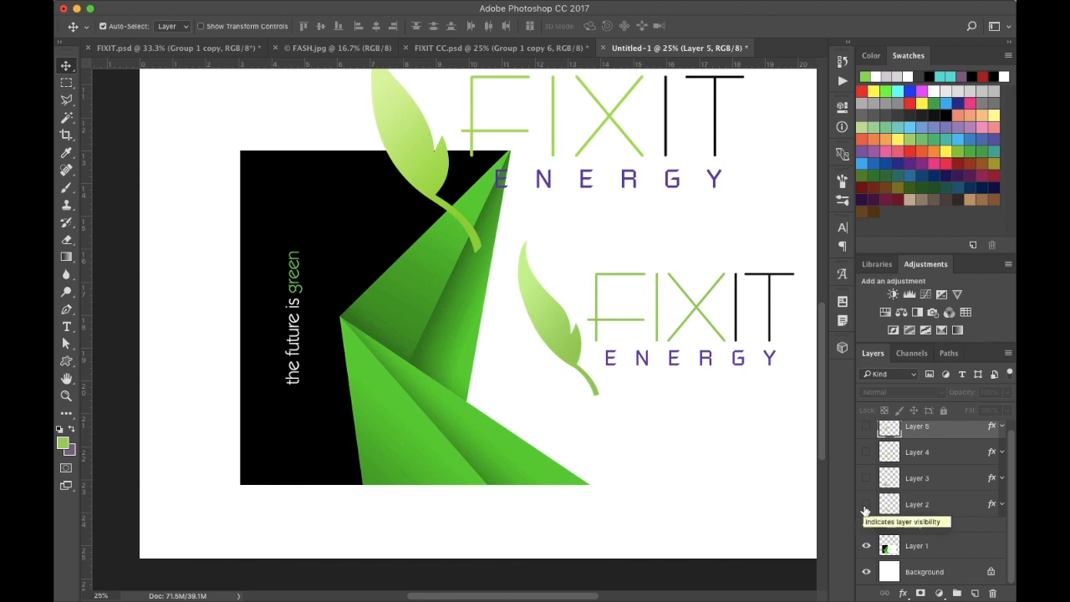
drag(866, 508, 865, 426)
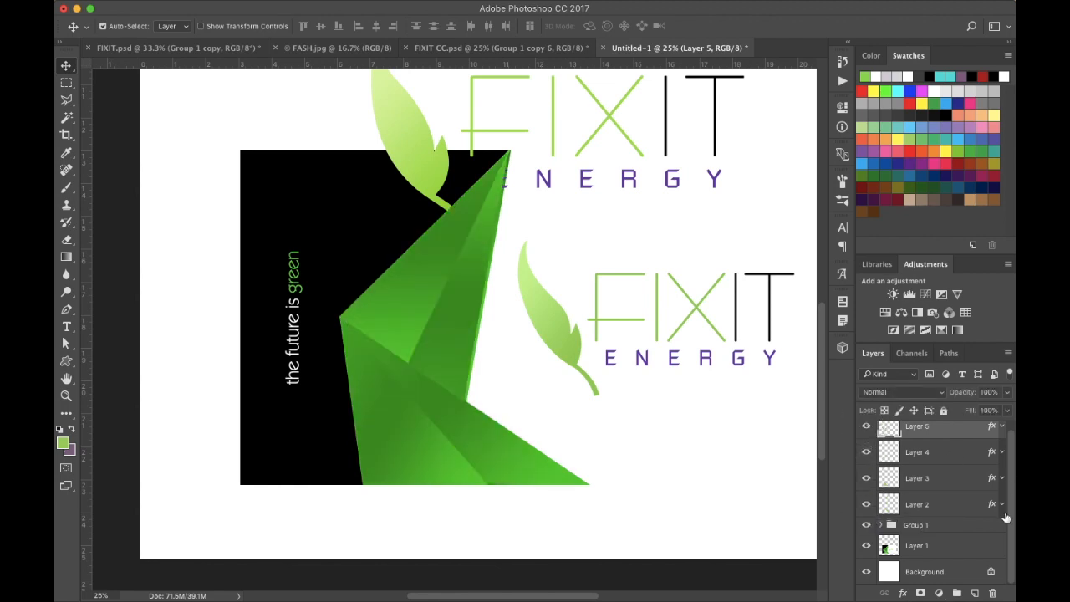
scroll(957, 491, up, 1)
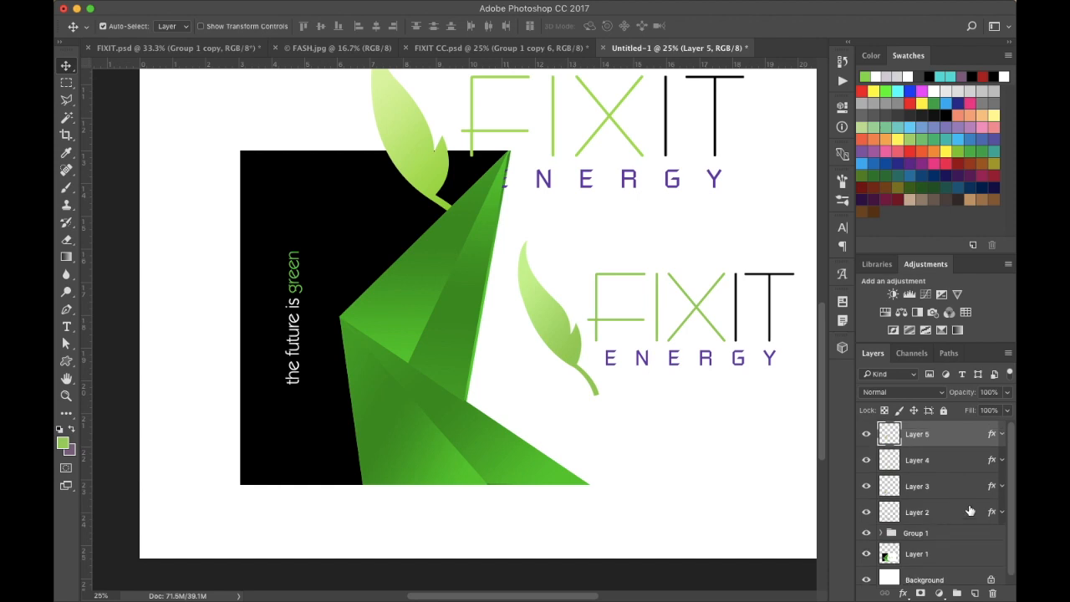
double_click(965, 510)
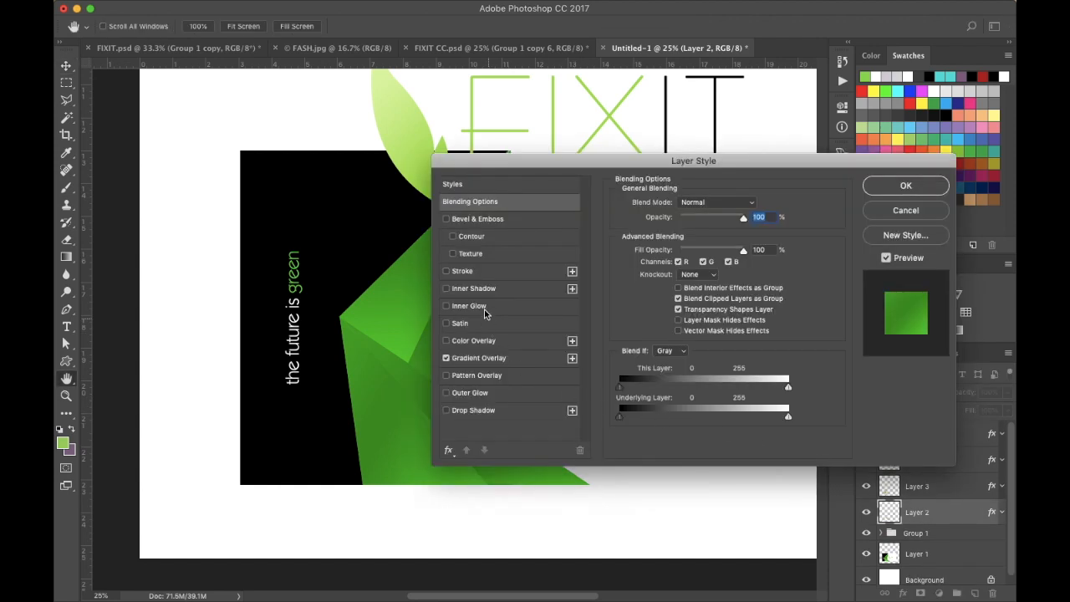
drag(590, 167, 755, 158)
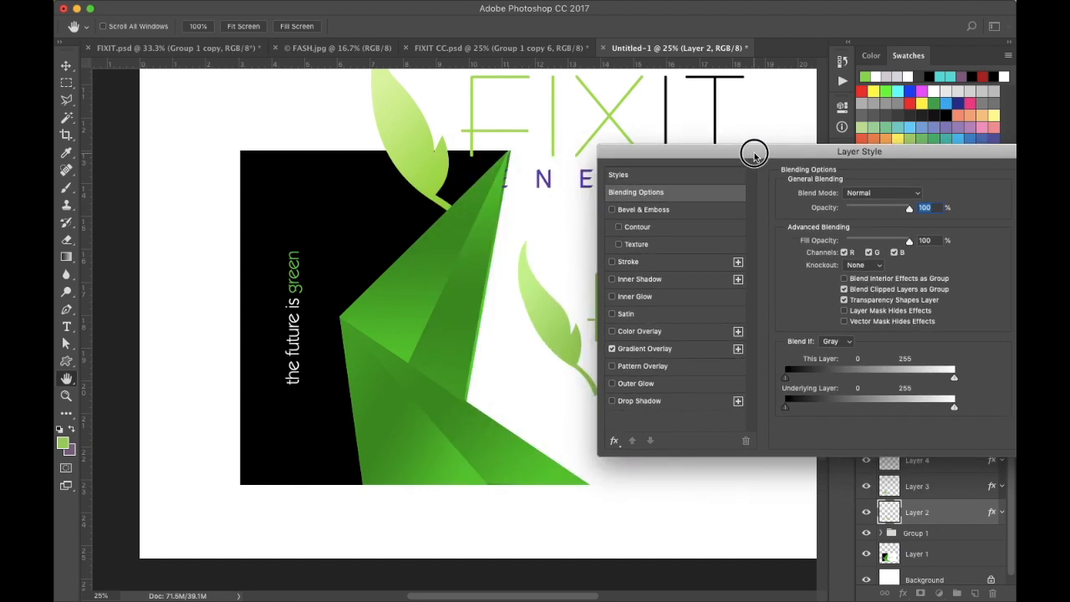
click(646, 403)
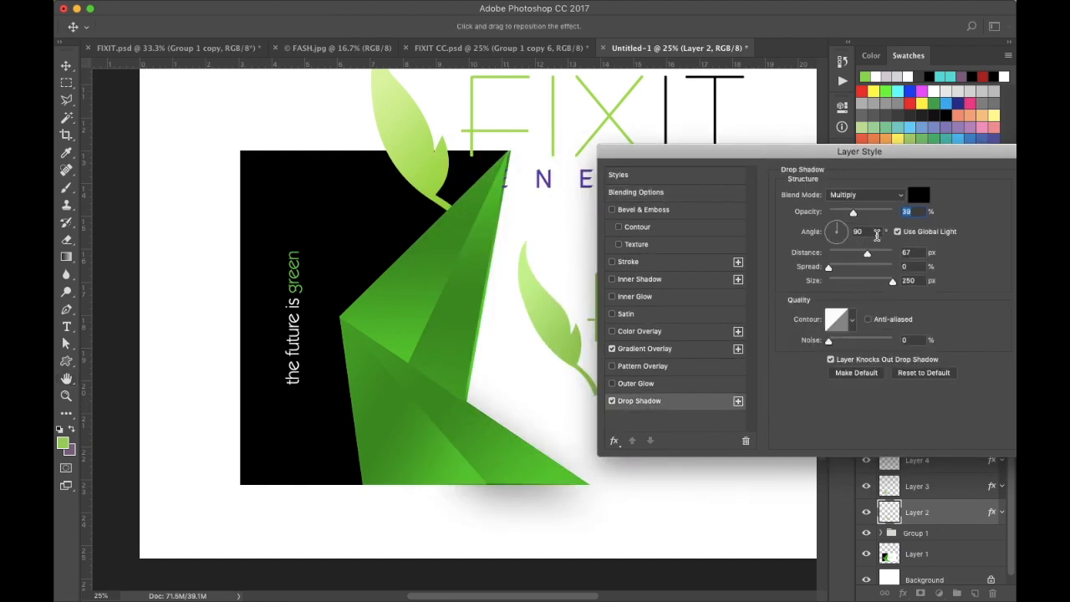
mouse_move(829, 267)
mouse_down()
mouse_move(856, 267)
mouse_move(819, 273)
mouse_up()
drag(842, 153, 673, 175)
click(893, 224)
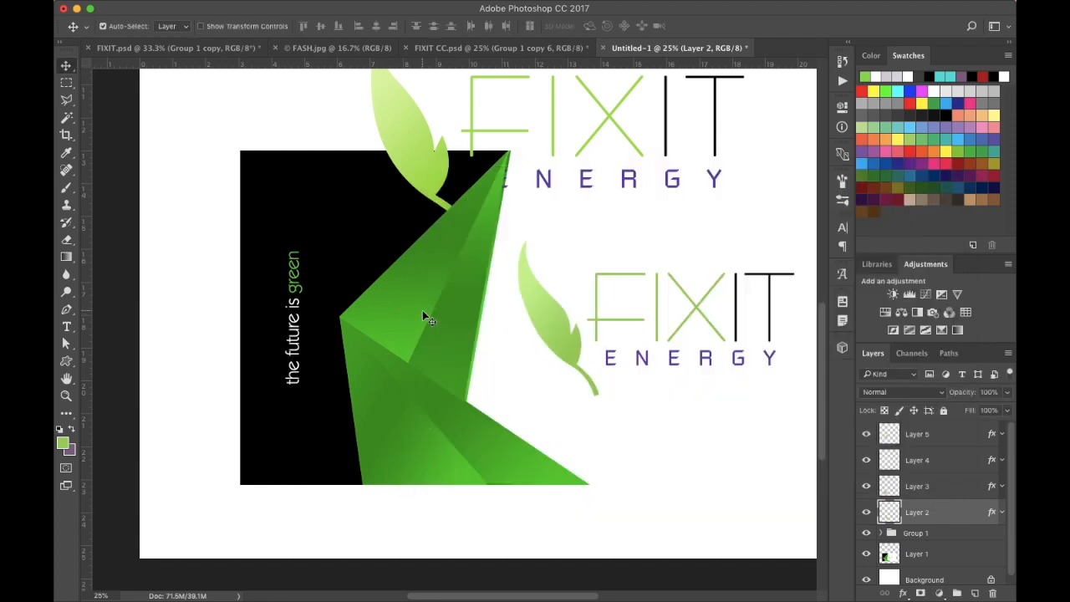
- Hide the reference Group 1 and toggle each facet layer's visibility to inspect the facets on the white background
click(865, 512)
click(866, 512)
click(866, 513)
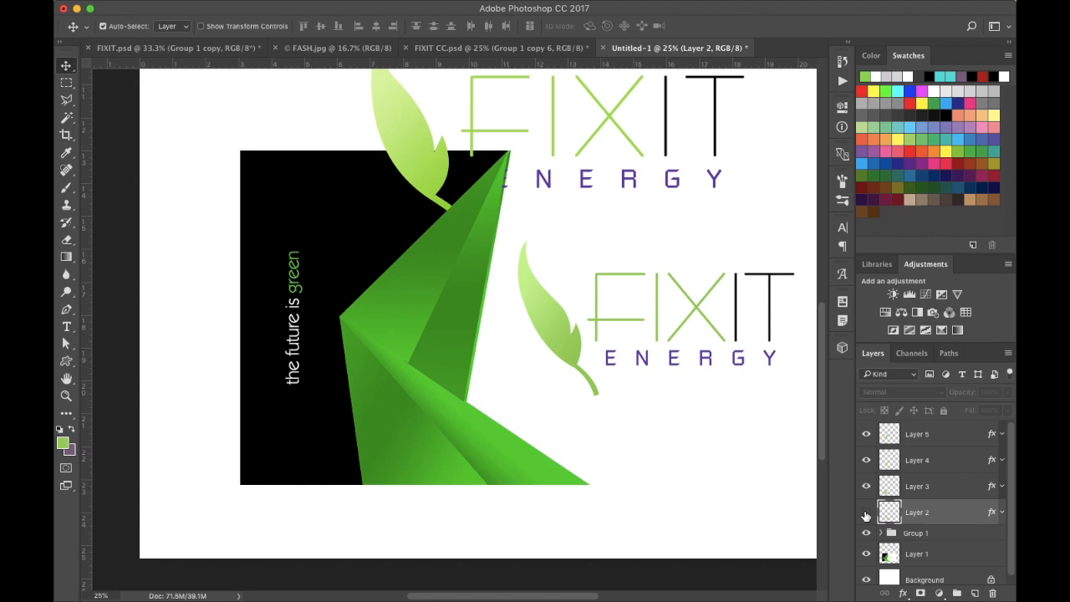
click(866, 513)
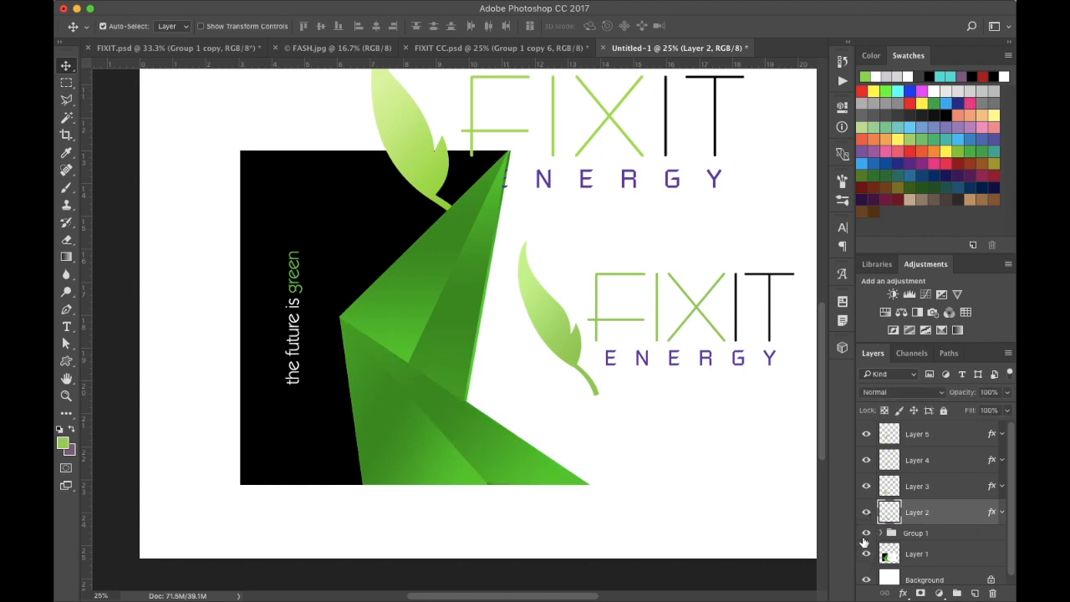
click(866, 533)
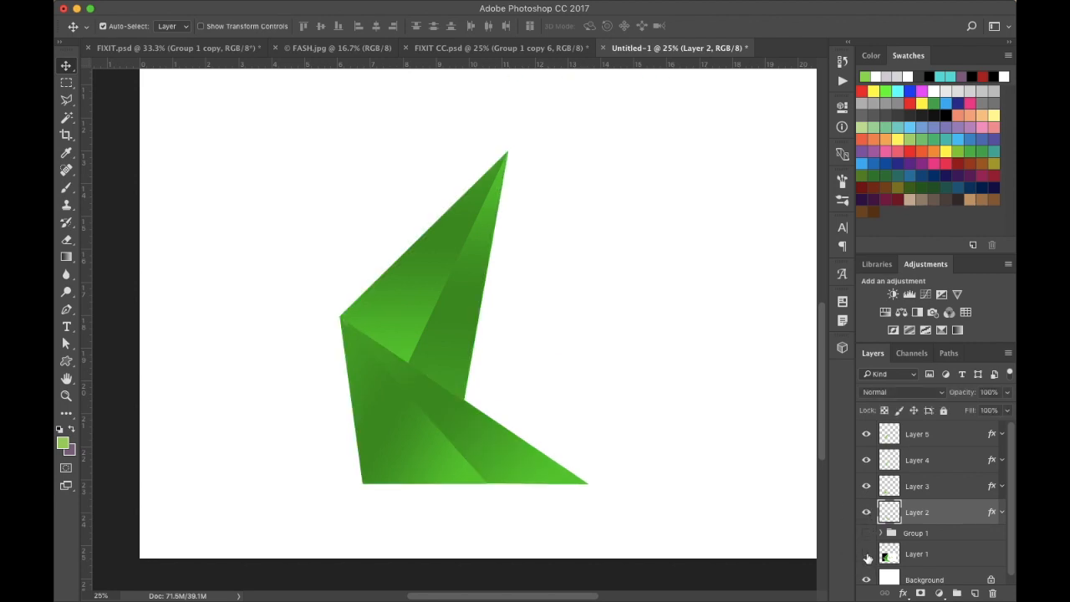
click(866, 513)
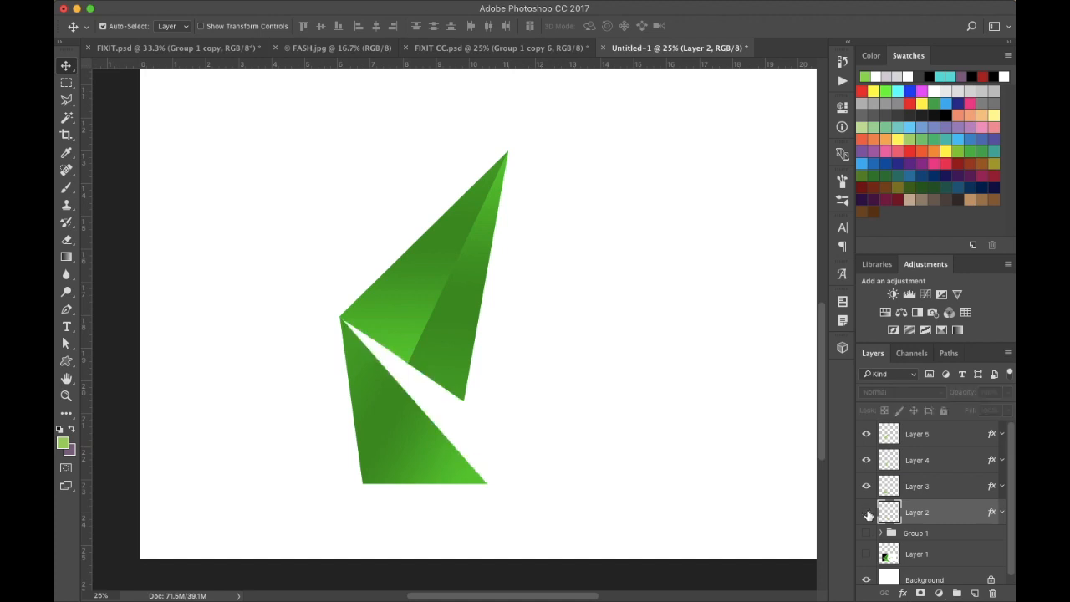
click(867, 513)
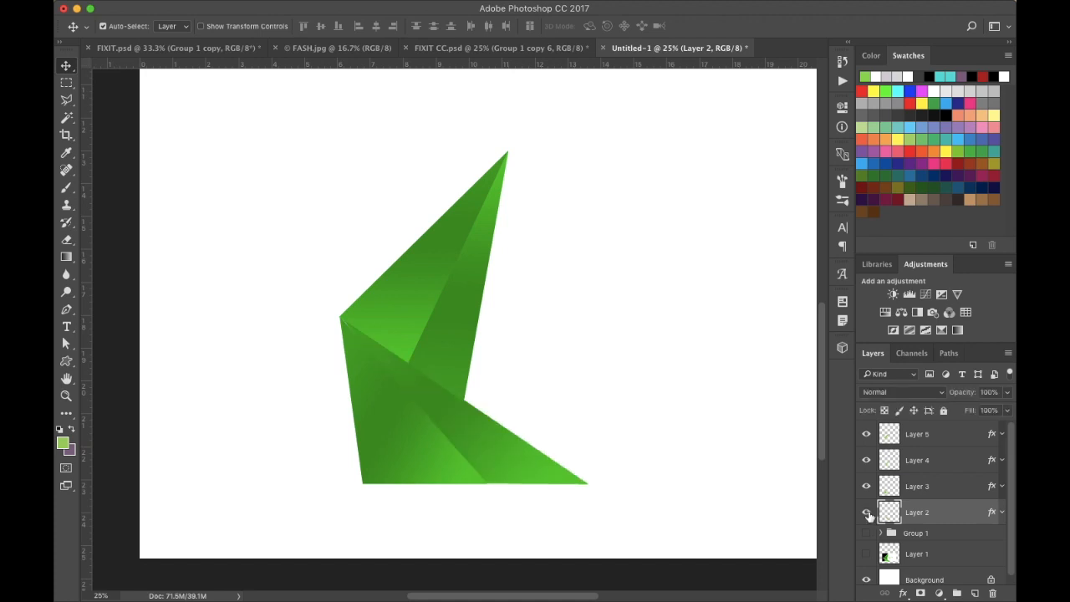
click(869, 514)
click(867, 513)
click(866, 461)
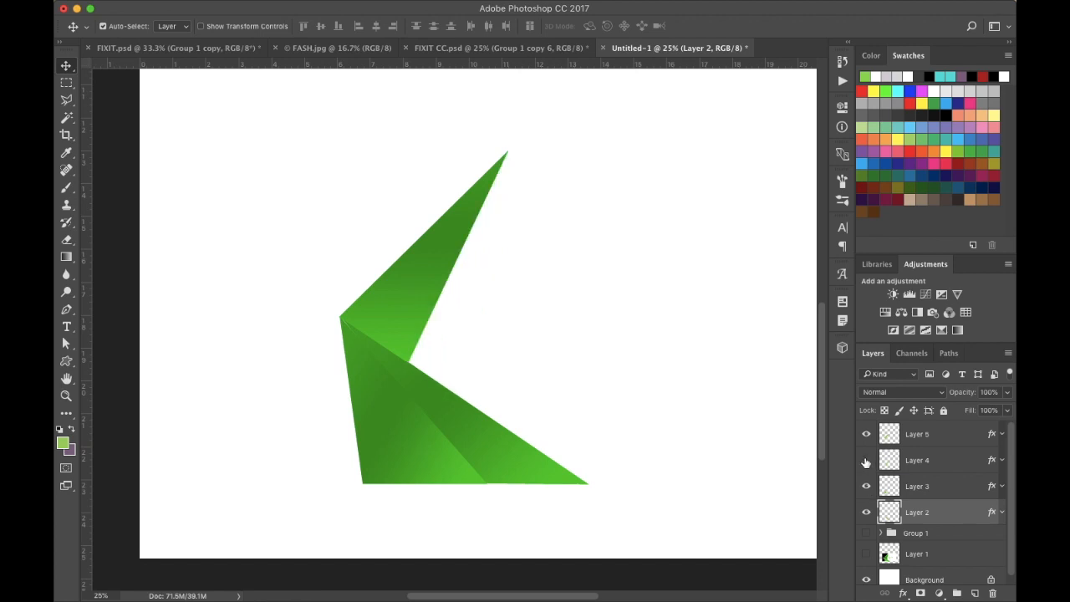
click(866, 461)
click(865, 460)
click(866, 461)
click(866, 434)
click(866, 433)
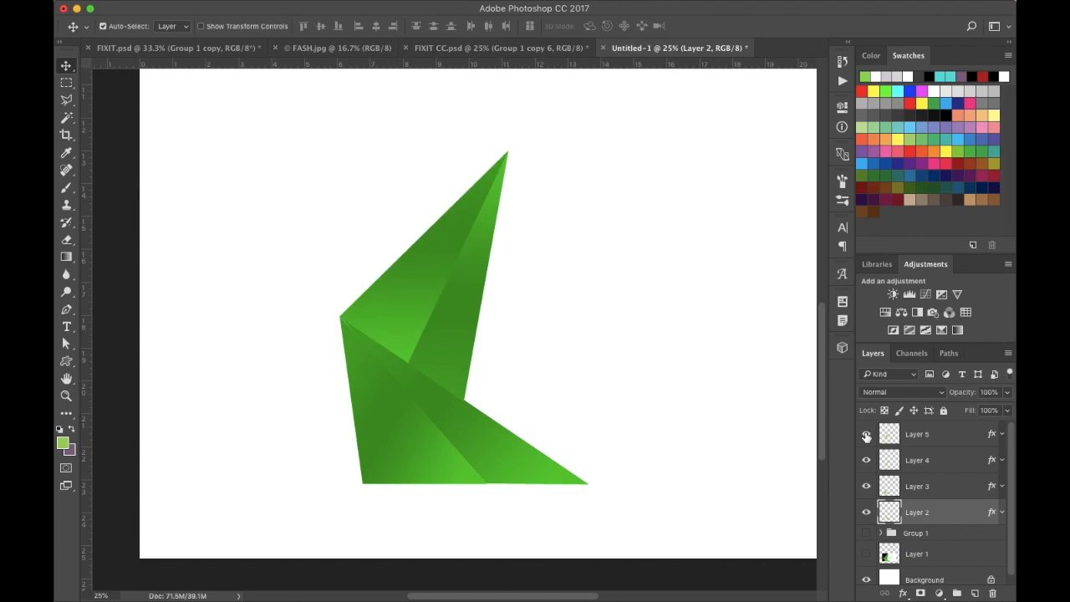
click(866, 488)
click(866, 488)
click(866, 488)
click(866, 488)
- Add a Drop Shadow style to Layer 3 with spread set to 18% and opacity to 55%
click(930, 490)
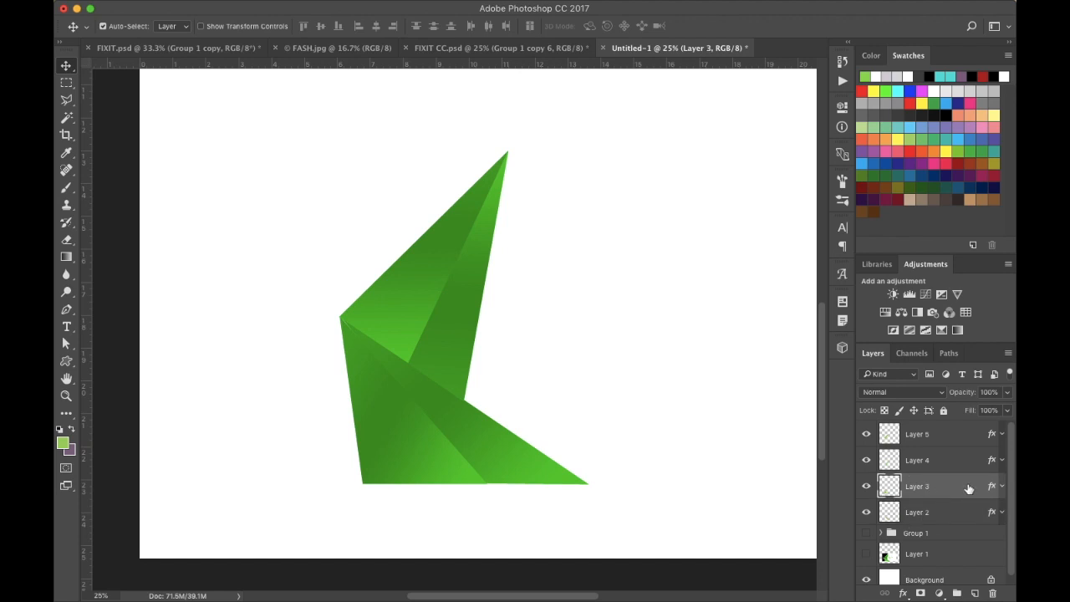
double_click(968, 488)
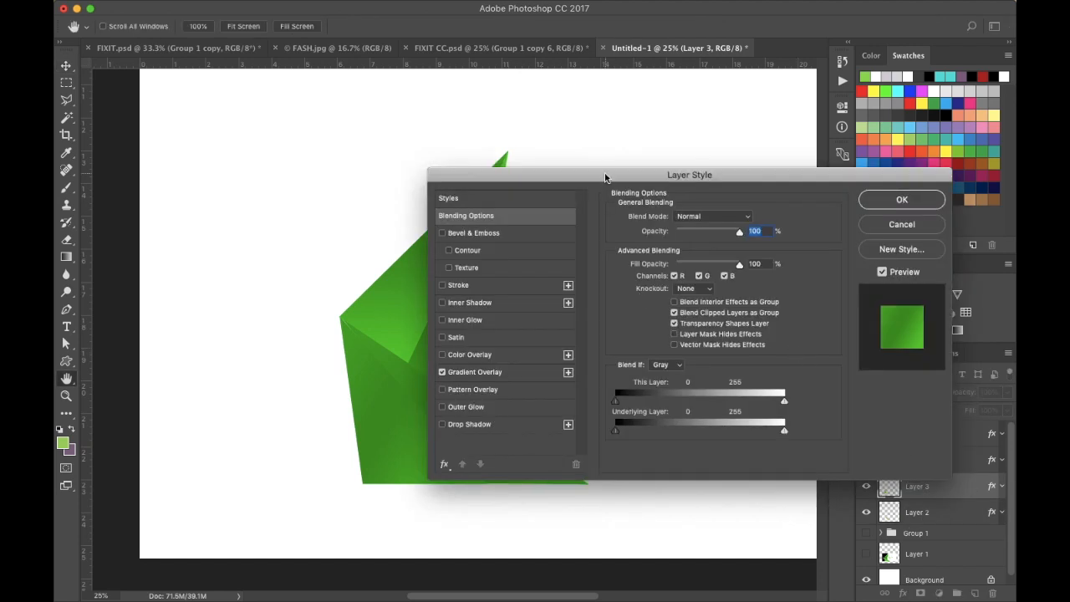
drag(606, 177, 774, 148)
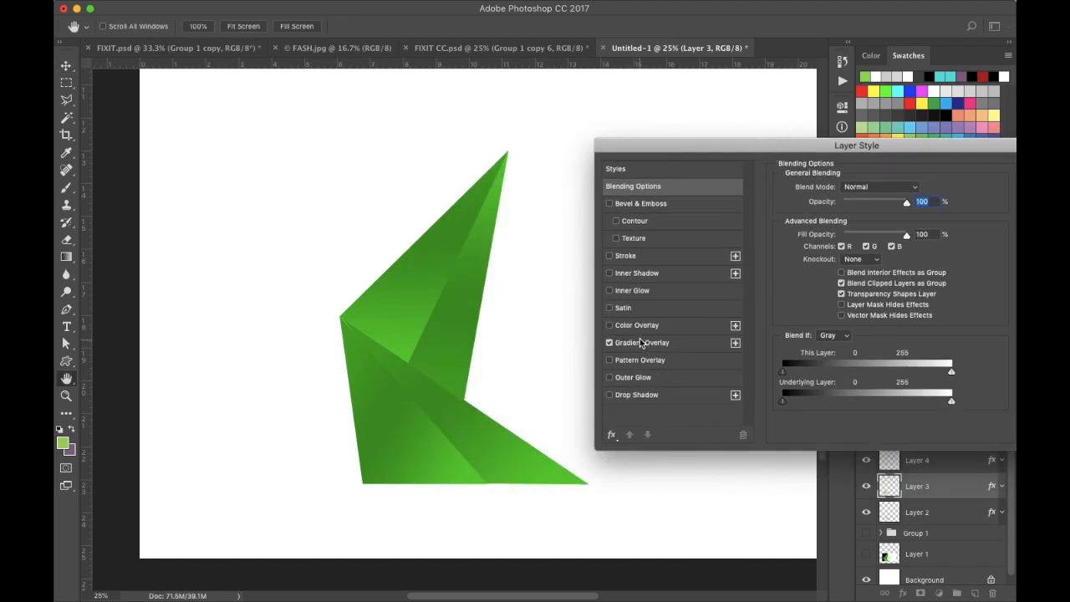
click(635, 394)
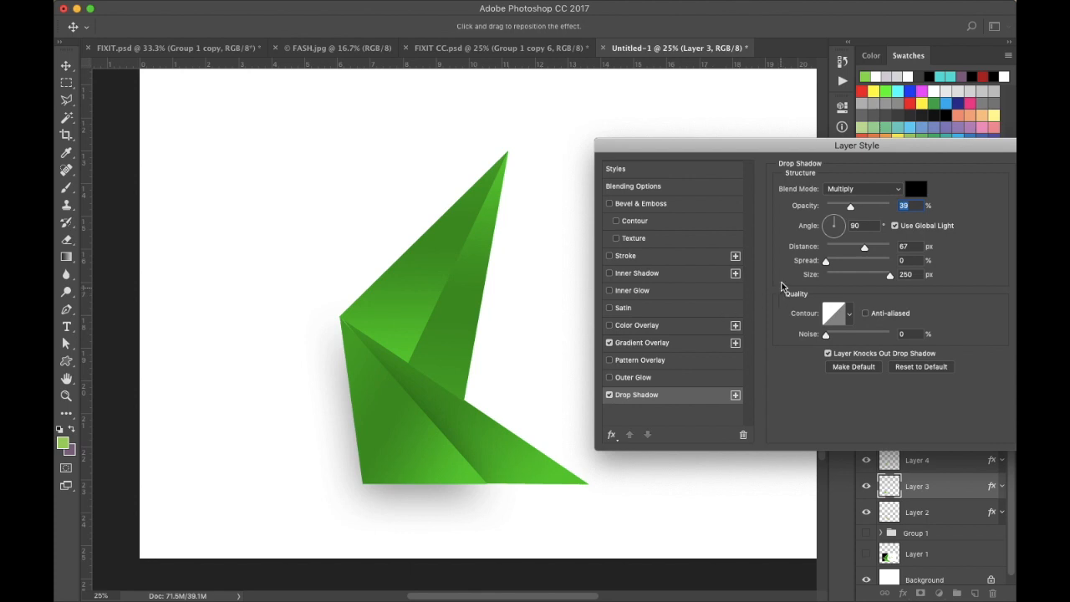
mouse_move(833, 265)
mouse_down()
mouse_move(864, 264)
mouse_move(837, 265)
mouse_up()
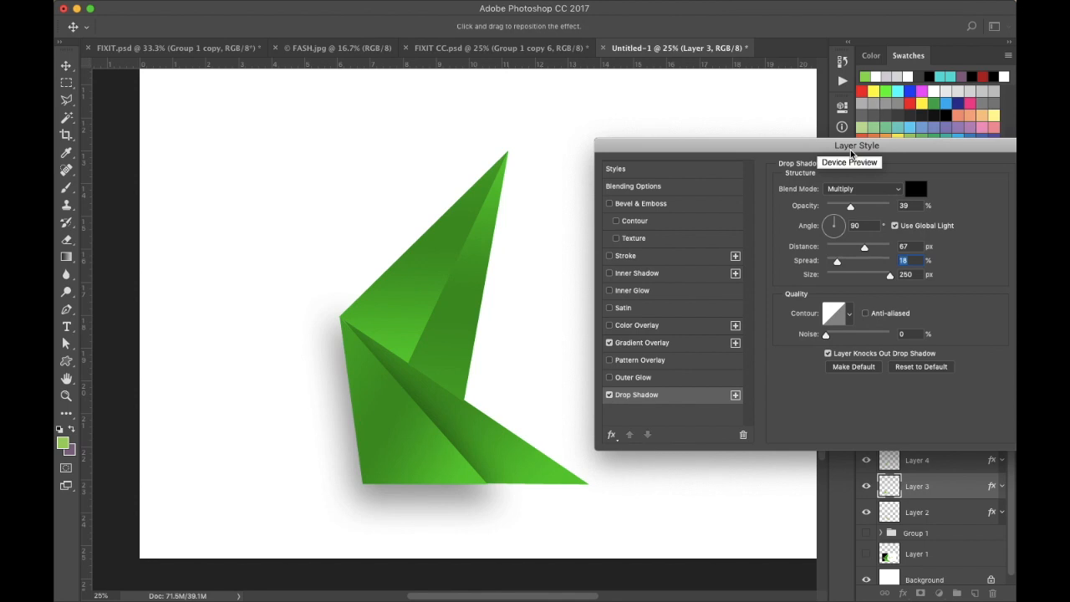
drag(851, 155, 801, 114)
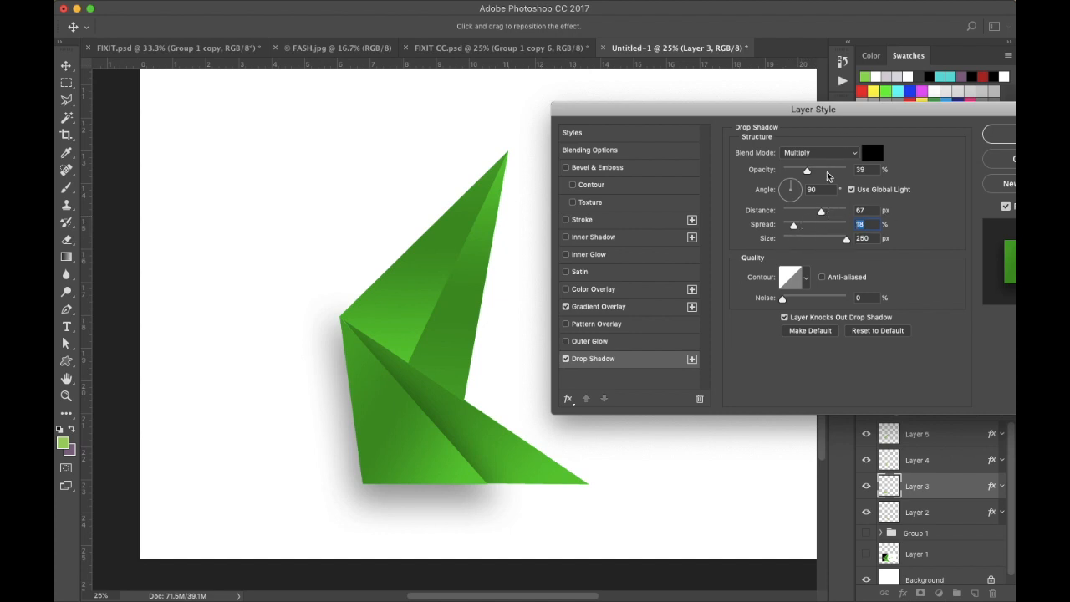
drag(808, 172, 818, 172)
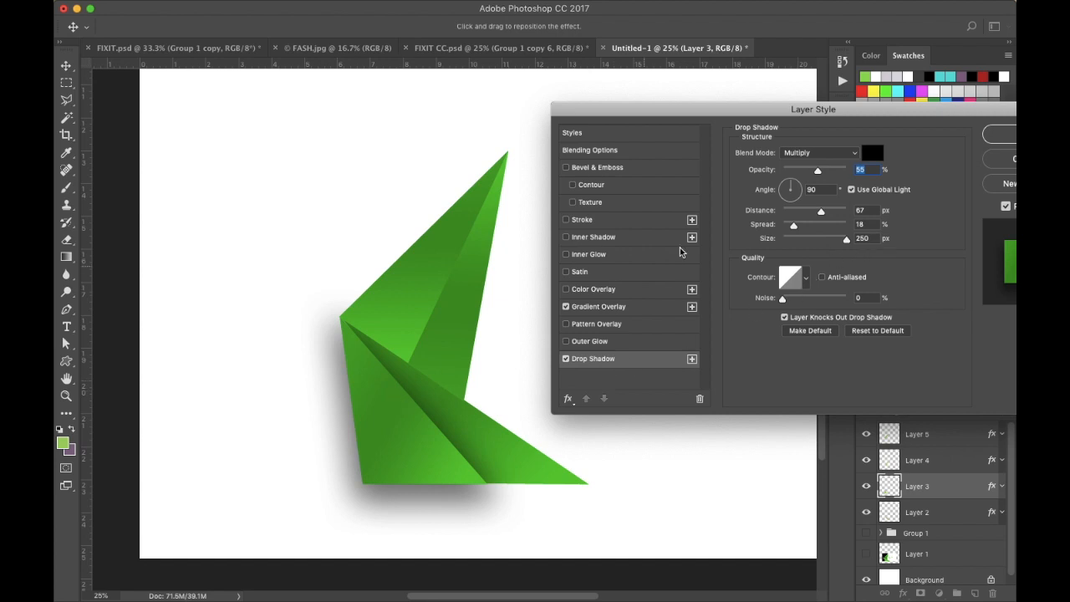
drag(877, 117, 809, 119)
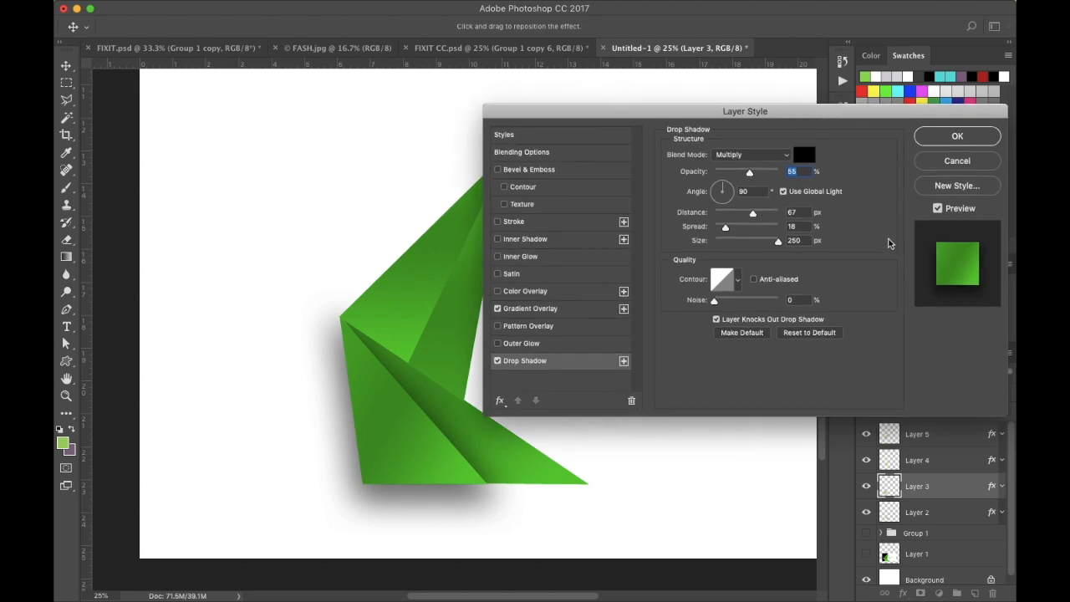
click(956, 139)
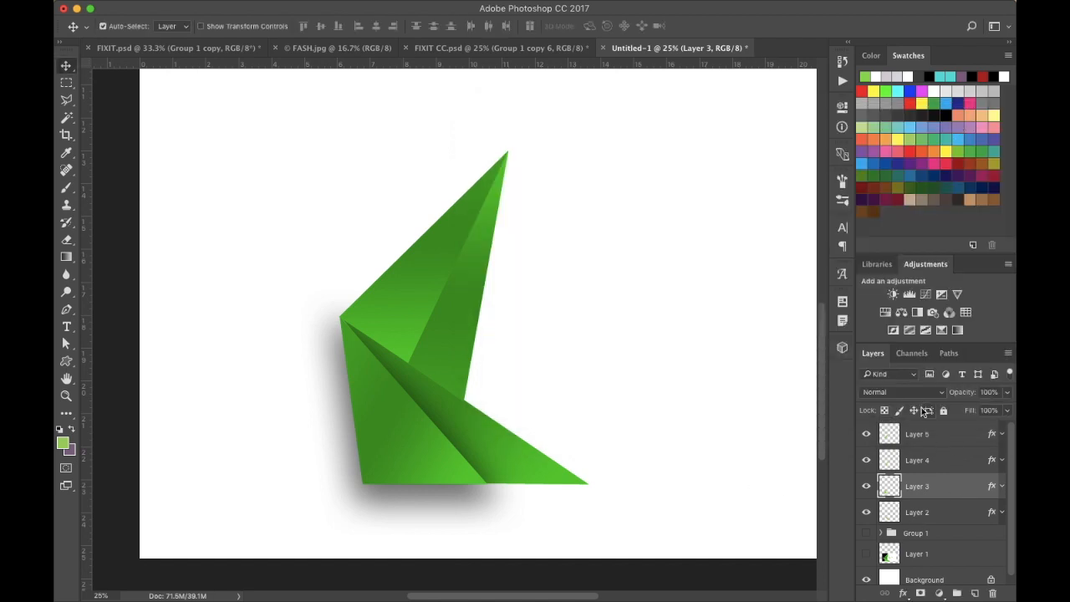
- Add a Drop Shadow style to Layer 5 with angle 176°, distance 23 px, spread 17% and opacity 54%
click(919, 440)
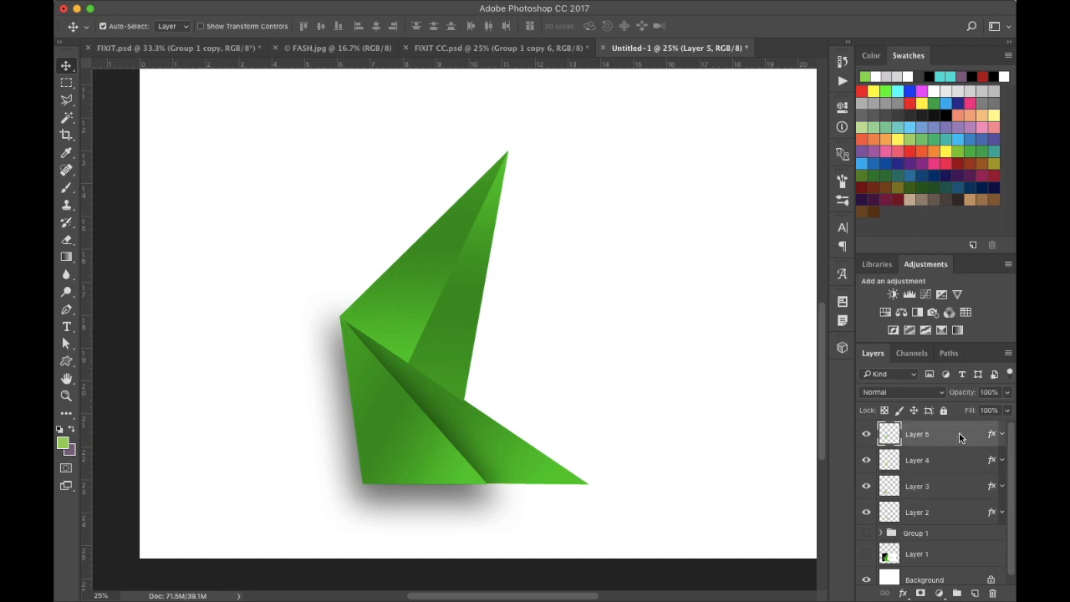
double_click(960, 438)
drag(795, 111, 910, 108)
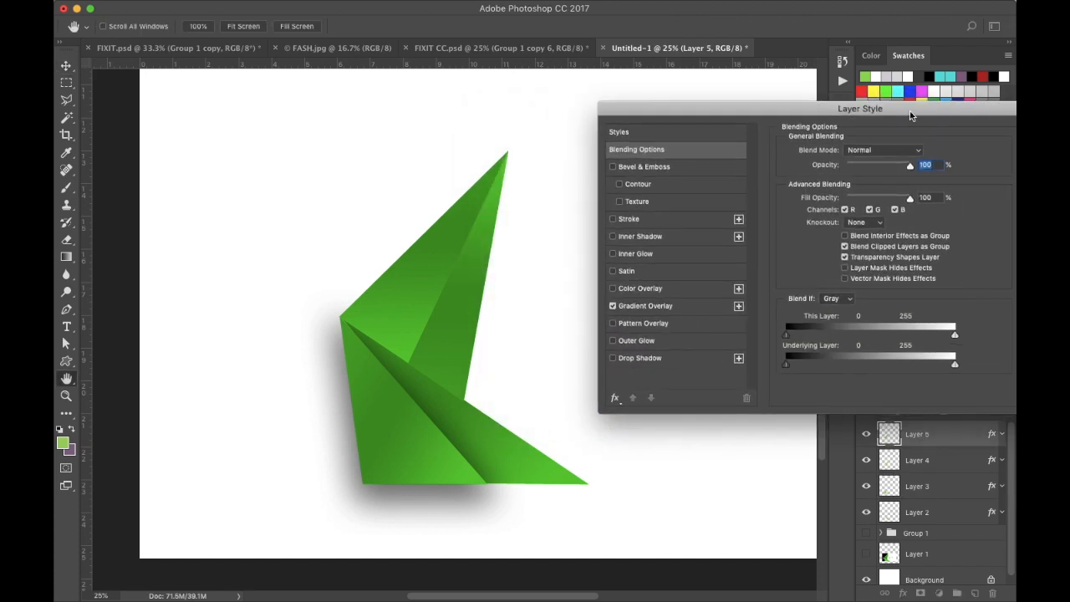
click(635, 357)
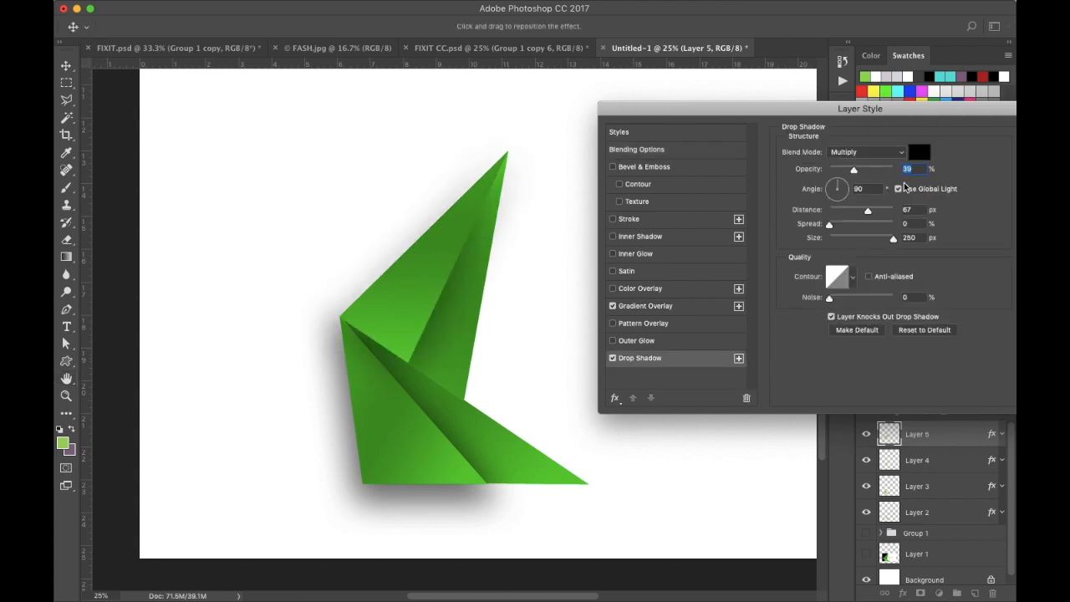
click(840, 184)
drag(832, 188, 830, 191)
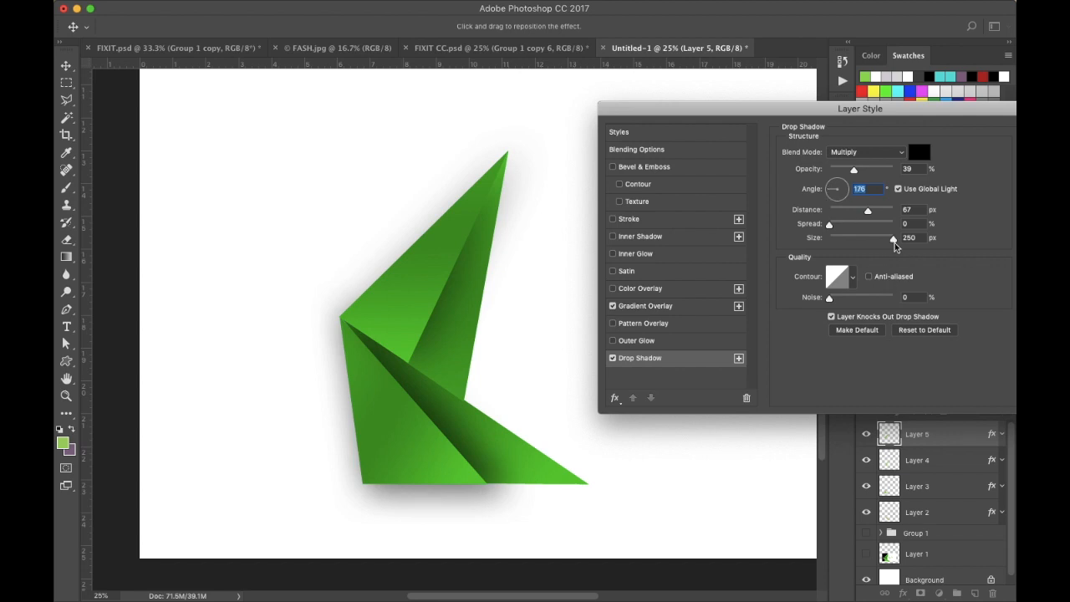
drag(867, 210, 845, 214)
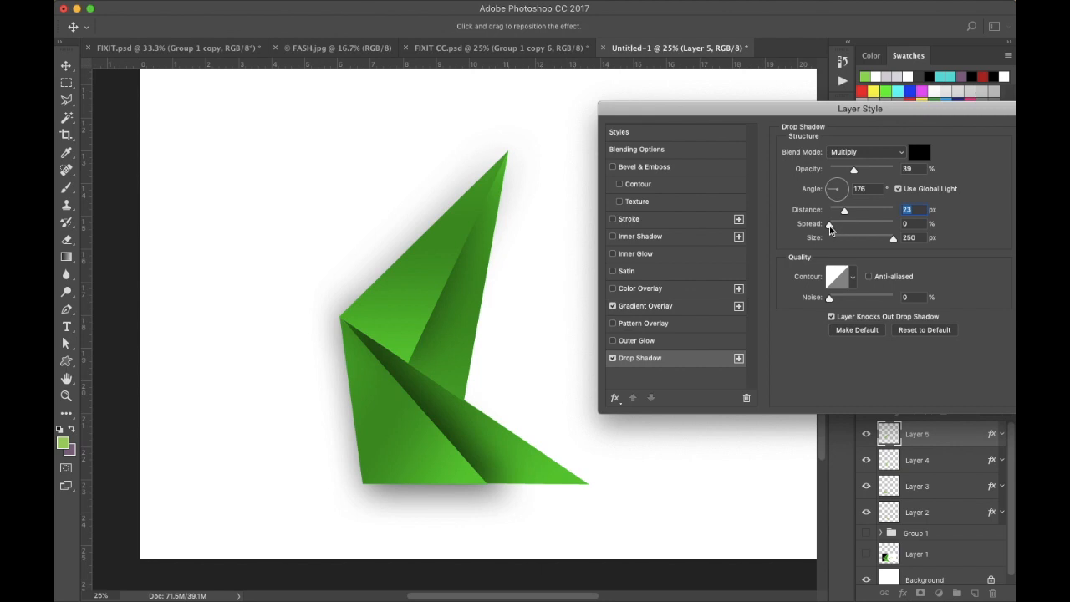
drag(829, 225, 840, 228)
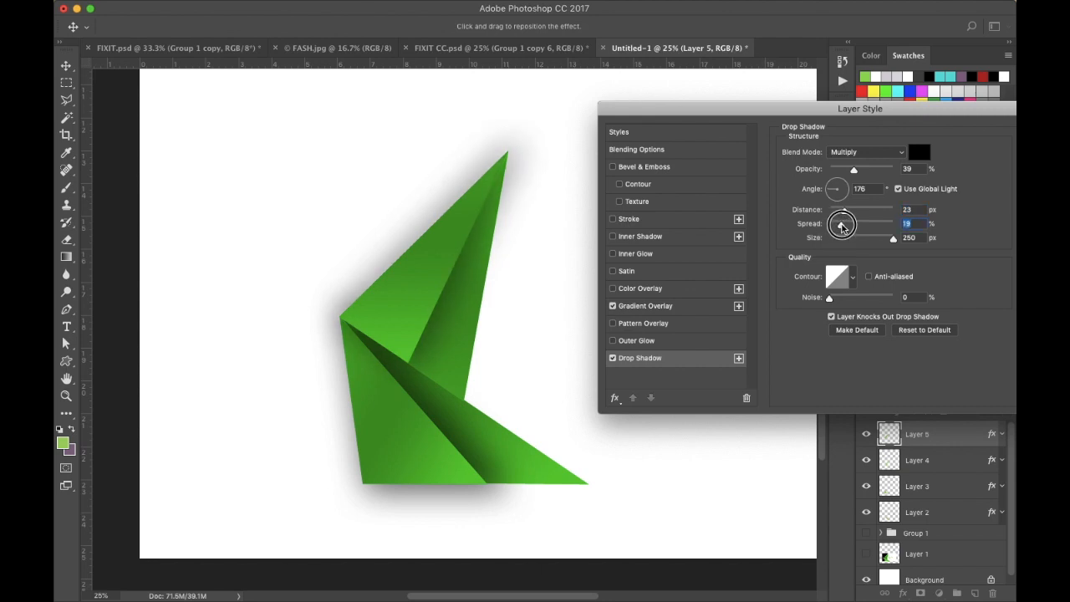
drag(839, 226, 840, 226)
drag(854, 170, 866, 168)
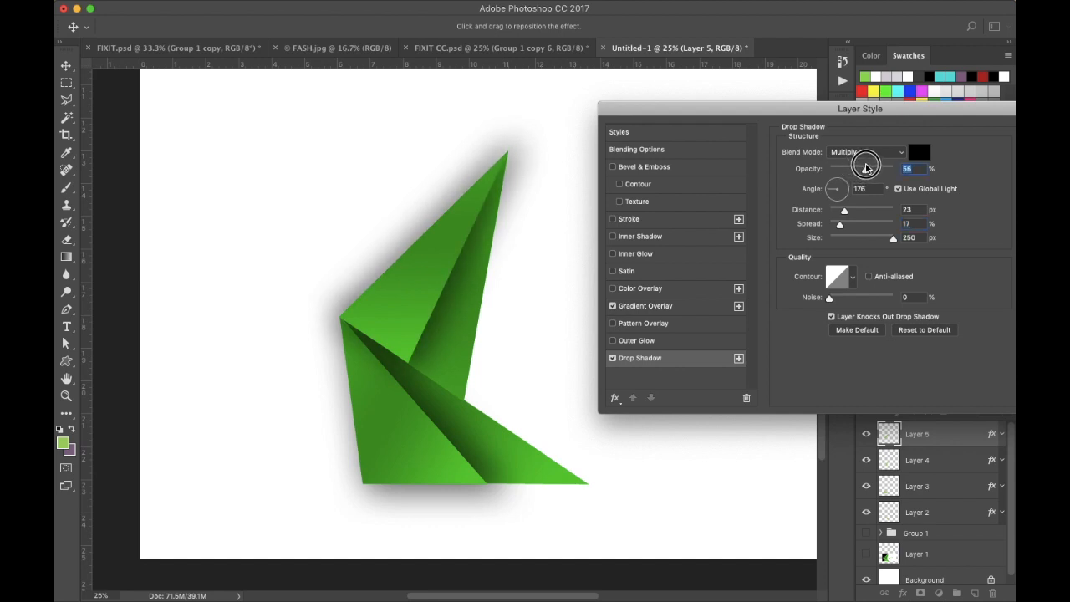
drag(866, 167, 863, 169)
drag(835, 111, 756, 89)
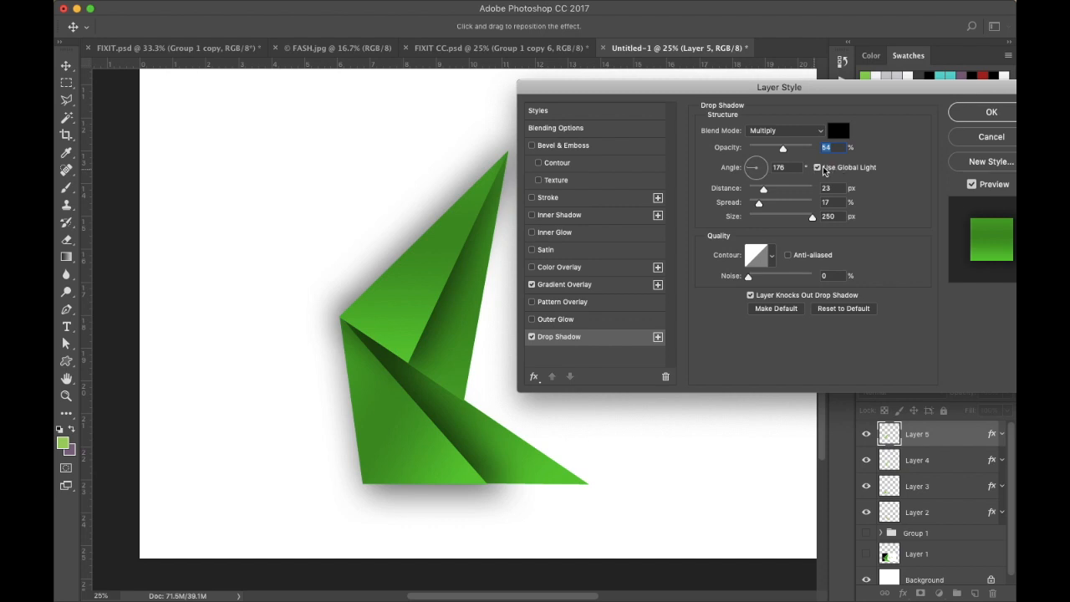
click(990, 138)
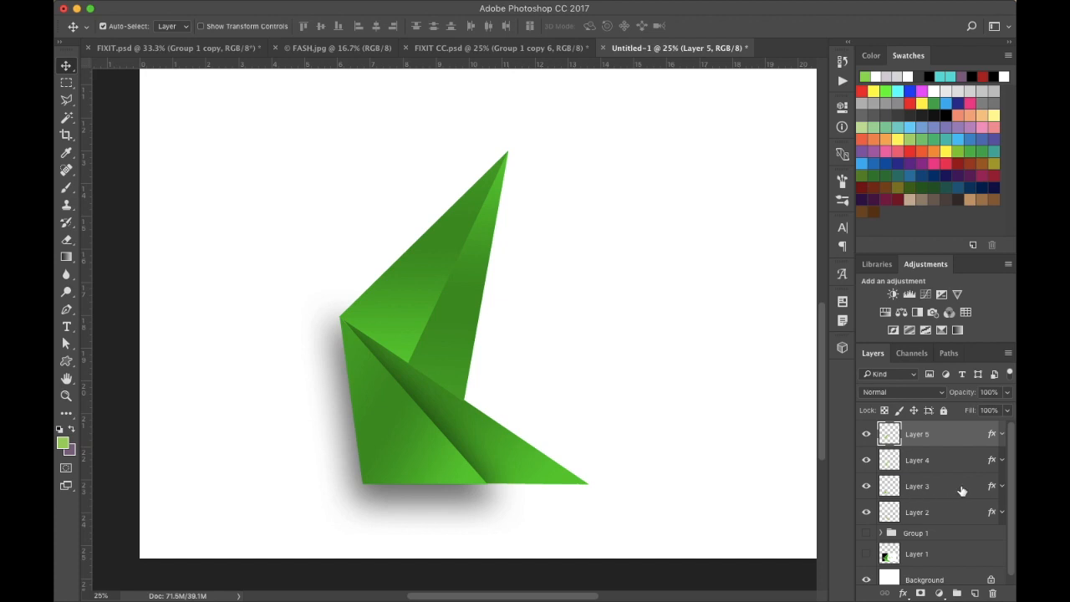
- Turn off Use Global Light in Layer 3's Drop Shadow style
double_click(961, 490)
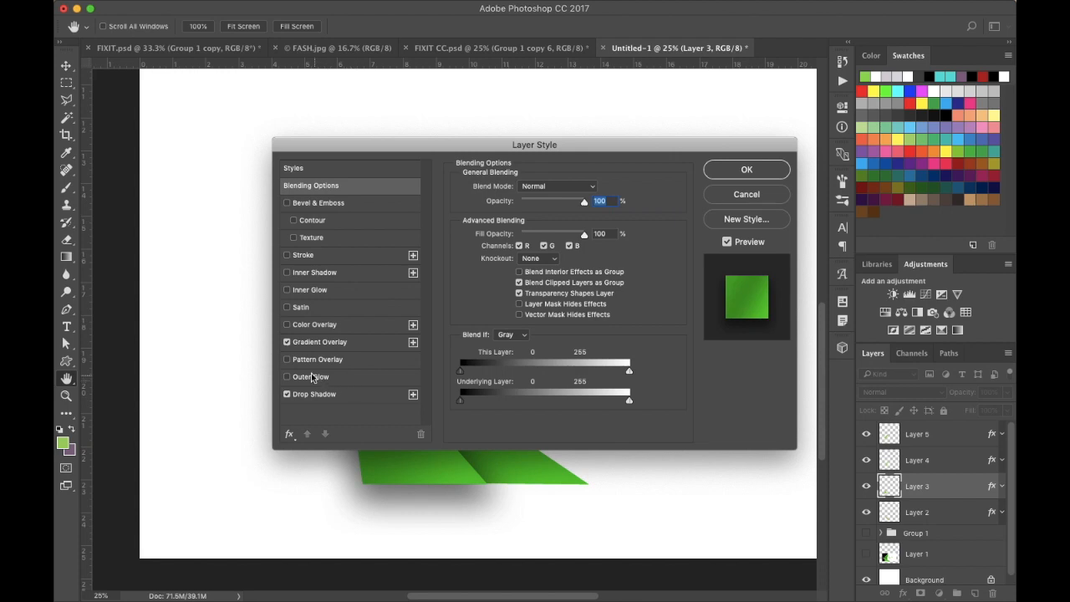
click(299, 394)
click(572, 225)
drag(545, 150, 669, 109)
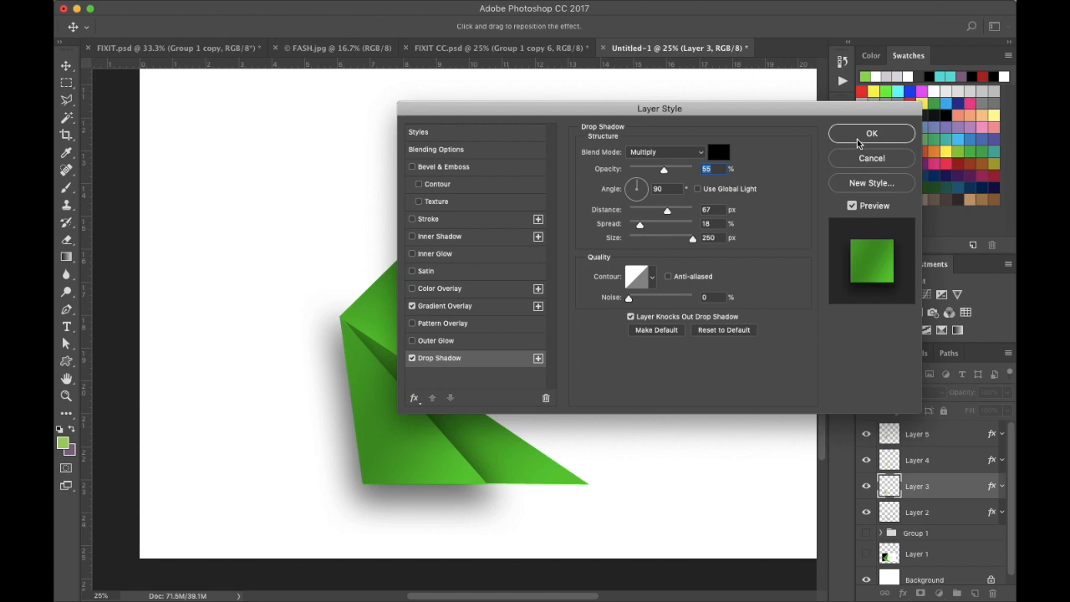
click(878, 136)
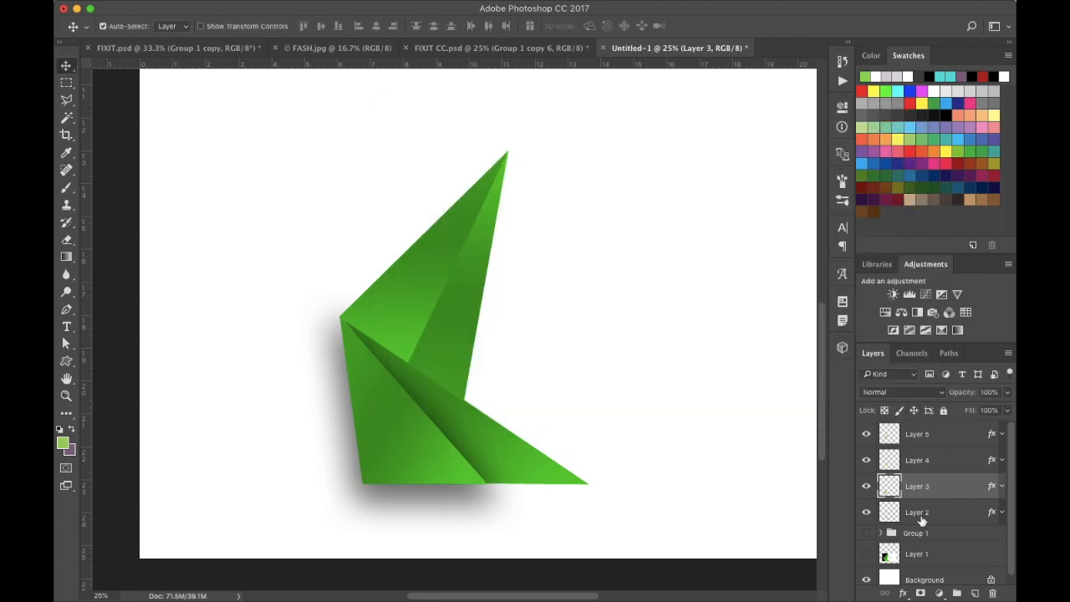
- Give Layer 5 a Drop Shadow with opacity 54%, angle -176°, distance 21 px, size 122 px and spread 3%
double_click(952, 436)
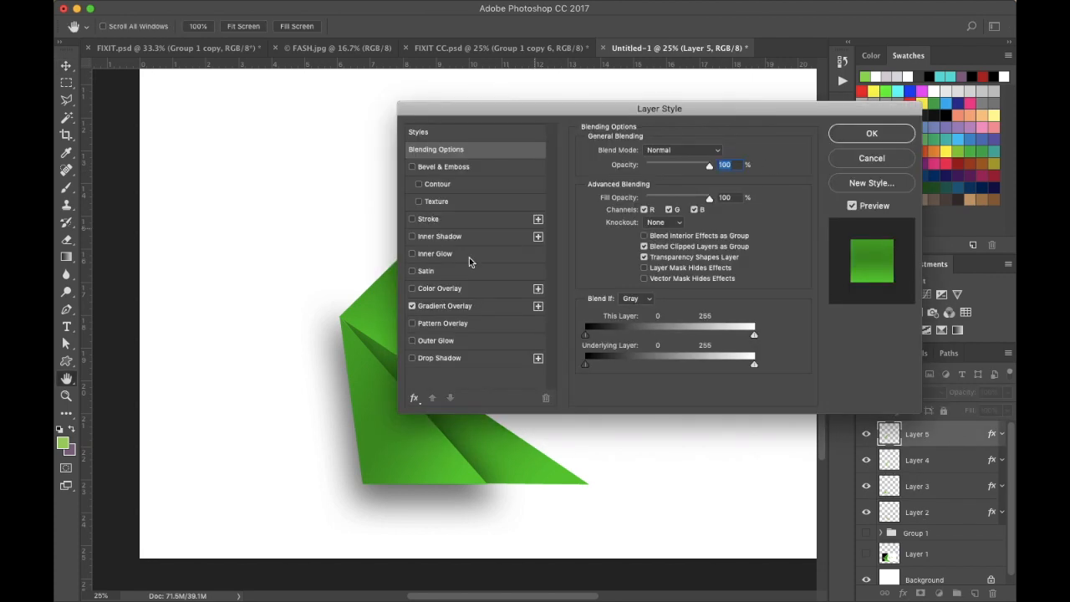
drag(591, 112, 752, 61)
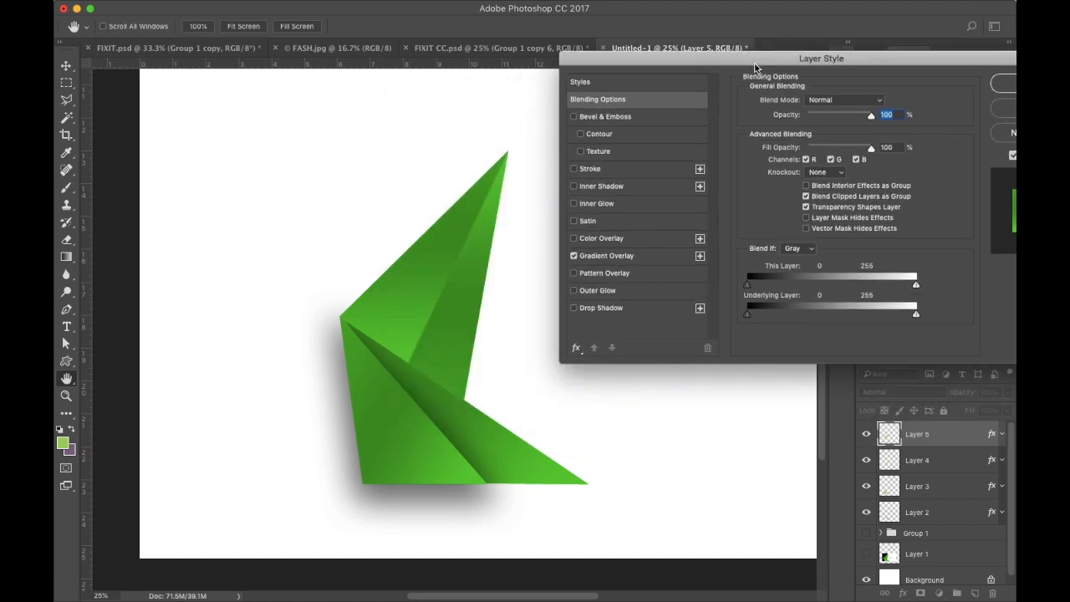
click(605, 312)
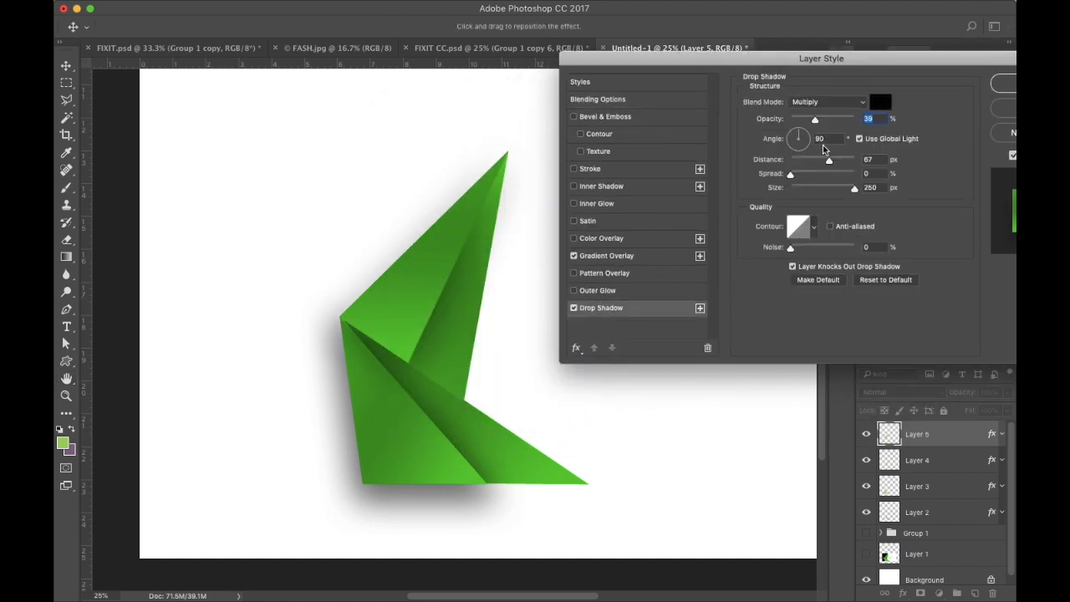
drag(801, 61, 767, 63)
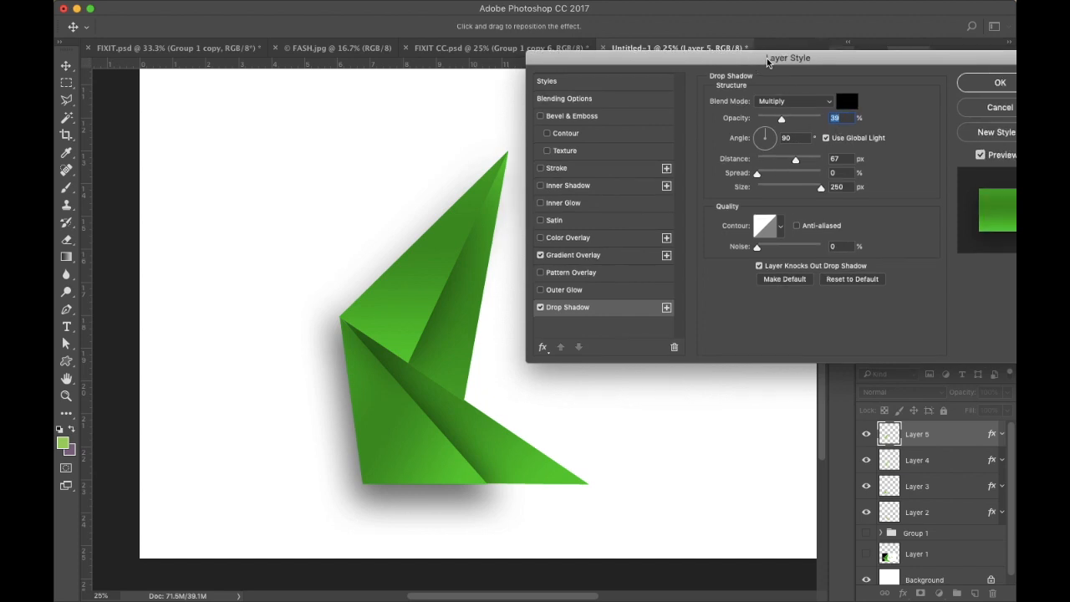
click(781, 121)
drag(782, 121, 788, 122)
drag(762, 139, 792, 122)
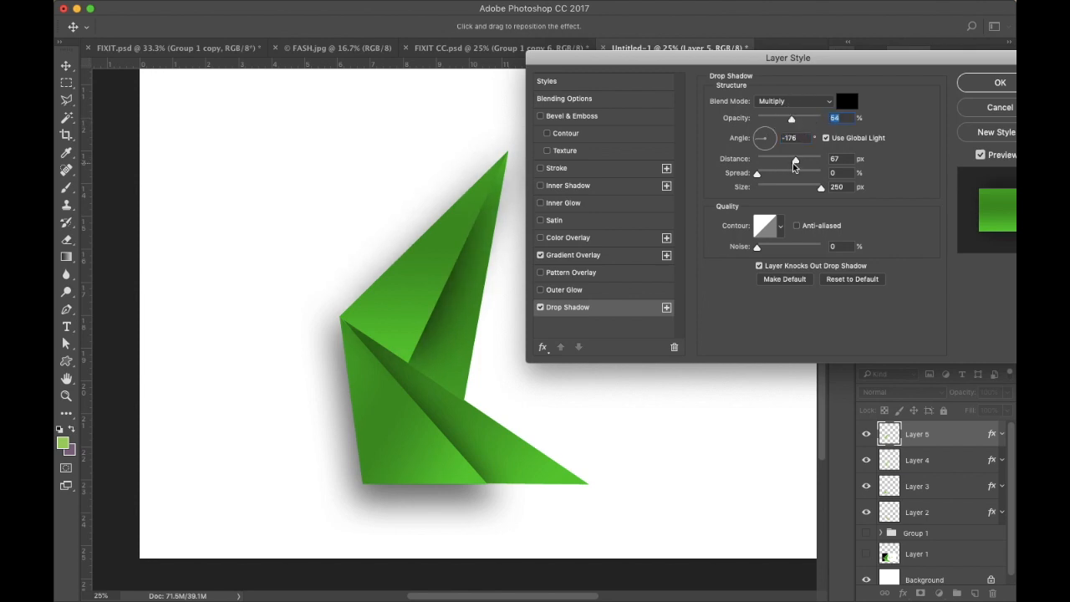
drag(796, 163, 787, 194)
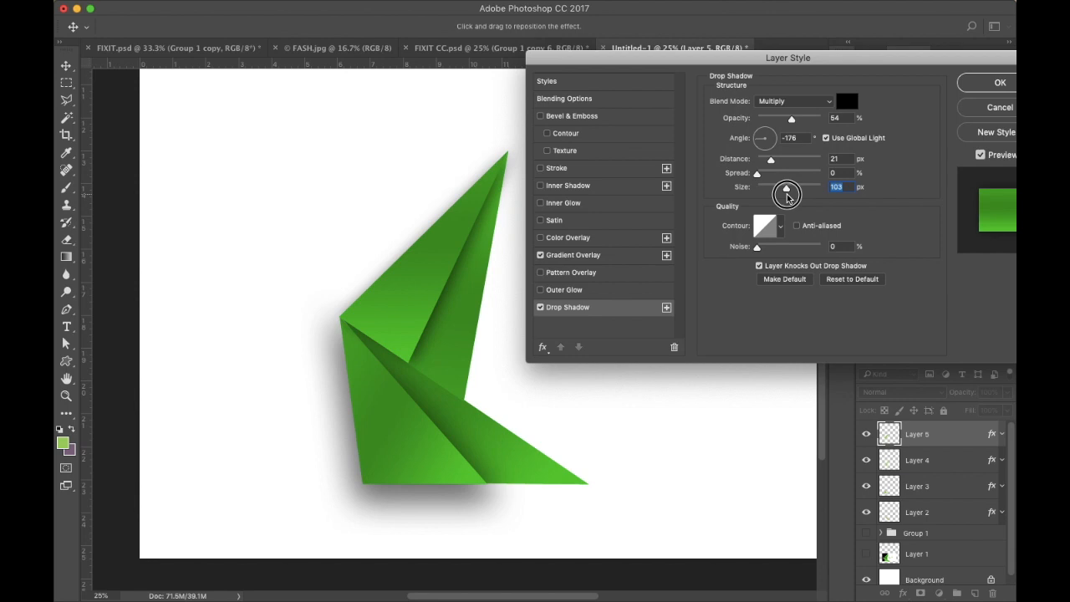
drag(787, 194, 792, 196)
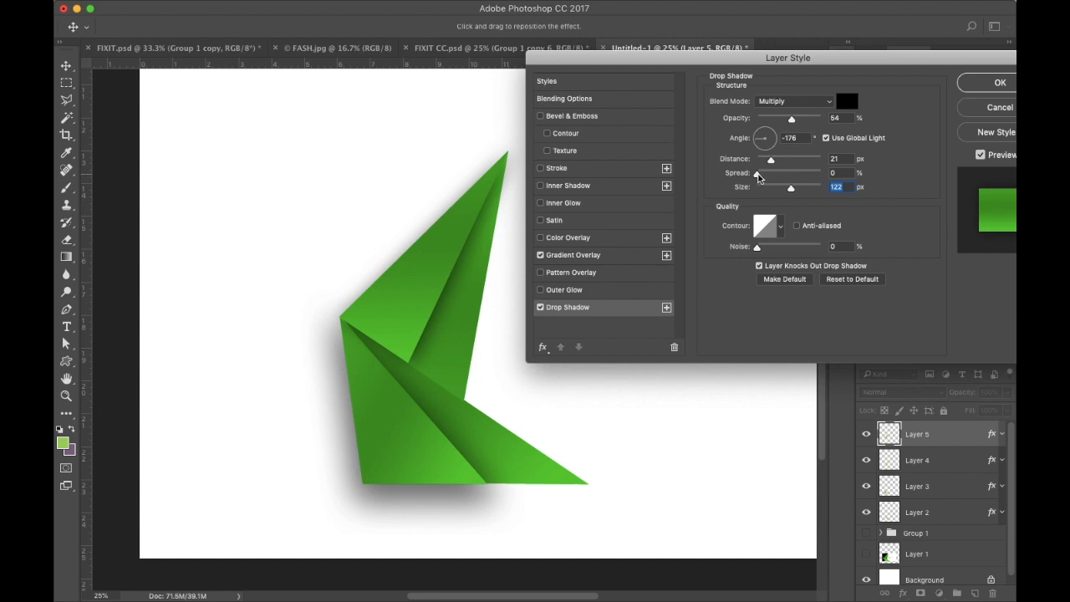
drag(758, 177, 760, 177)
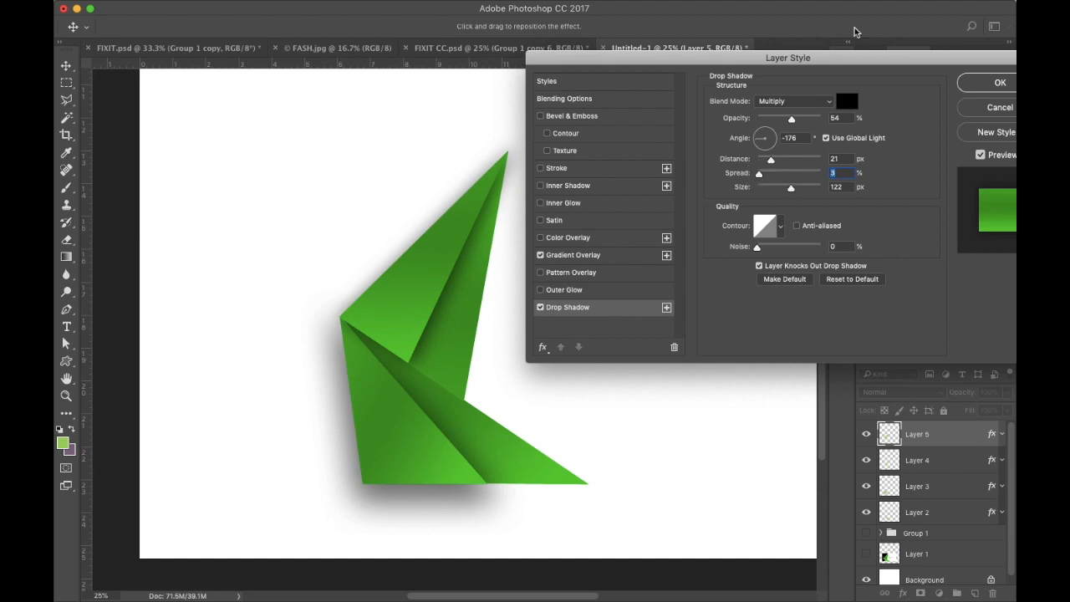
click(1000, 81)
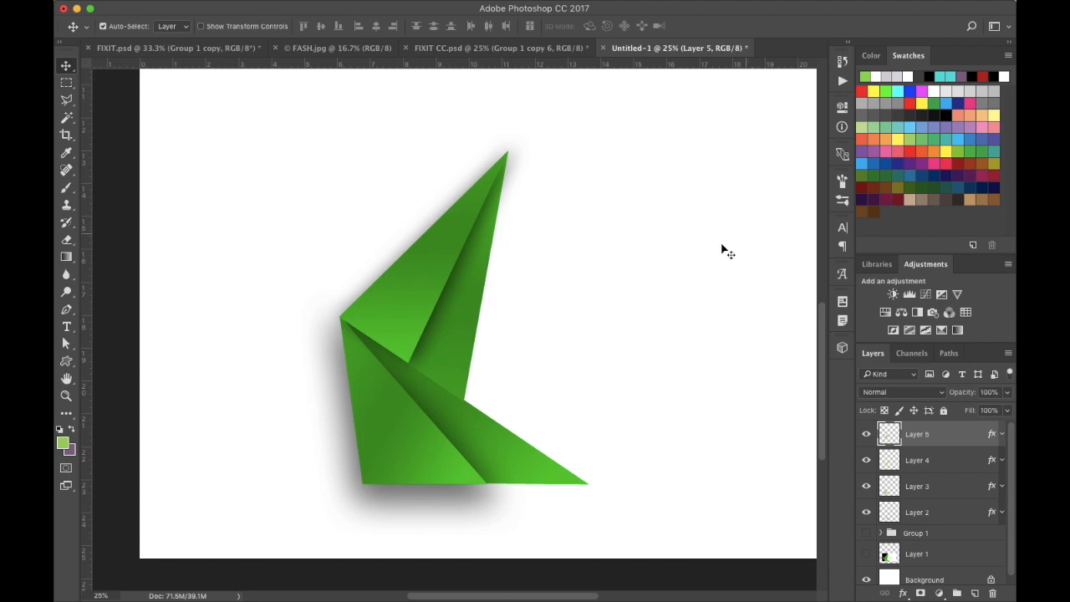
click(516, 443)
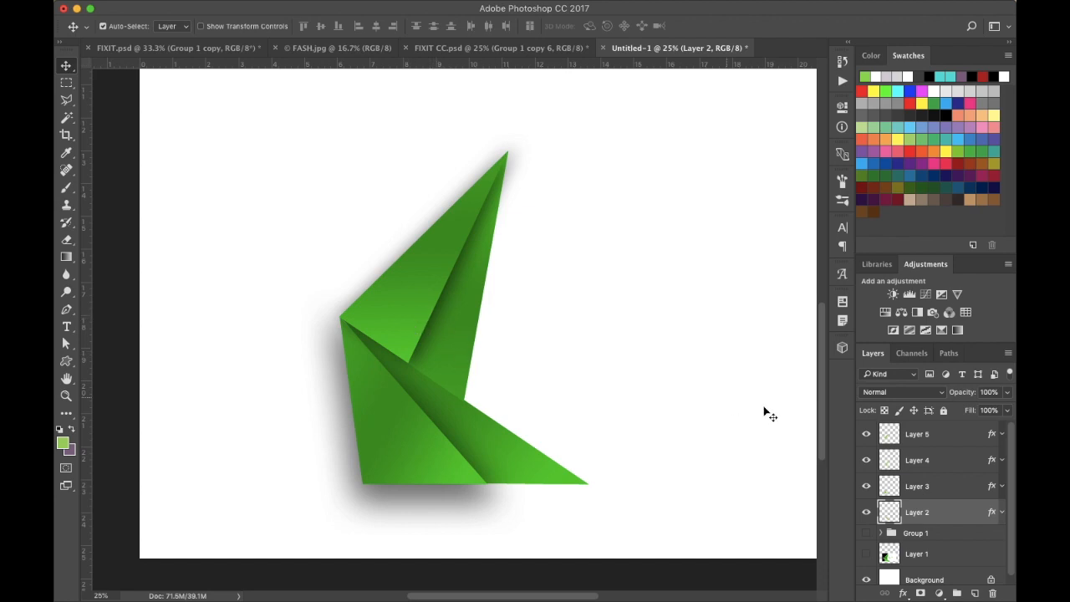
double_click(969, 512)
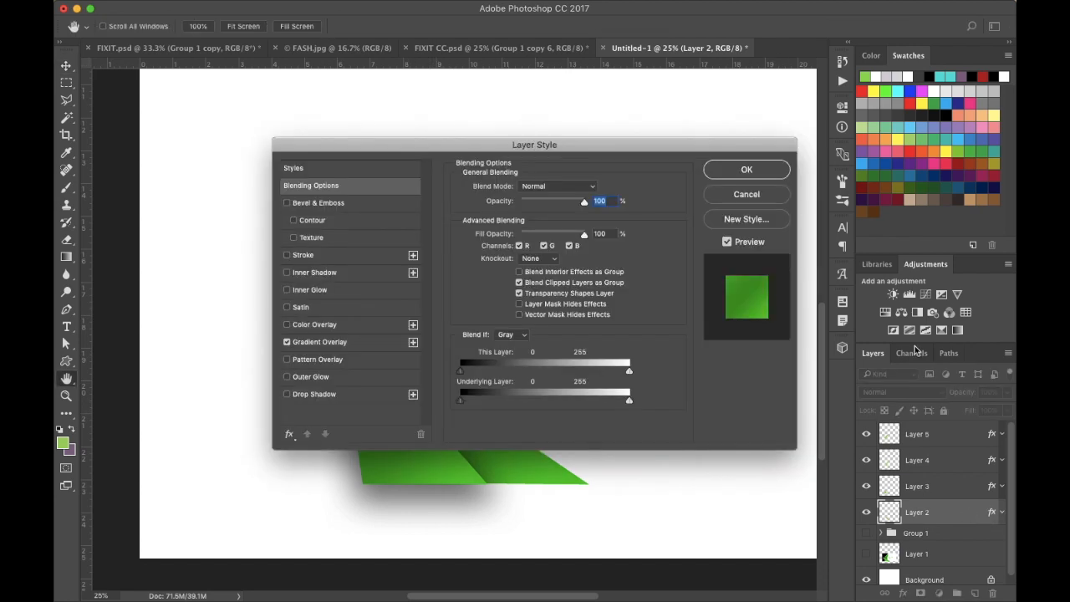
drag(640, 151, 854, 42)
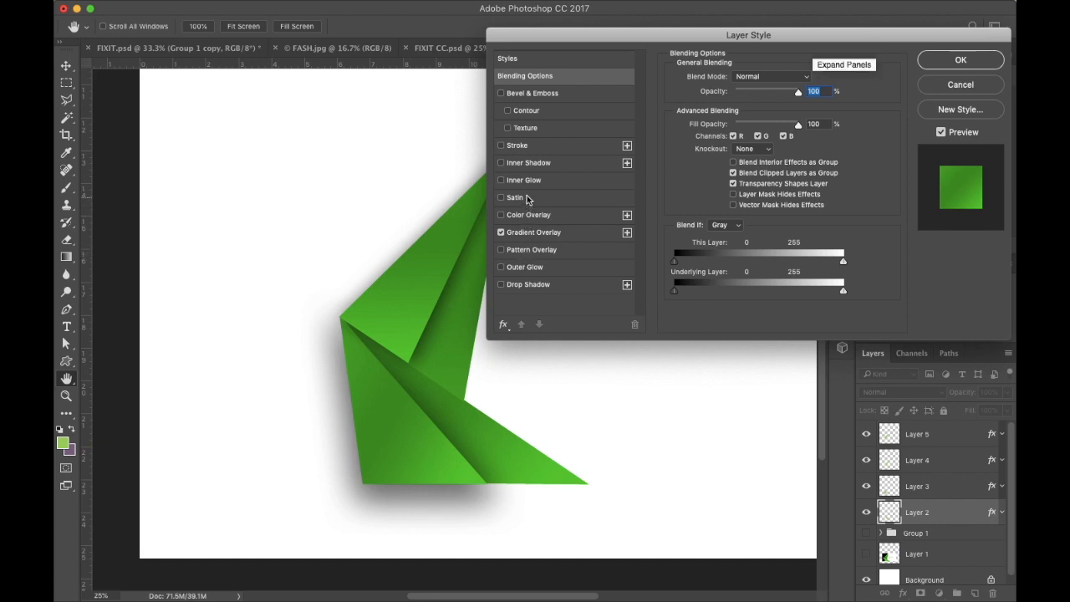
click(526, 288)
drag(782, 32, 825, 71)
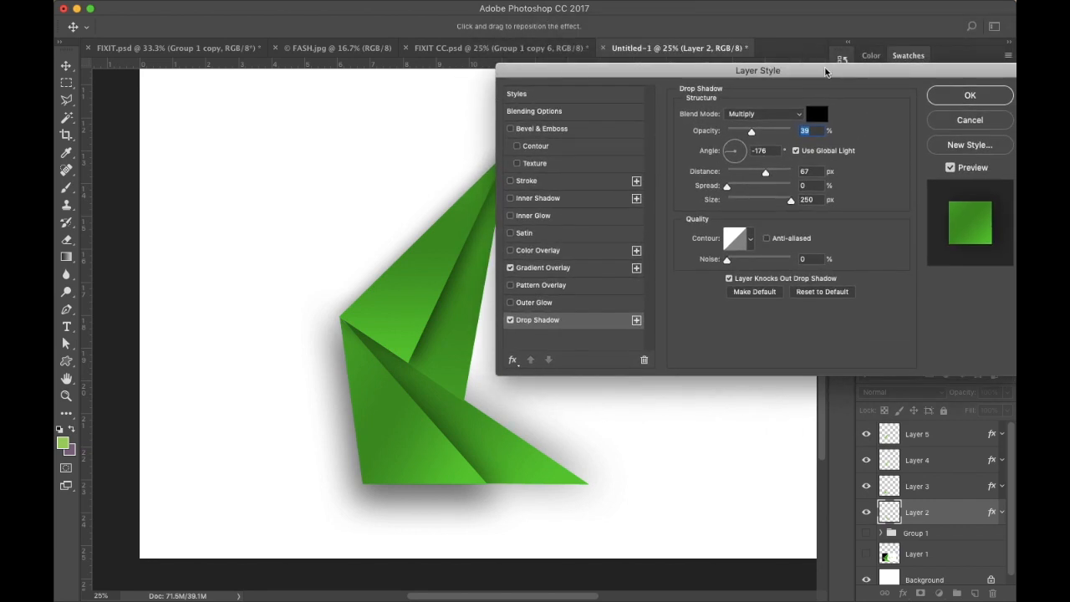
click(970, 120)
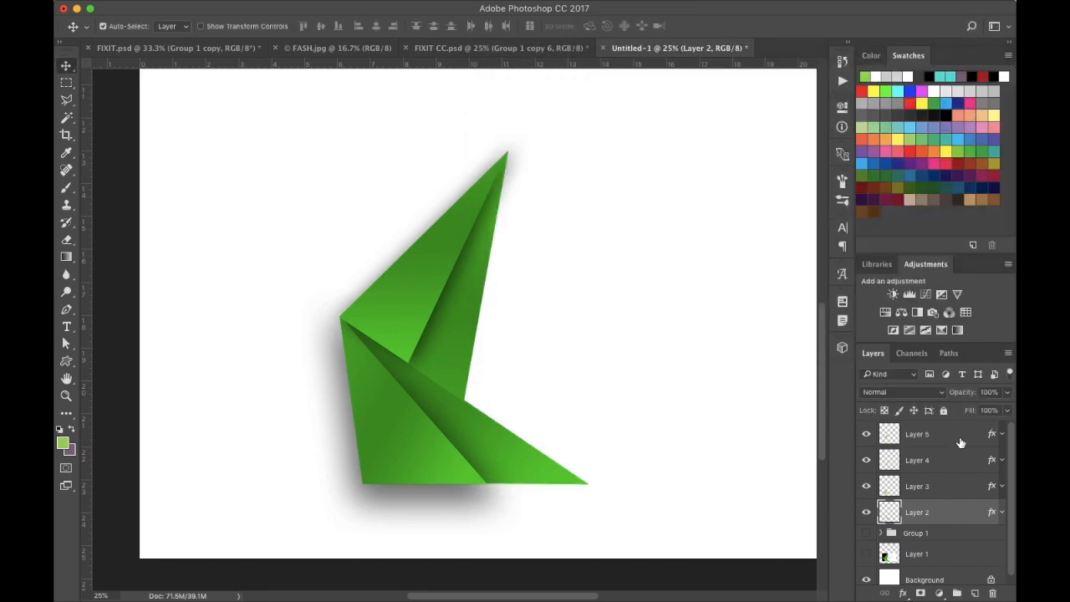
- Turn off Use Global Light in Layer 5's Drop Shadow style
double_click(948, 443)
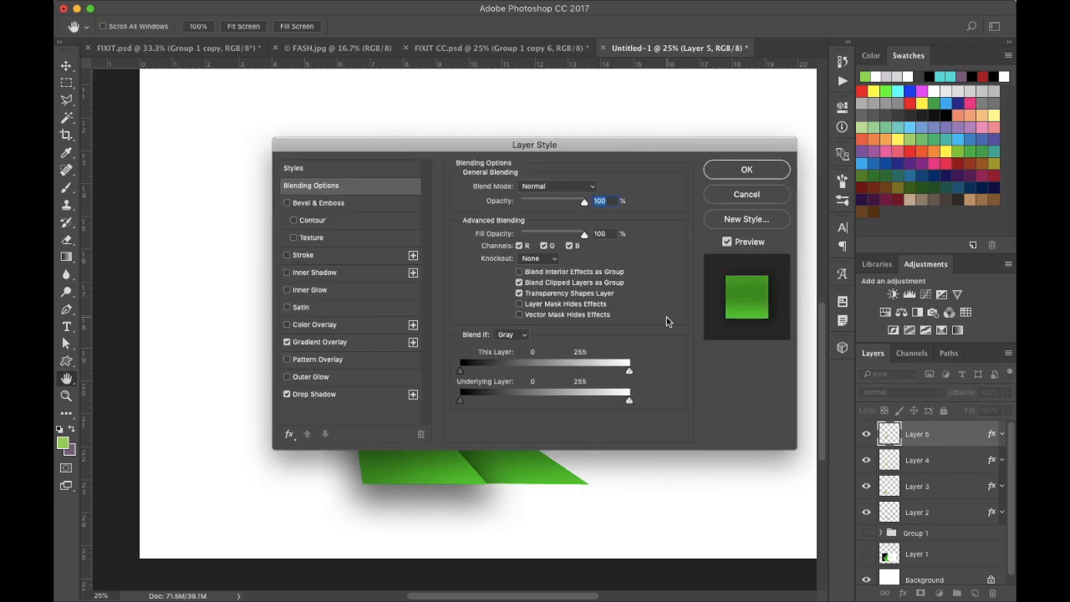
click(310, 395)
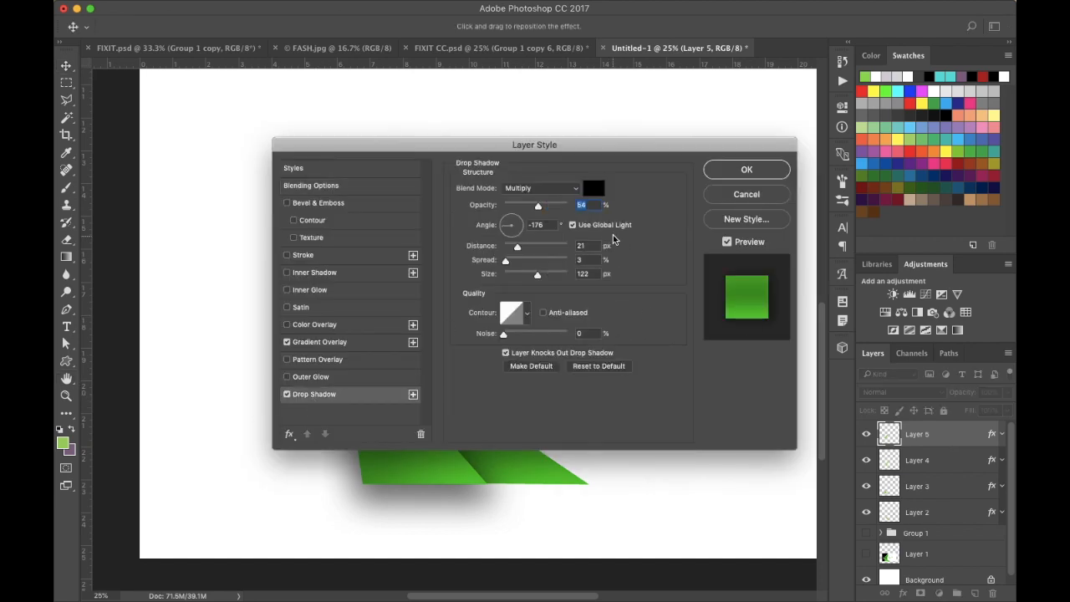
click(572, 225)
drag(616, 150, 798, 96)
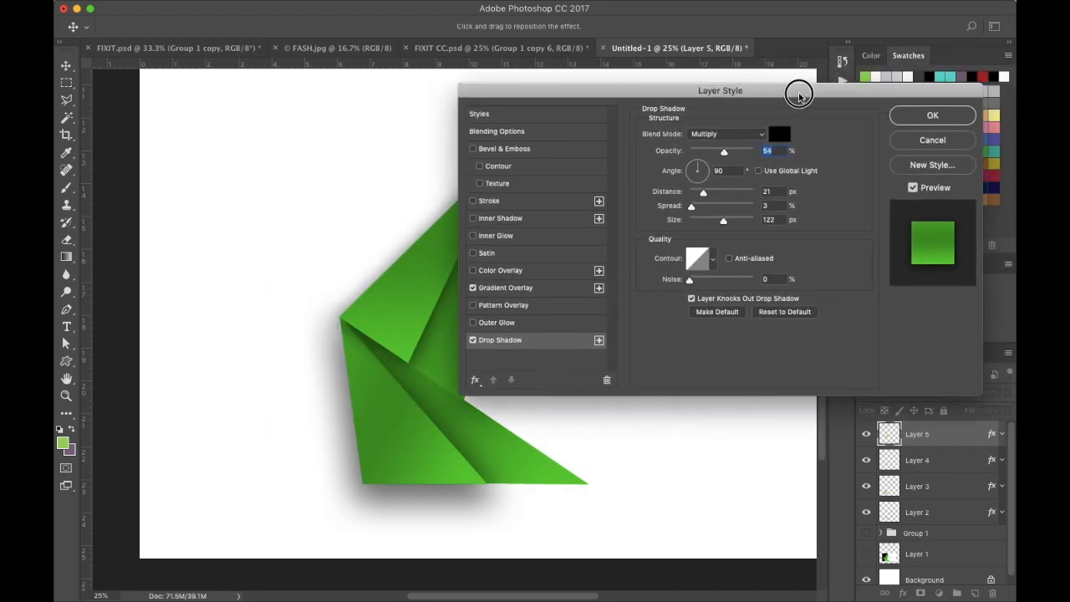
click(948, 115)
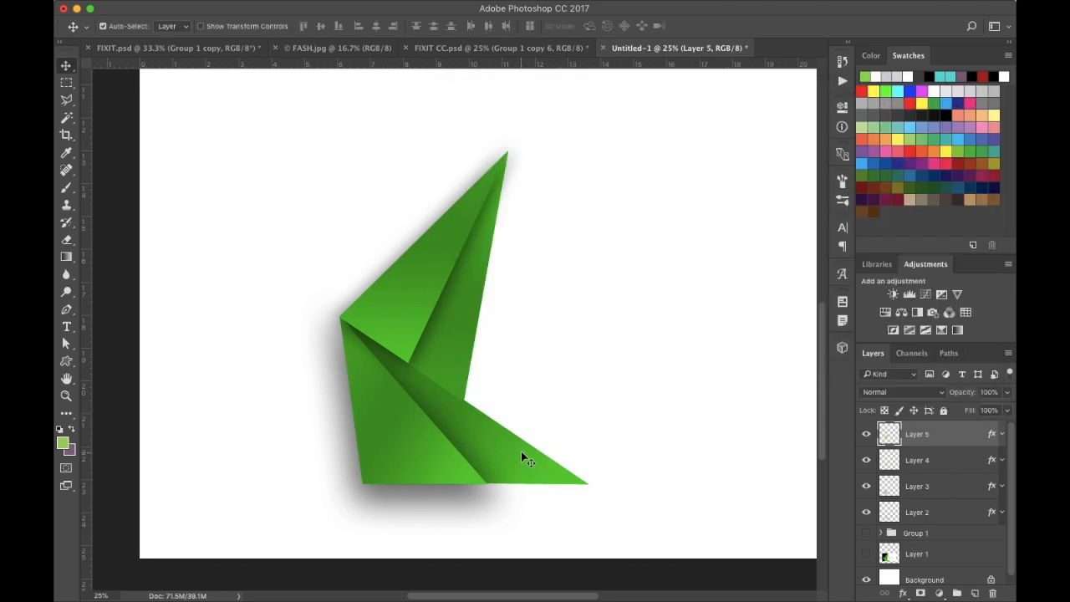
- Move Layers 3 and 2 to the top of the layer stack and toggle Layer 3's visibility to check the result
click(947, 488)
shift+click(946, 516)
drag(951, 493, 935, 420)
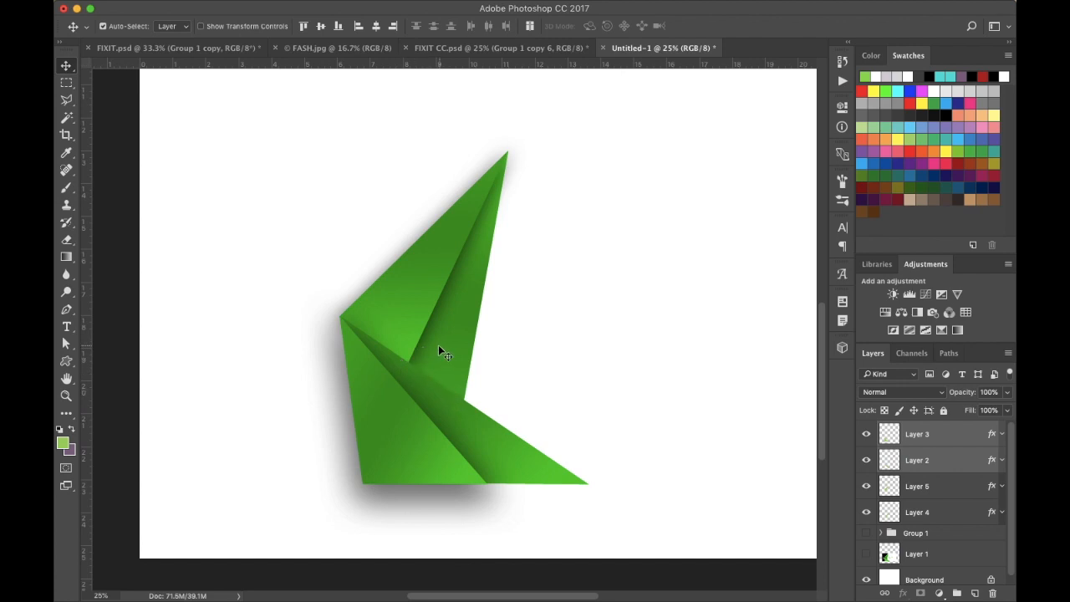
click(964, 435)
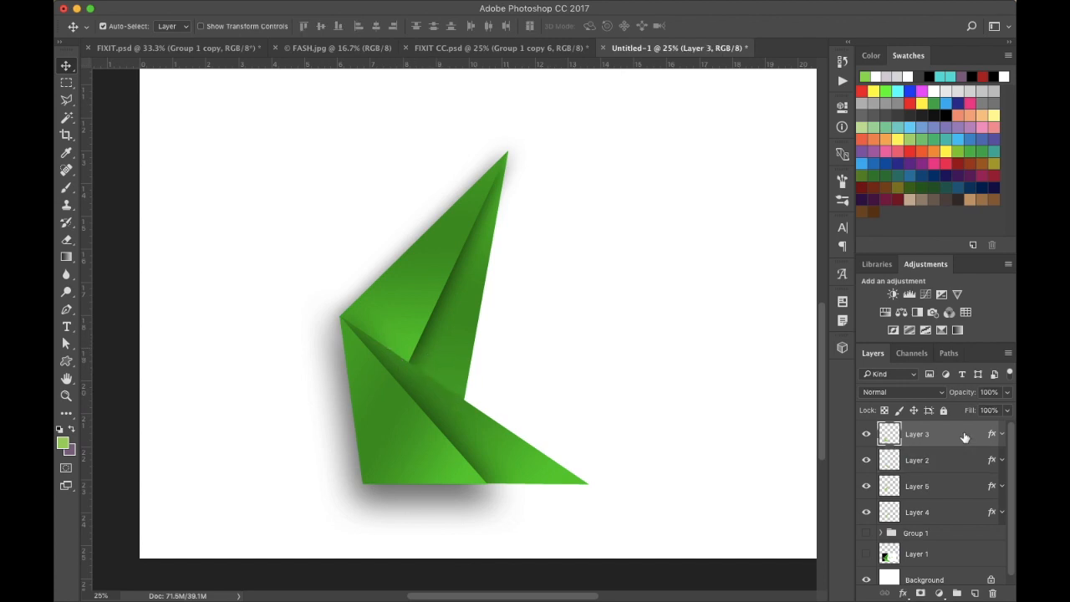
click(866, 435)
click(866, 435)
- Add a Drop Shadow to Layer 2 without global light: opacity 56%, angle -176°, spread 7%, size 166 px
click(933, 461)
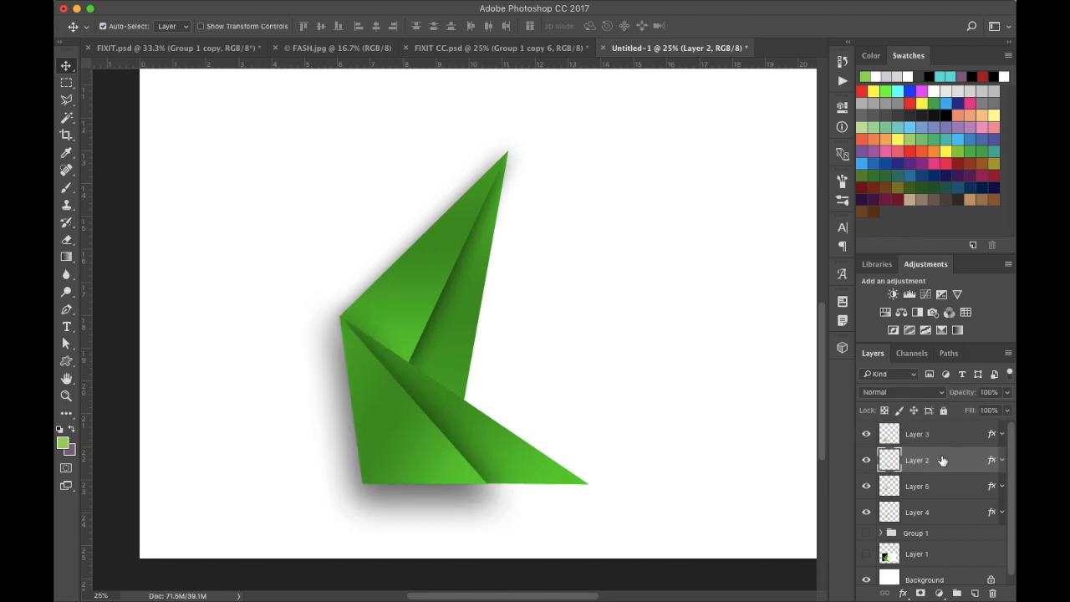
double_click(974, 462)
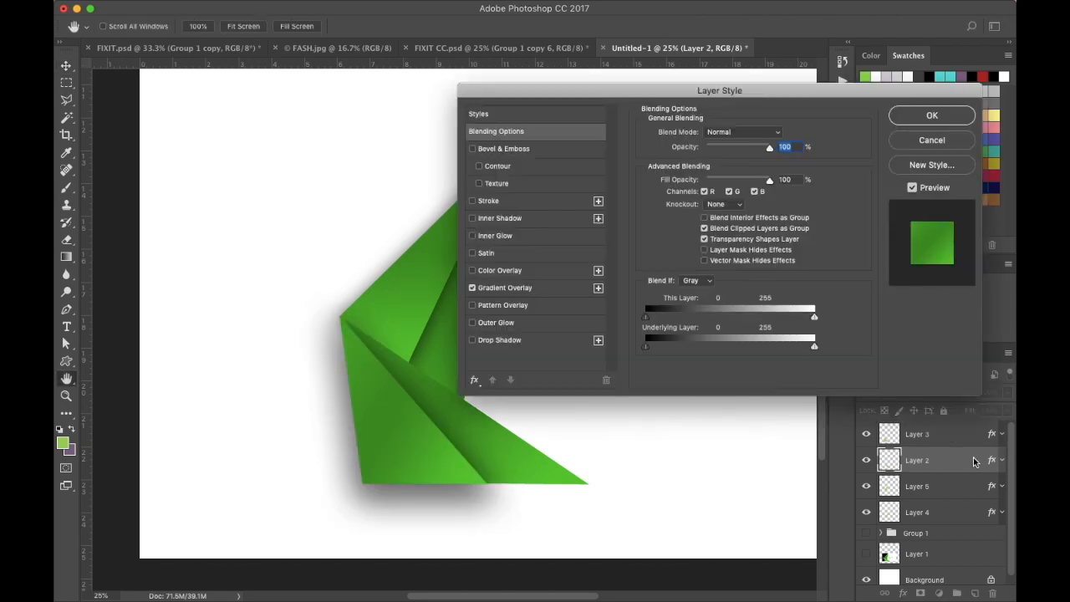
click(501, 340)
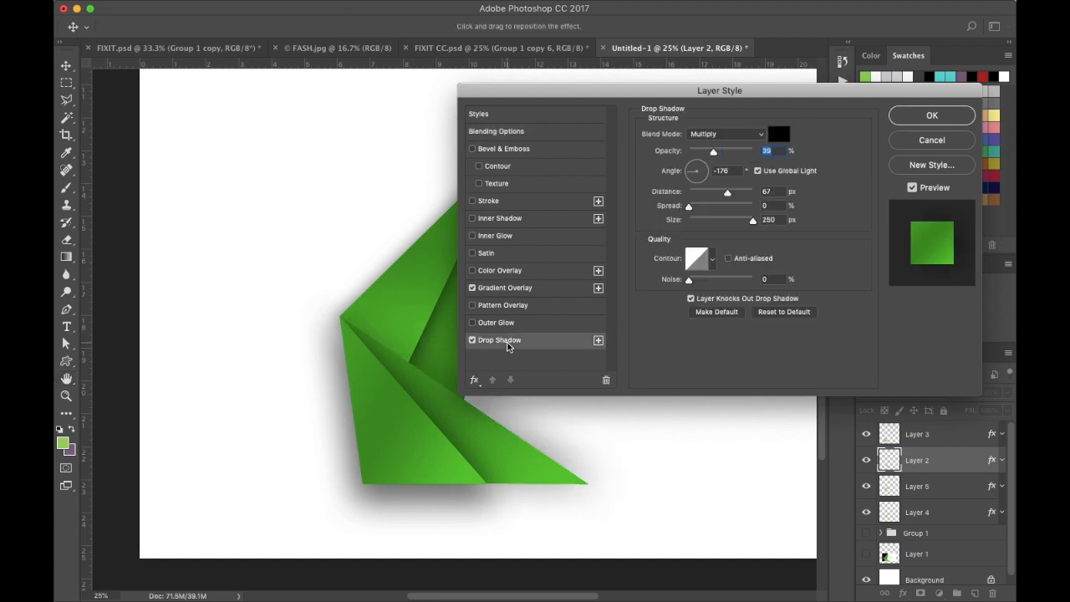
click(757, 172)
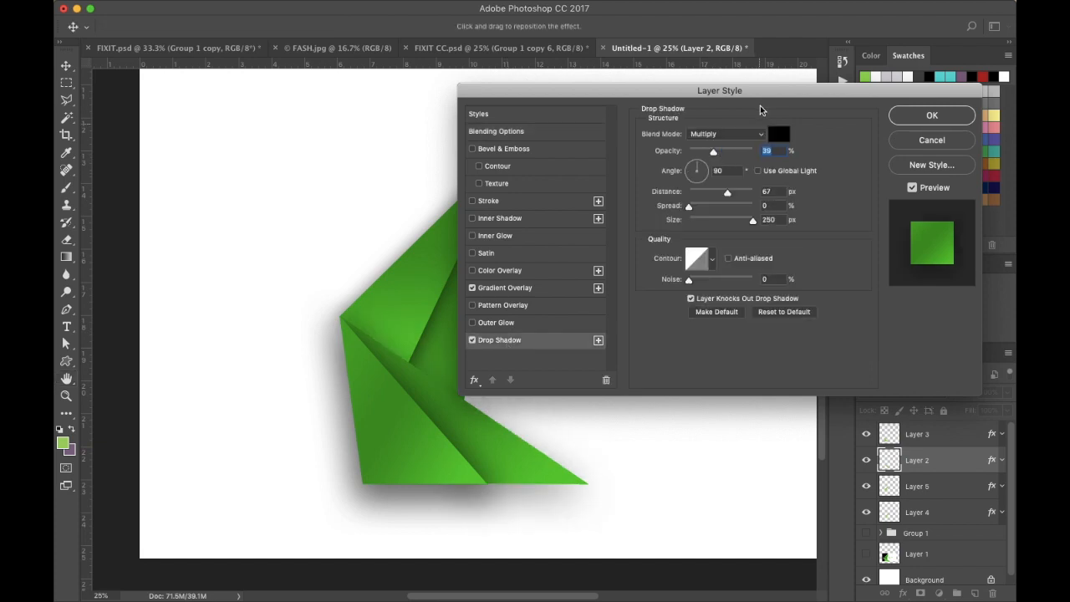
drag(748, 93, 881, 99)
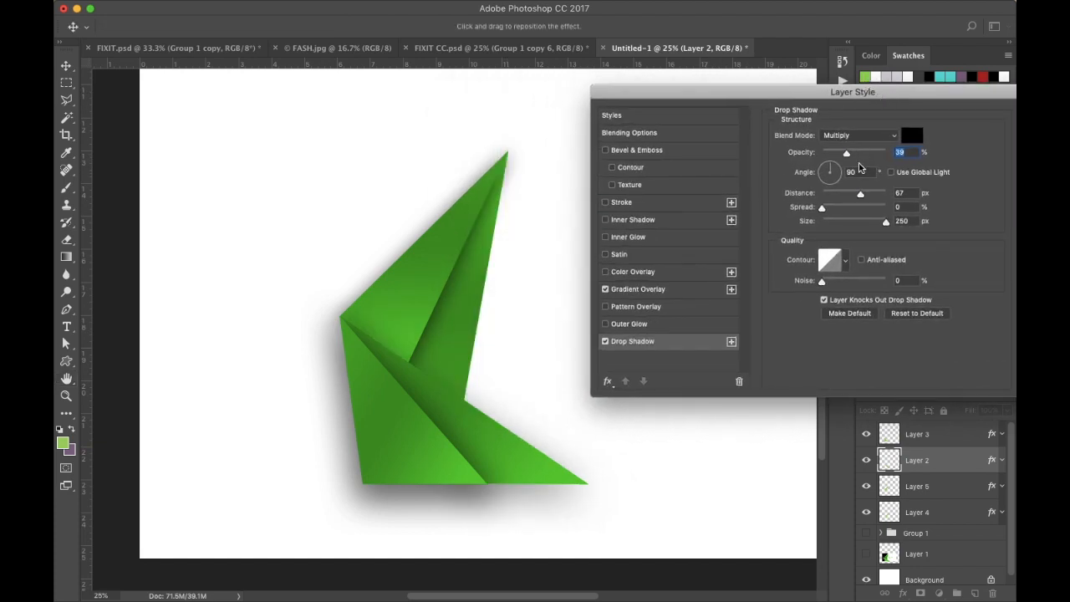
mouse_move(847, 155)
mouse_down()
mouse_move(873, 156)
mouse_move(846, 155)
mouse_move(858, 155)
mouse_up()
drag(884, 221, 849, 224)
click(838, 170)
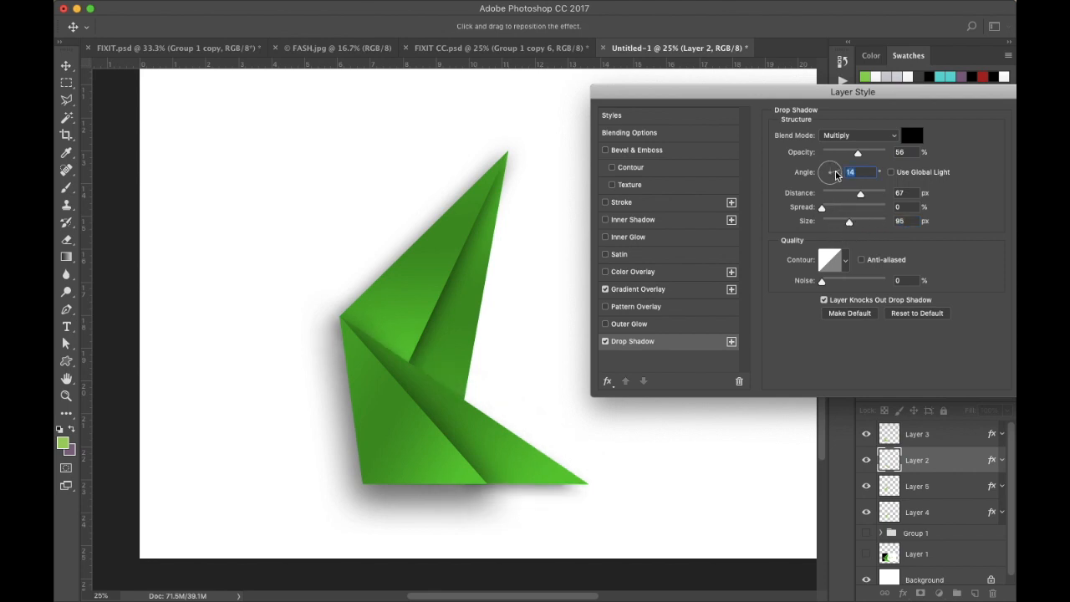
click(825, 175)
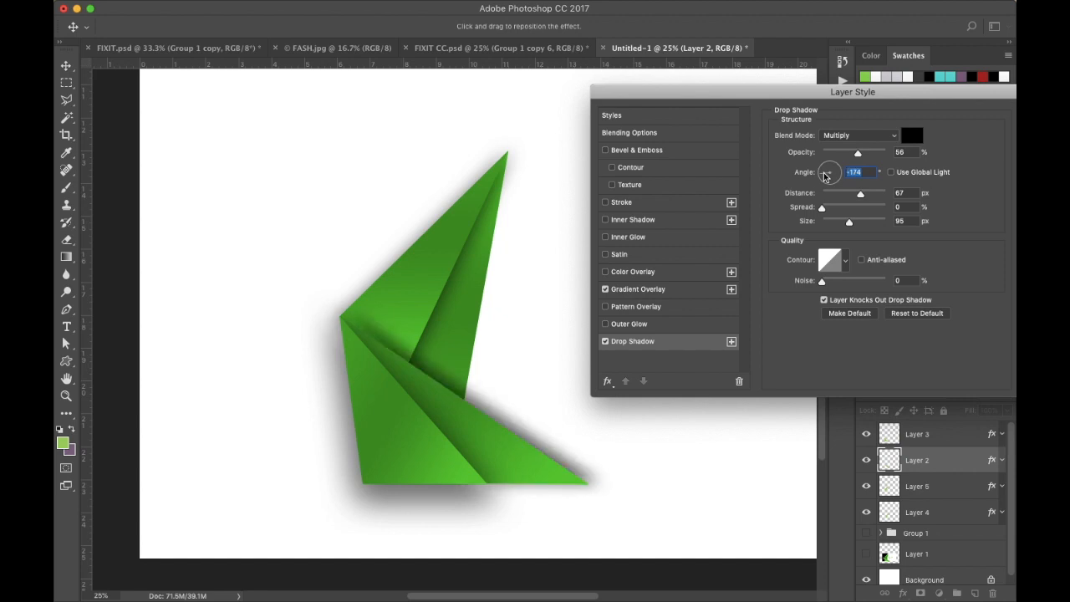
click(822, 173)
click(823, 175)
drag(851, 222, 890, 225)
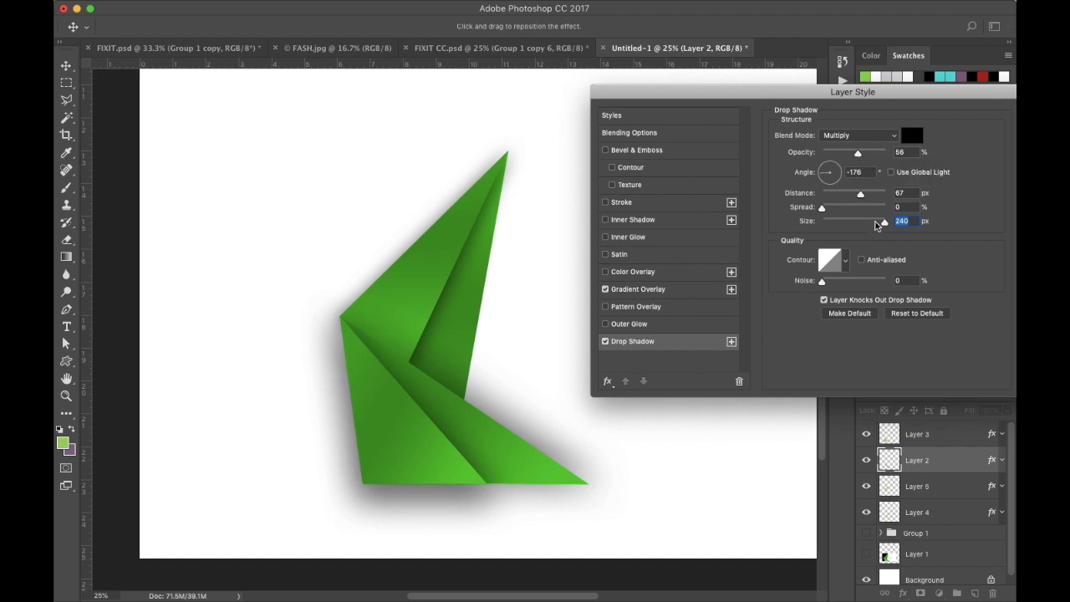
drag(826, 214, 869, 230)
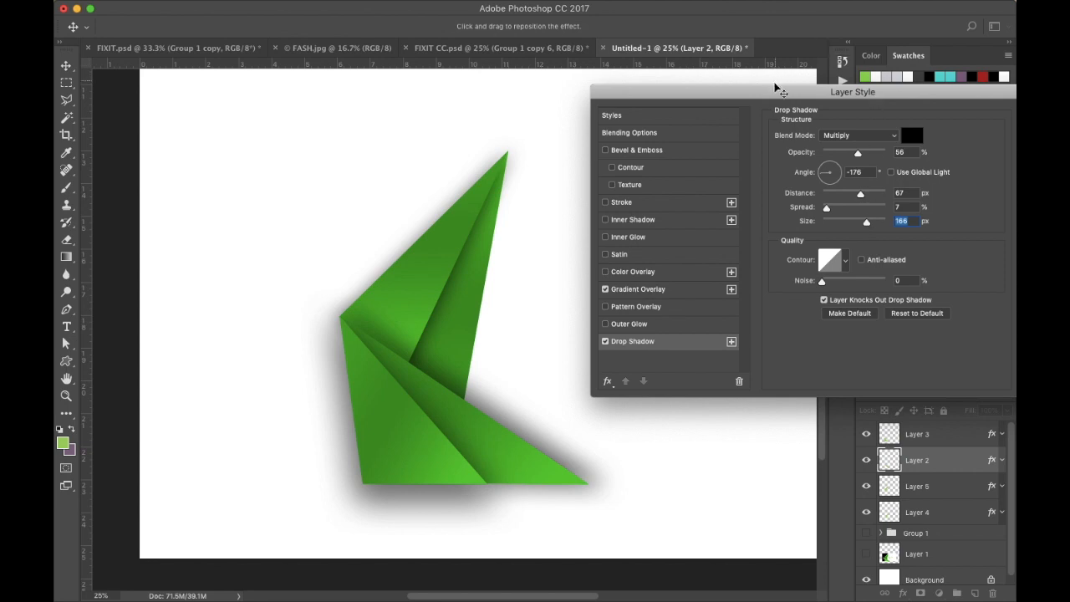
drag(764, 97, 659, 67)
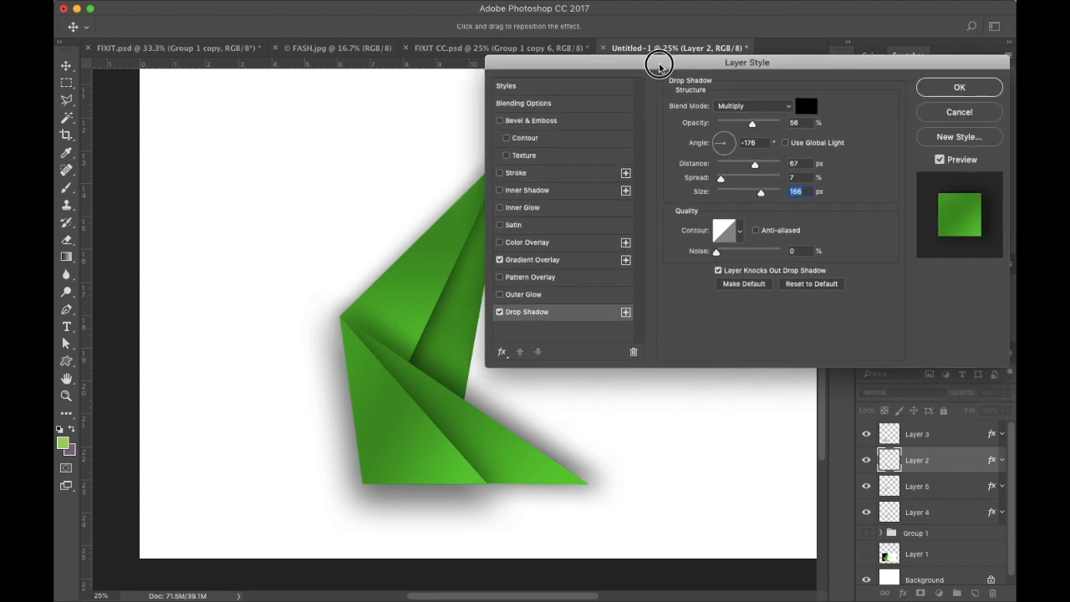
click(957, 87)
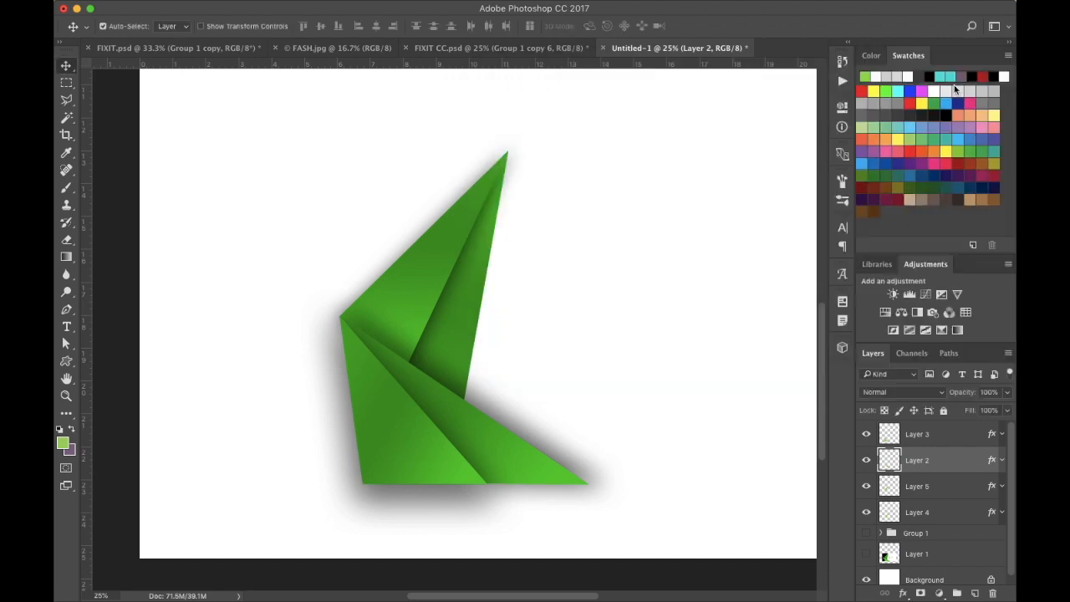
- Group Layers 3, 2, 5 and 4 together into a new group
click(932, 516)
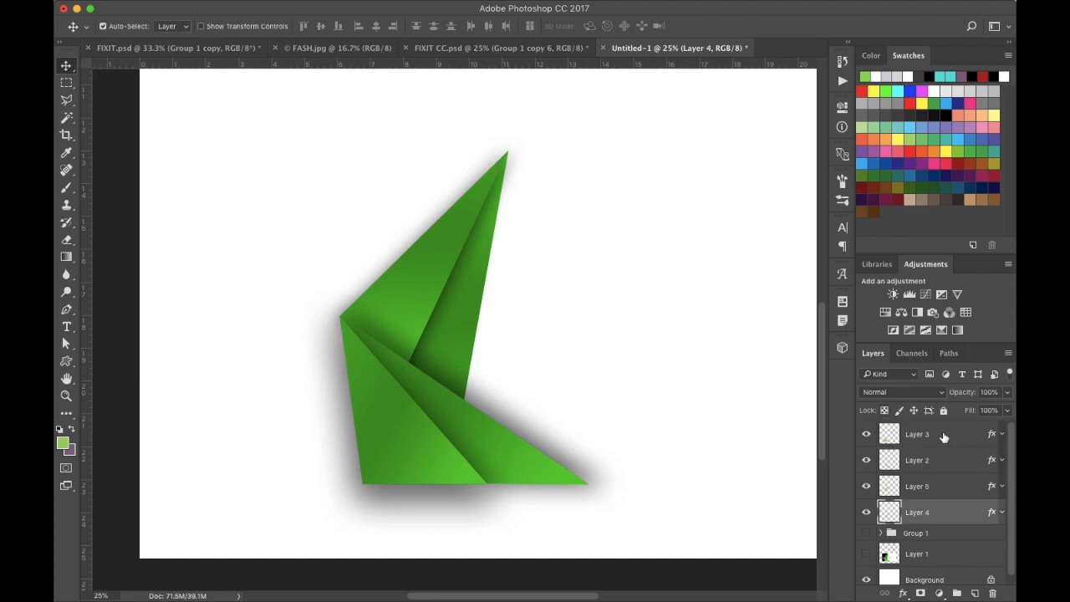
shift+click(944, 437)
drag(951, 459, 956, 593)
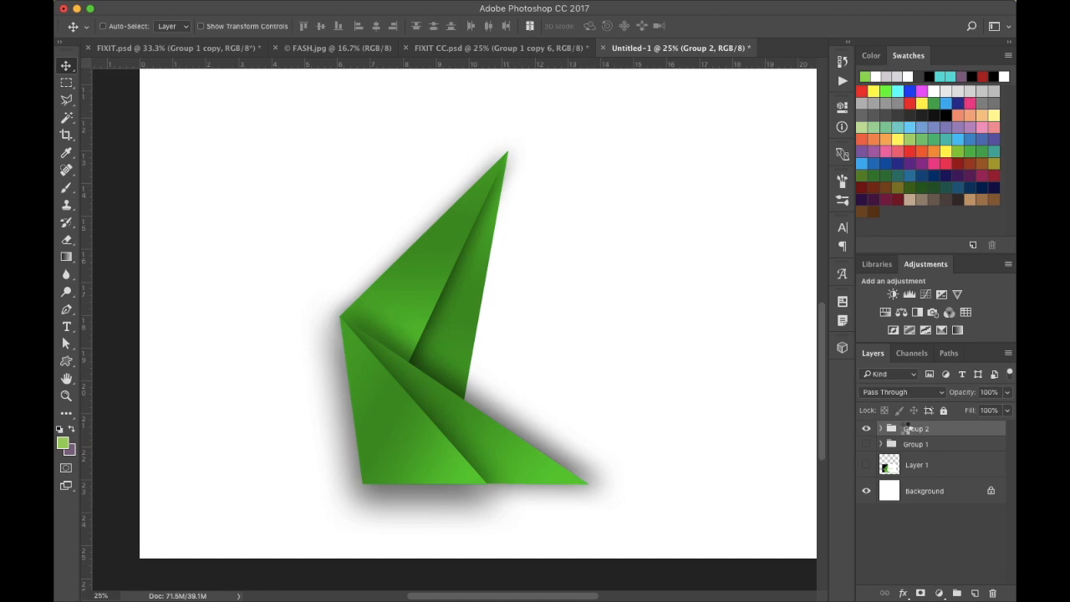
- Duplicate Group 2 and hide the original group
key(super+e)
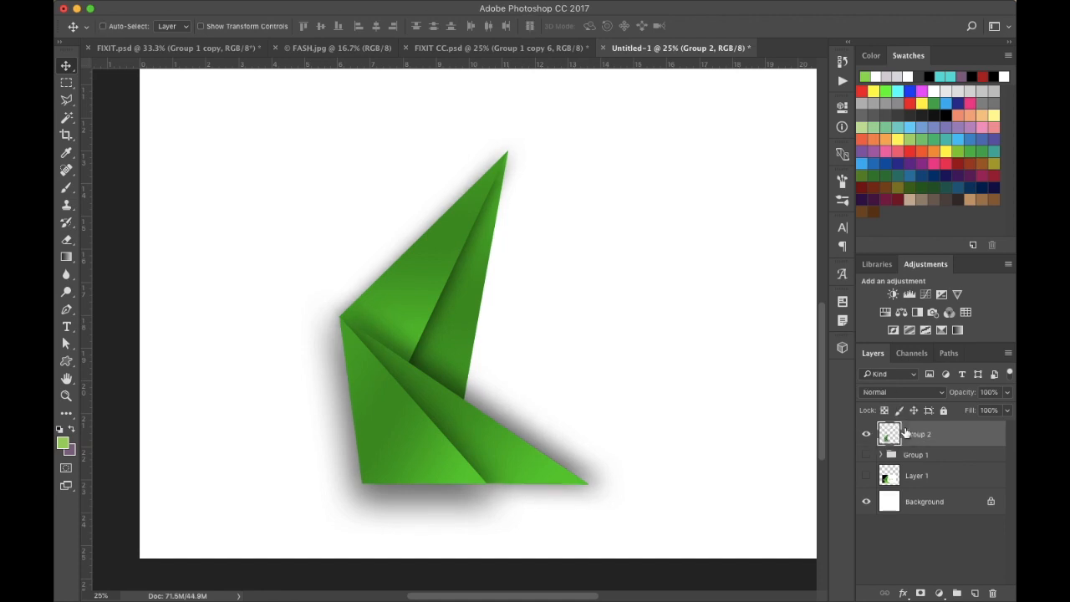
key(super+z)
drag(950, 435, 975, 593)
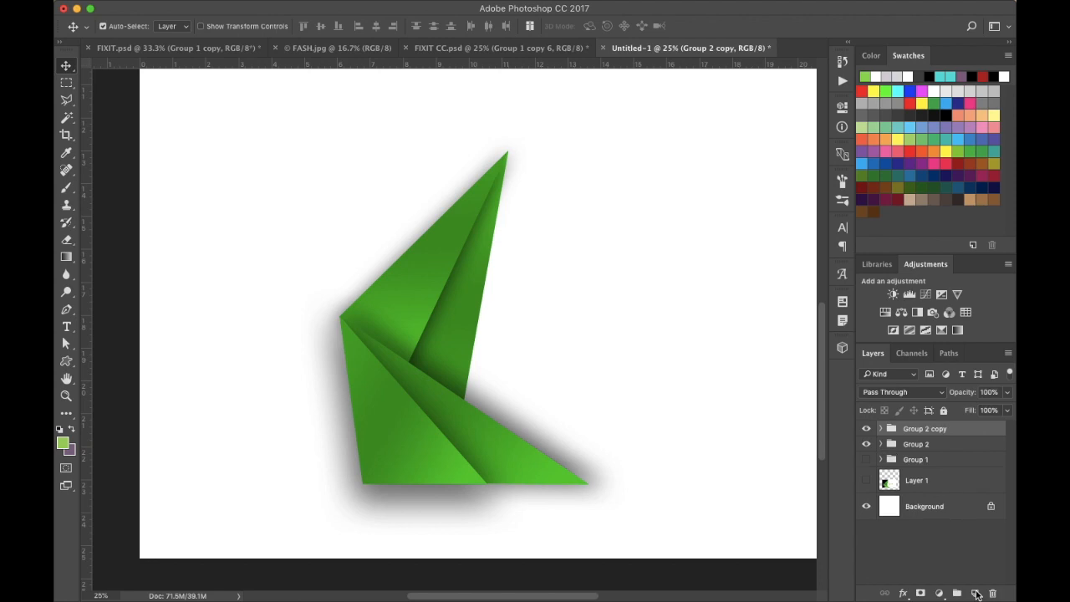
click(866, 444)
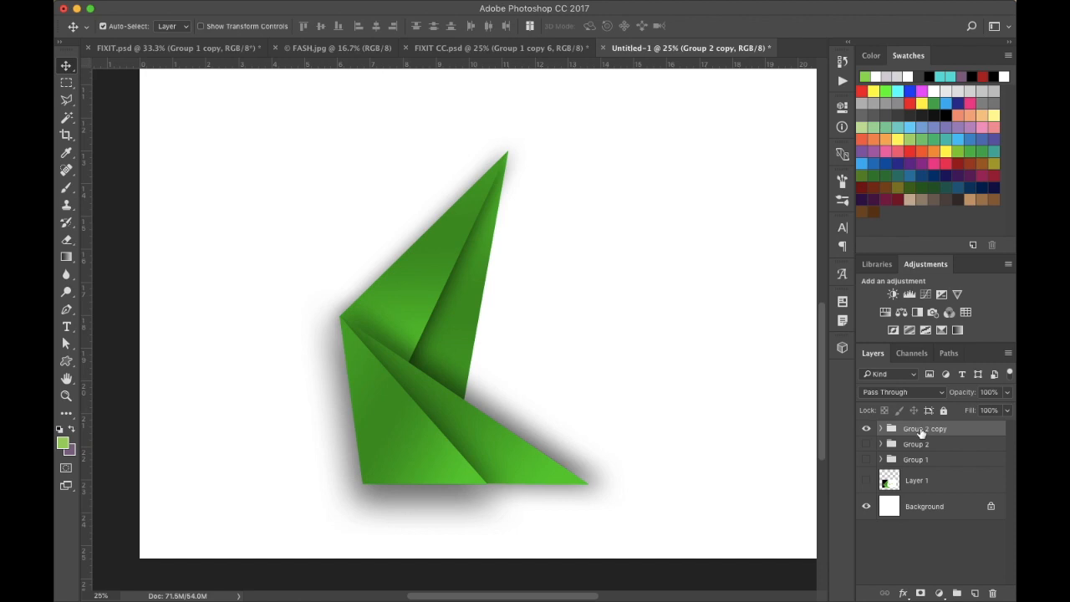
- Merge Group 2 copy into a single layer and move it up and to the right
right_click(923, 430)
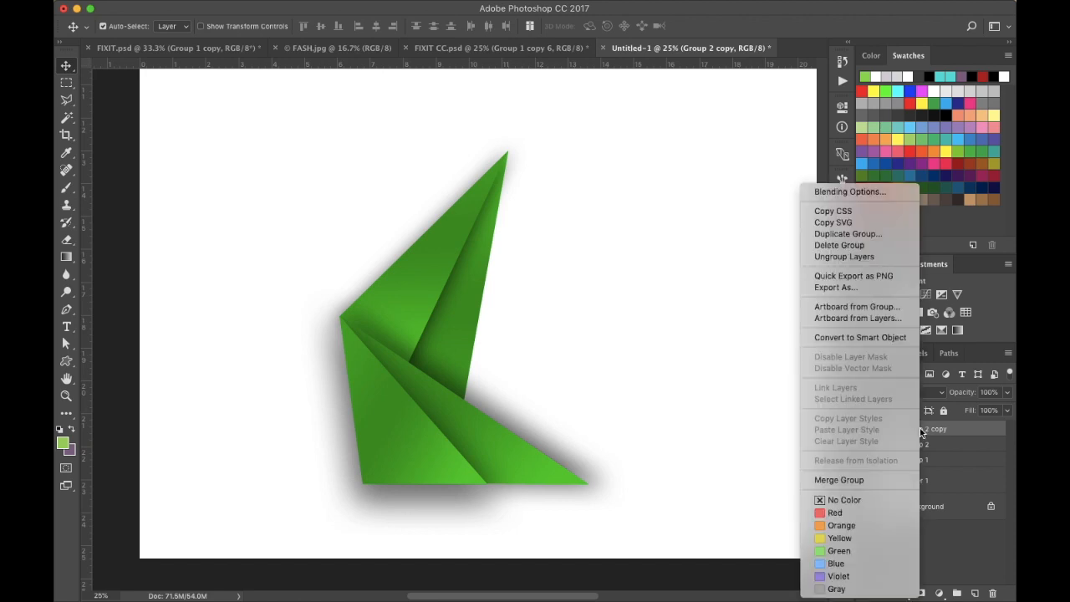
click(842, 482)
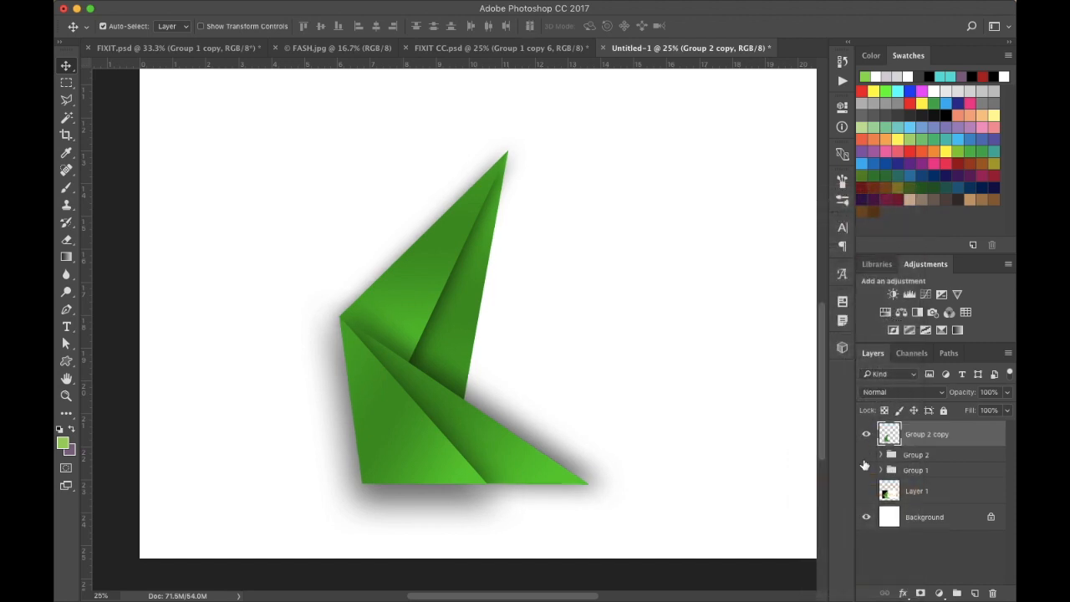
drag(444, 436, 471, 368)
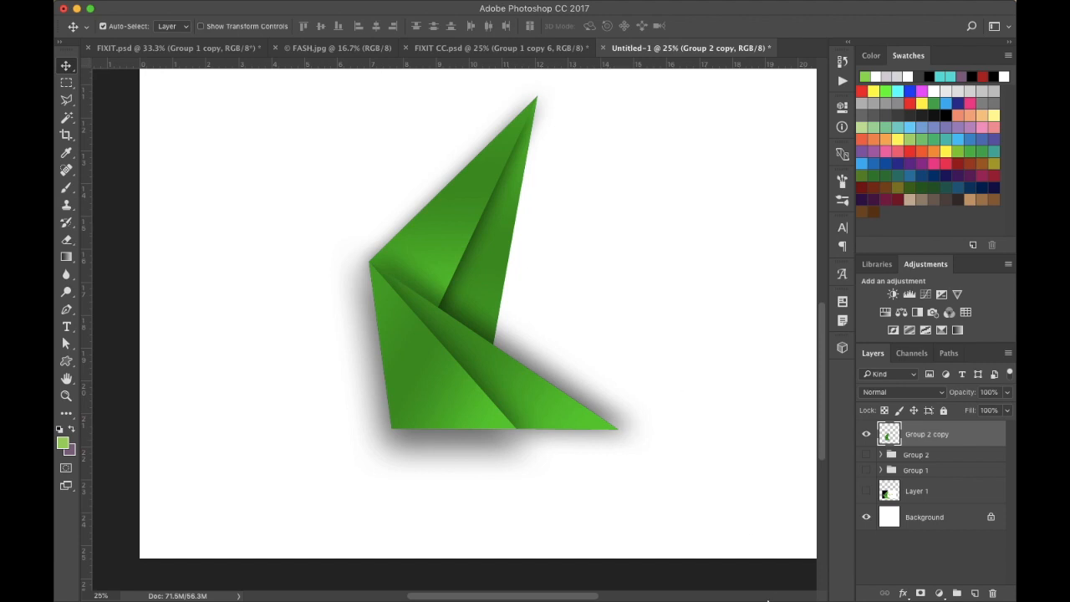
- Reposition the merged shape while toggling reference Layer 1 on and off to compare alignment
click(866, 491)
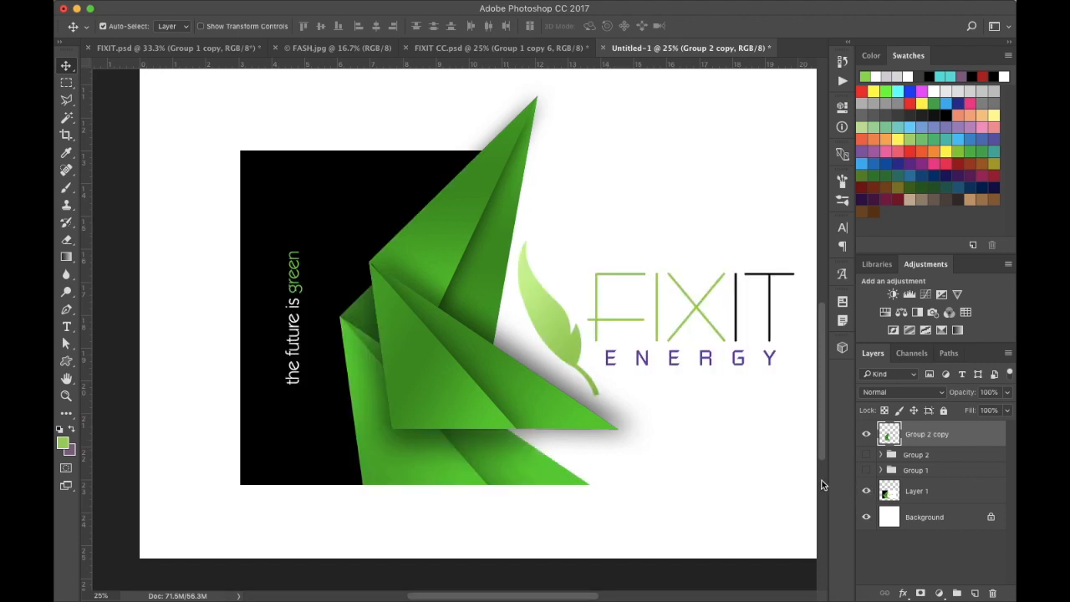
drag(438, 368, 473, 373)
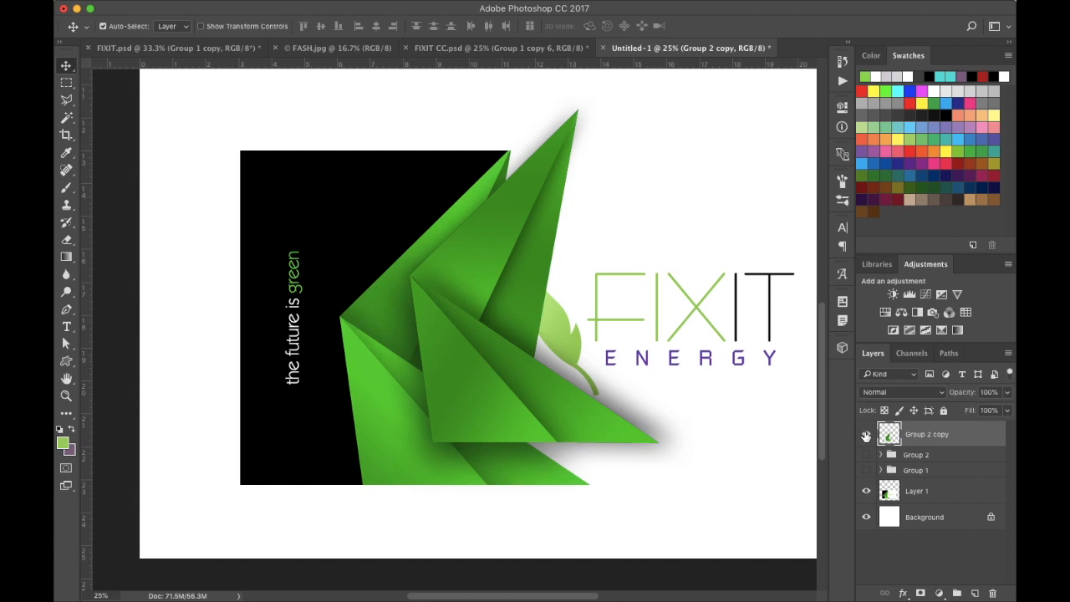
click(866, 492)
drag(510, 403, 461, 412)
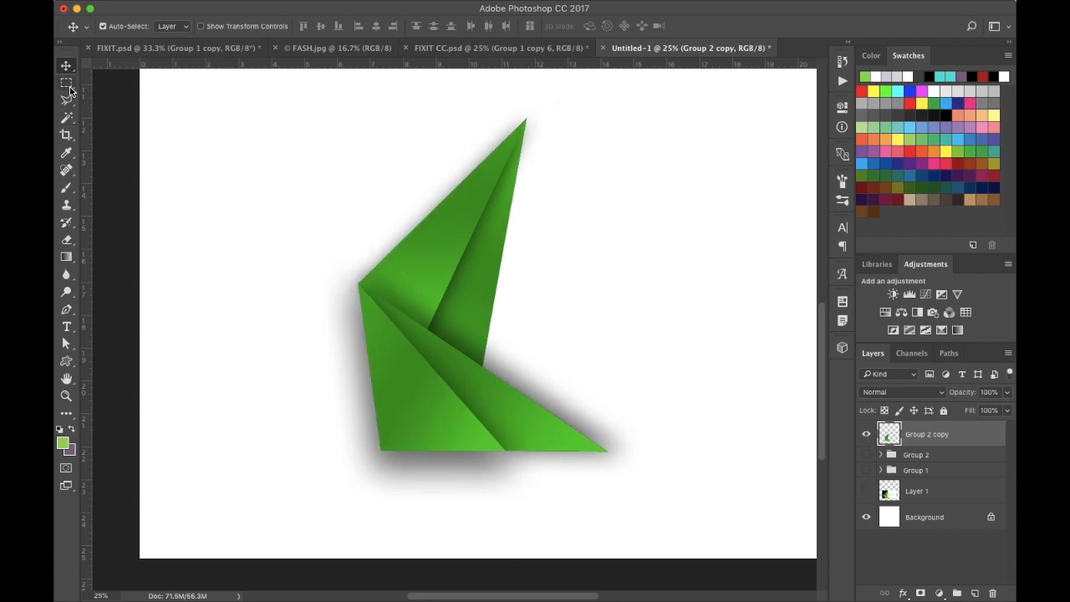
- Select the whole folded shape with the Quick Selection Tool
click(69, 119)
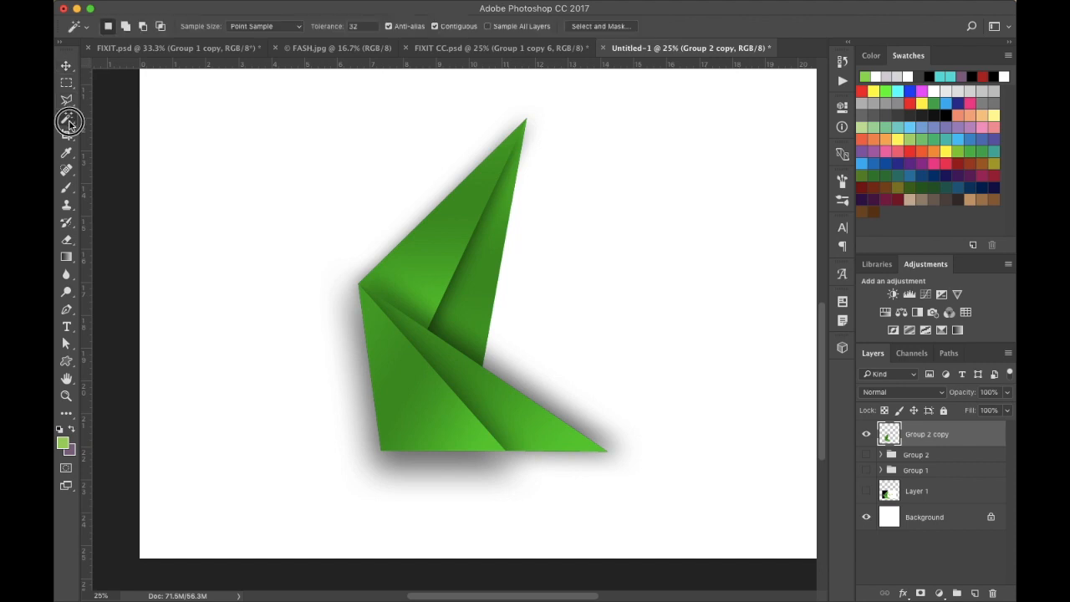
click(126, 117)
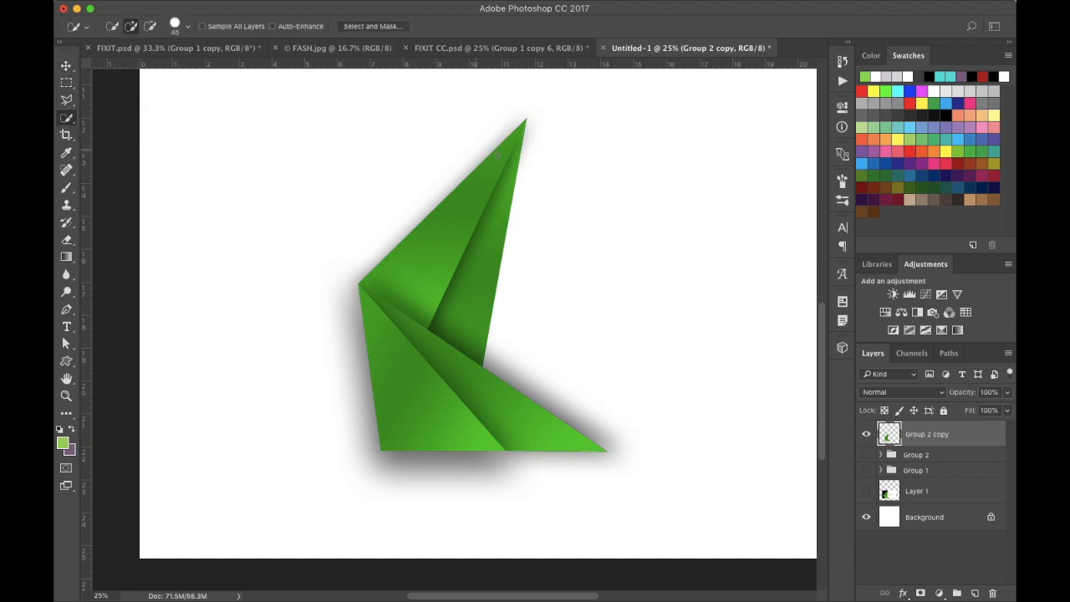
click(501, 172)
drag(491, 177, 480, 203)
mouse_move(411, 443)
mouse_down()
mouse_move(442, 446)
mouse_move(409, 450)
mouse_up()
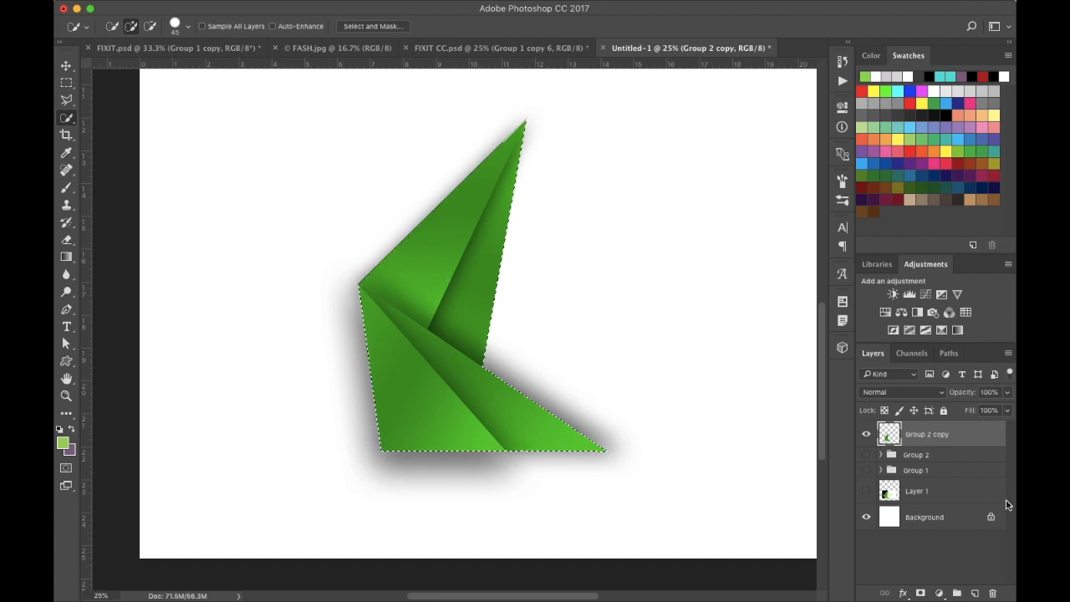
- Add a layer mask from the selection to Group 2 copy, deselect, and move the layer upward
click(921, 593)
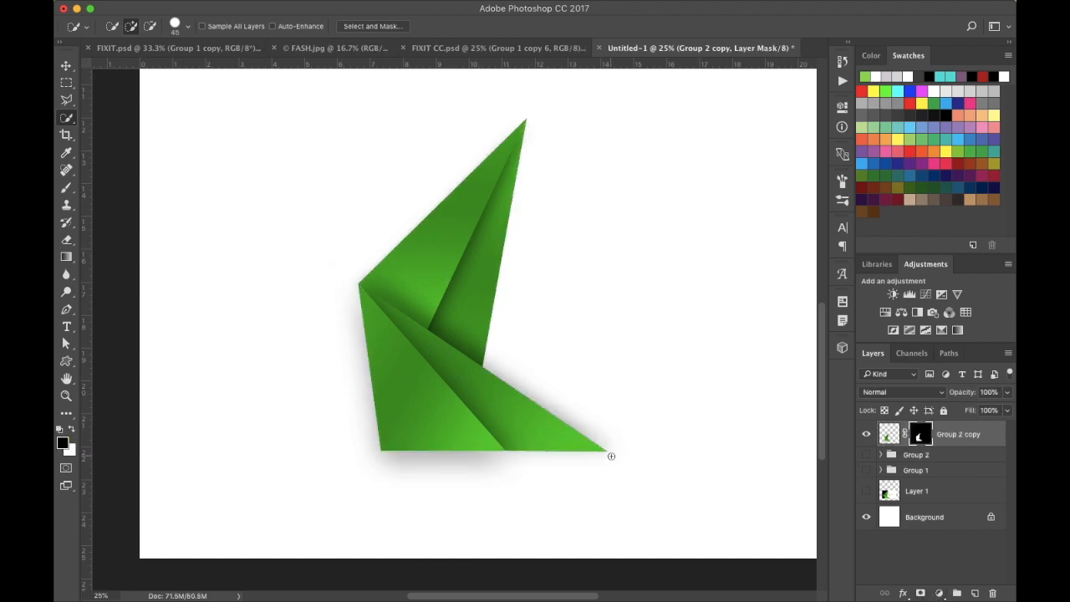
key(super+shift+d)
key(super+d)
key(v)
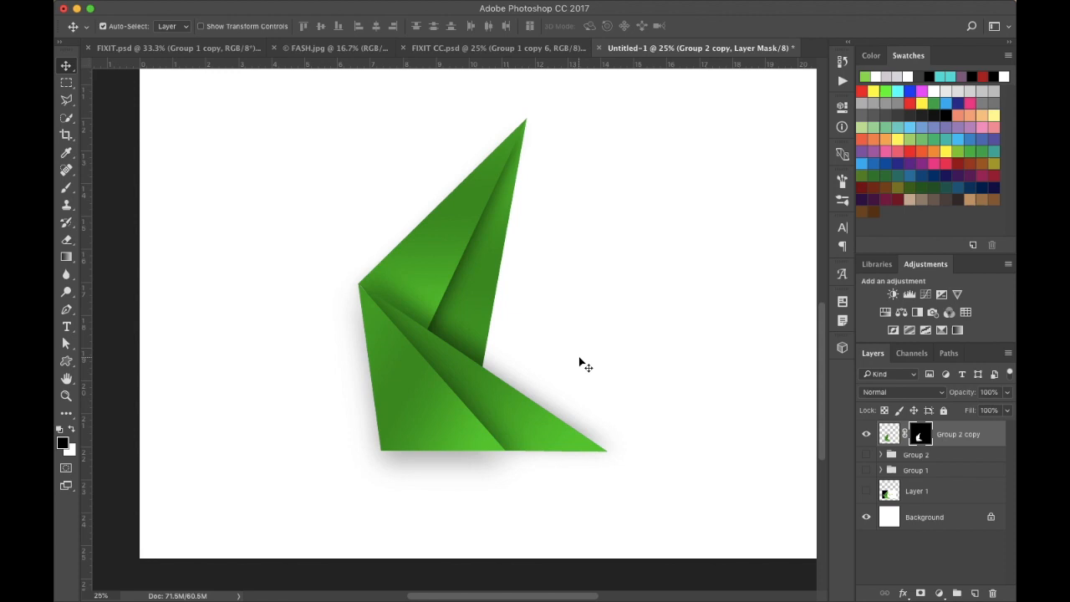
mouse_move(458, 394)
mouse_down()
mouse_move(572, 346)
mouse_move(509, 315)
mouse_move(457, 346)
mouse_up()
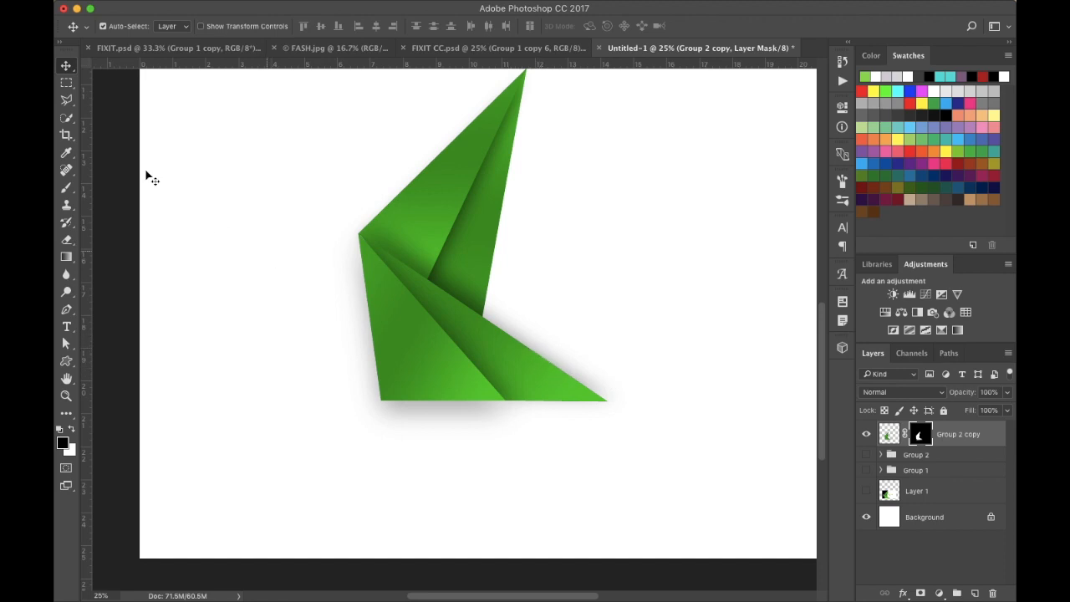
- Paint on the mask beside the shape with the brush, switching to a 94 px brush at 100% hardness
click(67, 189)
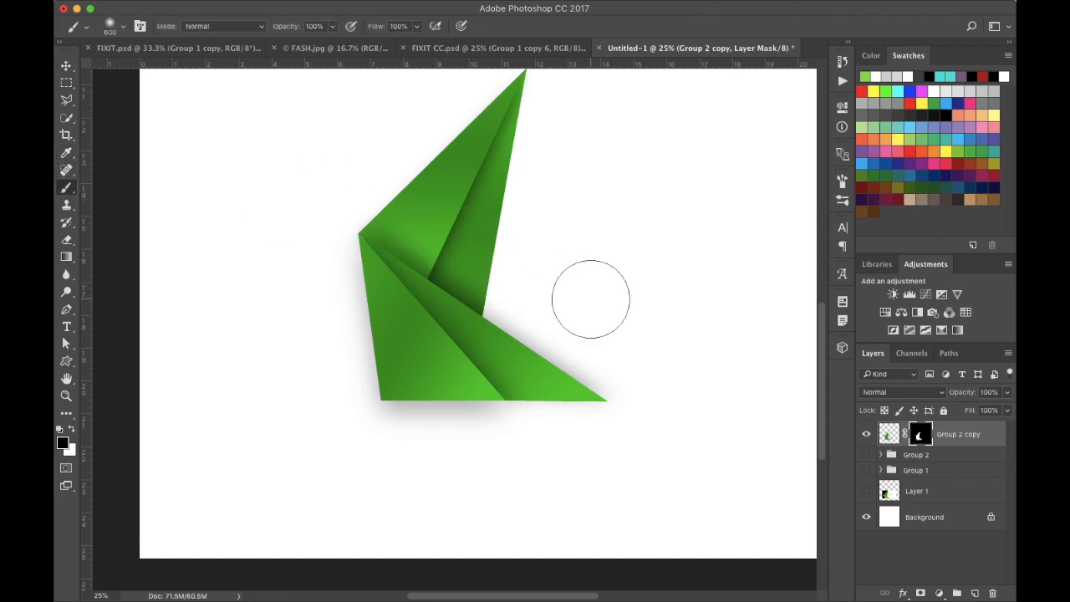
mouse_move(559, 296)
mouse_down()
mouse_move(606, 338)
mouse_move(579, 325)
mouse_move(600, 289)
mouse_up()
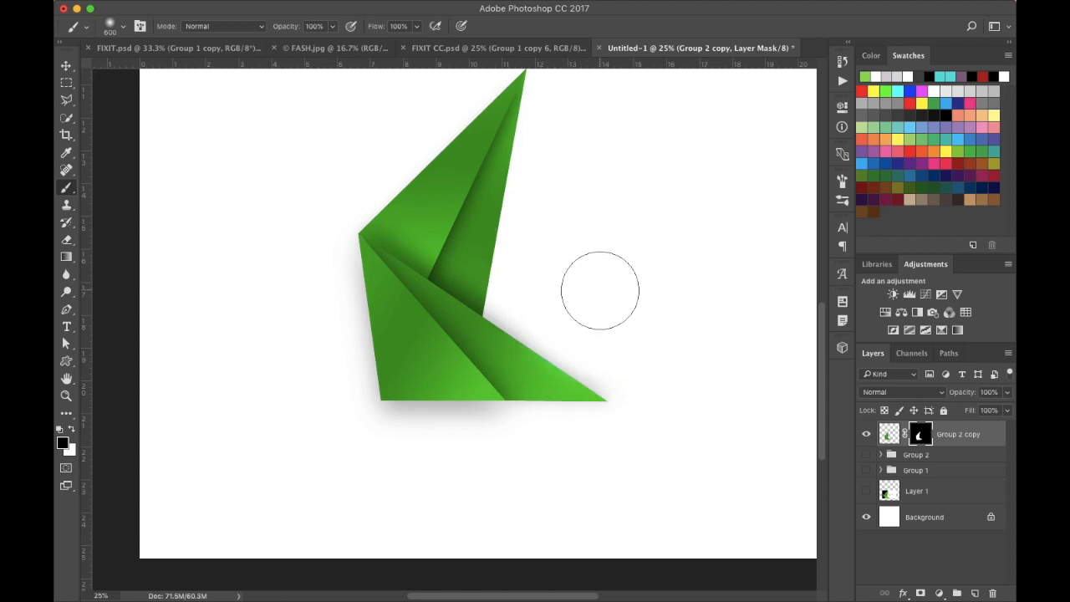
right_click(578, 275)
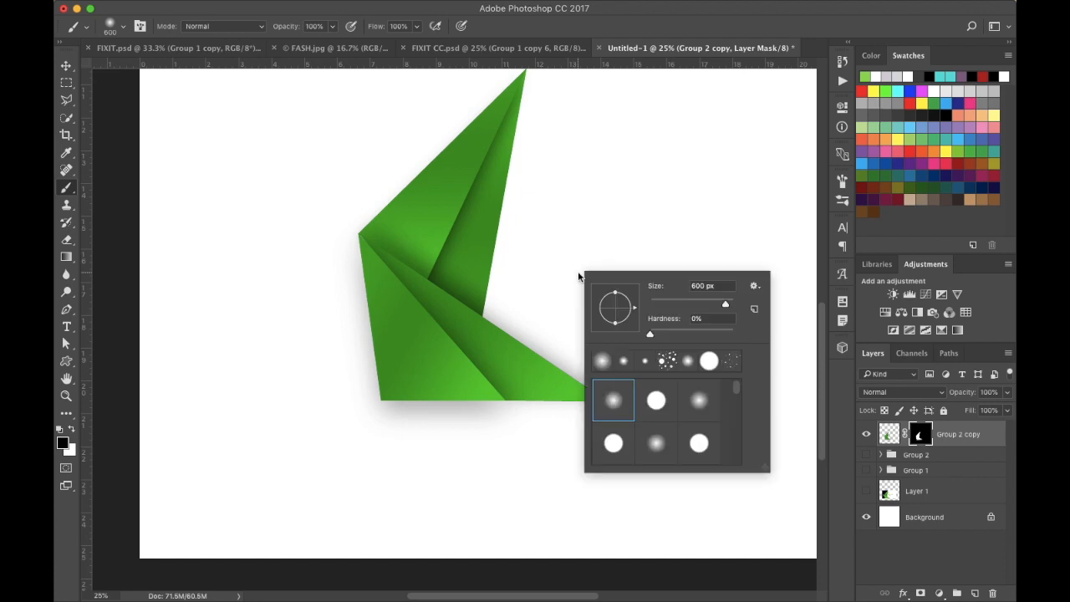
mouse_move(651, 335)
mouse_down()
mouse_move(757, 334)
mouse_move(719, 303)
mouse_move(687, 303)
mouse_up()
key(Return)
drag(532, 325, 614, 390)
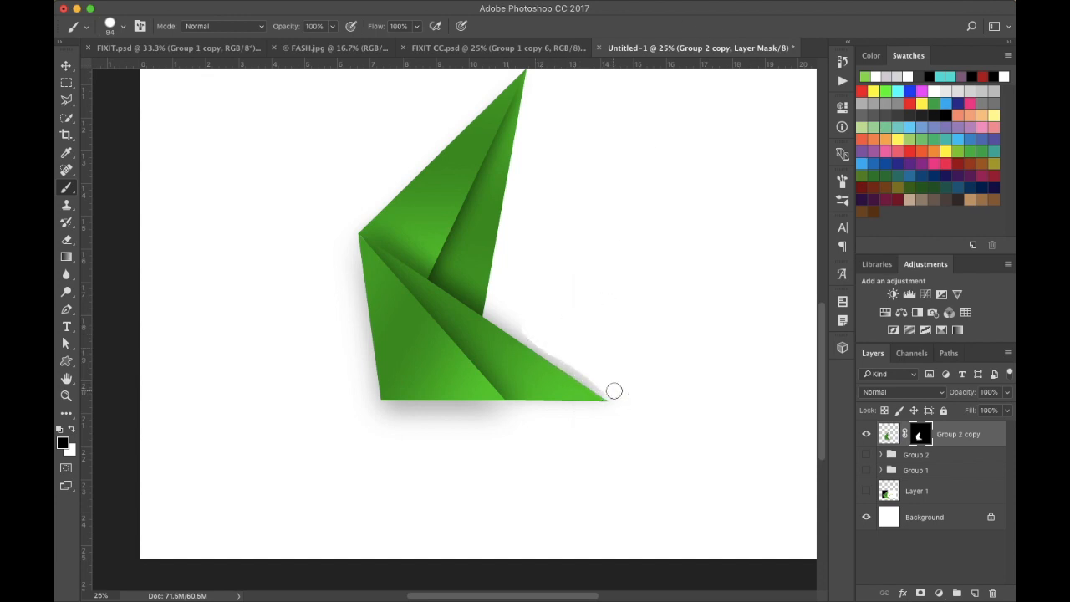
- Paint on the mask along the lower-right diagonal edge to remove the leftover shadow
key(super+plus)
key(super+plus)
key(super+plus)
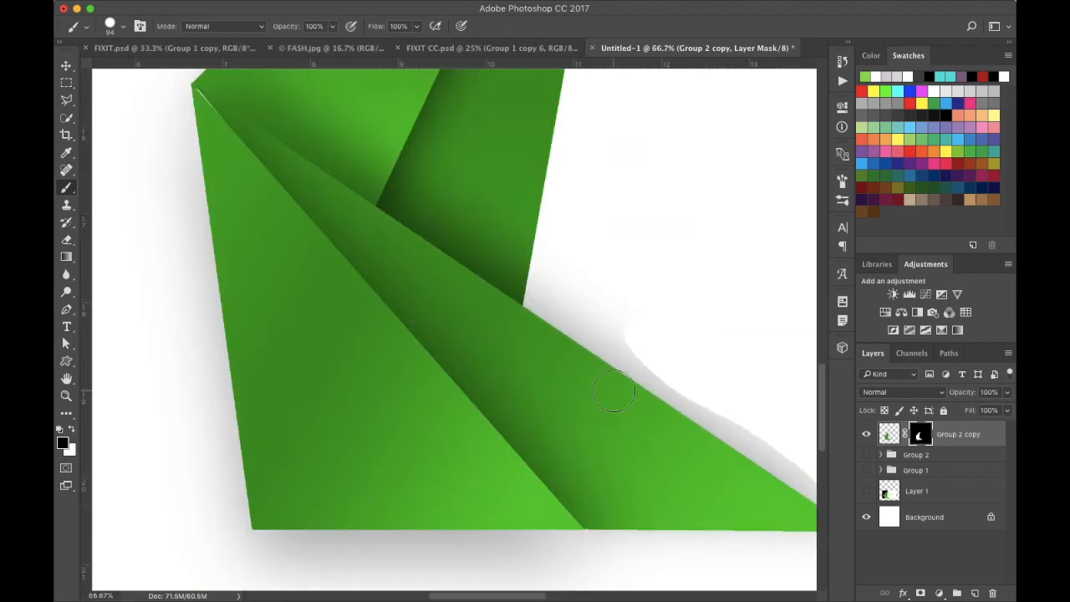
scroll(614, 389, right, 3)
mouse_move(456, 239)
mouse_down()
mouse_move(440, 264)
mouse_move(438, 234)
mouse_move(431, 272)
mouse_move(471, 286)
mouse_move(533, 338)
mouse_up()
mouse_move(557, 351)
mouse_down()
mouse_move(675, 421)
mouse_move(756, 487)
mouse_up()
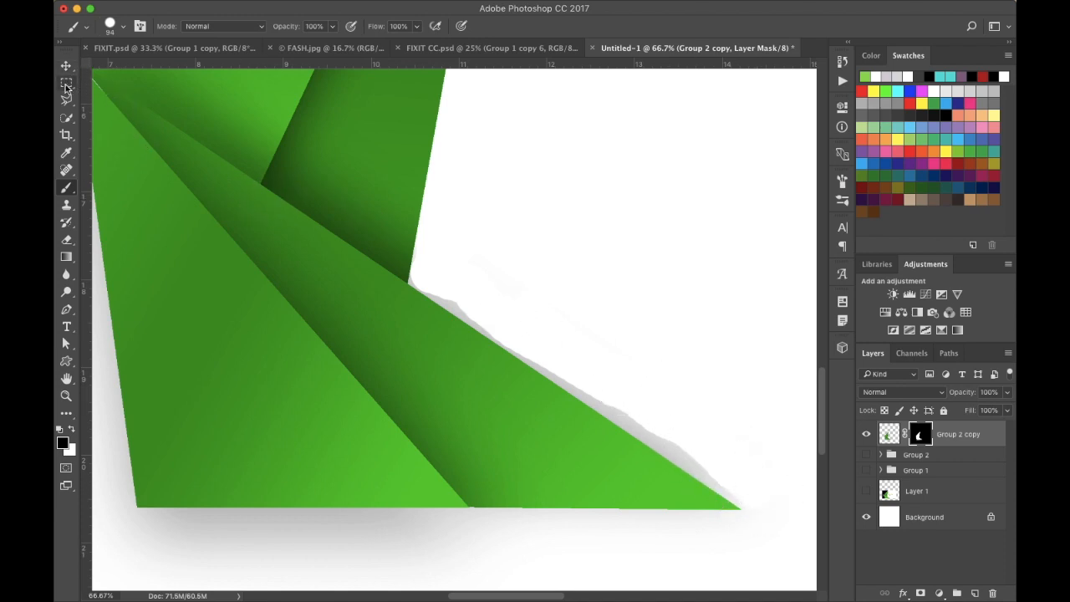
click(756, 494)
drag(757, 493, 692, 437)
scroll(328, 385, left, 5)
scroll(327, 385, down, 2)
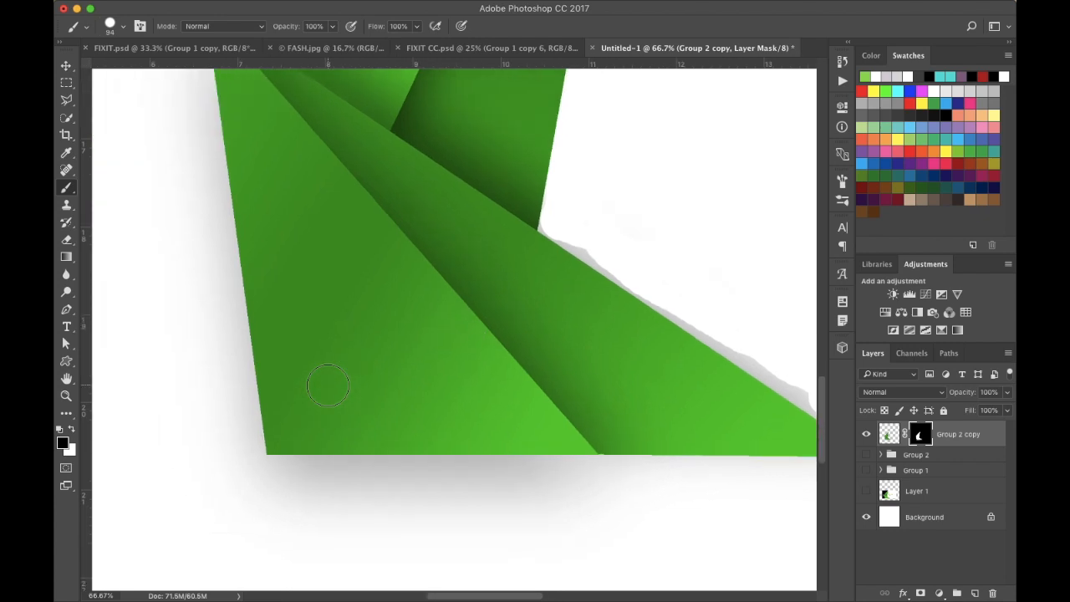
- Enlarge the brush to 700 px and paint out the shadow remnants below the shape on the mask
right_click(258, 460)
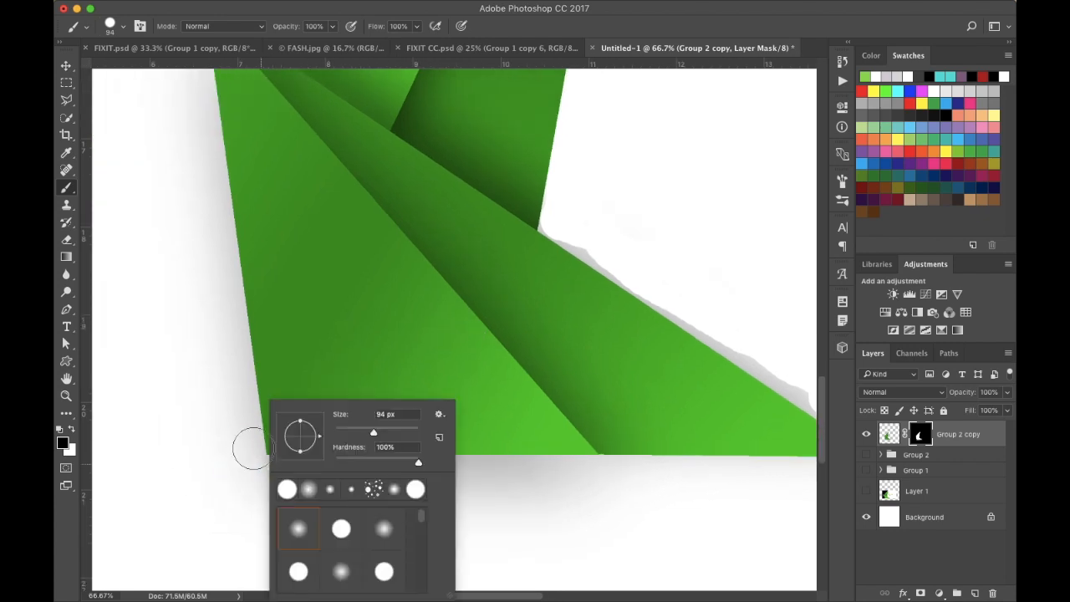
key(Escape)
scroll(195, 527, down, 5)
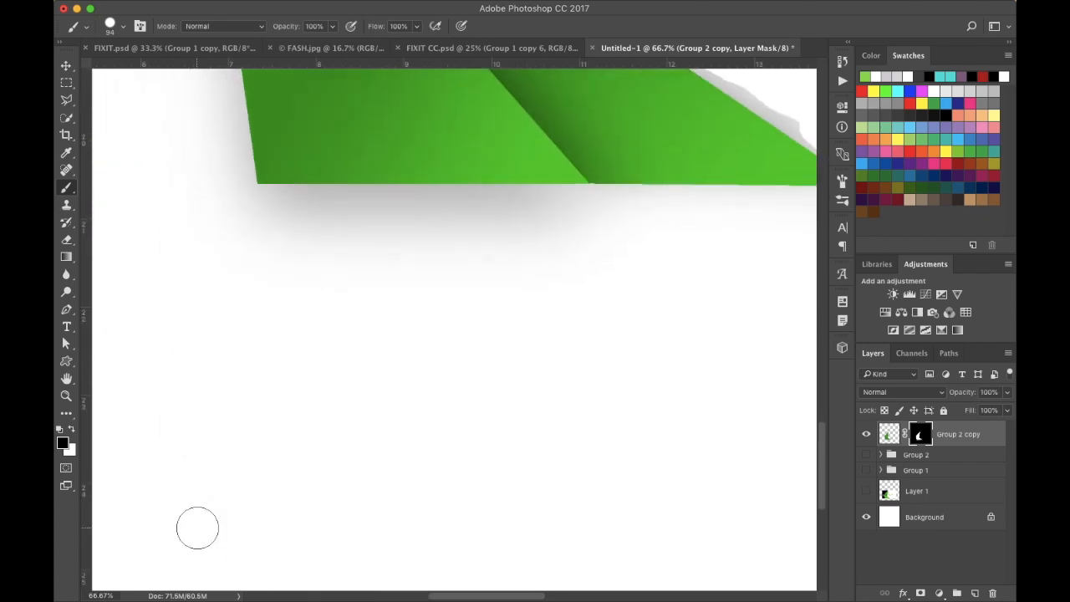
key(super+minus)
key(super+minus)
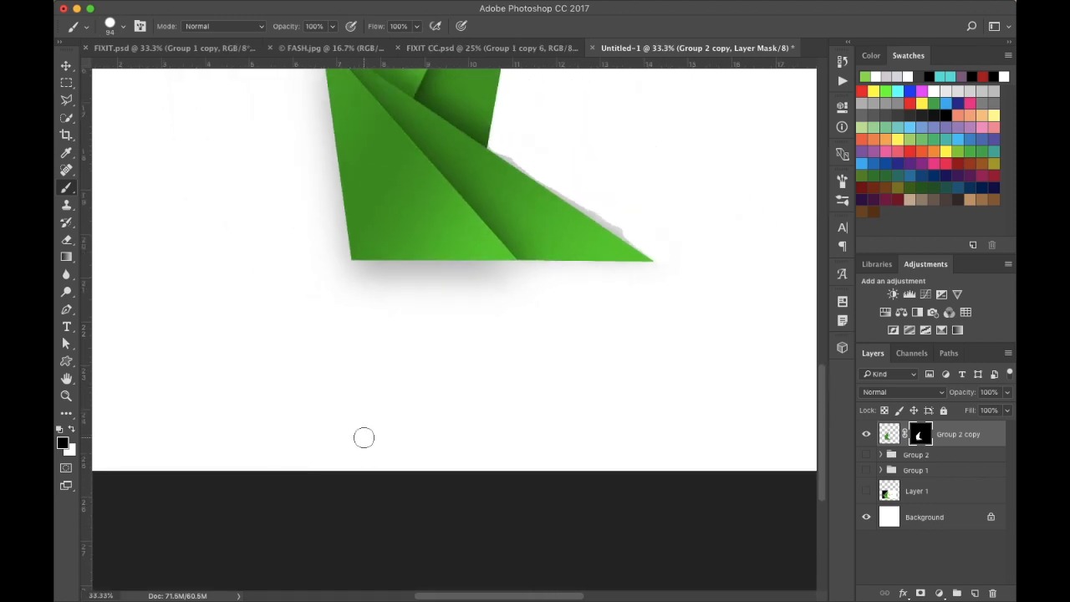
key(bracketright)
key(bracketright)
key(bracketright)
key(bracketright)
key(bracketright)
key(bracketright)
key(bracketright)
key(bracketright)
key(bracketright)
key(bracketright)
key(bracketright)
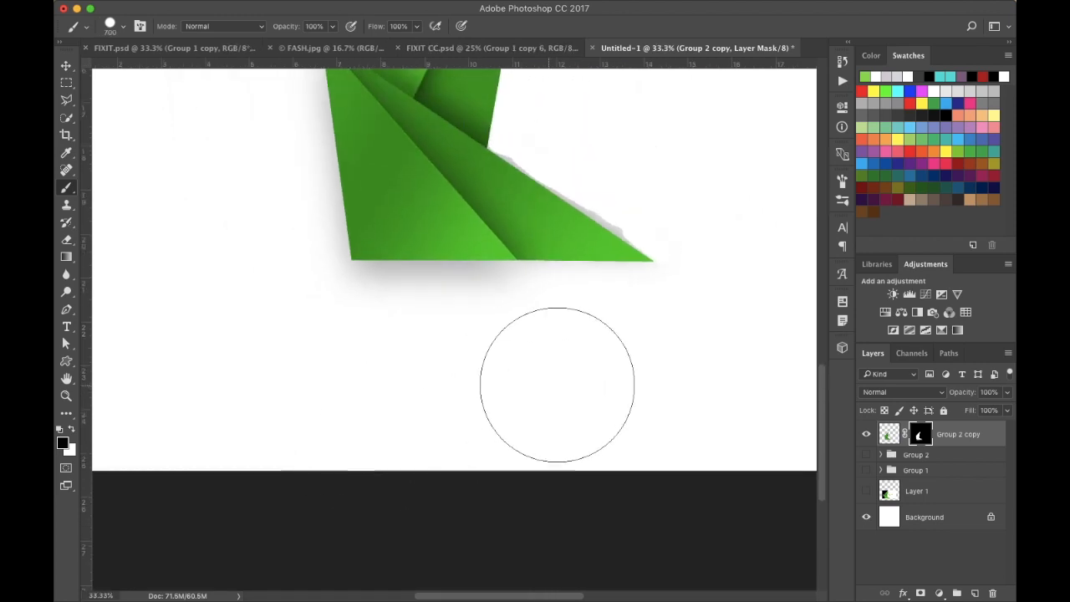
mouse_move(612, 347)
mouse_down()
mouse_move(317, 351)
mouse_move(255, 326)
mouse_move(242, 297)
mouse_move(256, 229)
mouse_move(246, 187)
mouse_up()
- Paint on the mask around the upper point of the shape to clean the surrounding area
scroll(250, 225, up, 3)
mouse_move(268, 330)
mouse_down()
mouse_move(247, 260)
mouse_move(260, 233)
mouse_move(245, 195)
mouse_move(246, 139)
mouse_up()
scroll(264, 192, up, 6)
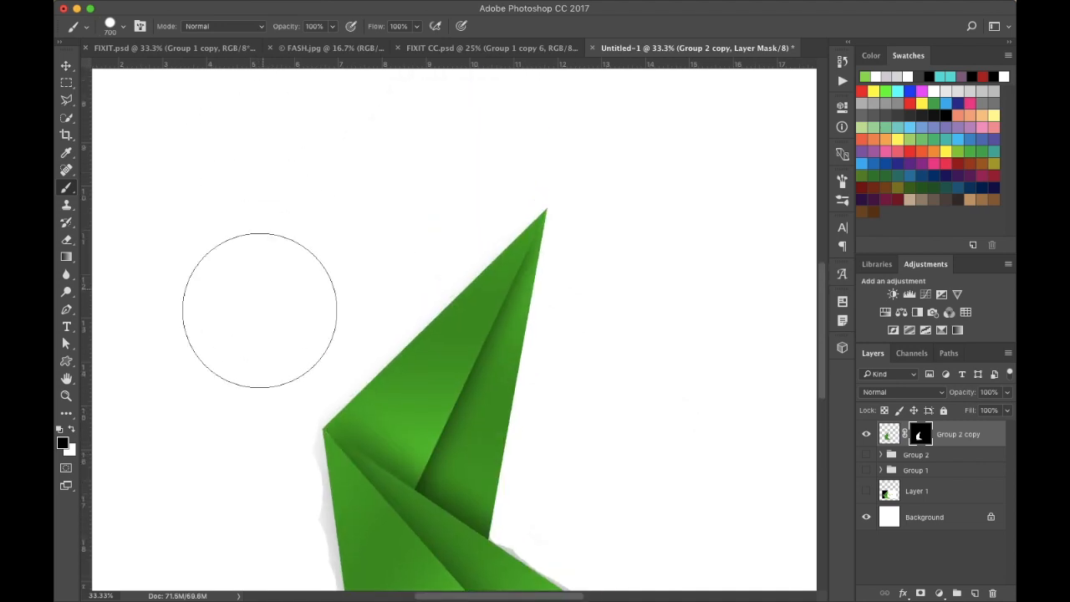
mouse_move(269, 355)
mouse_down()
mouse_move(346, 282)
mouse_move(377, 227)
mouse_move(516, 136)
mouse_up()
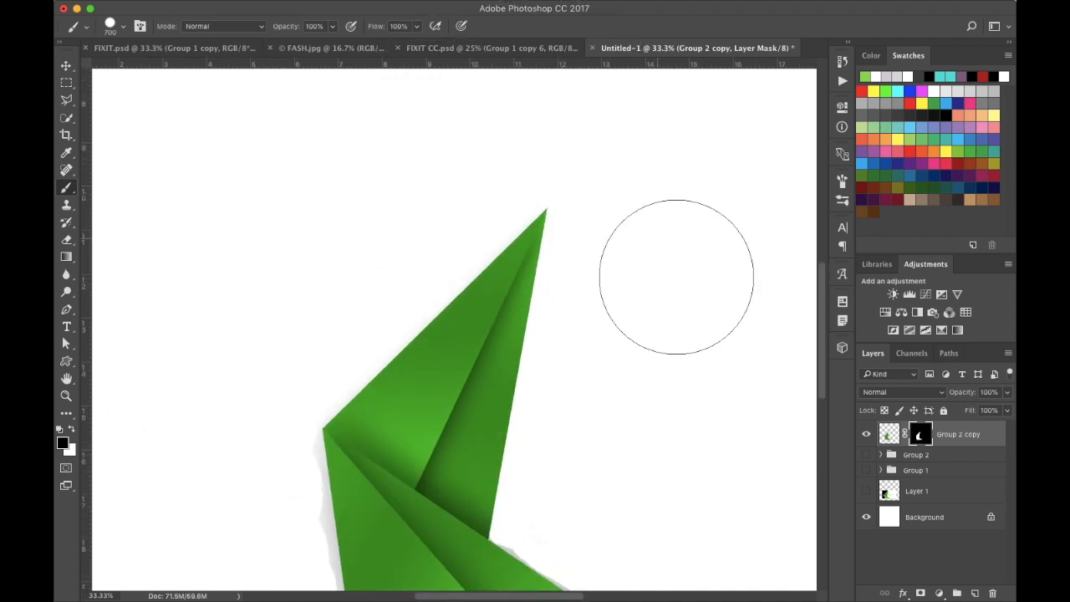
mouse_move(626, 294)
mouse_down()
mouse_move(629, 341)
mouse_move(616, 376)
mouse_move(585, 399)
mouse_move(582, 470)
mouse_move(584, 426)
mouse_up()
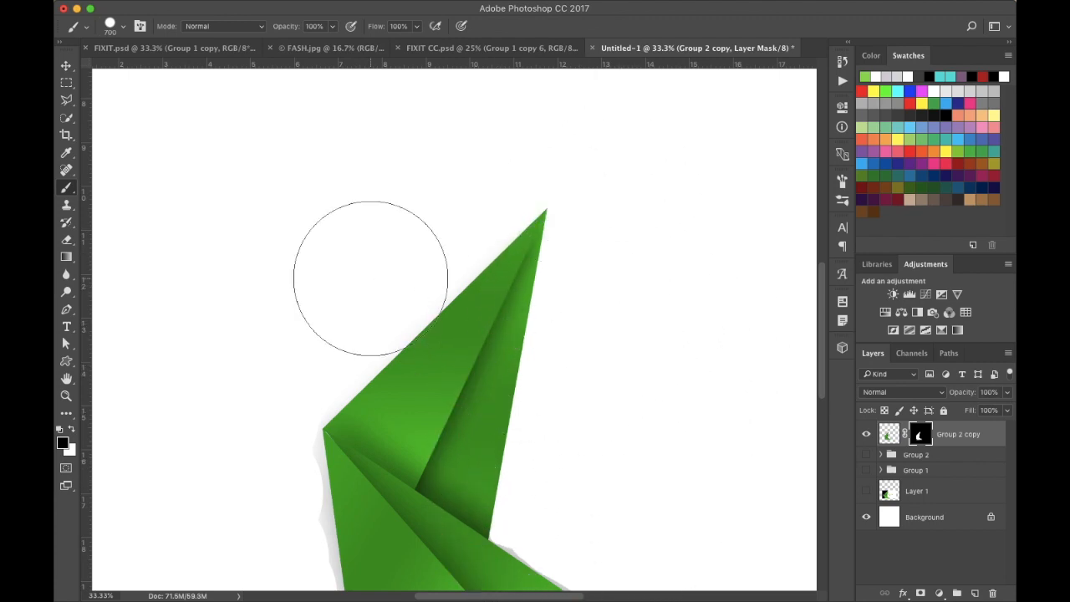
- Switch to the Magic Wand Tool and select the white area around the shape
click(69, 67)
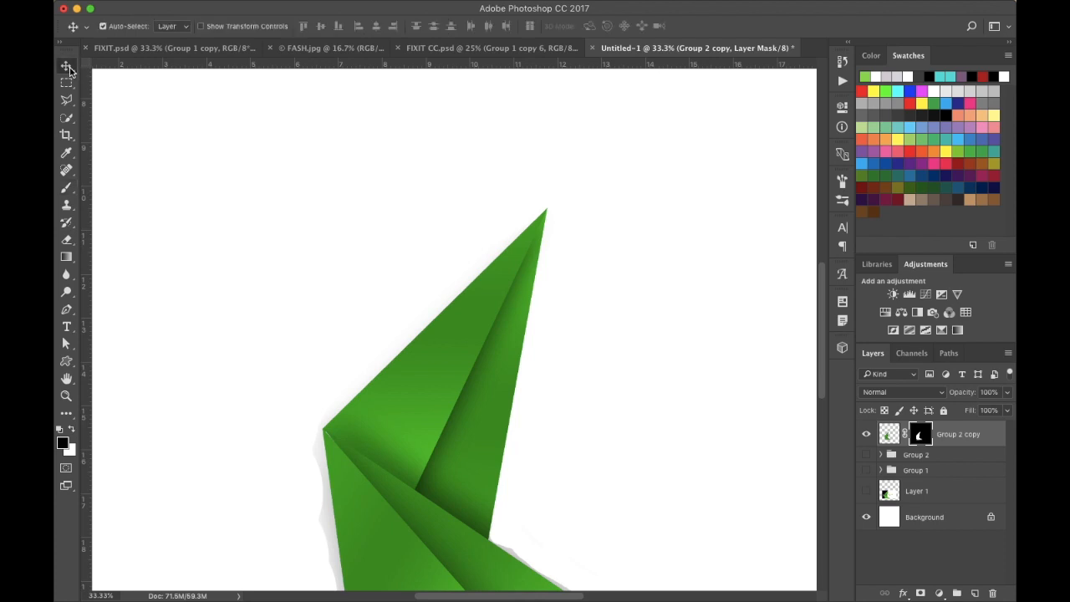
click(69, 123)
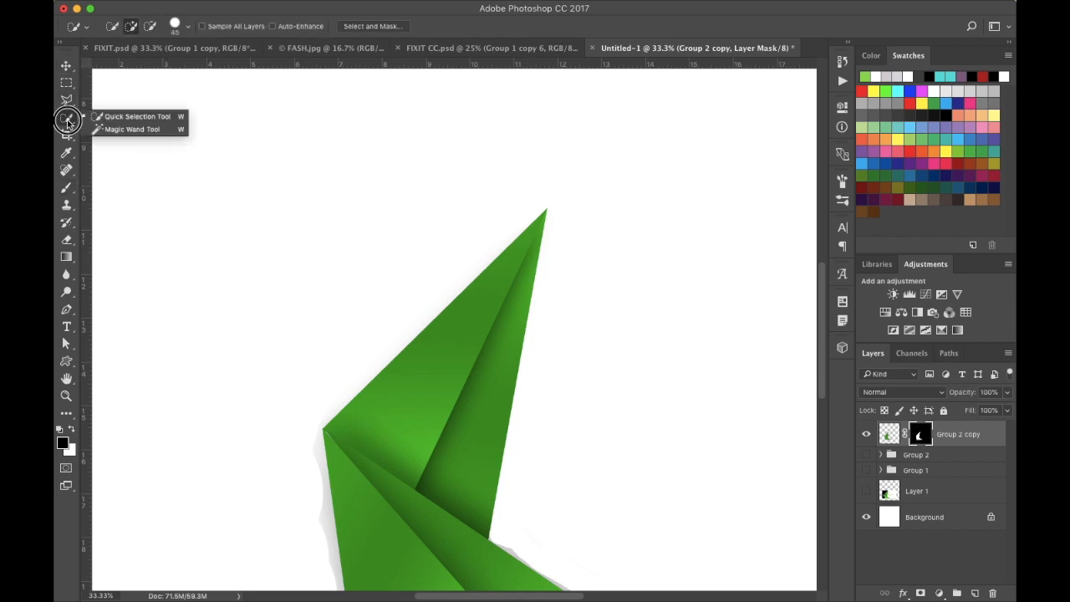
click(117, 130)
scroll(349, 330, down, 5)
scroll(349, 329, left, 3)
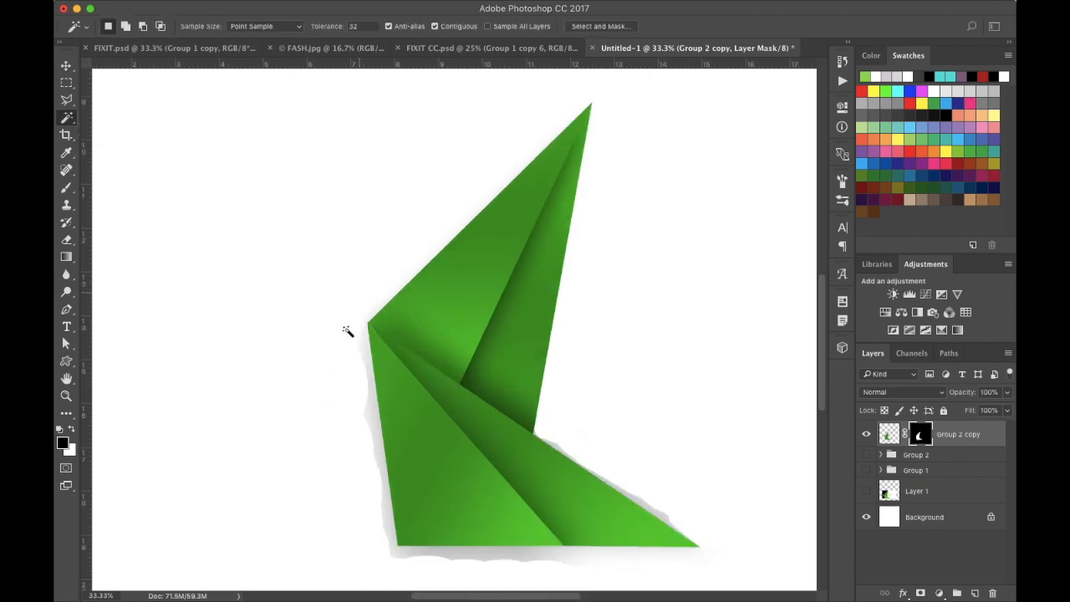
click(405, 382)
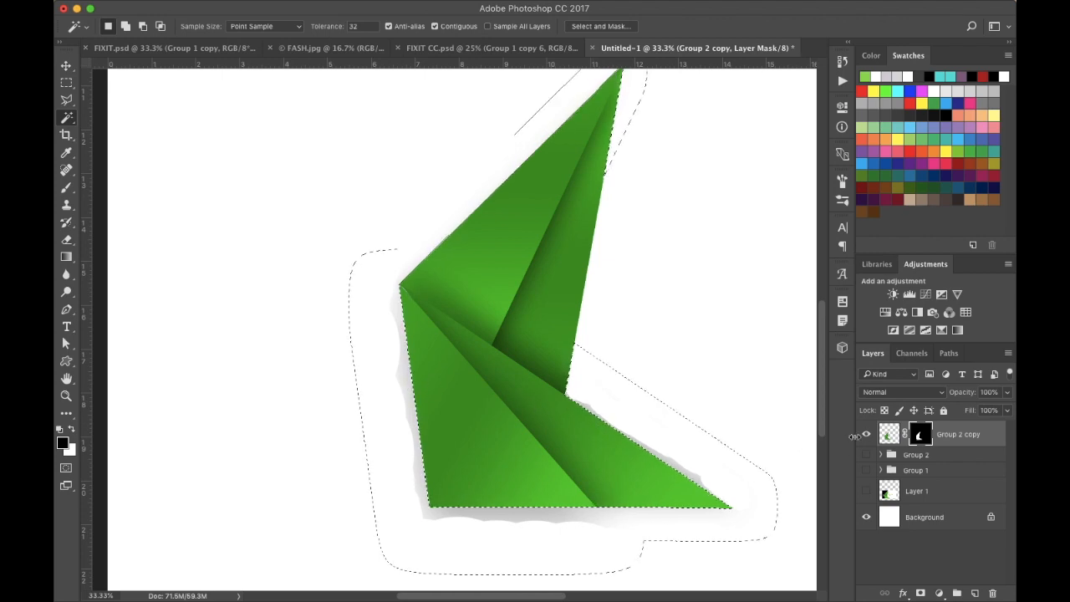
- Fill the selected area around the shape with black on the Group 2 copy layer mask to hide the shadow, then deselect
scroll(812, 428, right, 5)
scroll(813, 428, down, 2)
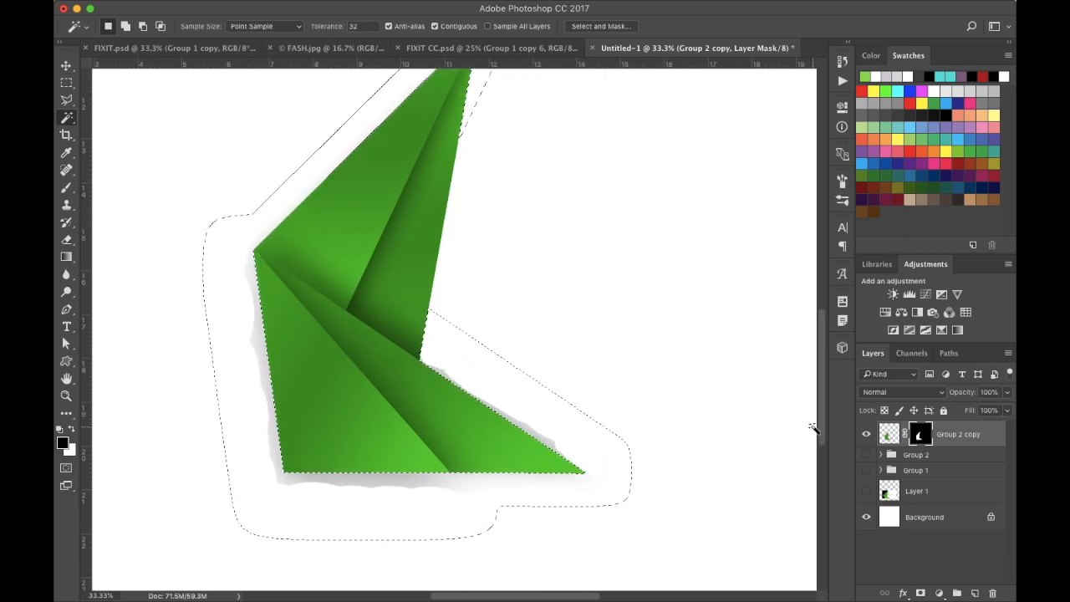
key(super+minus)
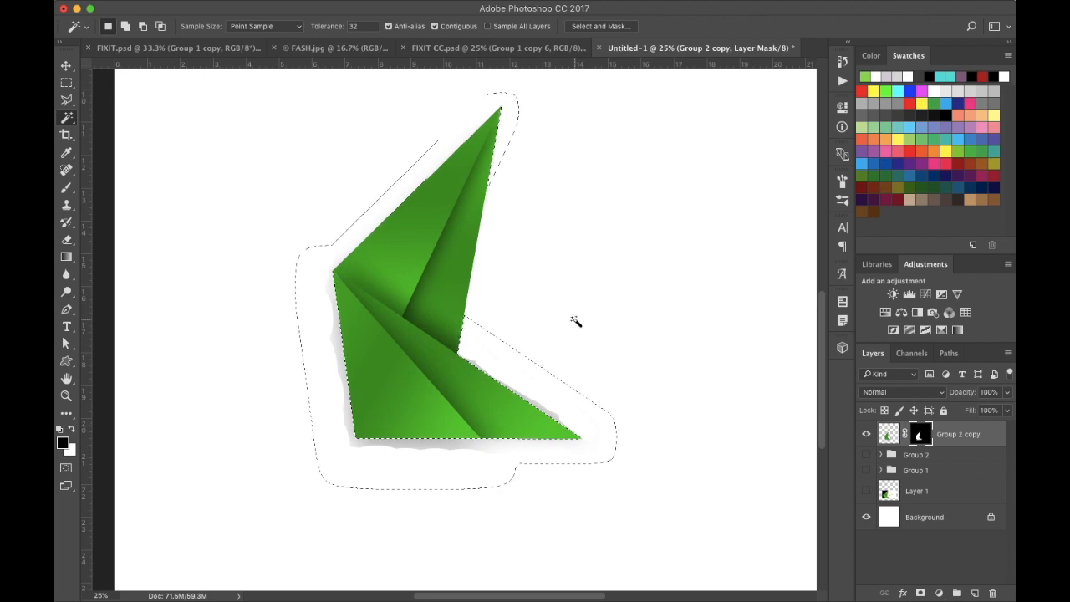
click(67, 67)
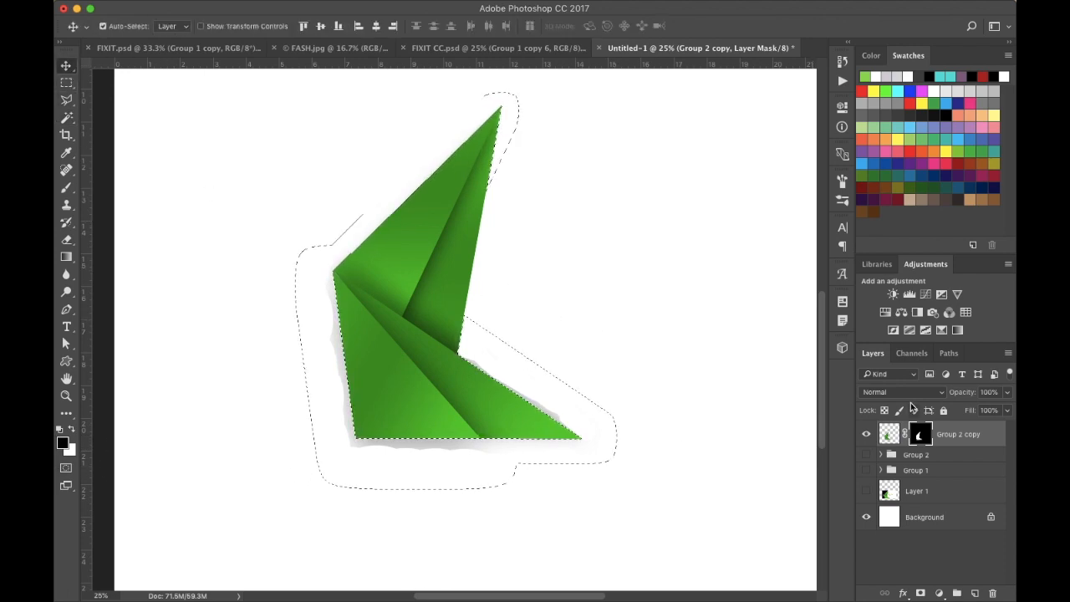
click(919, 438)
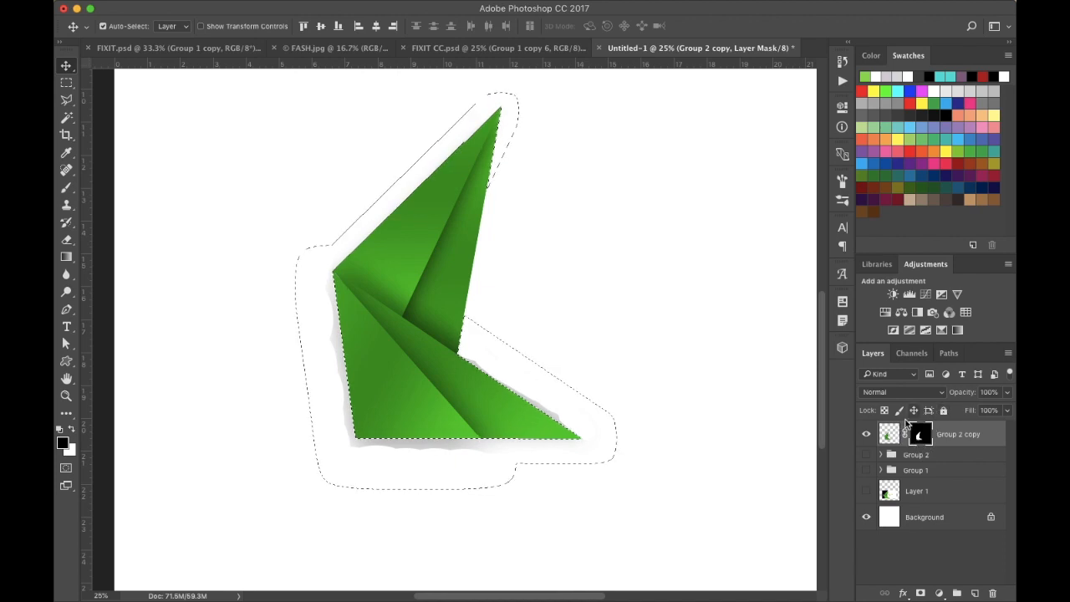
click(889, 433)
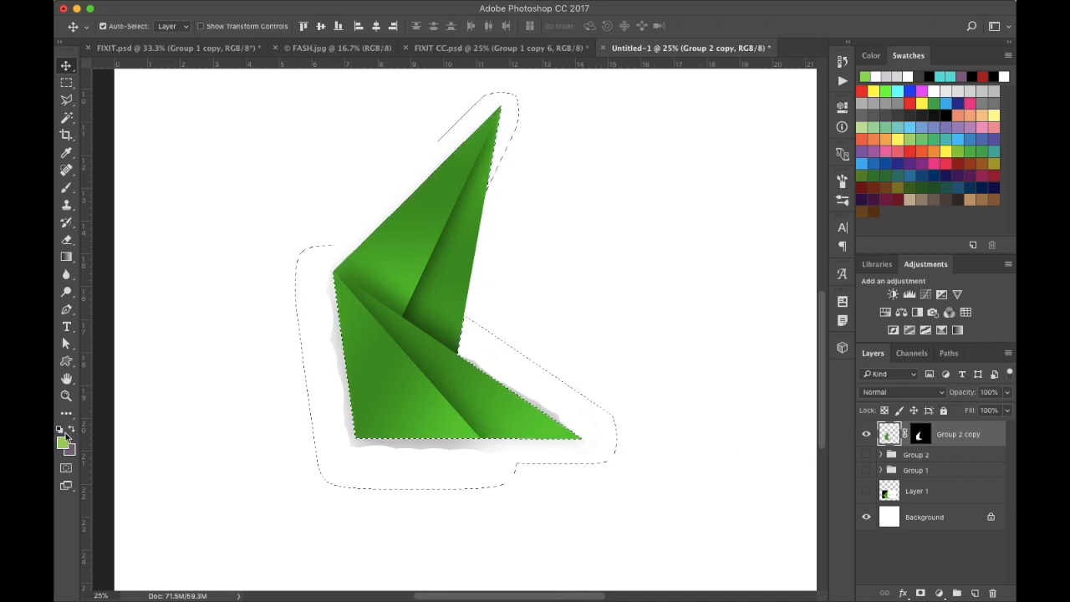
click(921, 435)
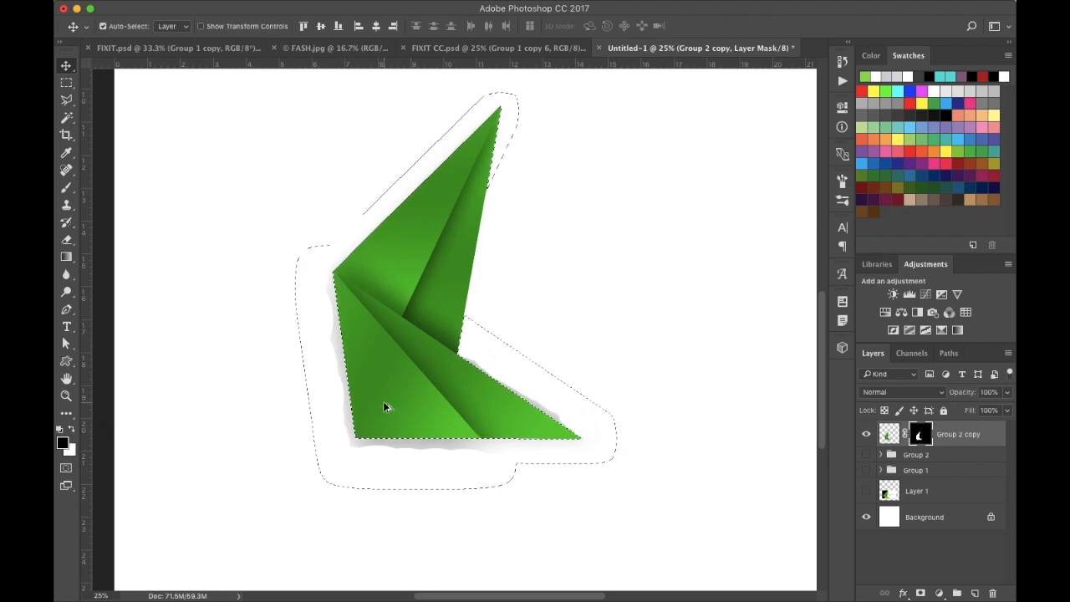
key(alt+BackSpace)
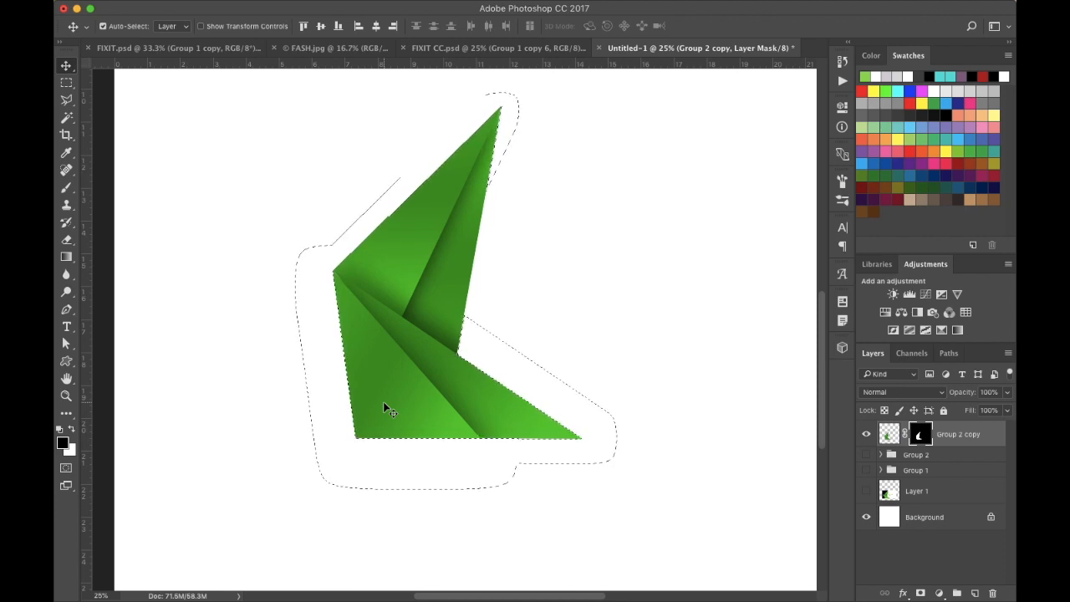
key(super+d)
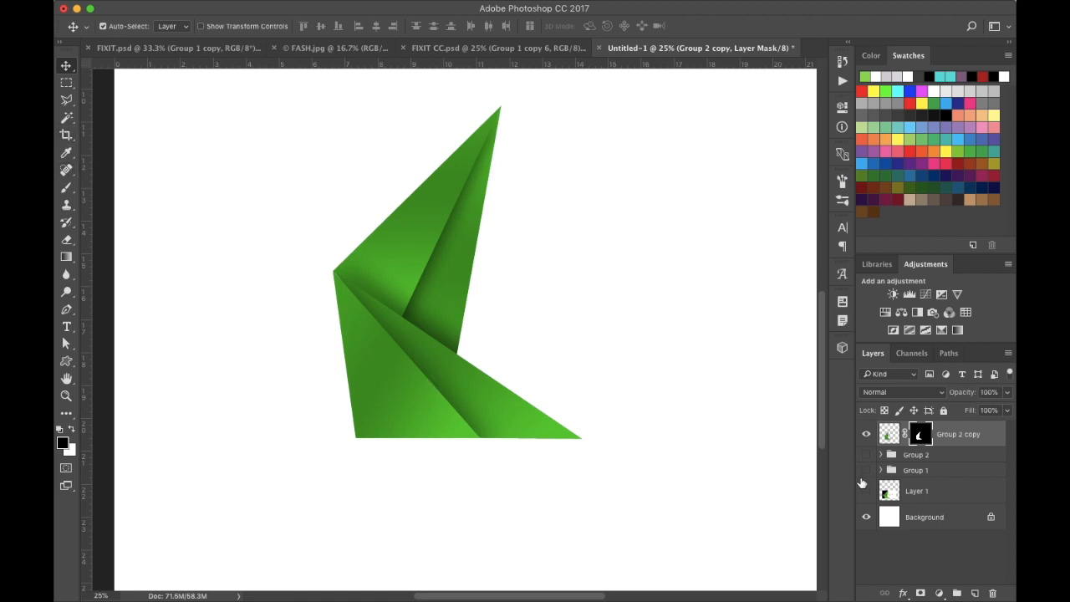
- Show the reference image layer and move it left beside the rebuilt shape for comparison
click(867, 496)
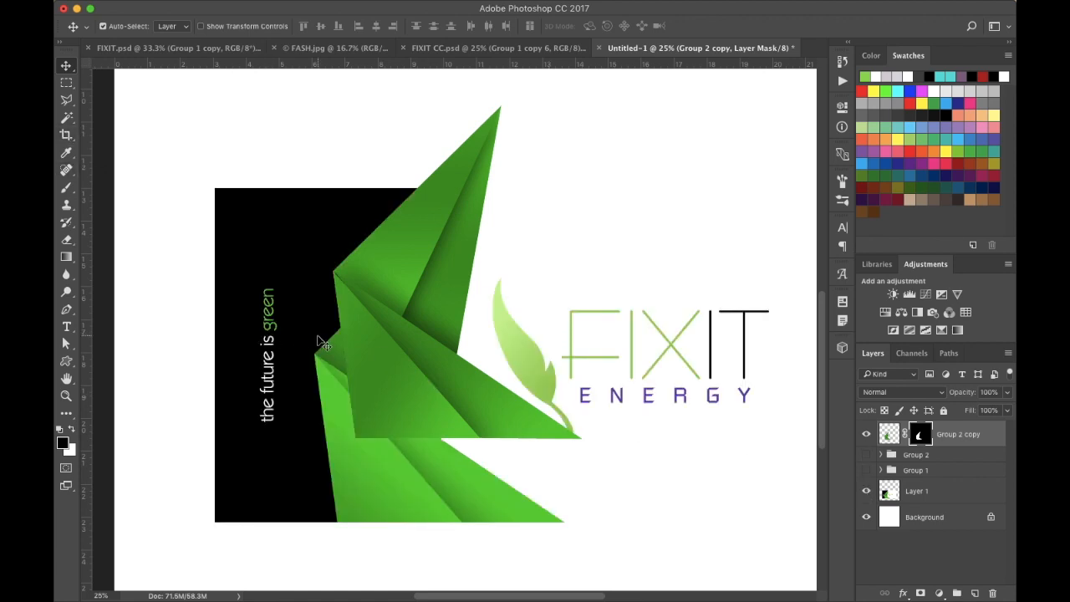
drag(320, 384, 197, 334)
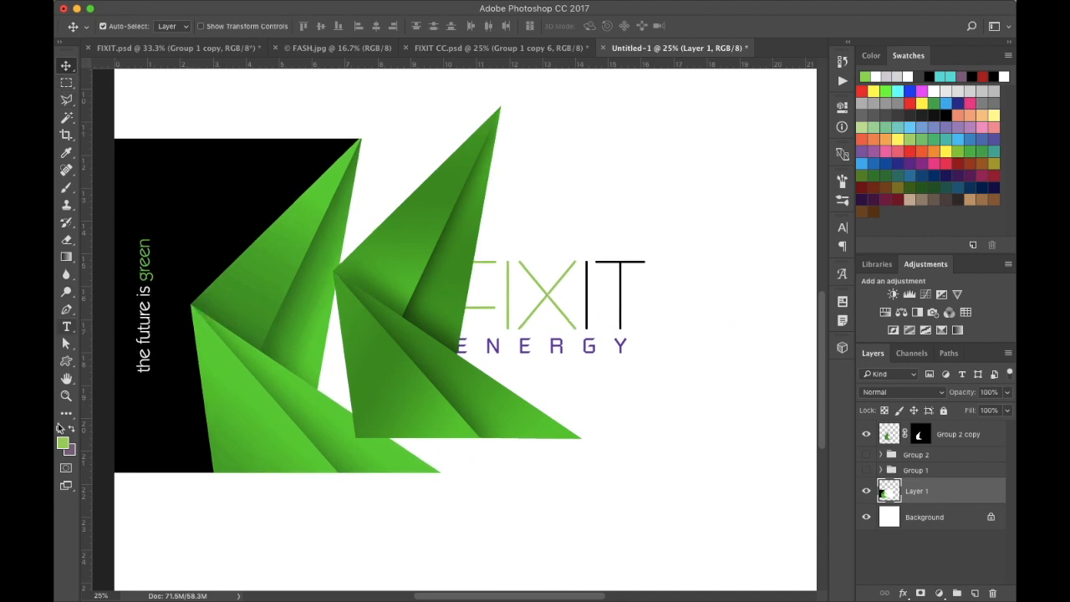
- Try painting on the Group 2 copy layer mask with a 250 px brush, then undo the stroke
click(921, 435)
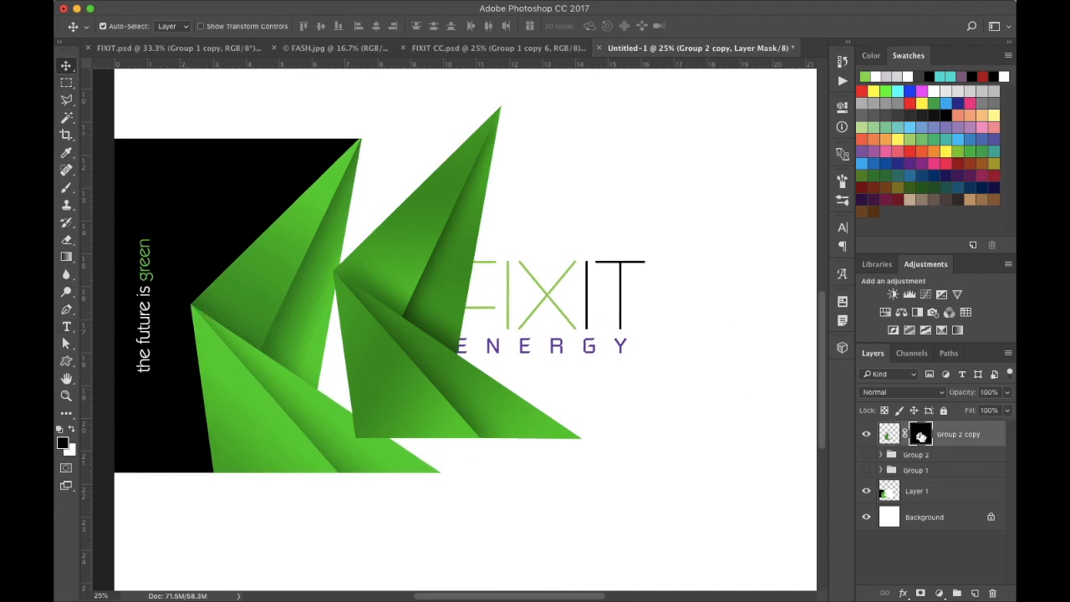
click(68, 190)
key(bracketleft)
key(bracketleft)
key(bracketleft)
key(bracketleft)
key(bracketleft)
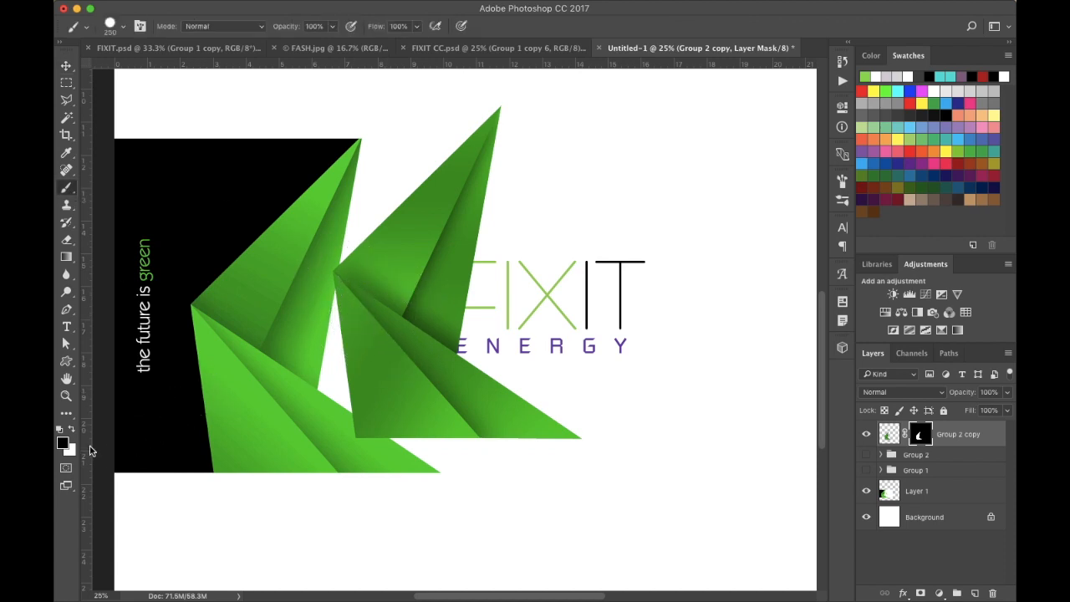
mouse_move(417, 253)
mouse_down()
mouse_move(411, 320)
mouse_move(387, 308)
mouse_move(388, 287)
mouse_move(428, 375)
mouse_up()
mouse_move(383, 268)
mouse_down()
mouse_move(407, 329)
mouse_move(437, 329)
mouse_move(423, 355)
mouse_up()
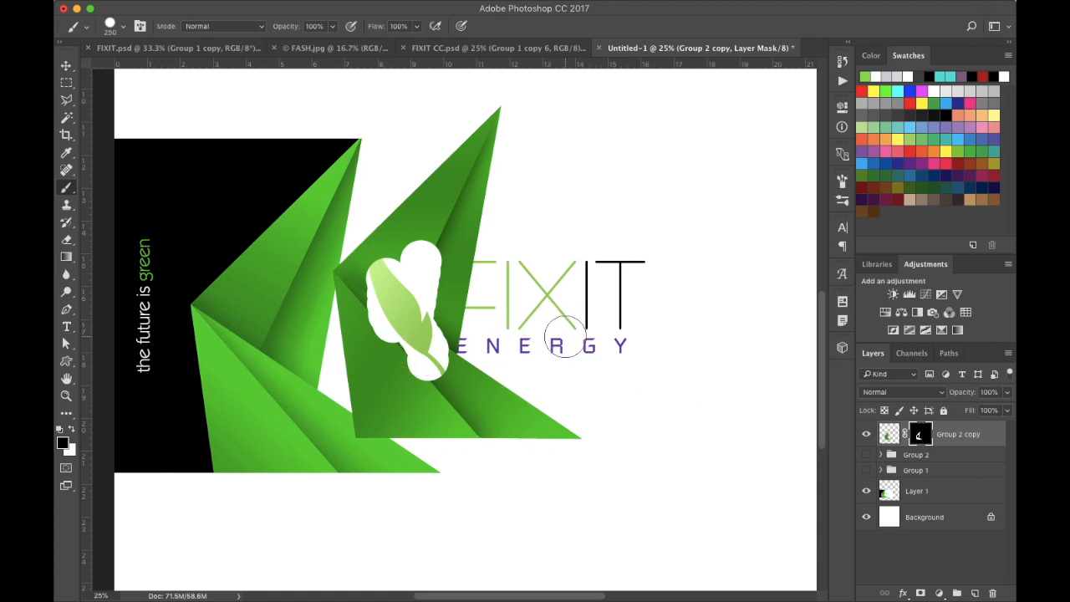
key(super+z)
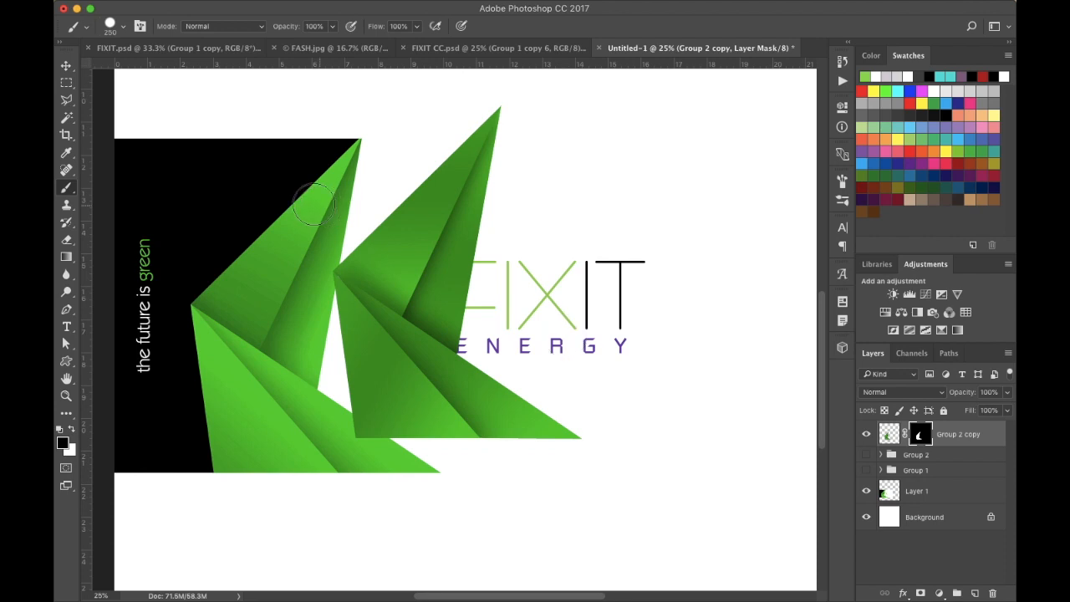
- Apply the layer mask on the Group 2 copy layer
click(65, 66)
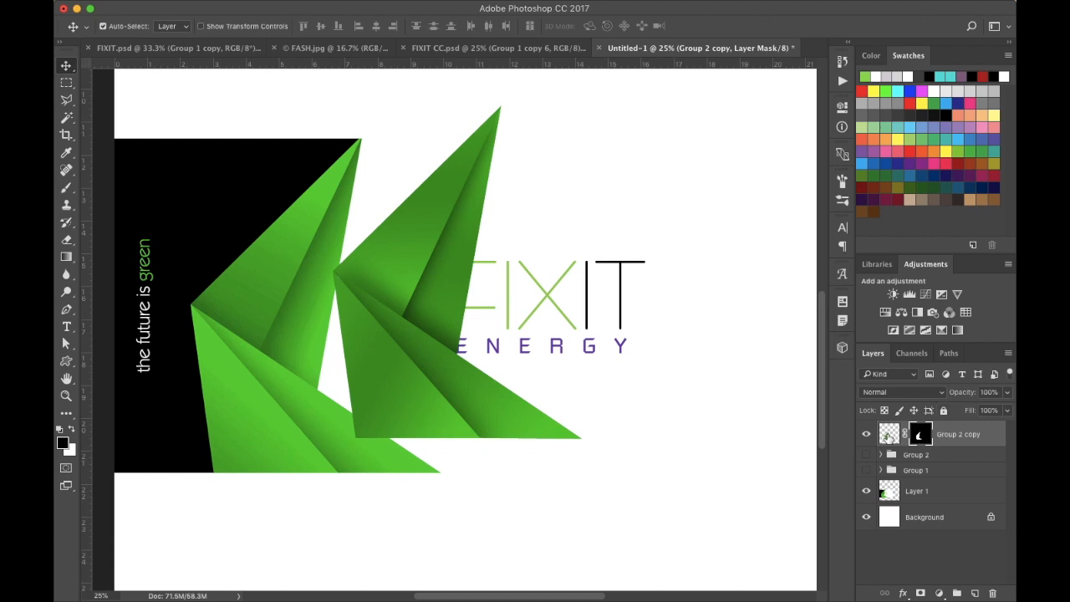
right_click(926, 441)
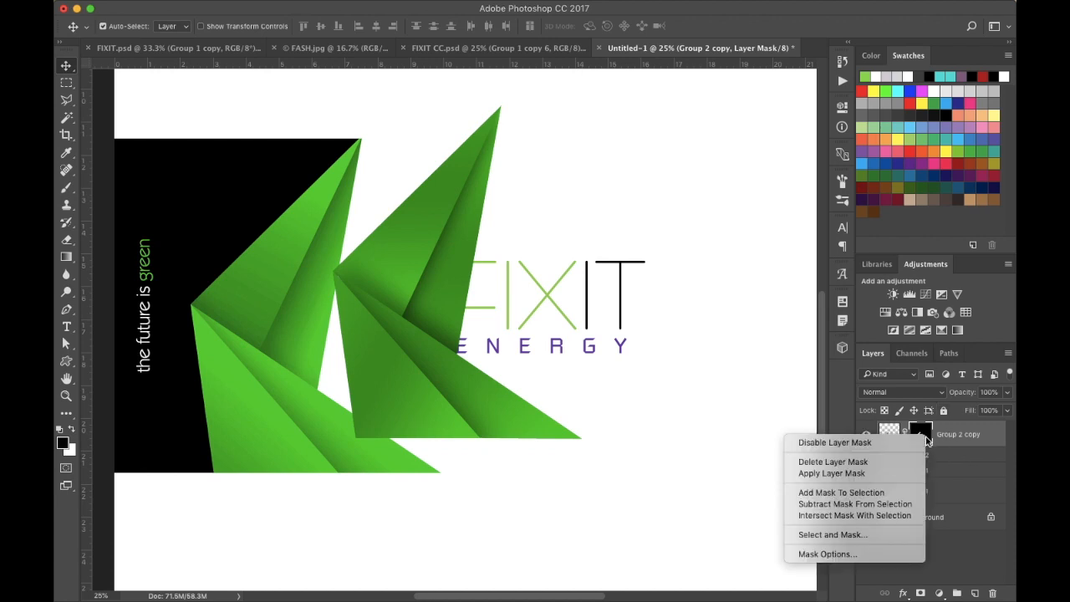
click(857, 474)
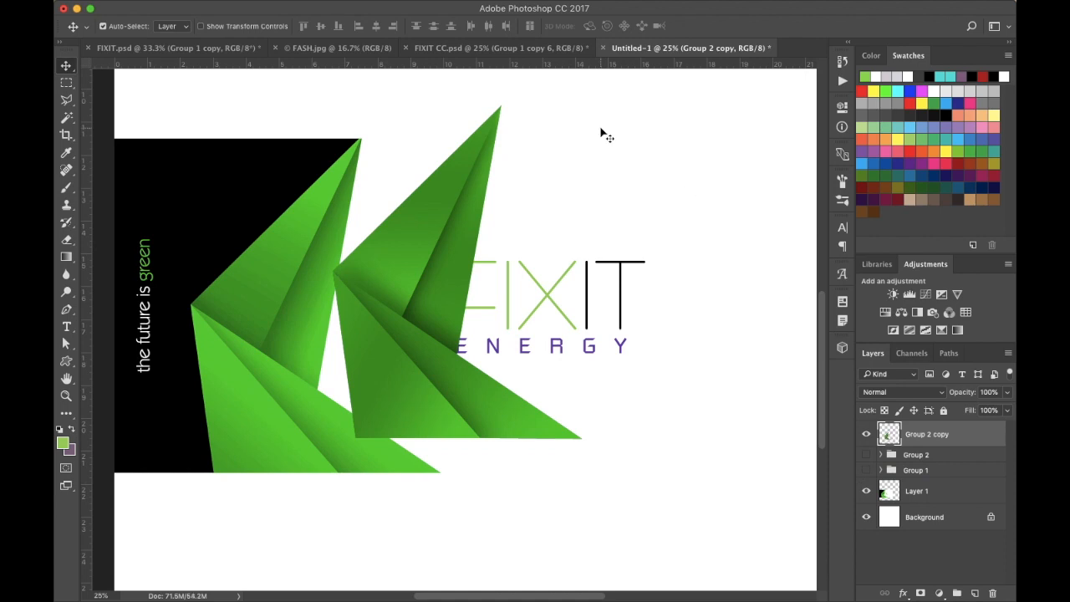
- Adjust Hue/Saturation on Group 2 copy, setting Saturation to +20 and Lightness to +14
mouse_move(294, 3)
click(238, 9)
mouse_move(285, 44)
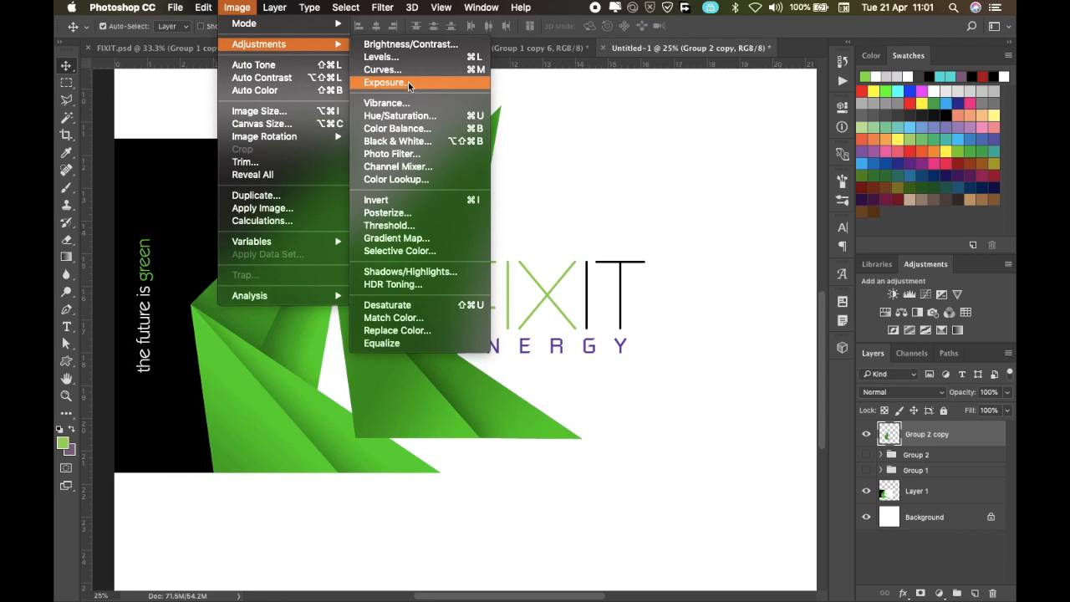
click(400, 115)
mouse_move(759, 361)
mouse_down()
mouse_move(797, 361)
mouse_move(768, 368)
mouse_up()
drag(758, 329, 770, 328)
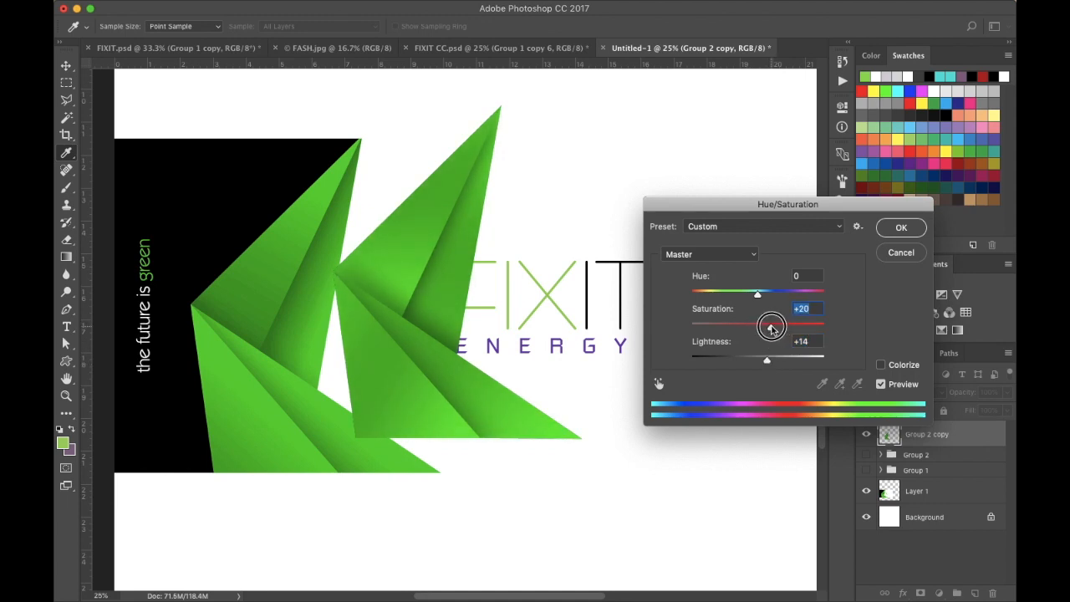
drag(771, 327, 770, 329)
click(898, 229)
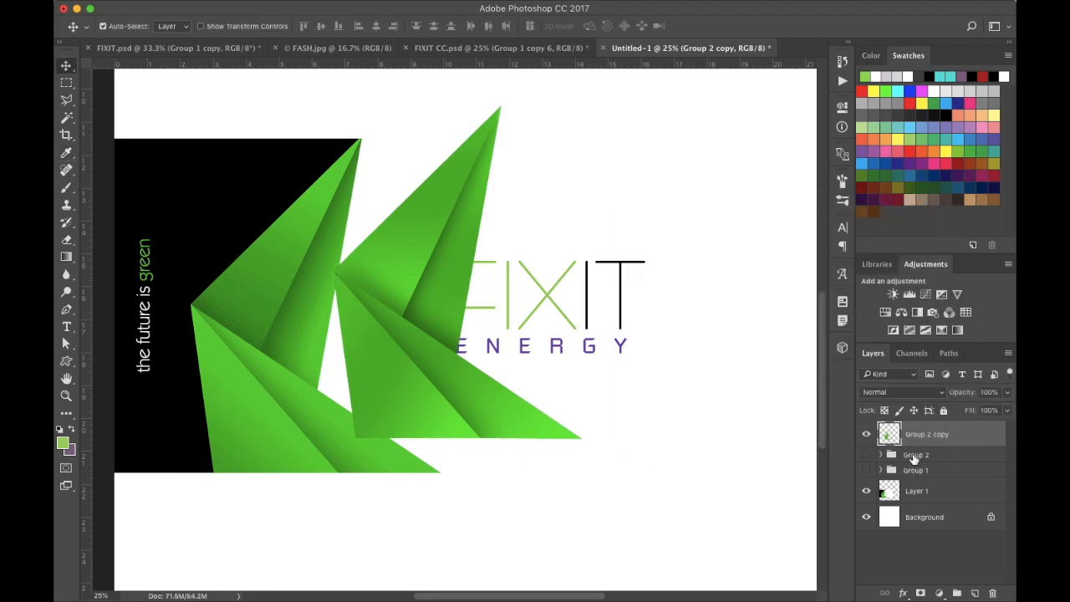
- Briefly toggle Group 2 for comparison, then hide the reference layer and show the Group 1 logo
click(866, 455)
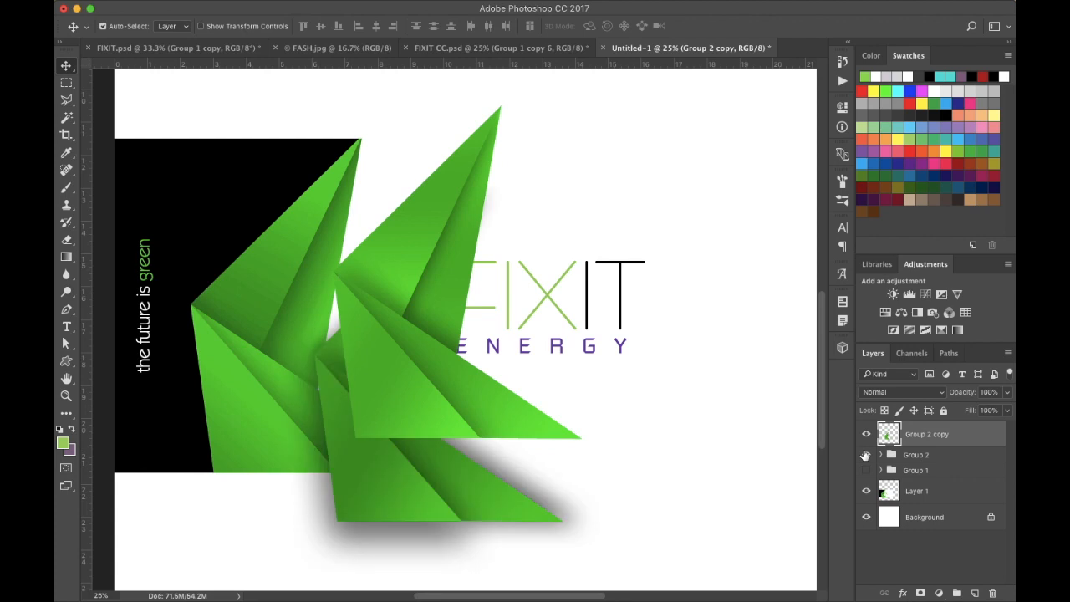
click(865, 456)
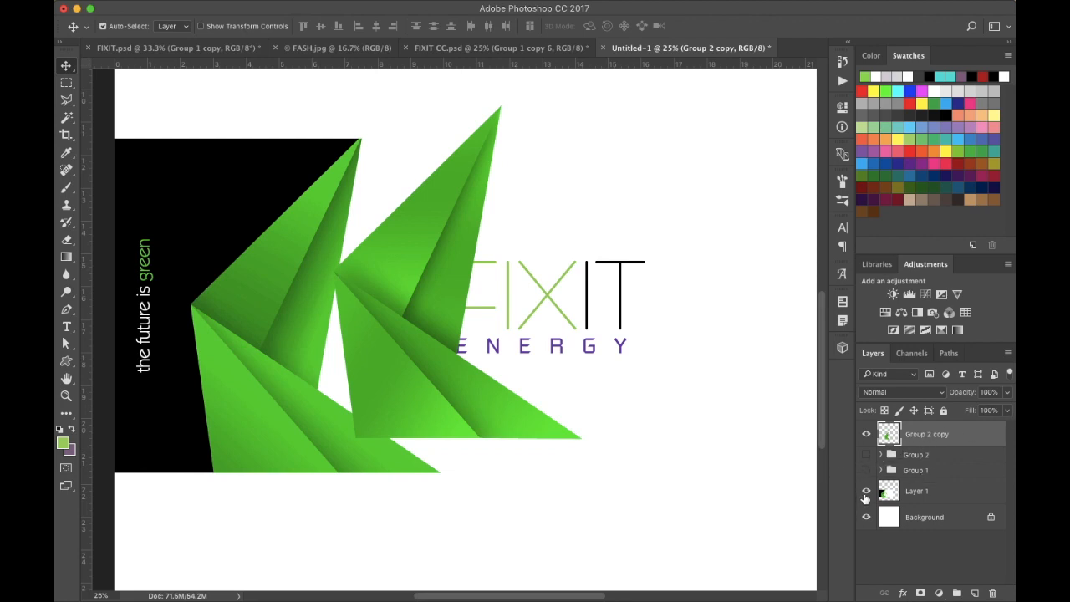
click(866, 492)
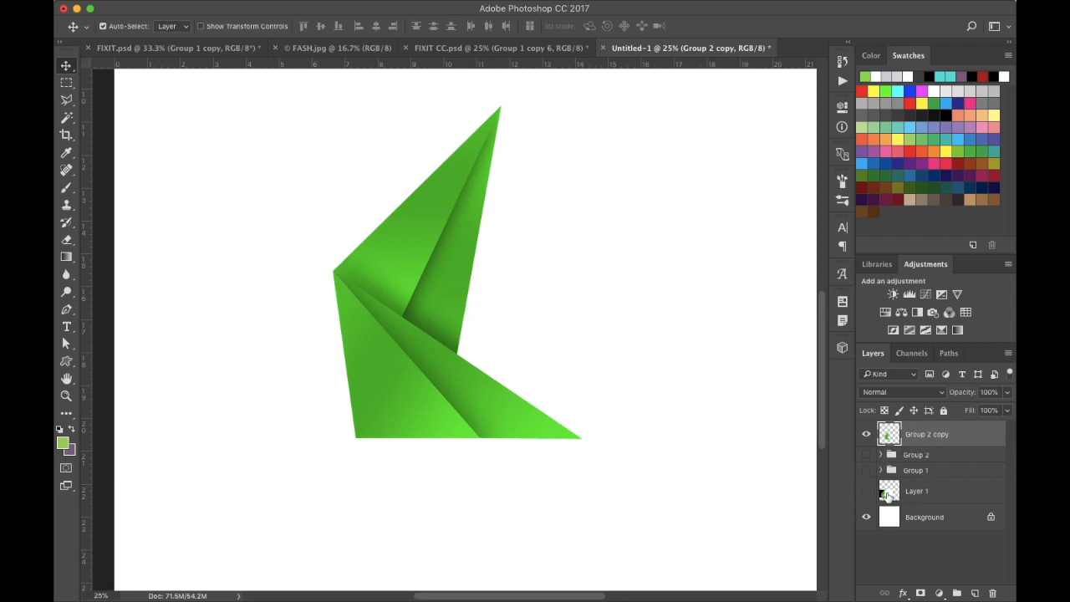
click(867, 471)
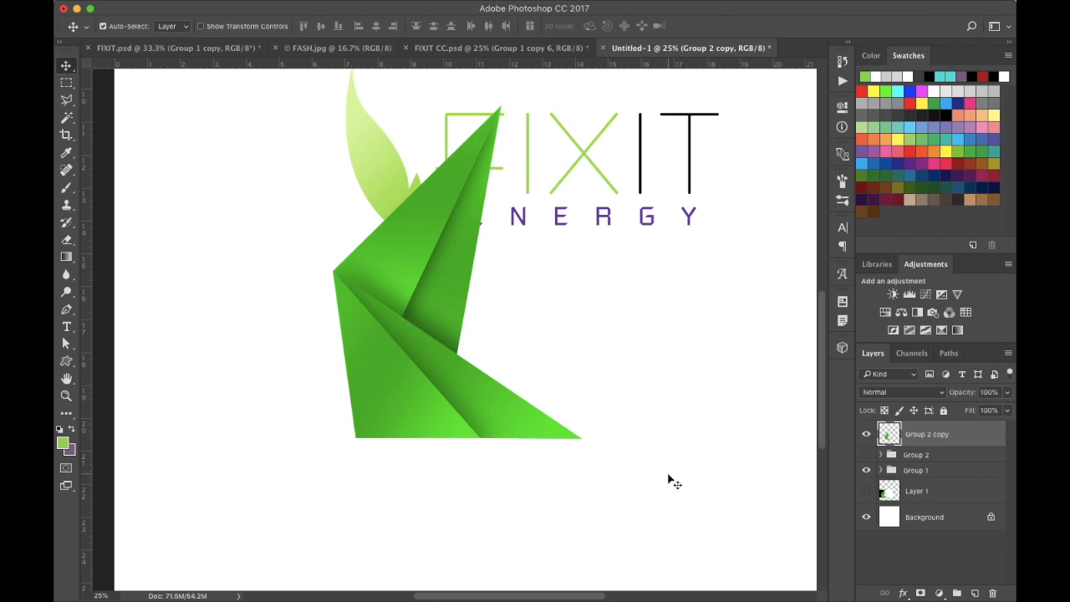
- Transform the Group 1 logo to shift it right, and move the green folded shape left beside it
key(super+minus)
key(super+minus)
key(super+minus)
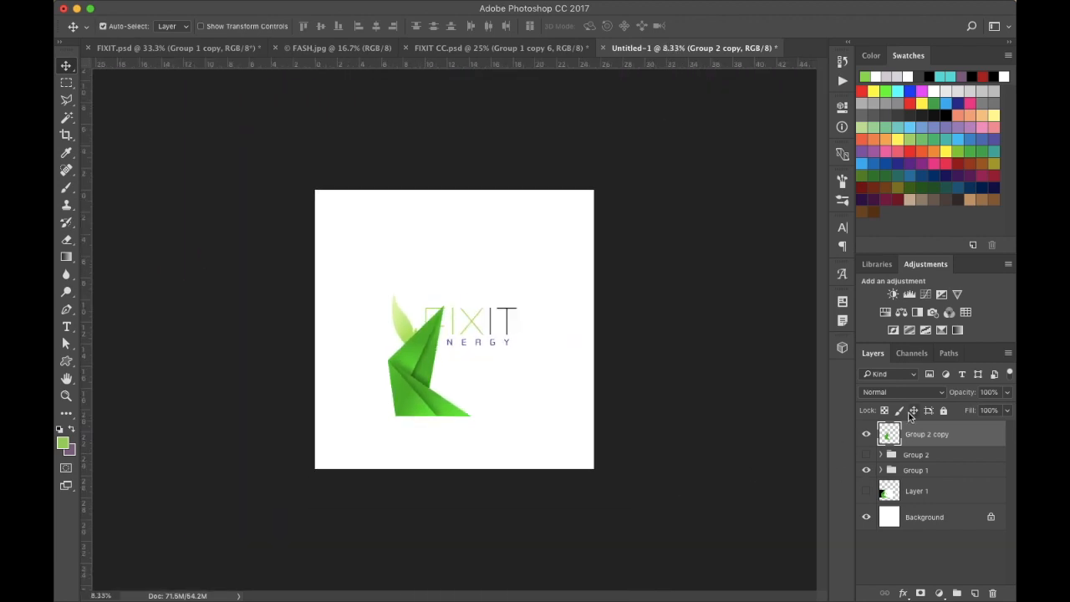
click(920, 470)
key(super+t)
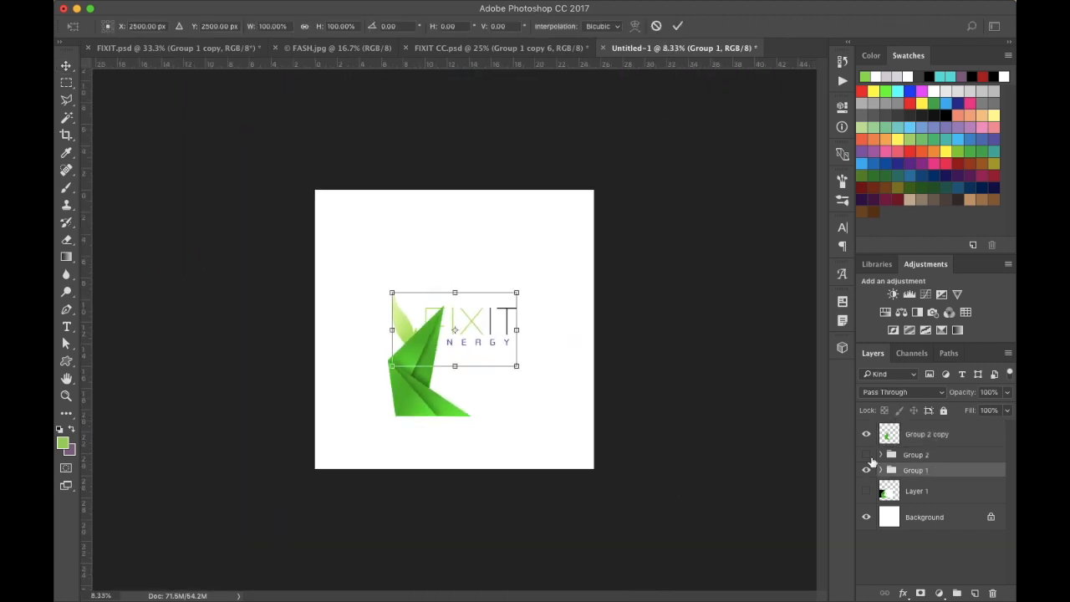
drag(490, 334, 513, 335)
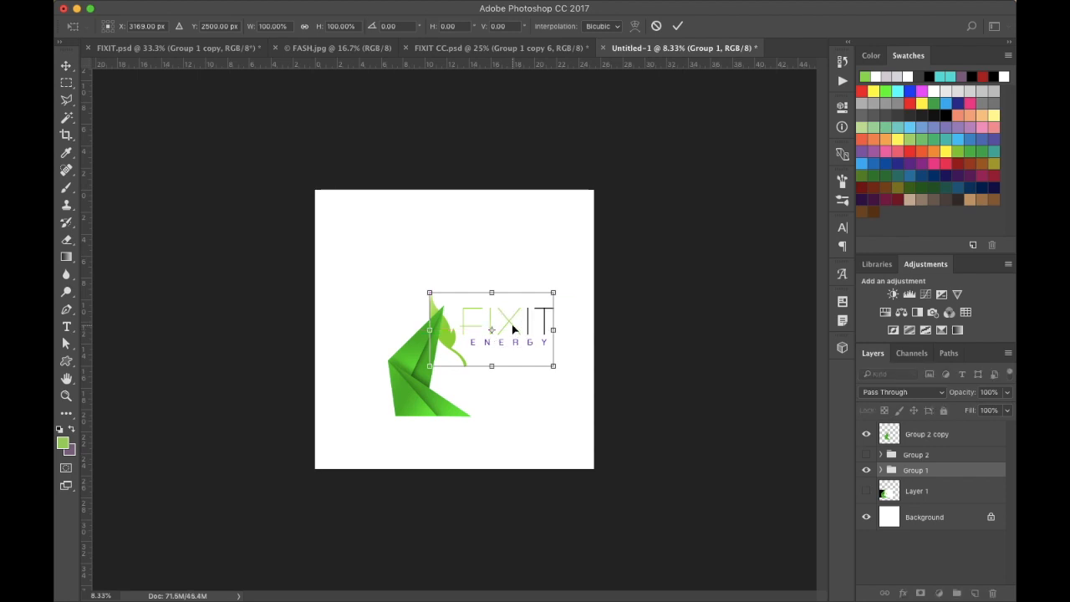
click(512, 329)
key(Return)
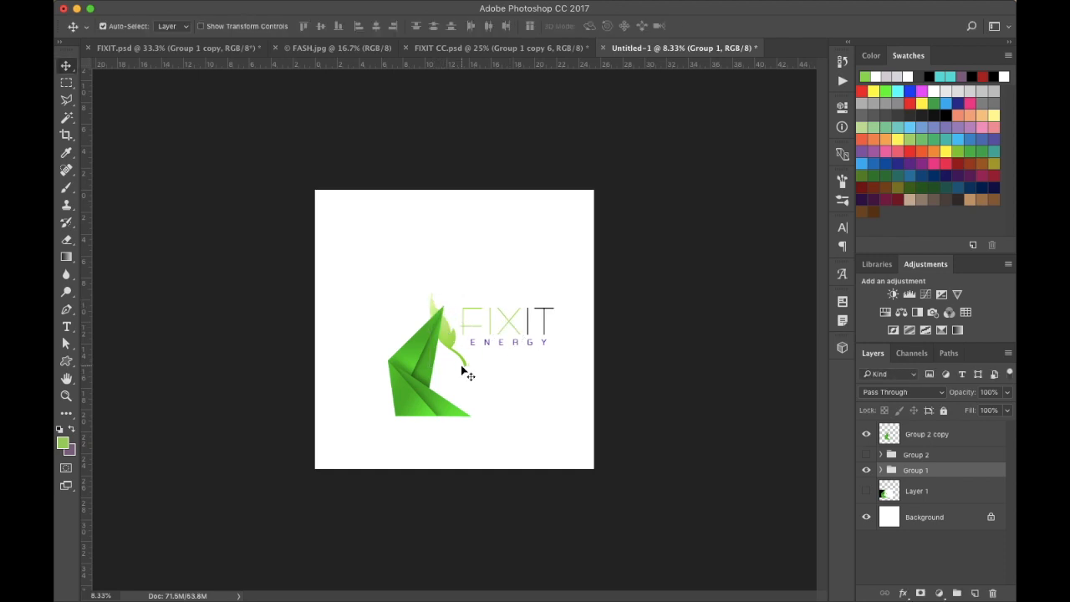
drag(409, 381, 381, 338)
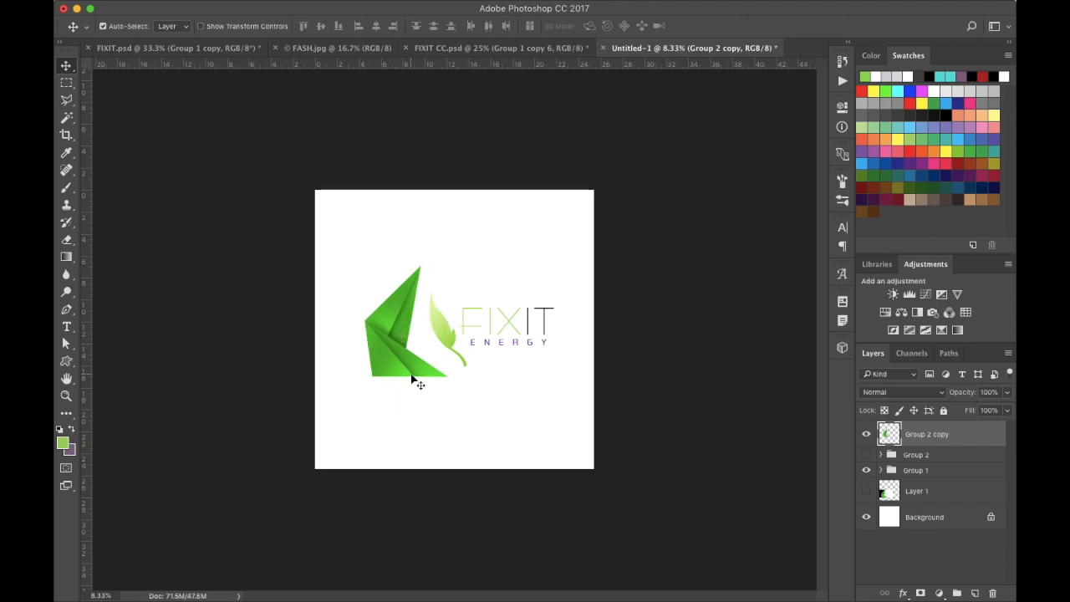
- Draw a rectangle about 1969 x 2098 px covering the area around the green folded shape
click(66, 361)
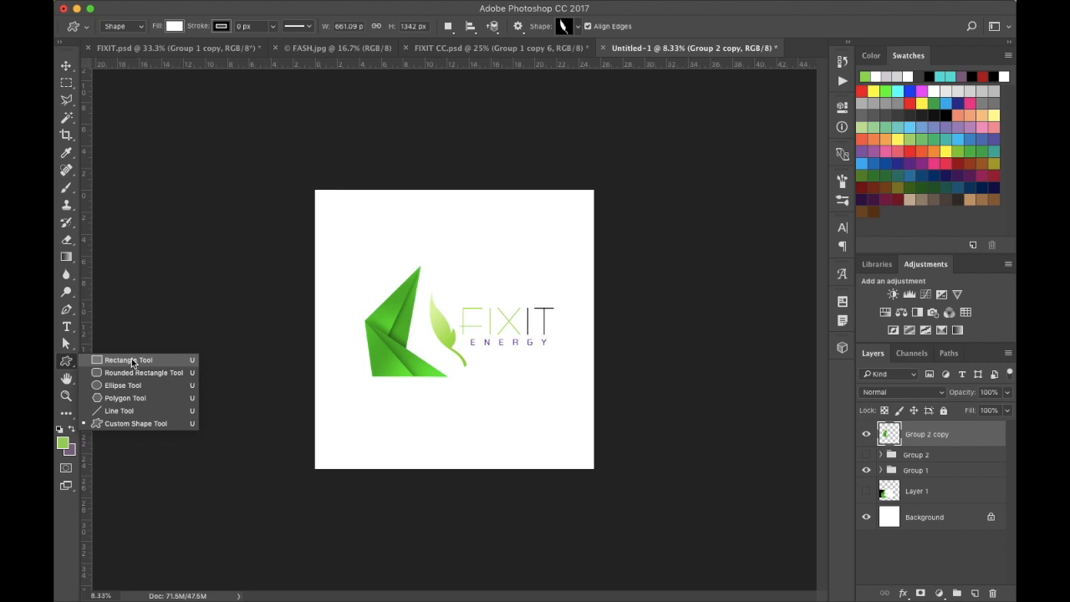
click(129, 360)
drag(310, 264, 420, 380)
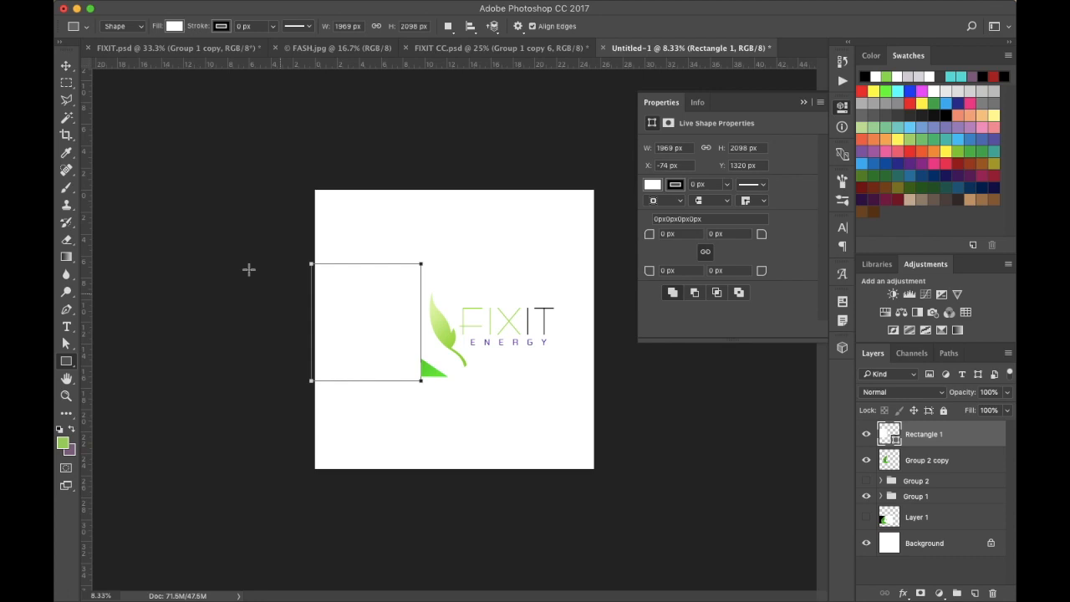
- Move the rectangle layer below Group 2 copy and set its fill color to black 000000
click(66, 67)
drag(981, 431, 972, 473)
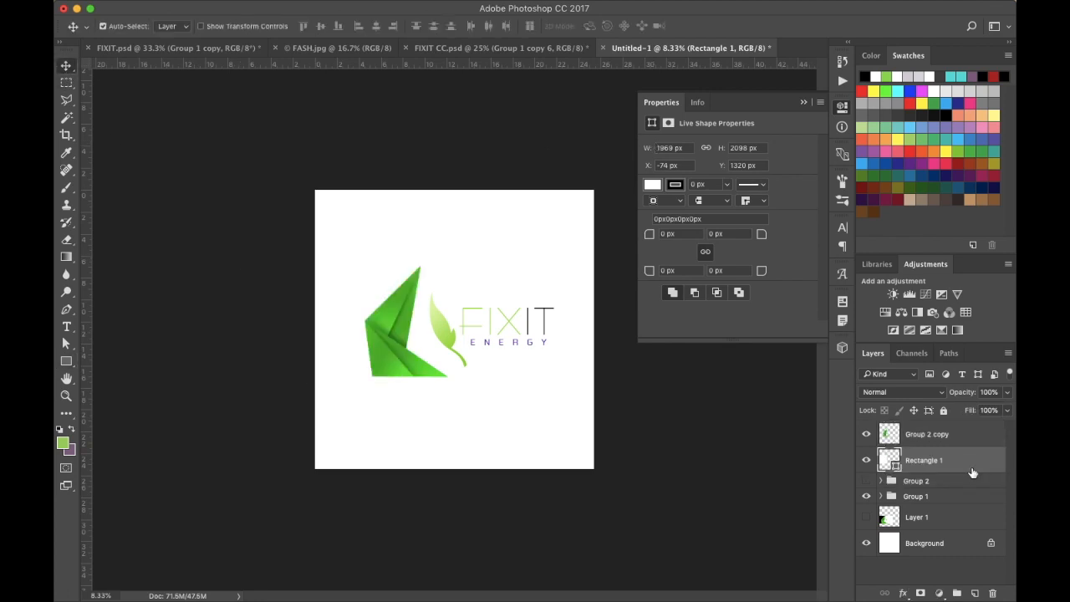
double_click(887, 462)
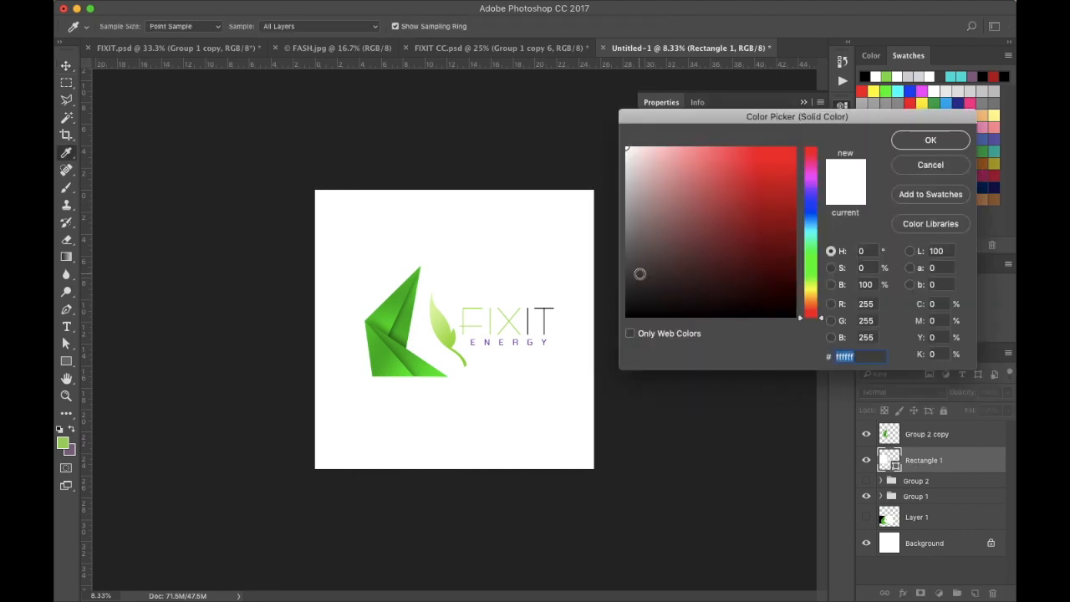
drag(639, 273, 597, 354)
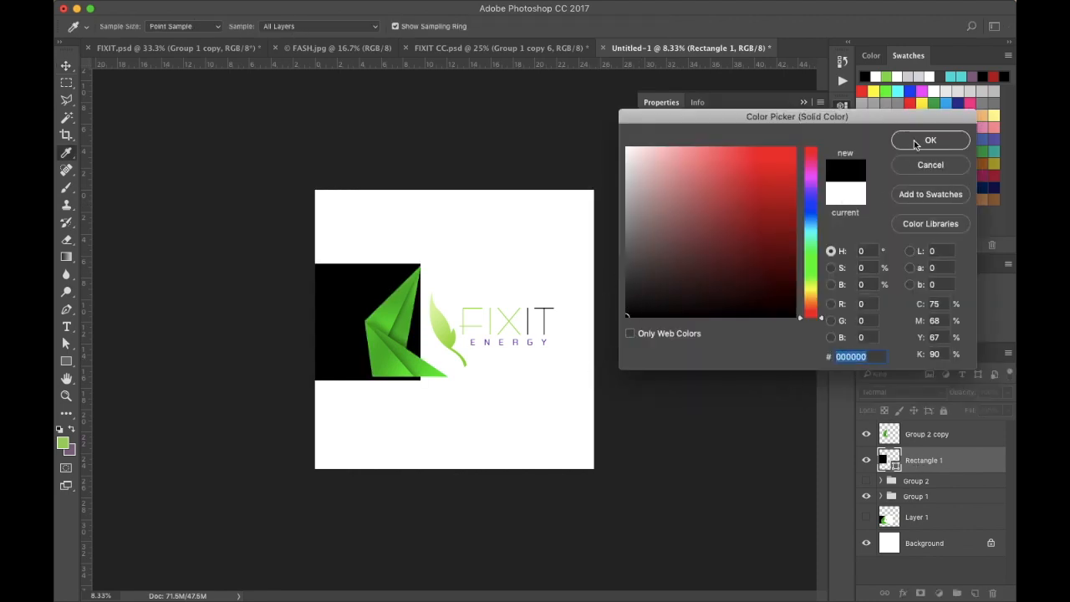
click(914, 143)
- Nudge the black rectangle right and resize its height to about 1996 px to match the shape
key(v)
key(super+plus)
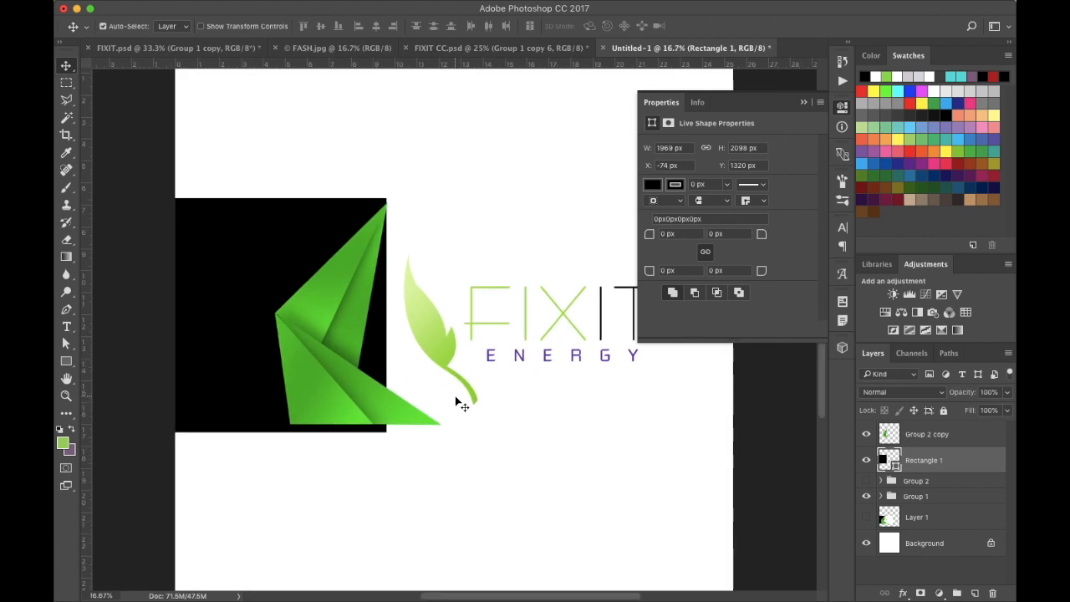
scroll(455, 399, left, 5)
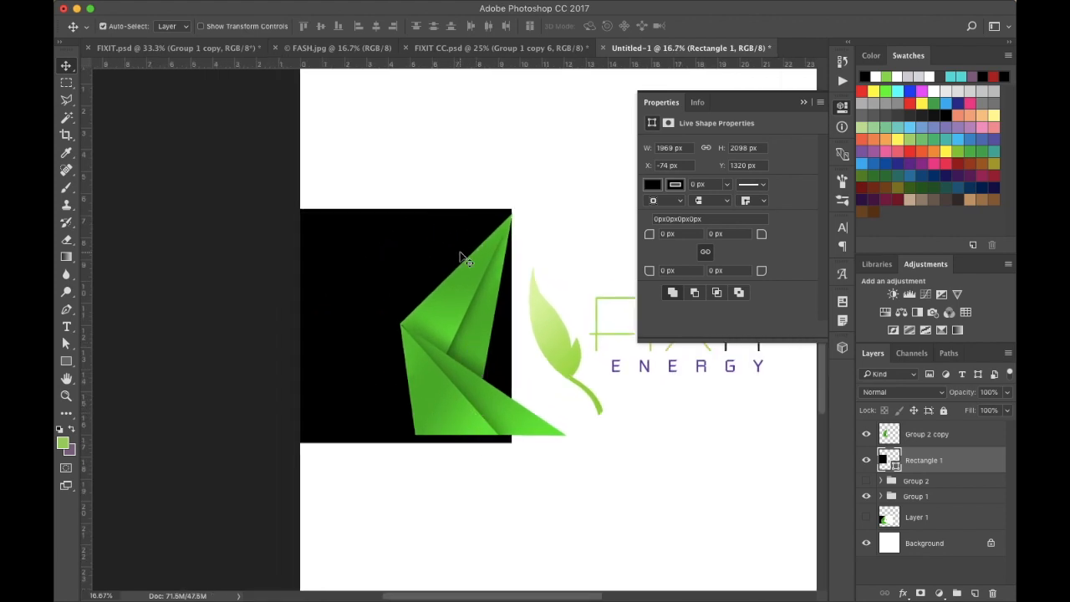
key(Right)
key(Right)
key(Right)
key(Right)
key(Right)
key(Right)
key(super+t)
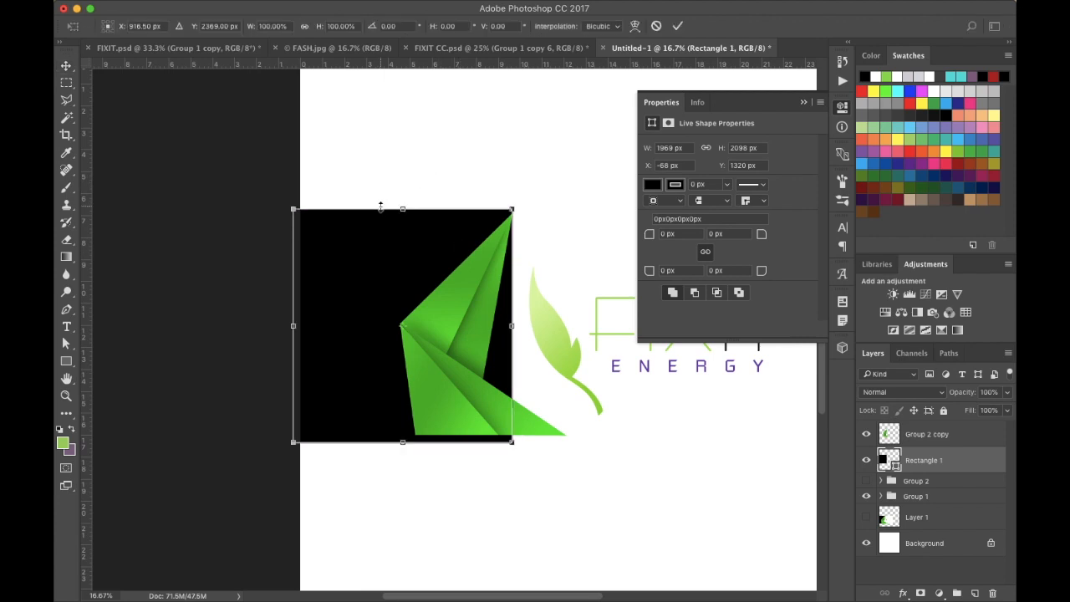
drag(402, 208, 402, 213)
drag(402, 441, 402, 436)
key(Return)
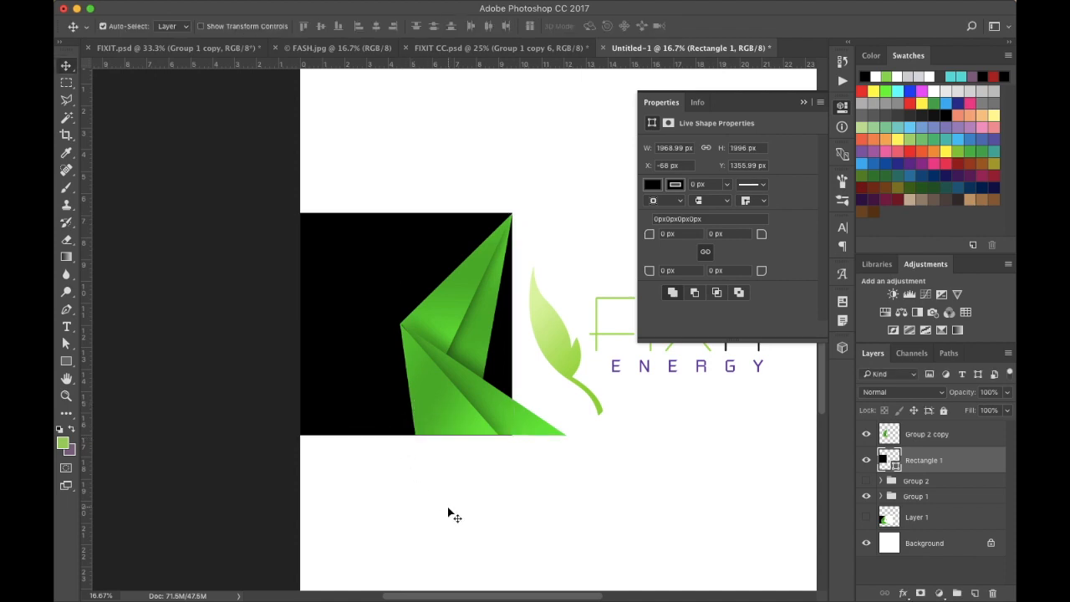
- Nudge the black rectangle three pixels down and three pixels left to align with the shape's edges
key(super+equal)
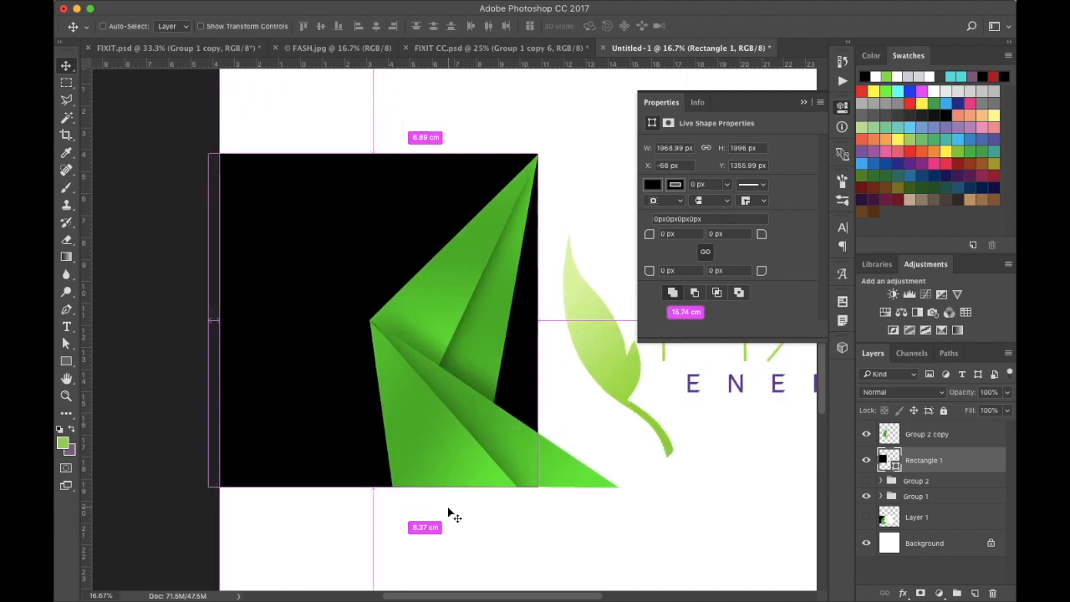
key(super+equal)
scroll(496, 498, down, 2)
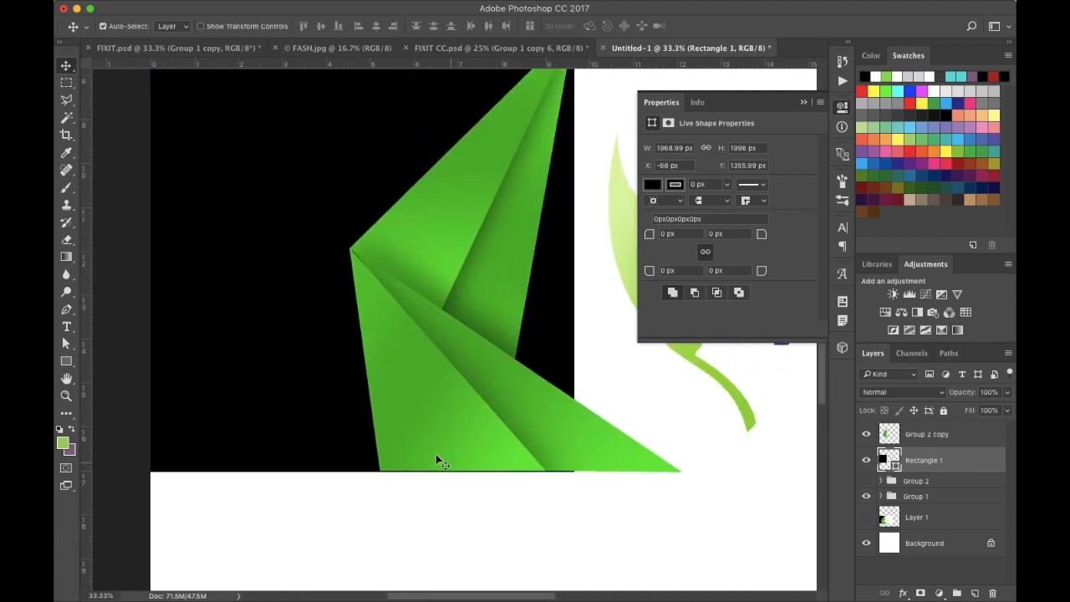
scroll(443, 457, up, 5)
scroll(432, 458, down, 1)
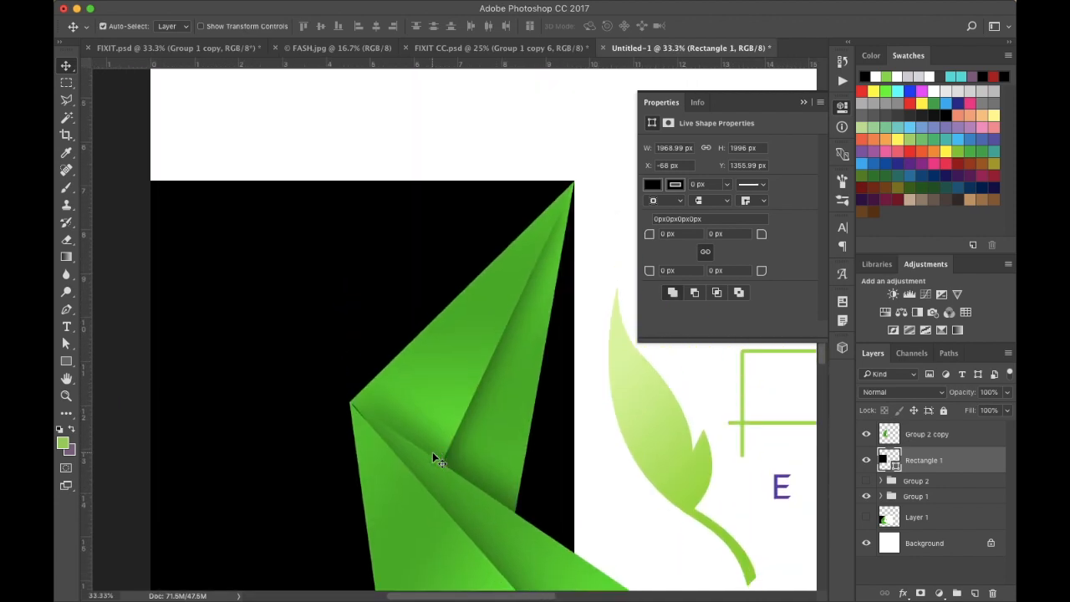
key(Down)
key(Down)
key(Down)
key(Down)
key(Down)
key(Down)
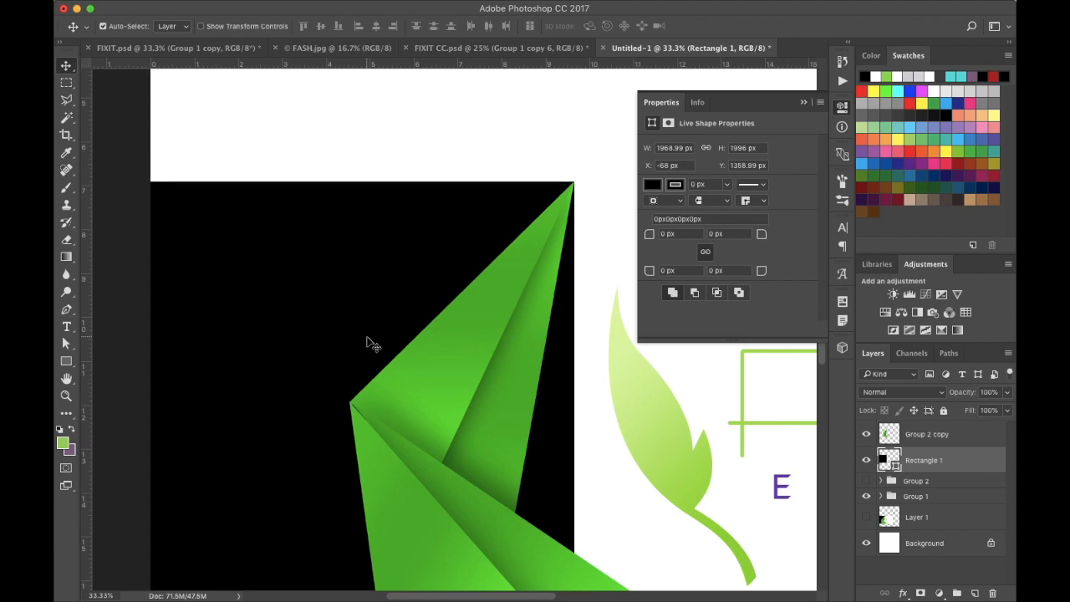
key(Left)
key(Left)
key(Left)
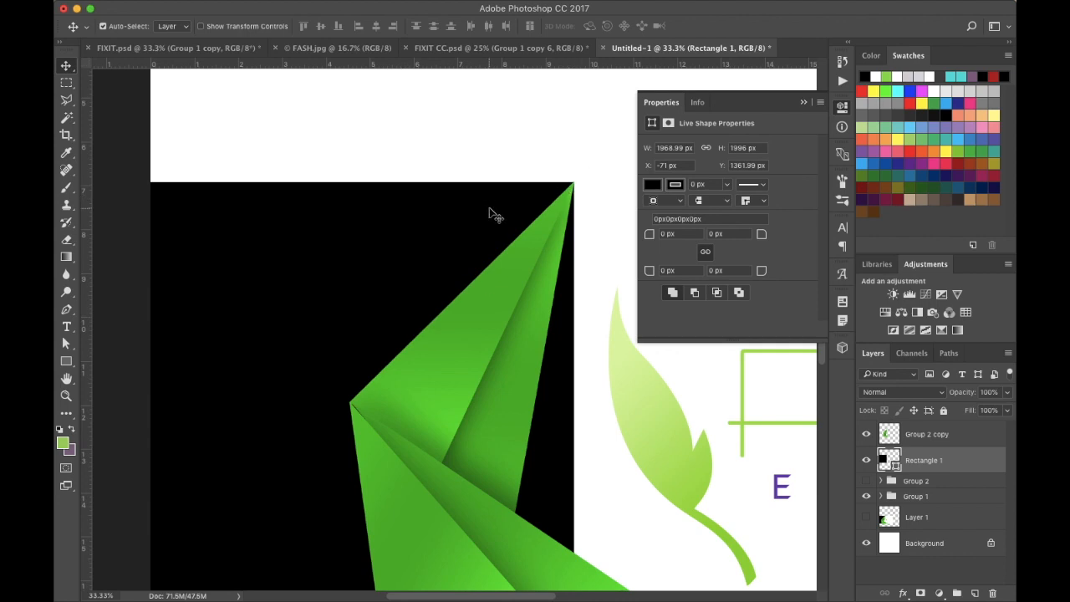
- Nudge the black rectangle up three pixels to line it up with the green shape
key(Up)
key(Down)
key(Up)
key(Up)
key(Up)
scroll(490, 210, down, 5)
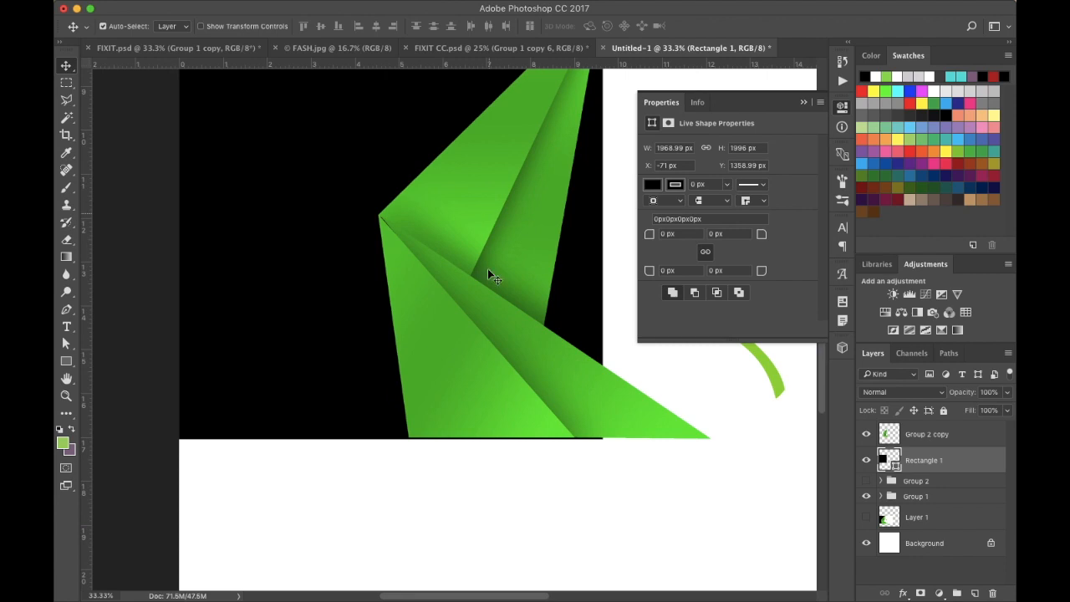
- Free-transform the black rectangle's bottom edge to about 1987 px height so it meets the green shape's base
key(ctrl+t)
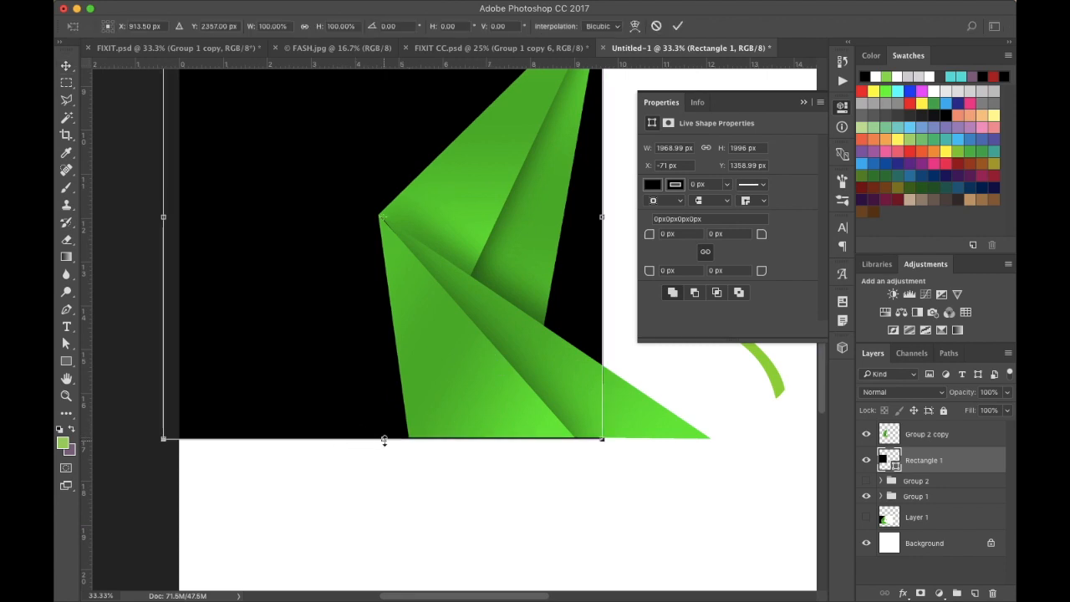
drag(383, 438, 637, 434)
key(super+plus)
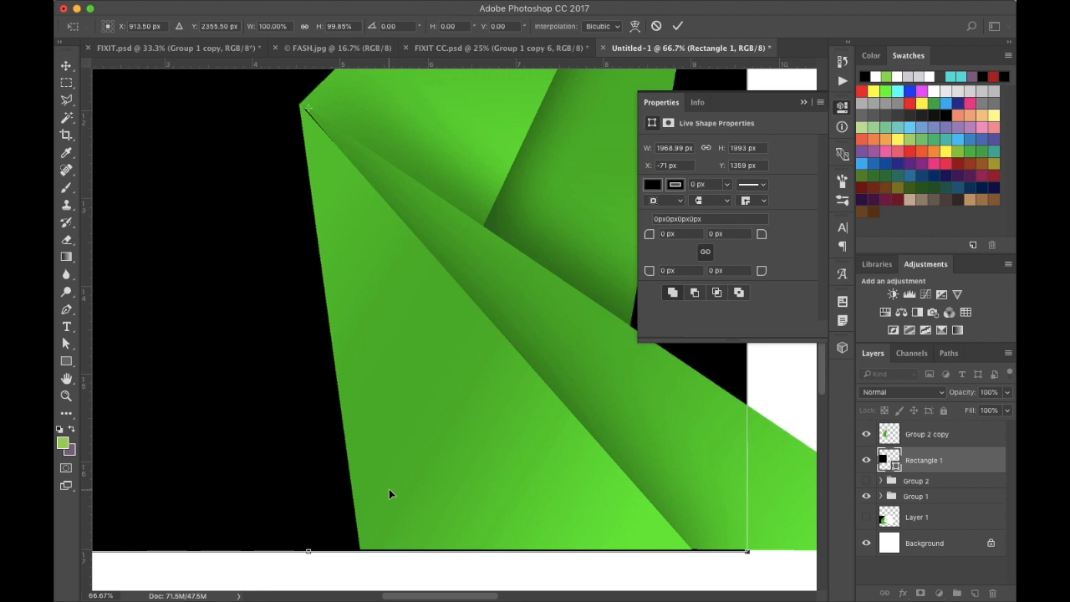
scroll(343, 523, left, 3)
scroll(343, 522, down, 1)
scroll(342, 527, left, 2)
scroll(343, 527, down, 1)
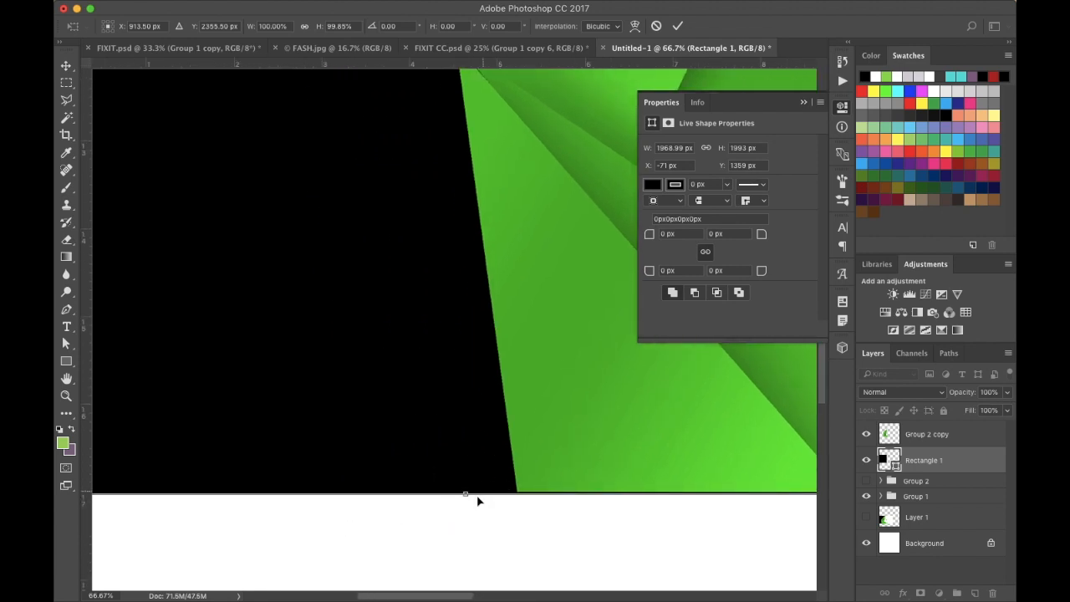
drag(466, 496, 467, 492)
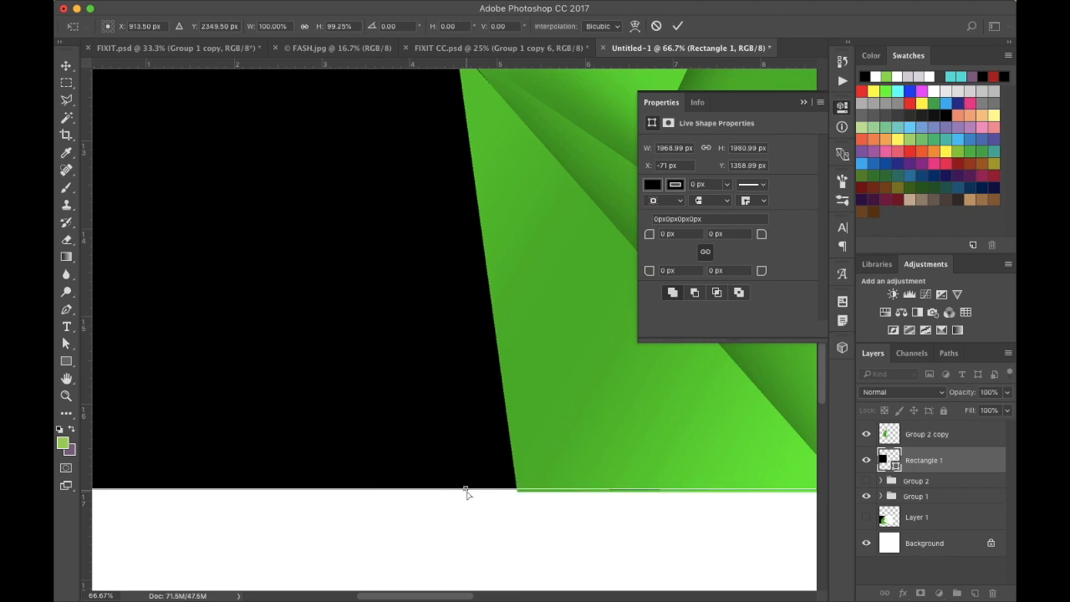
key(super+plus)
key(super+plus)
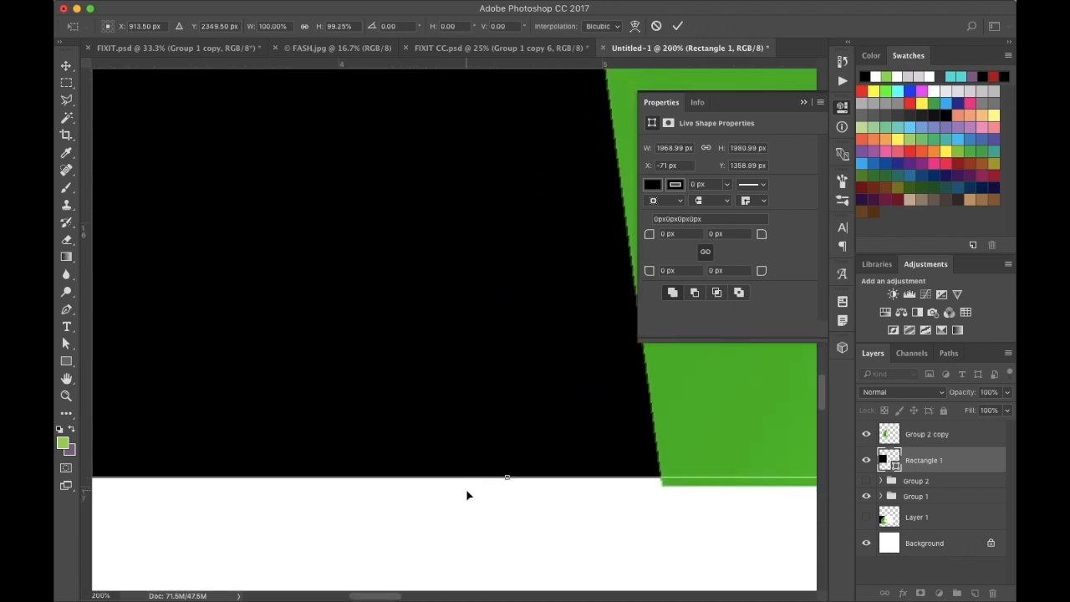
drag(507, 477, 507, 485)
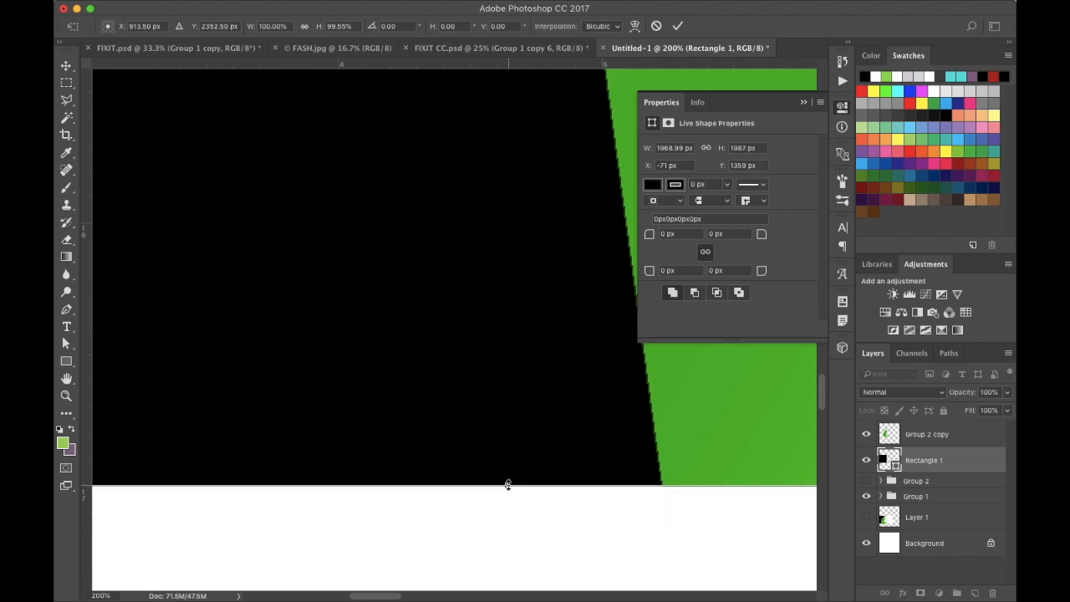
key(Return)
- Add an inverted layer mask to the rectangle from a polygonal selection, hiding the triangular area right of the folded shape
key(super+minus)
key(super+minus)
key(super+minus)
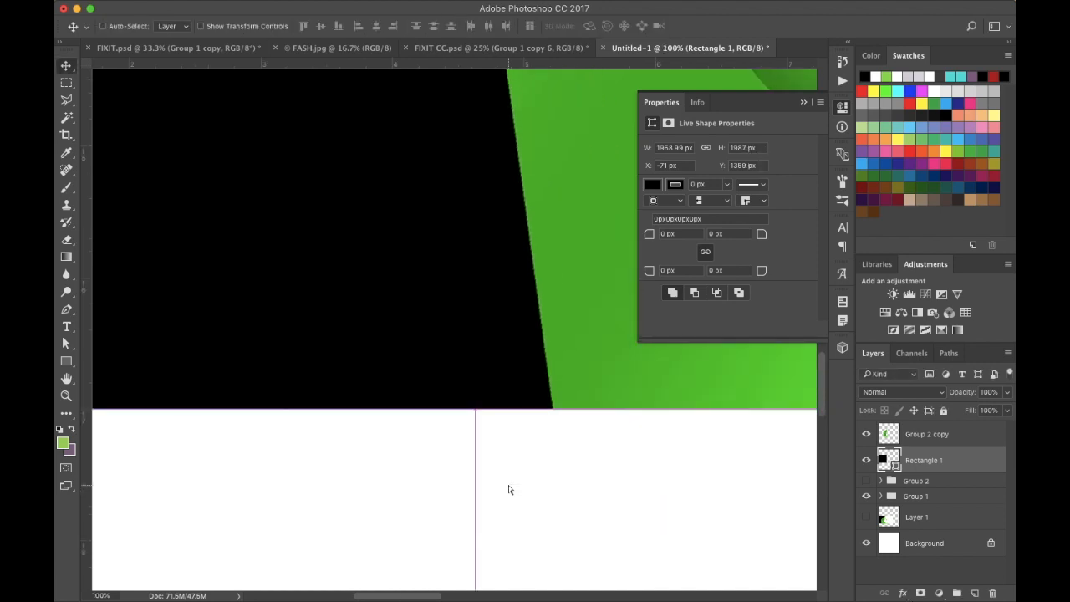
key(super+minus)
key(super+minus)
key(super+minus)
key(super+minus)
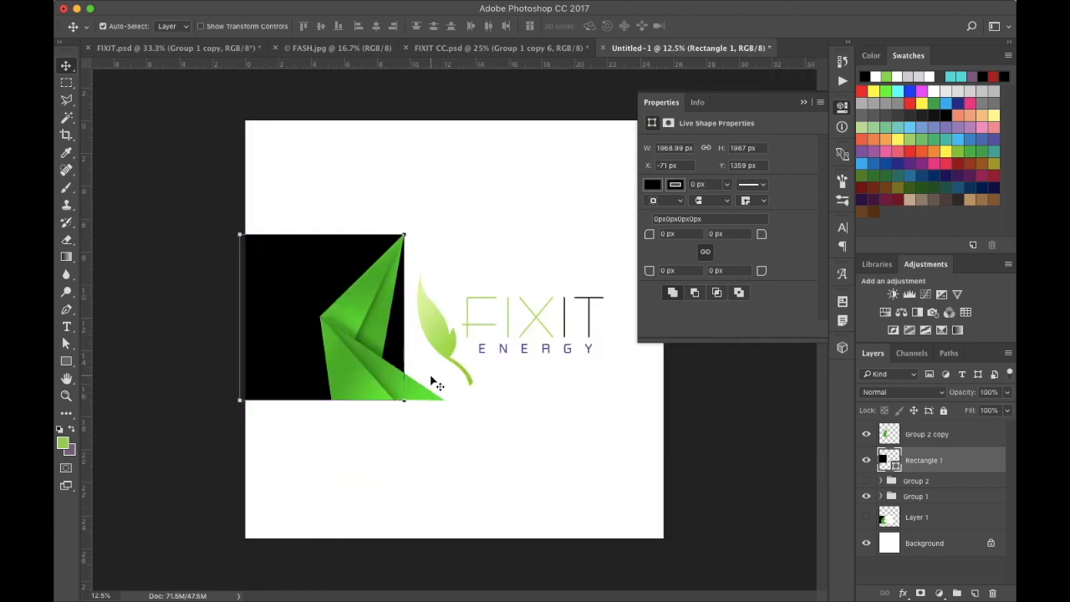
click(804, 105)
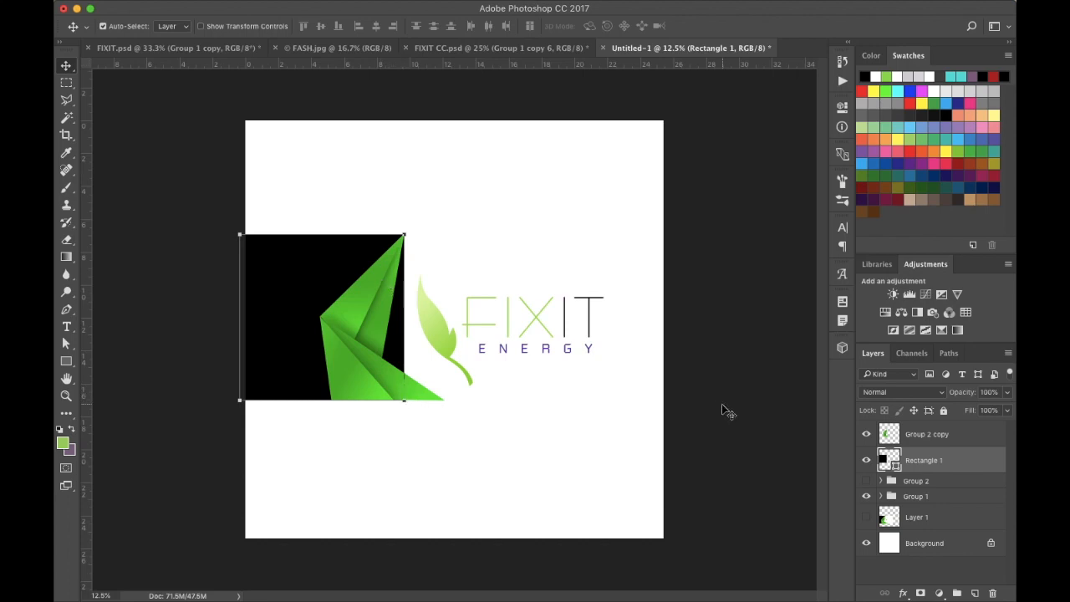
click(67, 99)
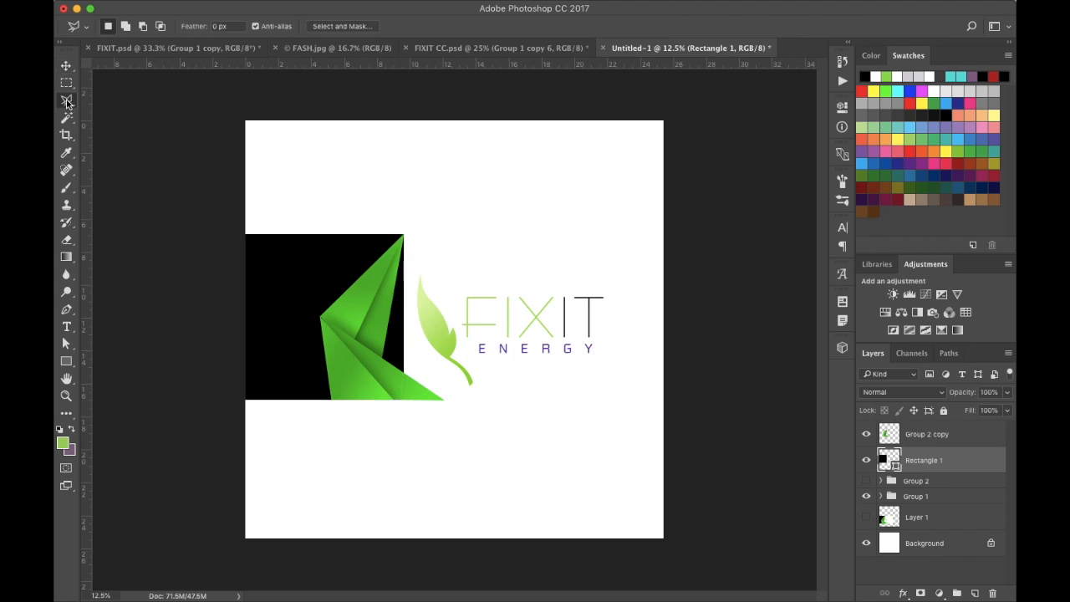
click(408, 234)
click(349, 350)
click(426, 430)
double_click(505, 336)
click(920, 593)
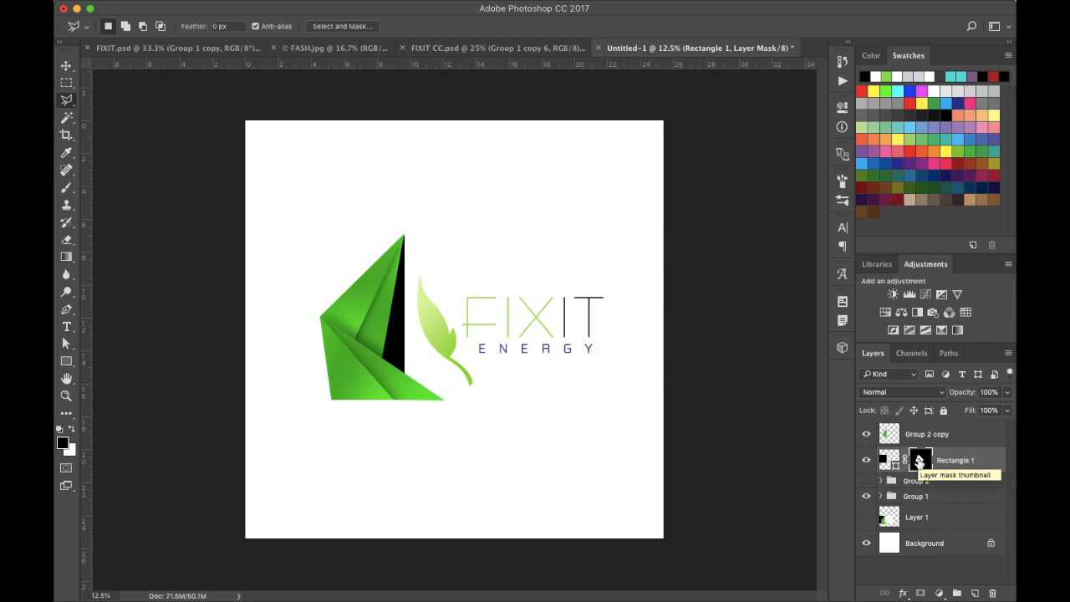
key(super+i)
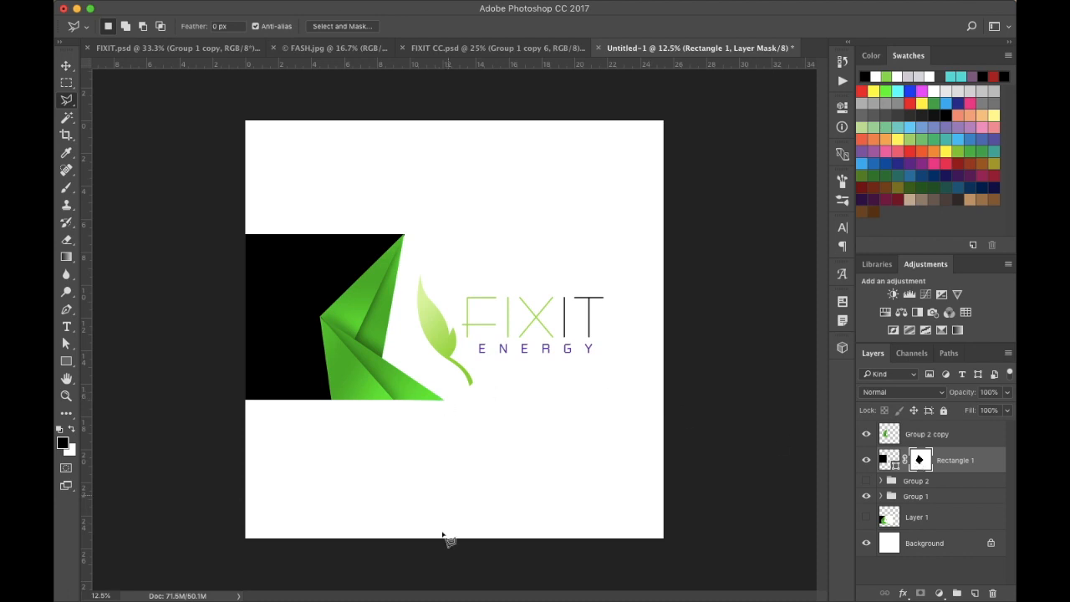
- Start a text layer above the logo and set its leading to Auto and tracking to 20
click(66, 327)
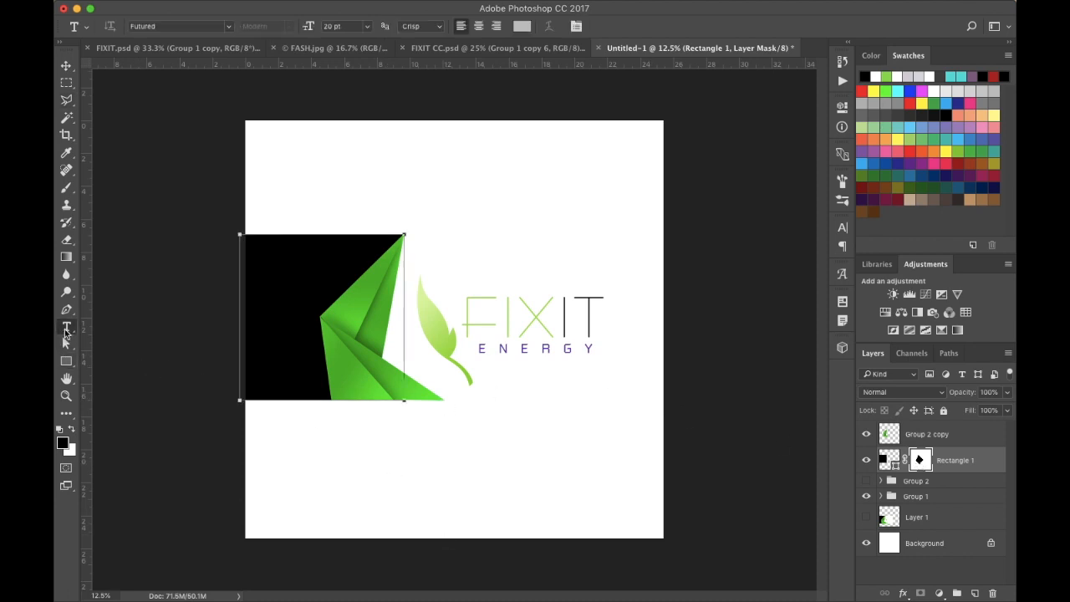
click(384, 192)
text(THE)
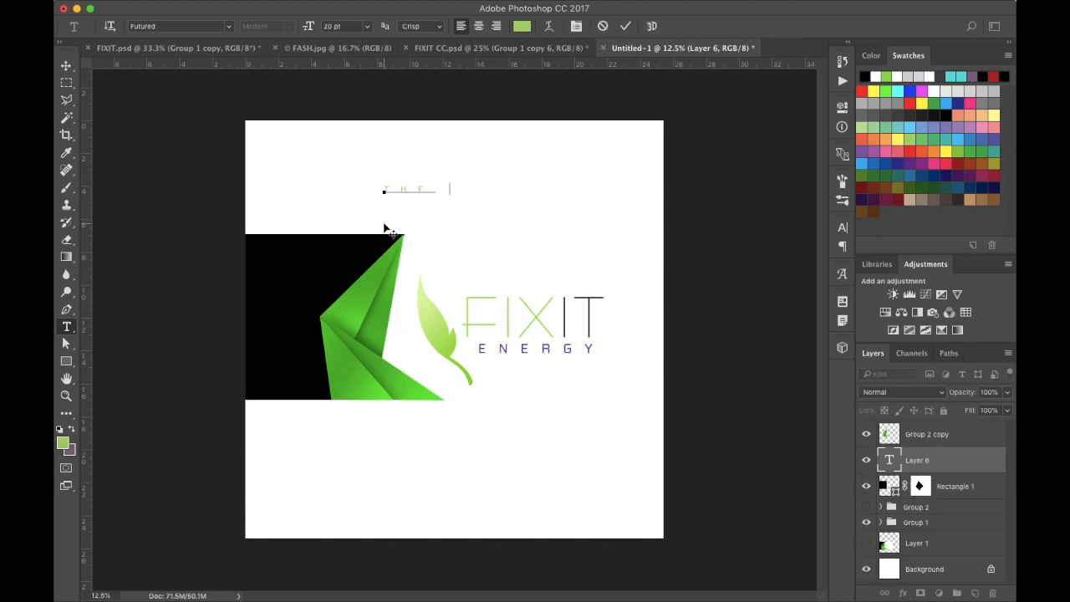
key(BackSpace)
key(BackSpace)
key(BackSpace)
click(842, 229)
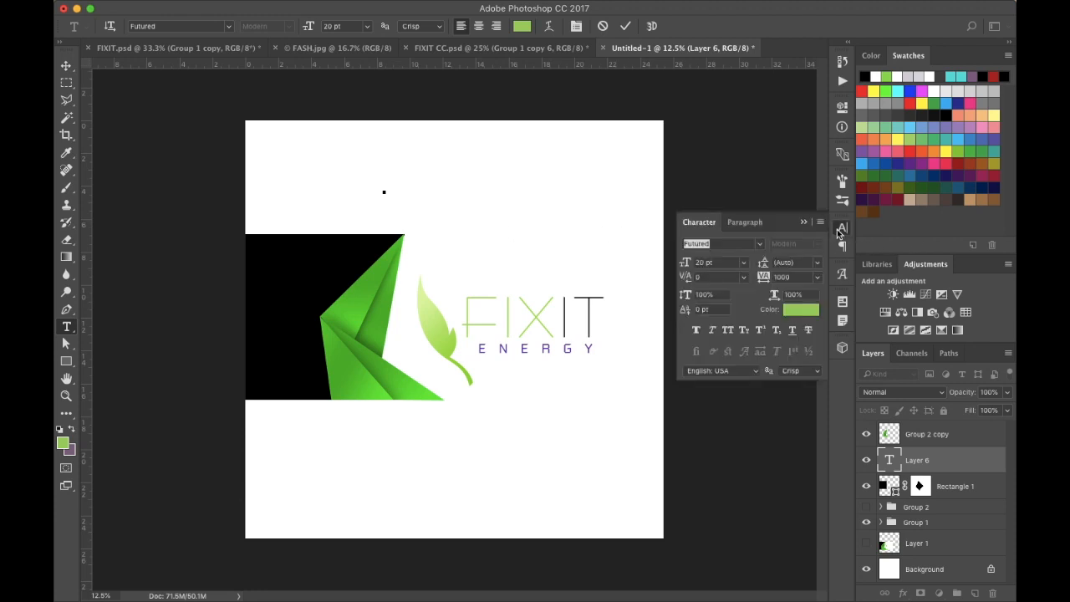
click(775, 295)
mouse_move(763, 264)
mouse_down()
mouse_move(738, 264)
mouse_move(766, 265)
mouse_up()
click(821, 266)
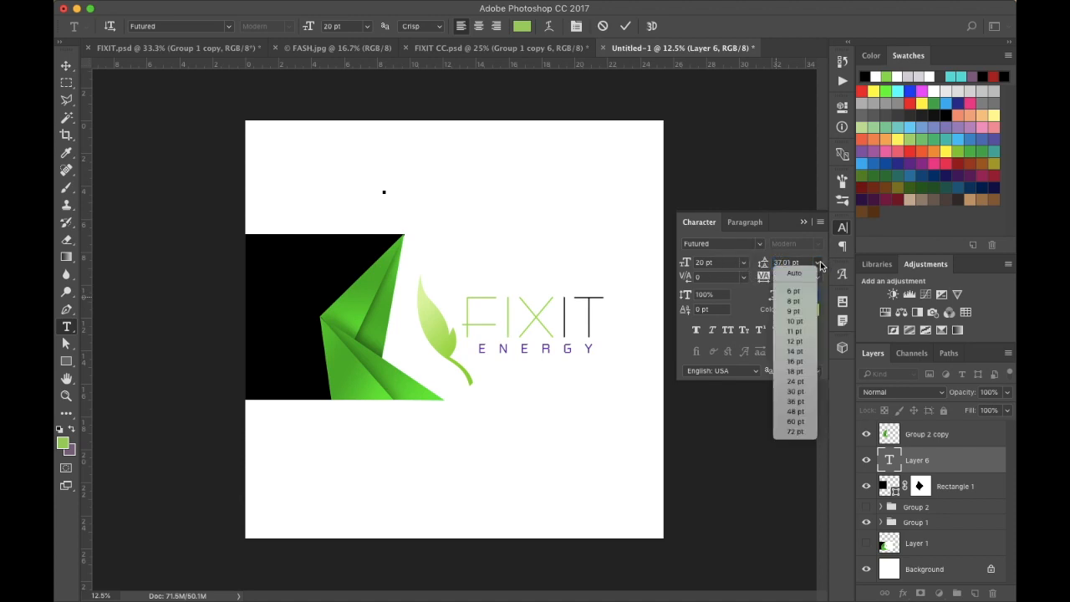
click(794, 269)
drag(763, 283, 730, 286)
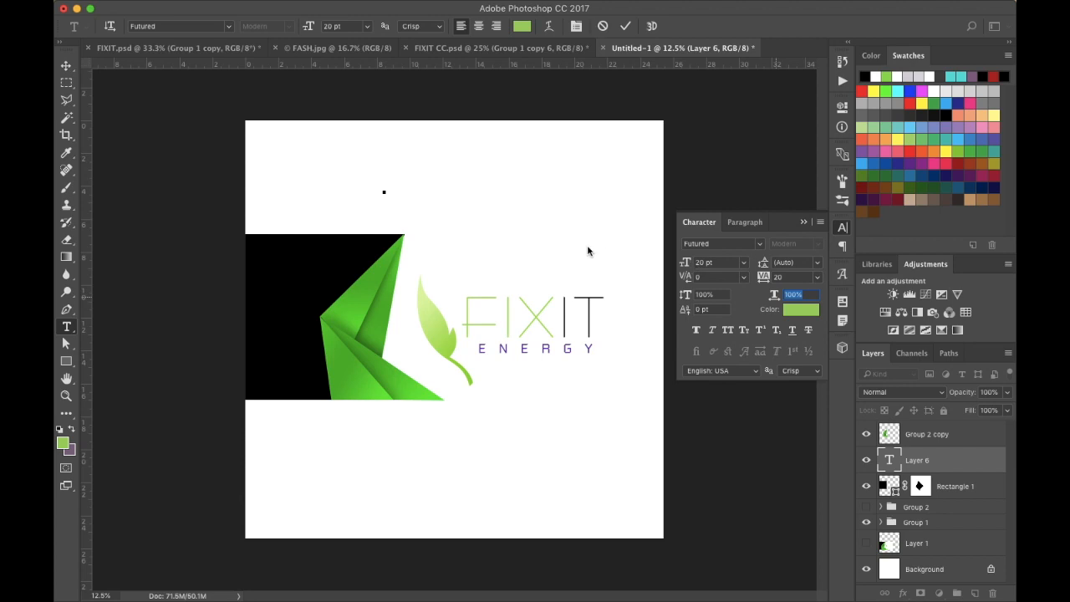
- Switch the font to KabelCTT Medium and type the tagline "the future is green"
click(759, 244)
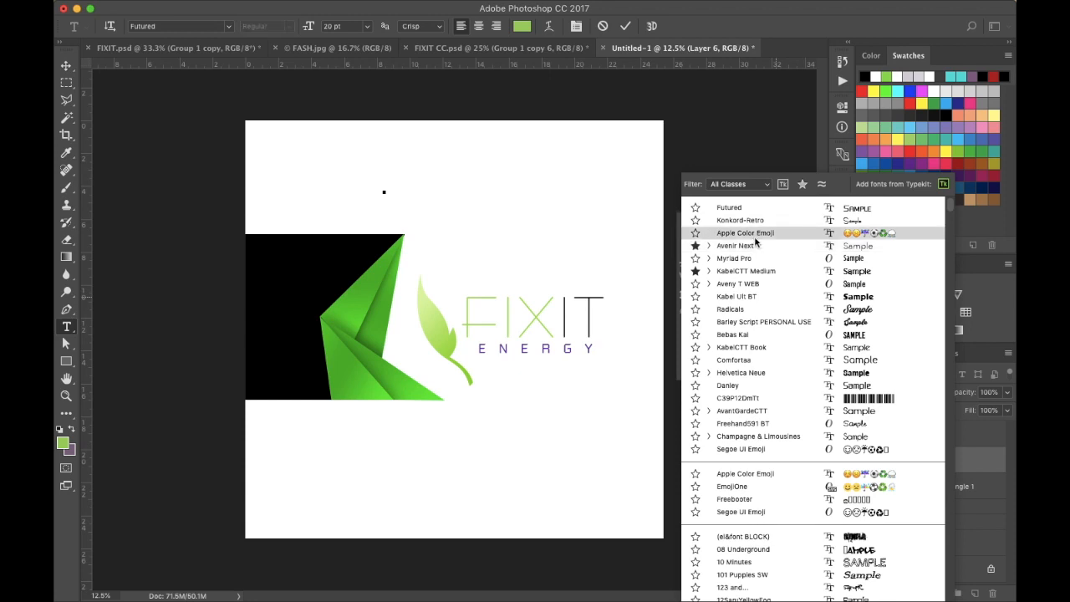
click(748, 271)
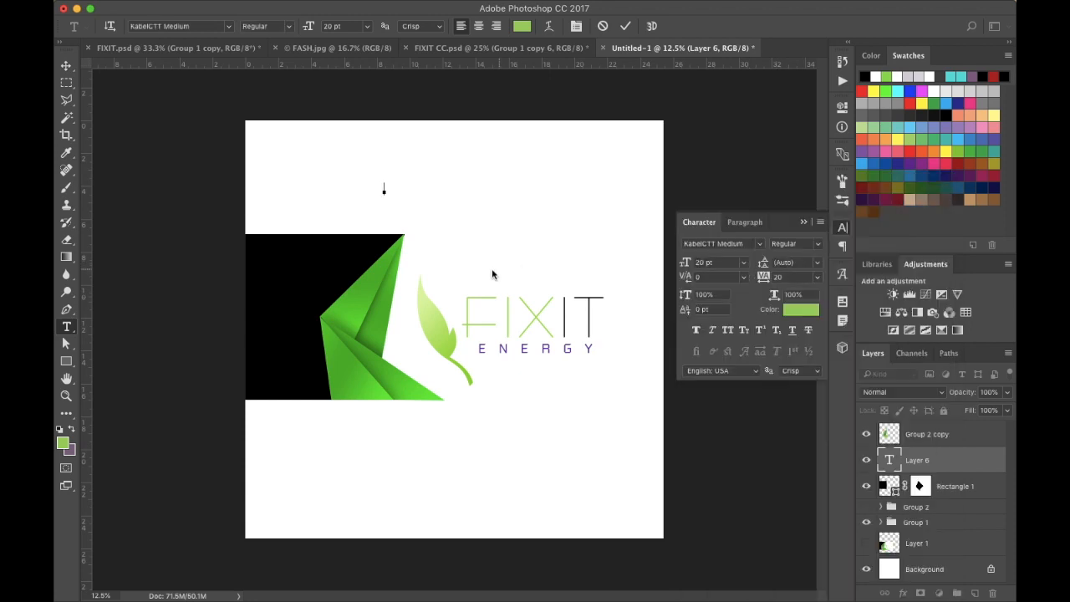
text(the future is green)
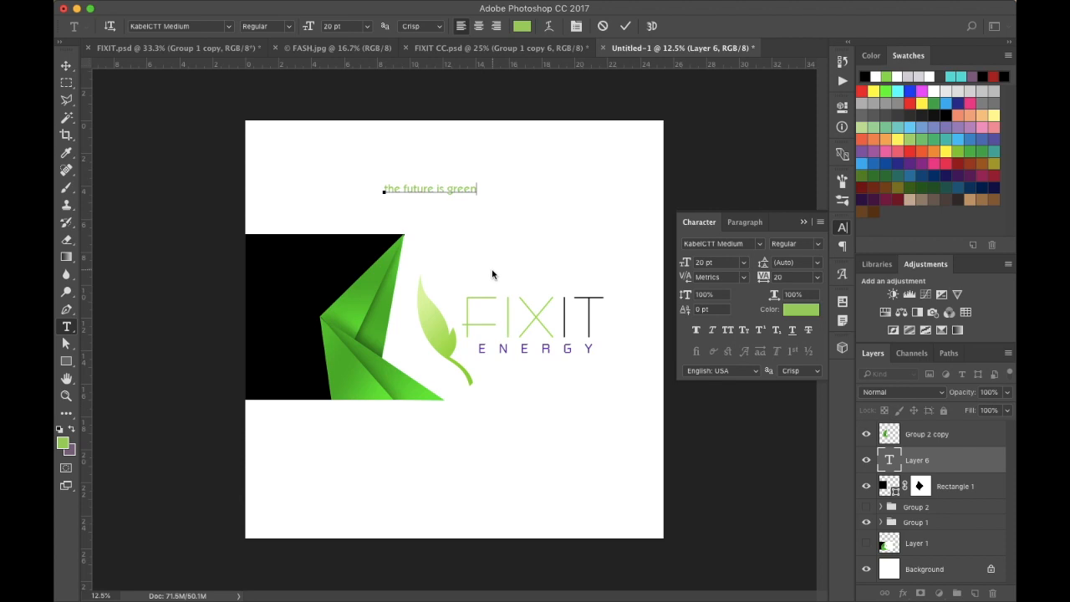
click(67, 65)
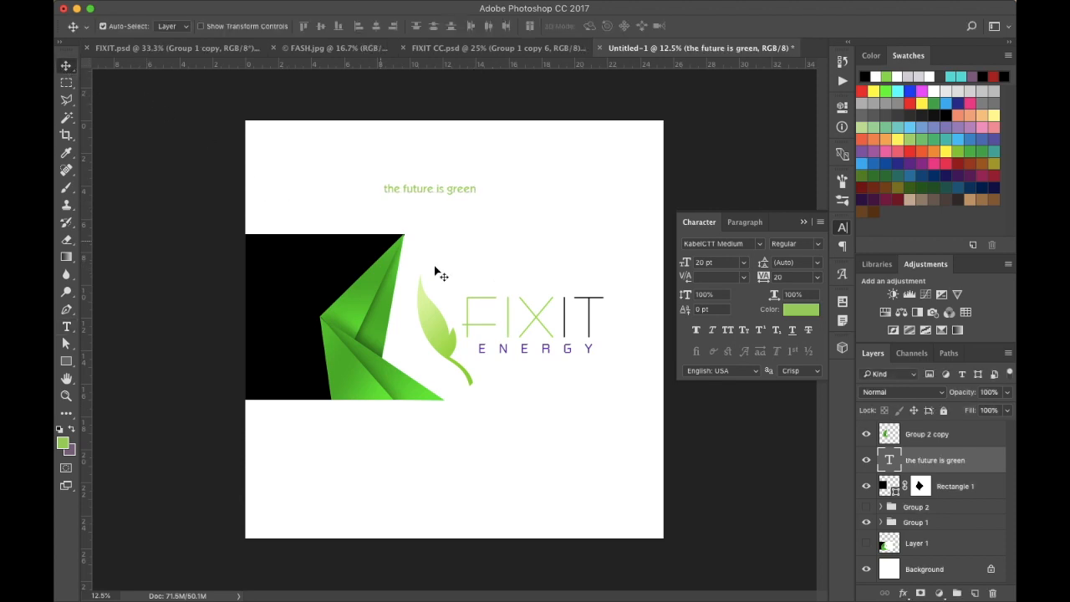
- Temporarily show the Layer 1 reference image to examine the vertical tagline placement
click(867, 543)
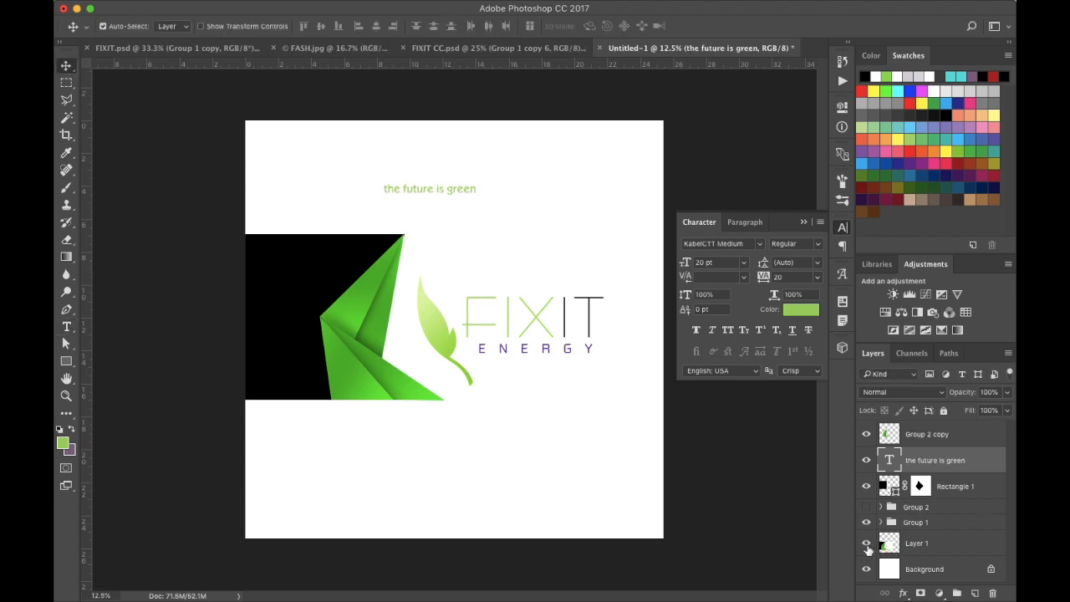
drag(291, 441, 312, 495)
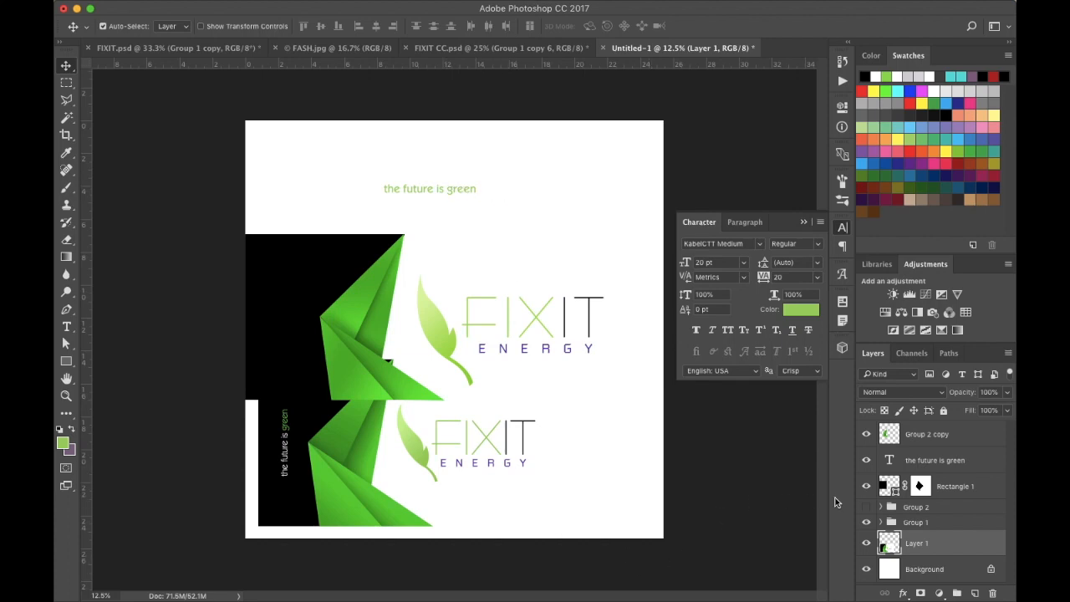
click(866, 543)
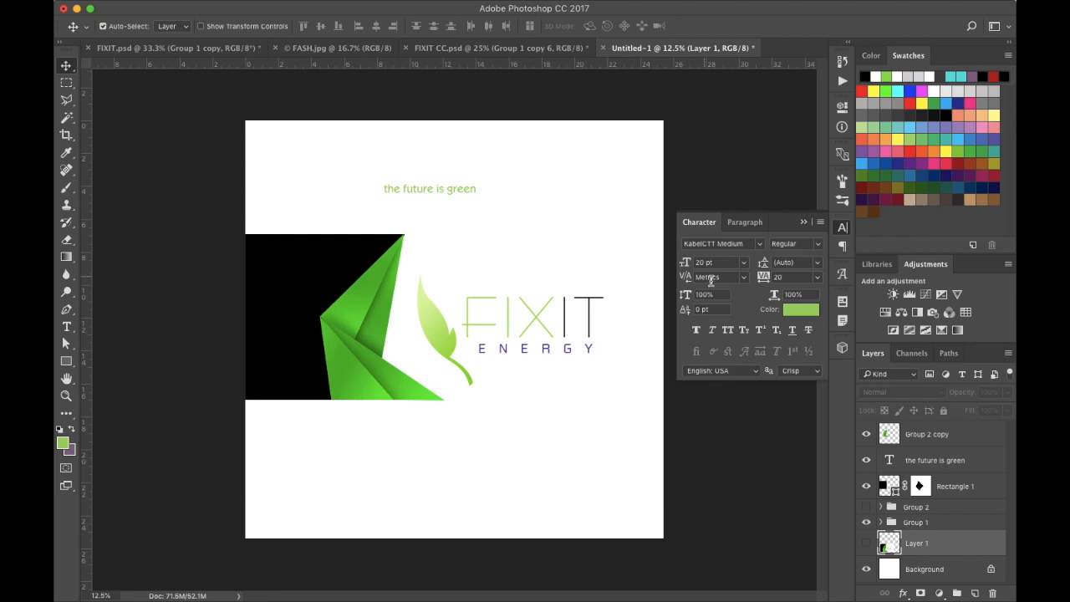
- Set the tagline's tracking to -20 and its font size to 24 pt
drag(767, 278, 765, 277)
click(931, 462)
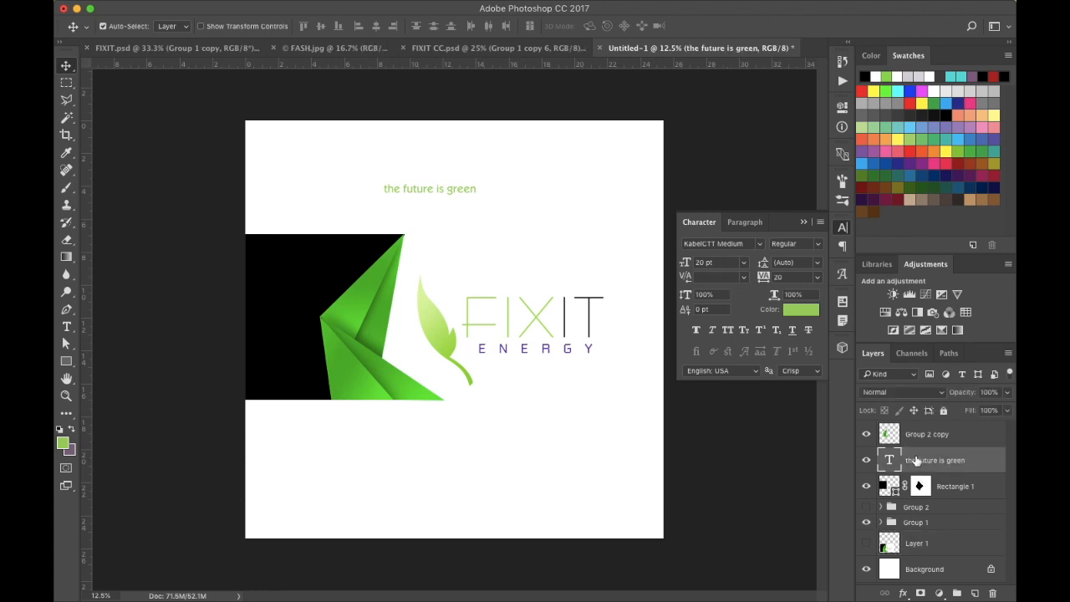
drag(762, 276, 761, 279)
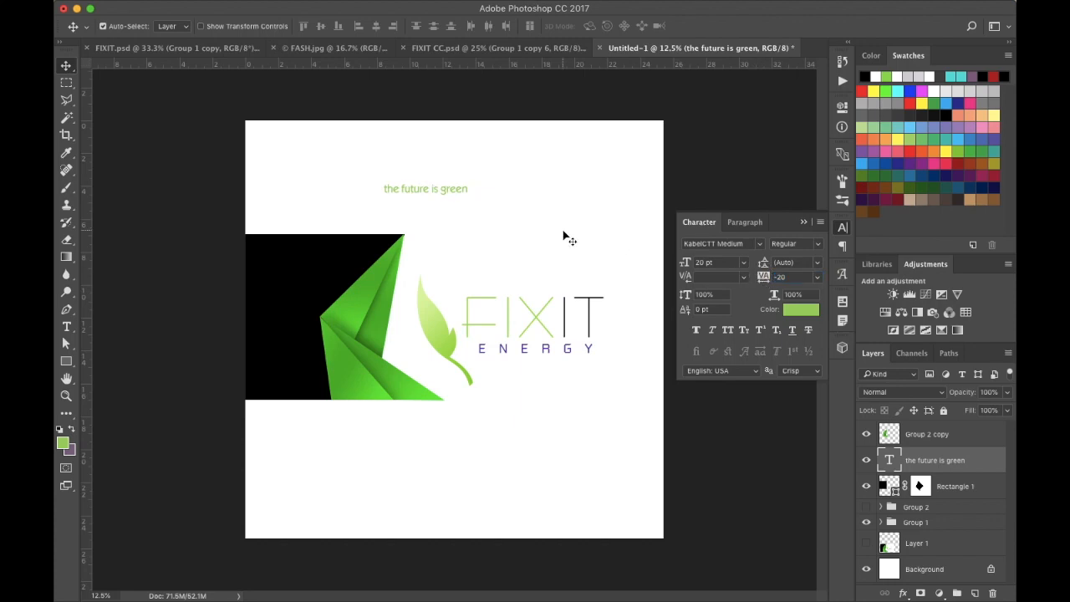
key(super+t)
key(Return)
drag(684, 264, 682, 261)
key(super+t)
drag(509, 178, 424, 131)
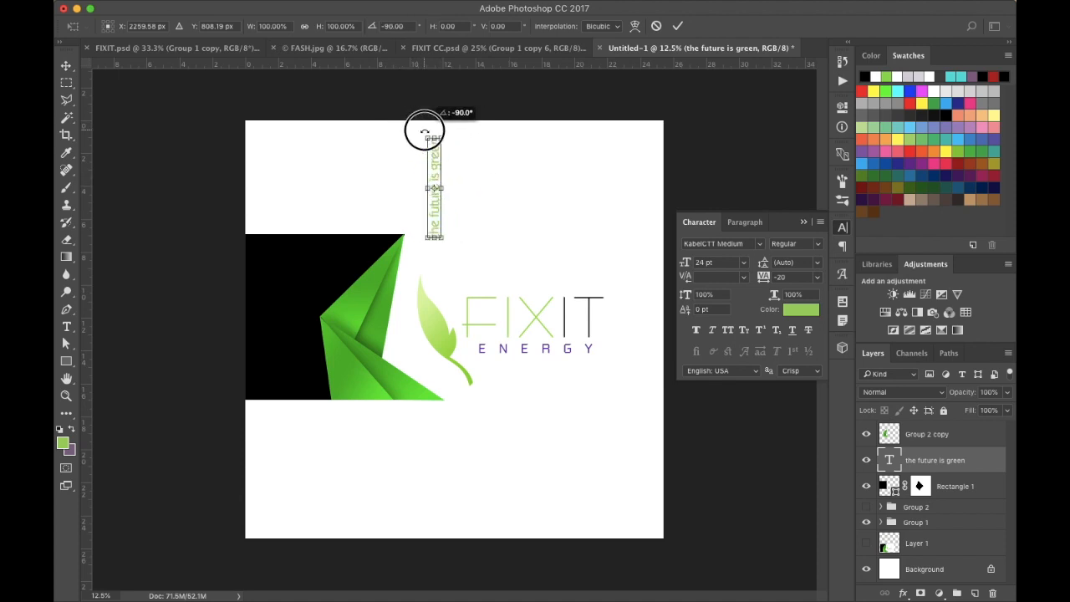
drag(425, 131, 478, 180)
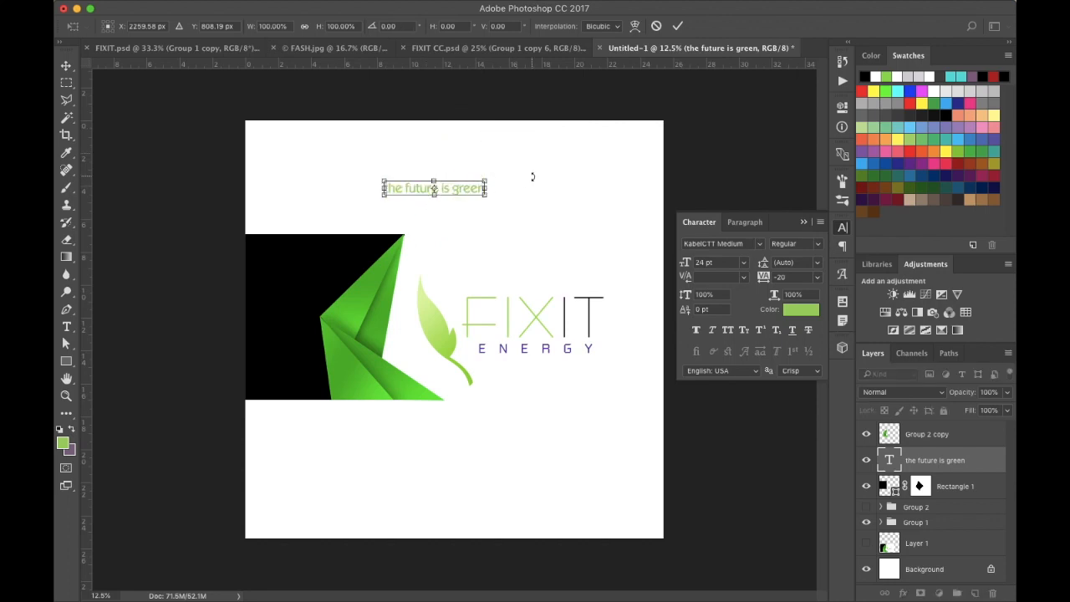
key(Return)
- Rotate the tagline -90° so it reads vertically
key(ctrl+t)
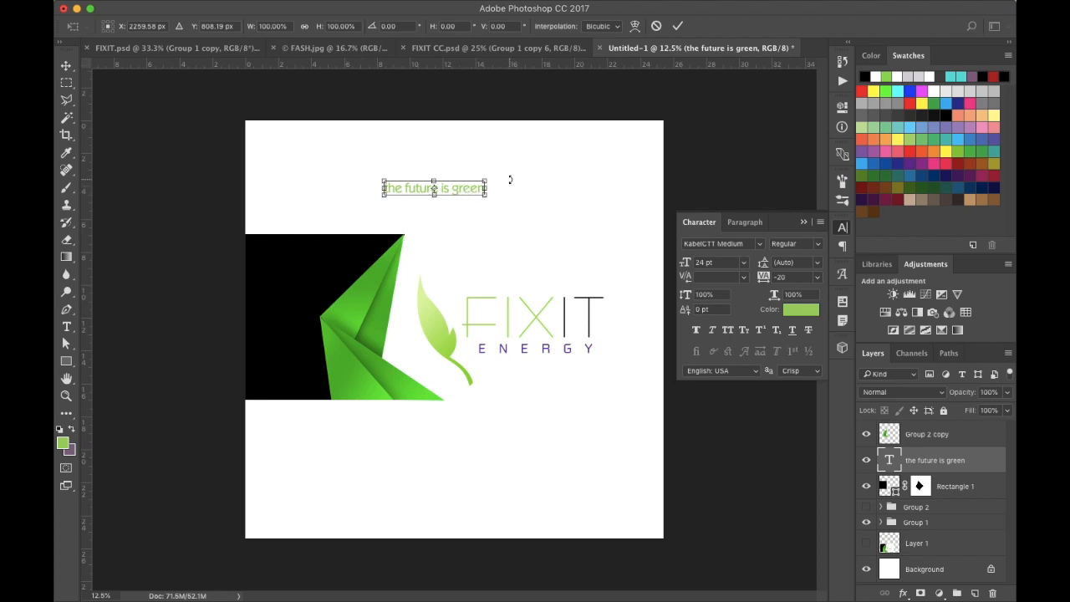
drag(506, 175, 430, 134)
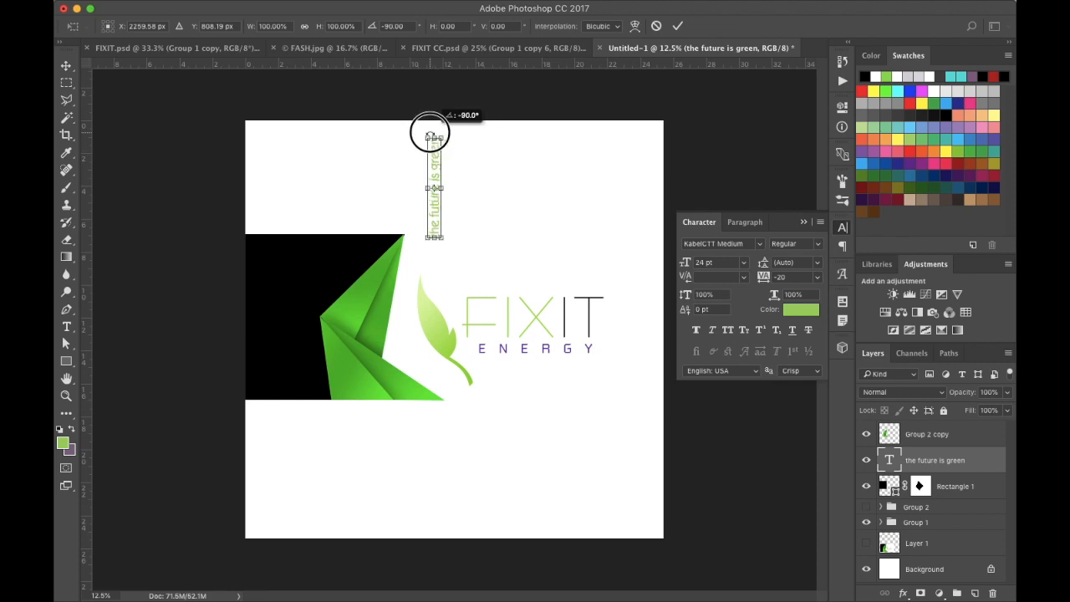
drag(430, 133, 430, 133)
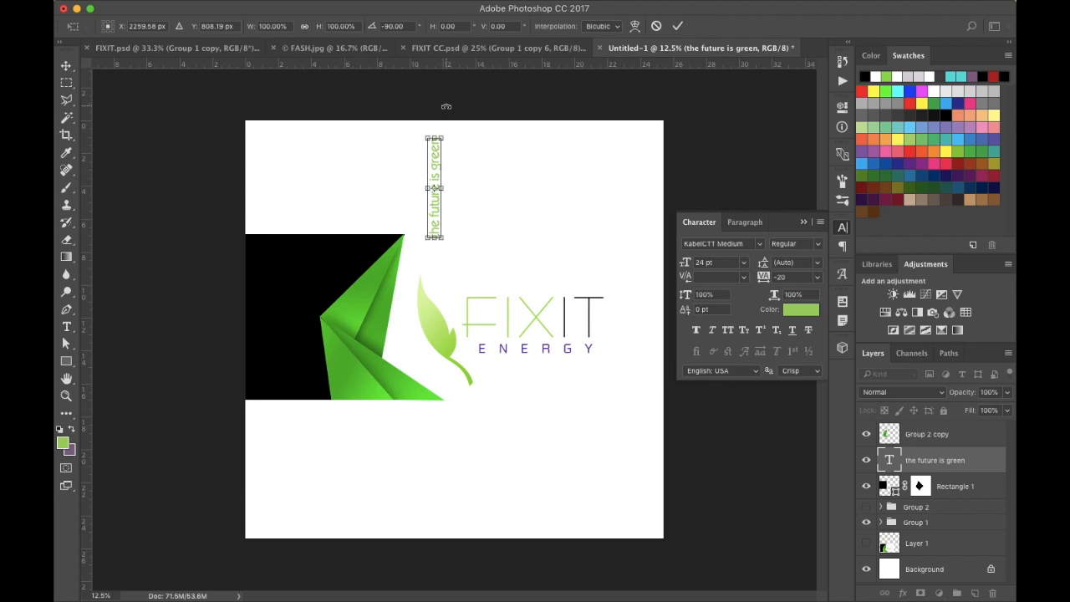
key(Return)
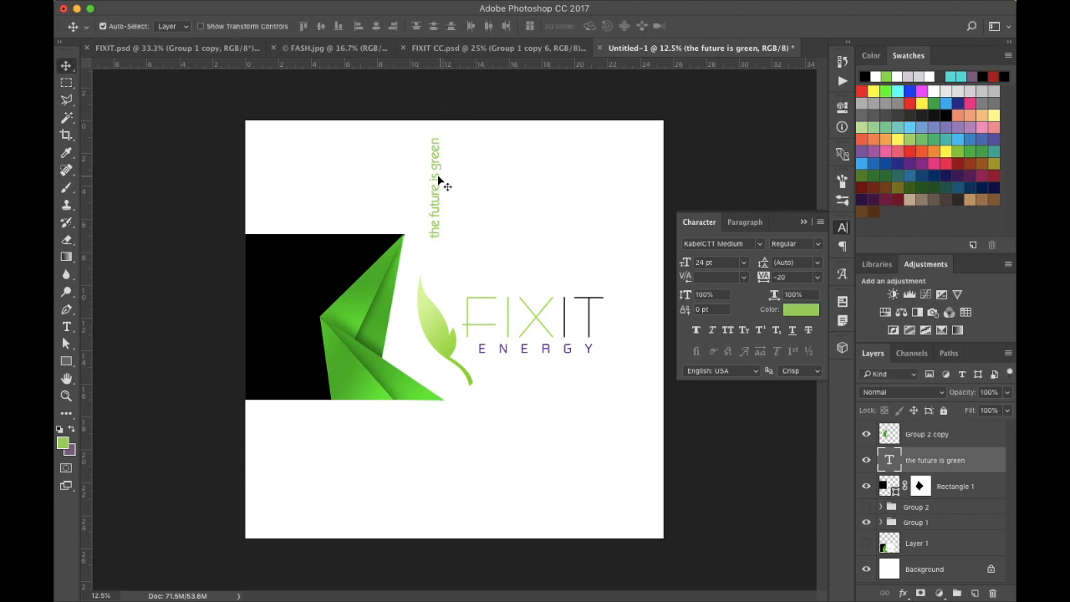
- Move the vertical tagline onto the black rectangle's left part and reduce its size to 21 pt
drag(437, 179, 282, 306)
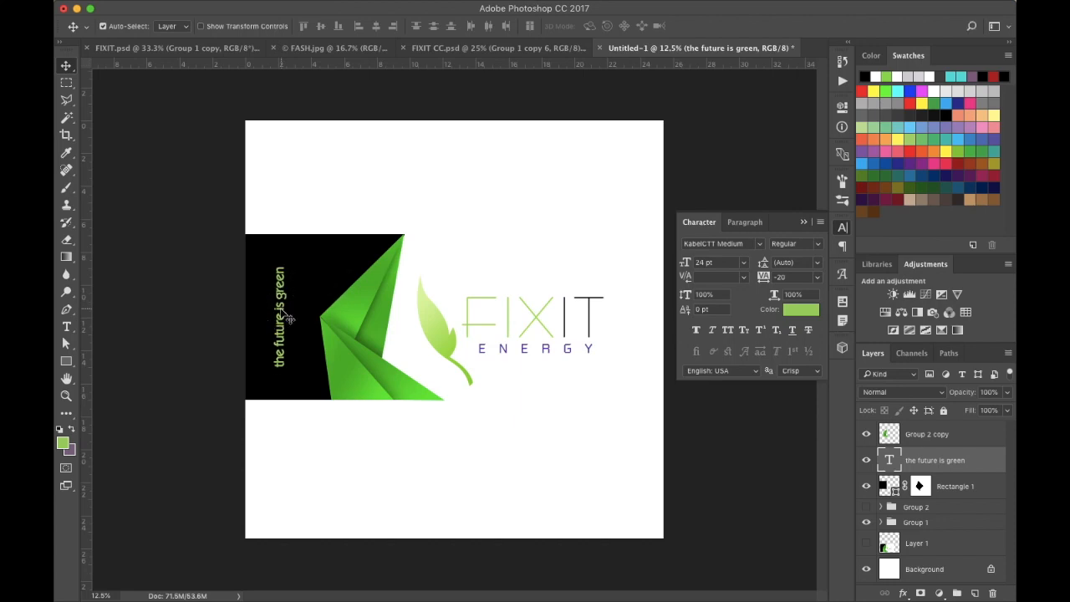
click(687, 263)
drag(687, 262, 685, 262)
drag(282, 339, 282, 331)
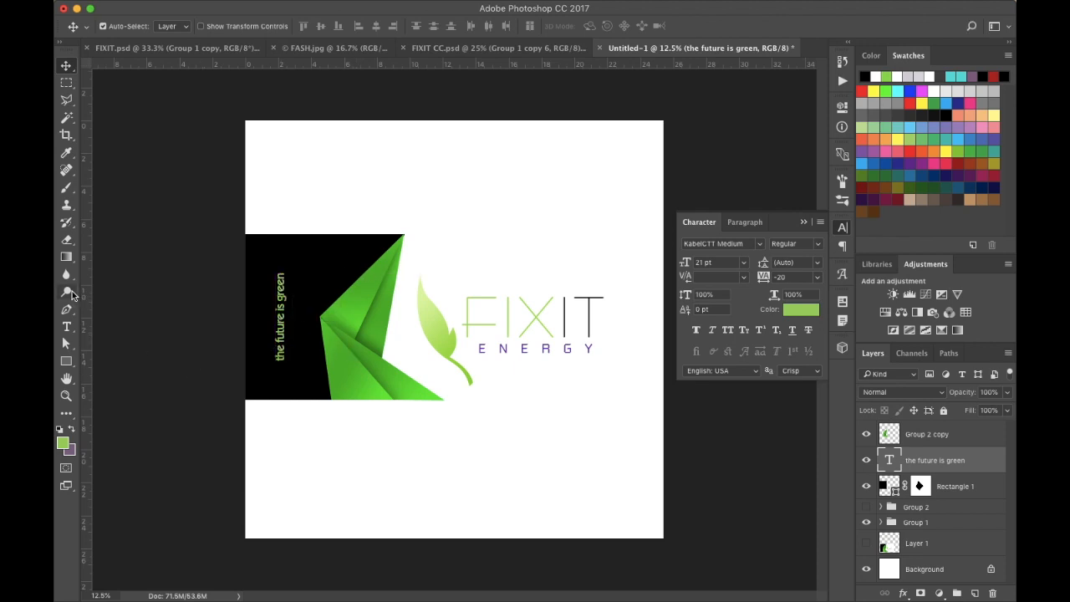
- Color the words "the future is" in the vertical tagline white
click(66, 326)
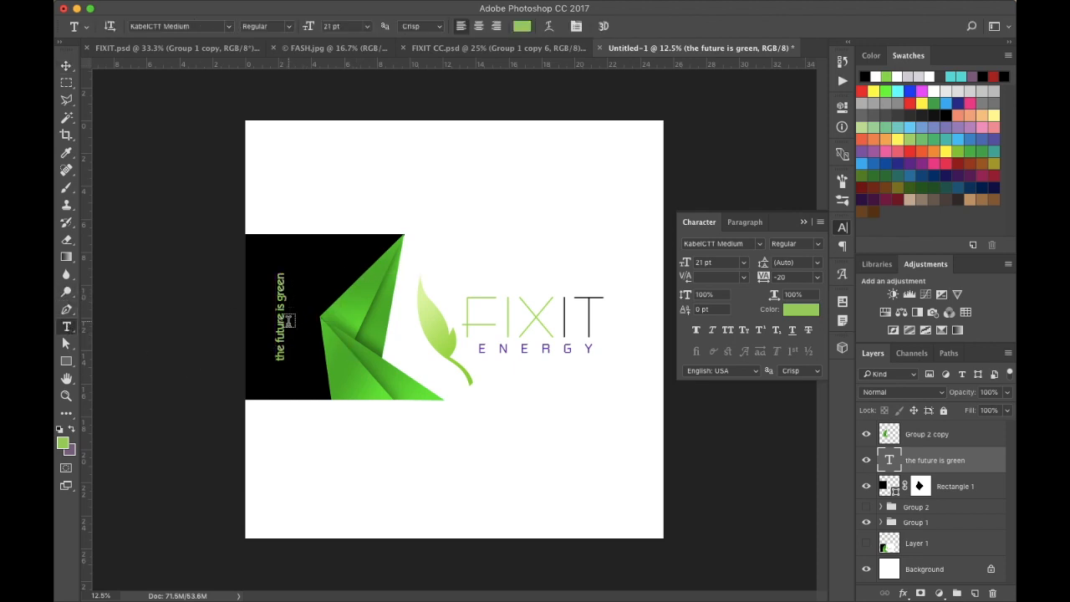
drag(280, 306, 283, 374)
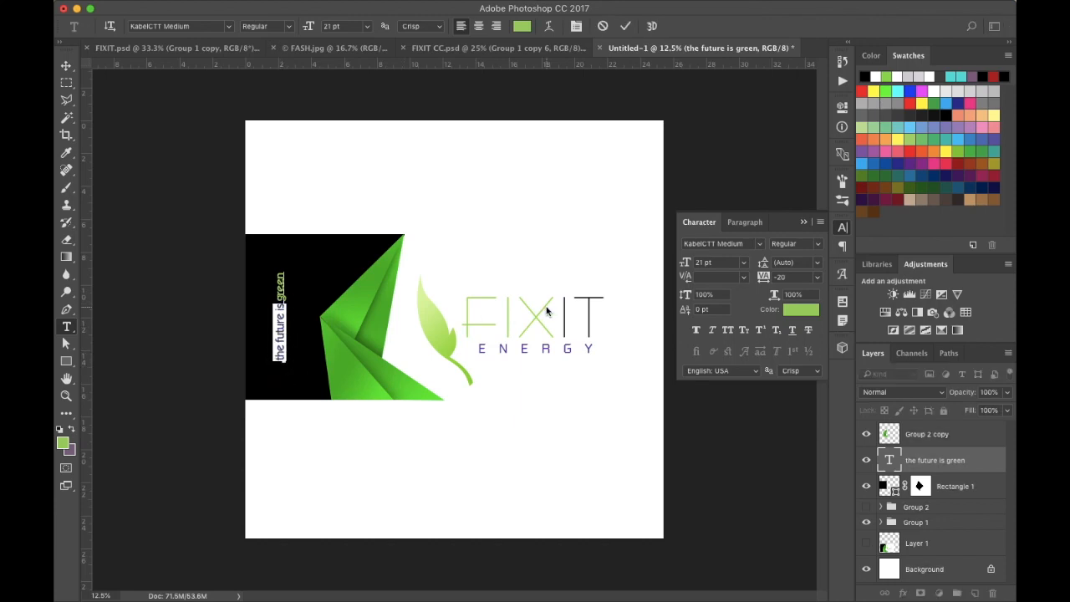
click(802, 312)
mouse_move(651, 192)
mouse_down()
mouse_move(628, 132)
mouse_move(611, 125)
mouse_up()
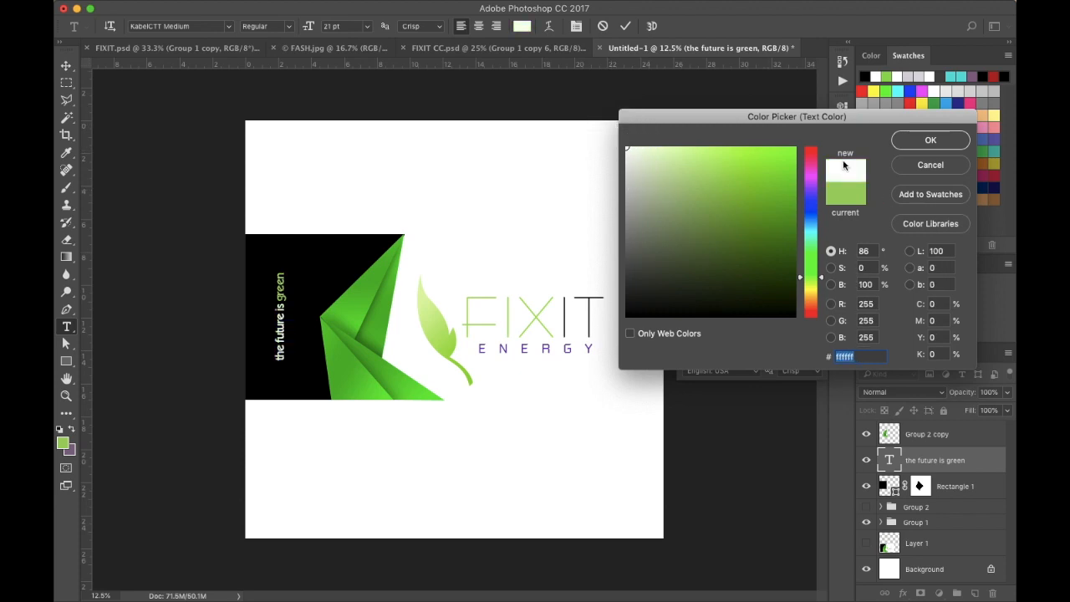
click(944, 143)
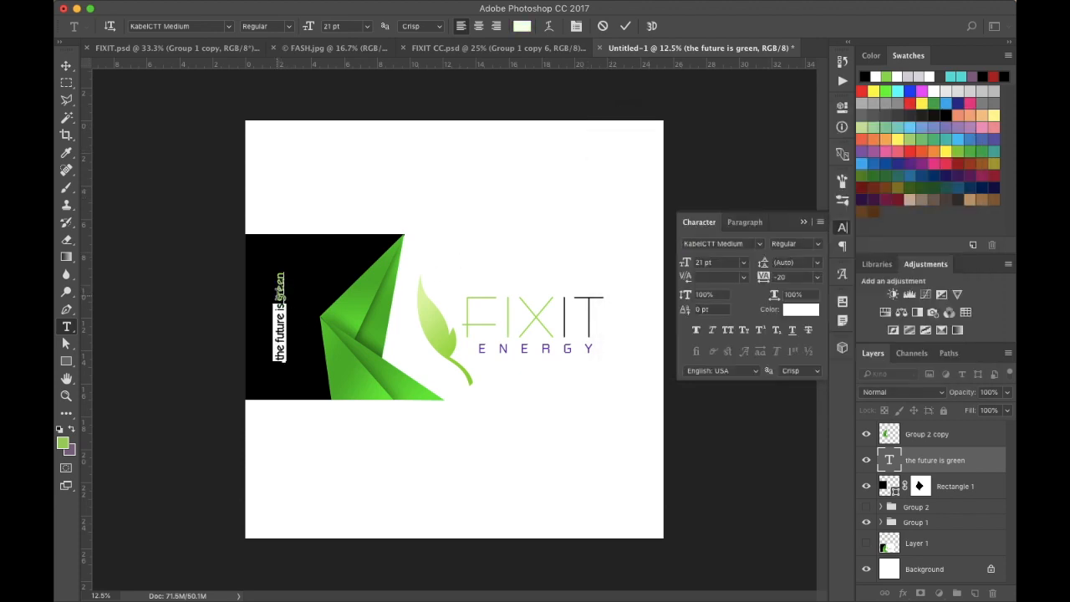
- Recolor the word "green" in the tagline with a green sampled from the folded-paper shape, #29d216
drag(281, 294, 281, 264)
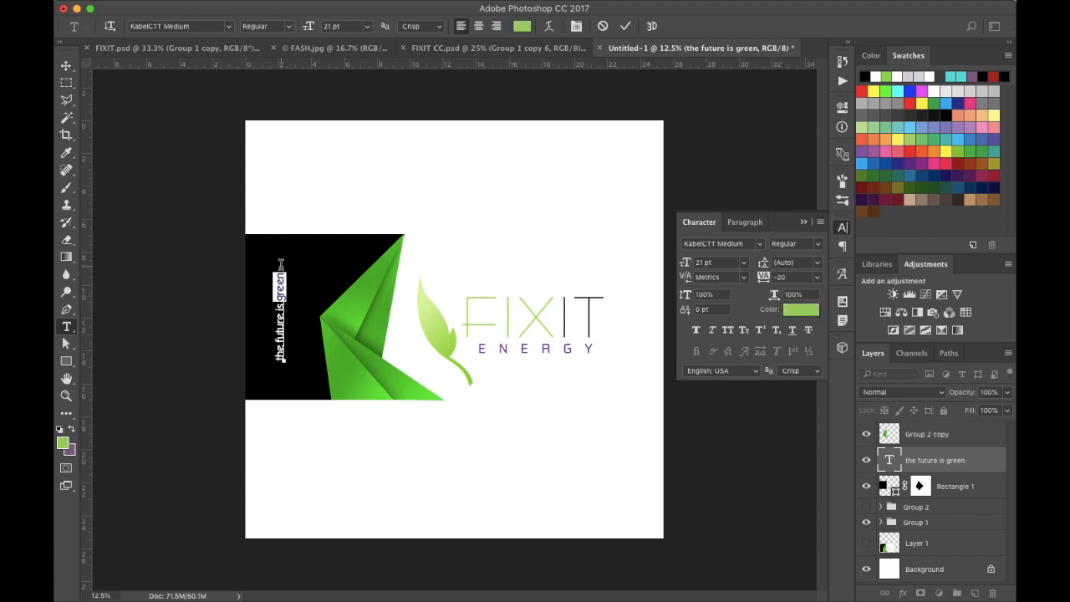
click(799, 311)
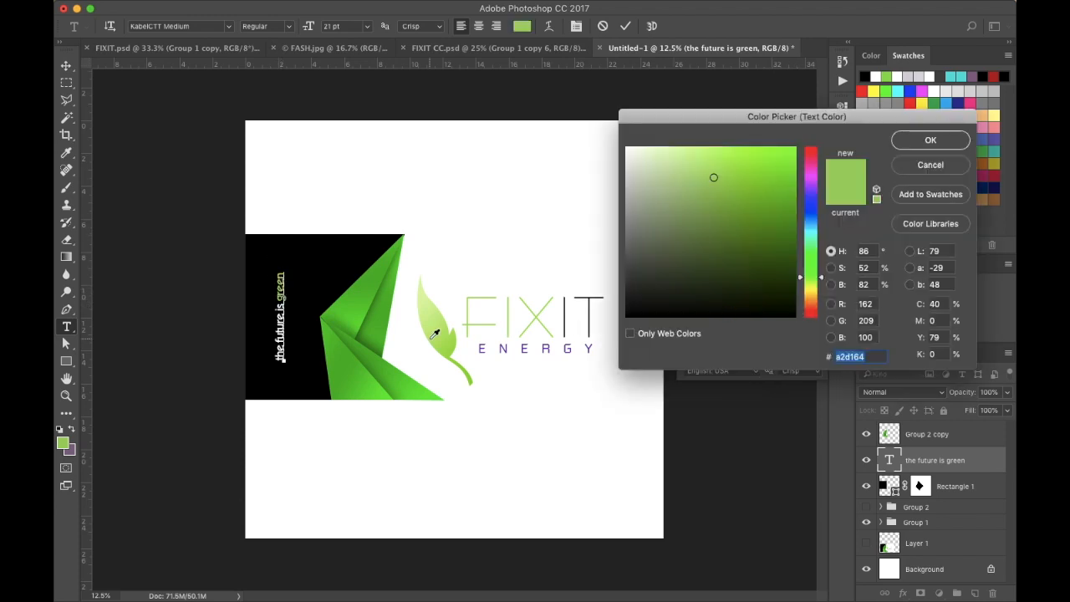
click(389, 289)
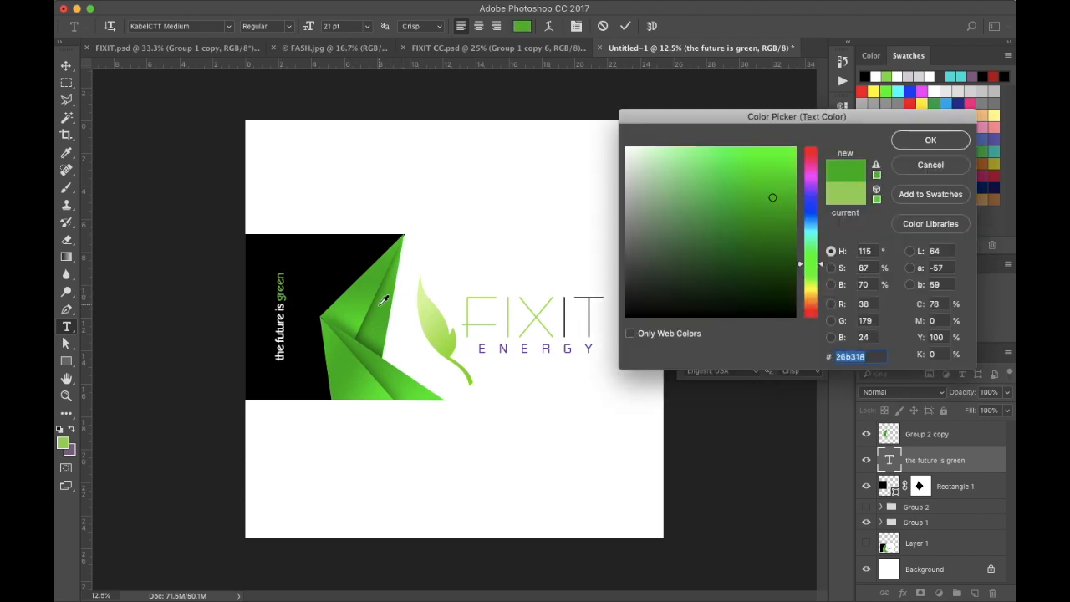
click(380, 323)
click(376, 326)
click(353, 313)
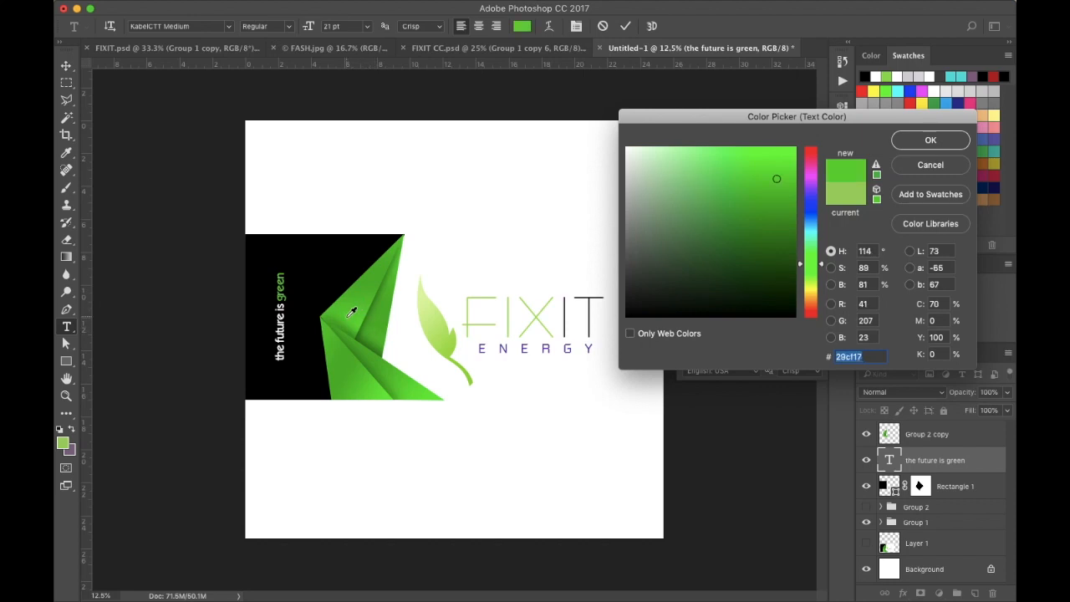
click(357, 314)
click(929, 142)
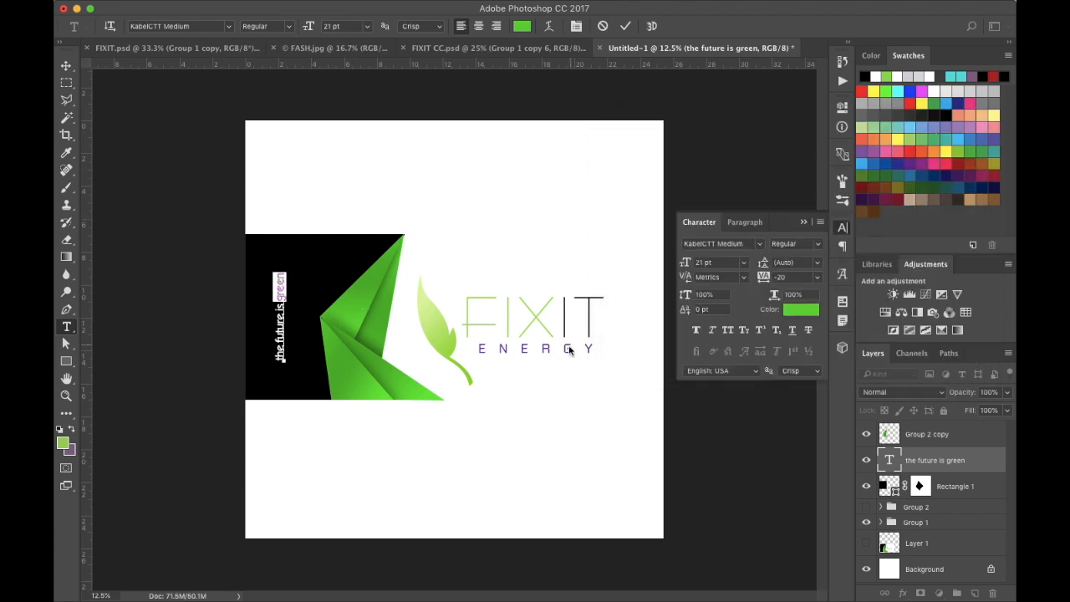
click(66, 65)
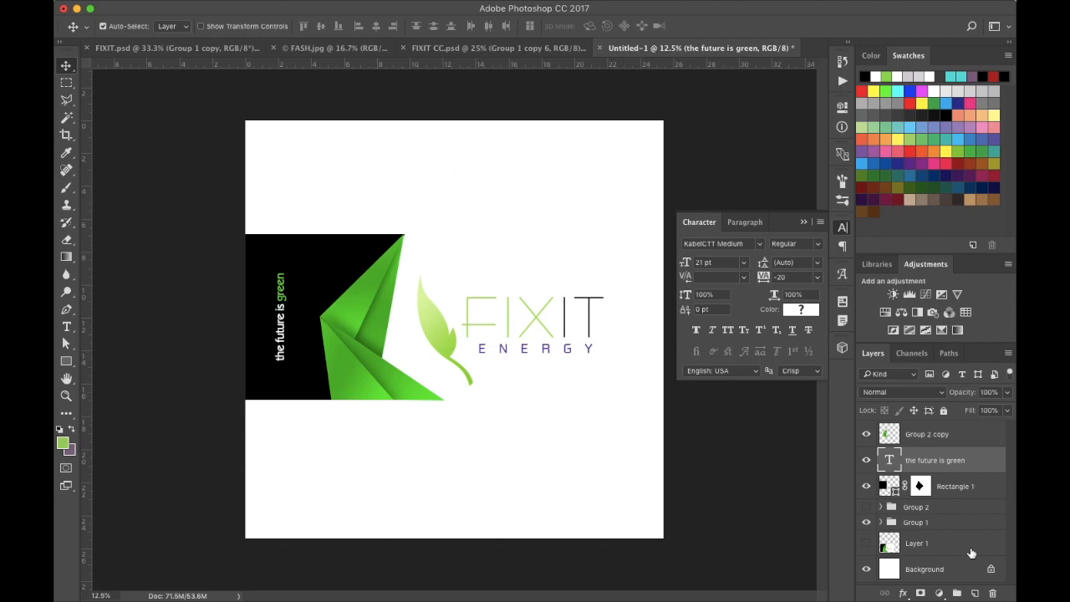
- Hide the Background layer and duplicate the Rectangle 1 layer
click(867, 569)
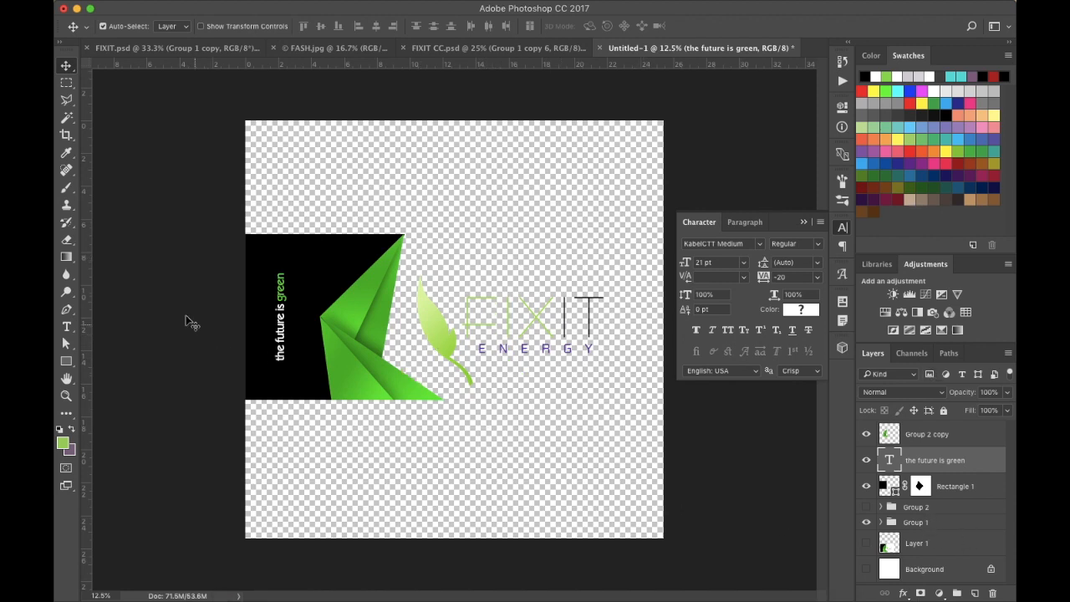
click(66, 358)
click(67, 67)
click(973, 490)
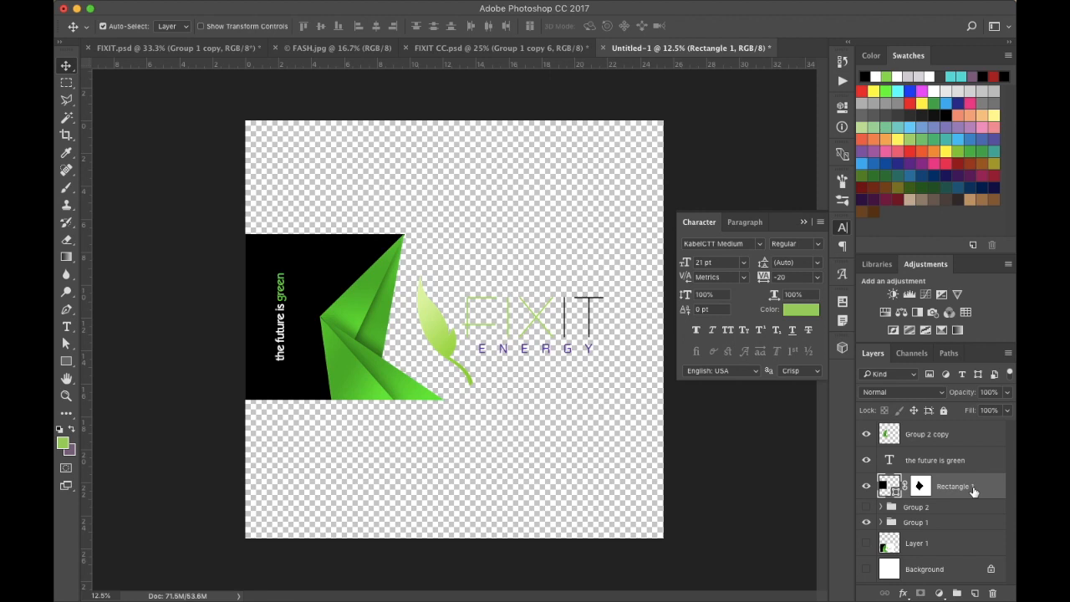
drag(978, 490, 975, 592)
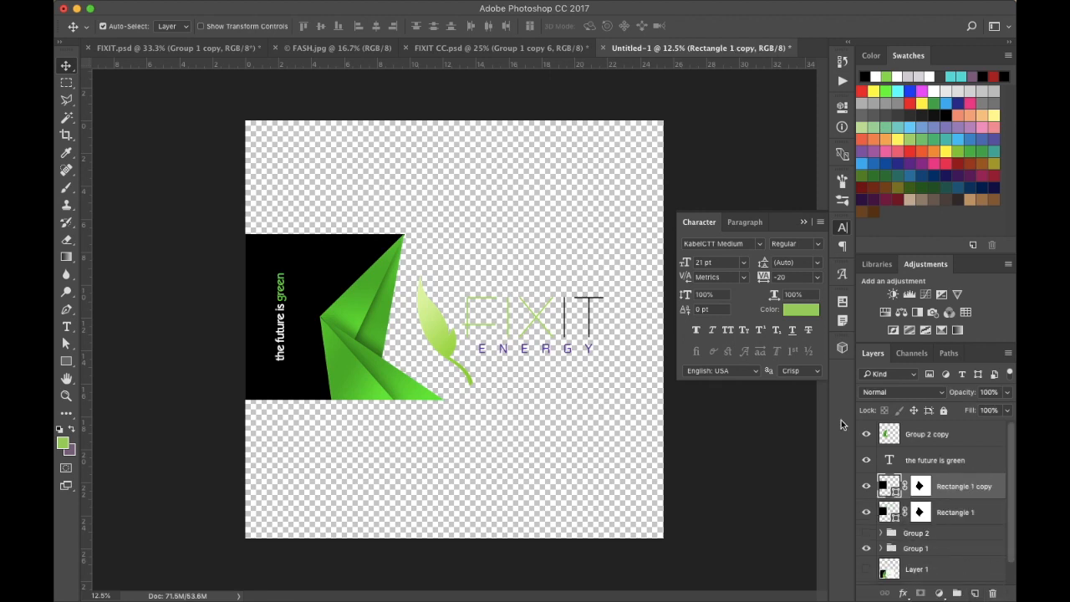
right_click(916, 491)
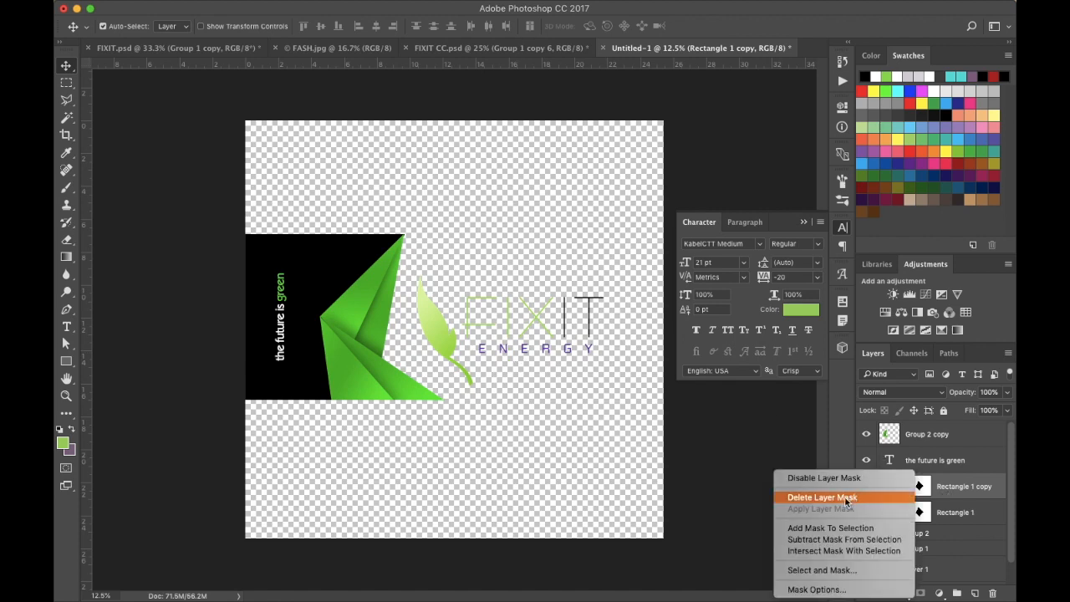
click(783, 497)
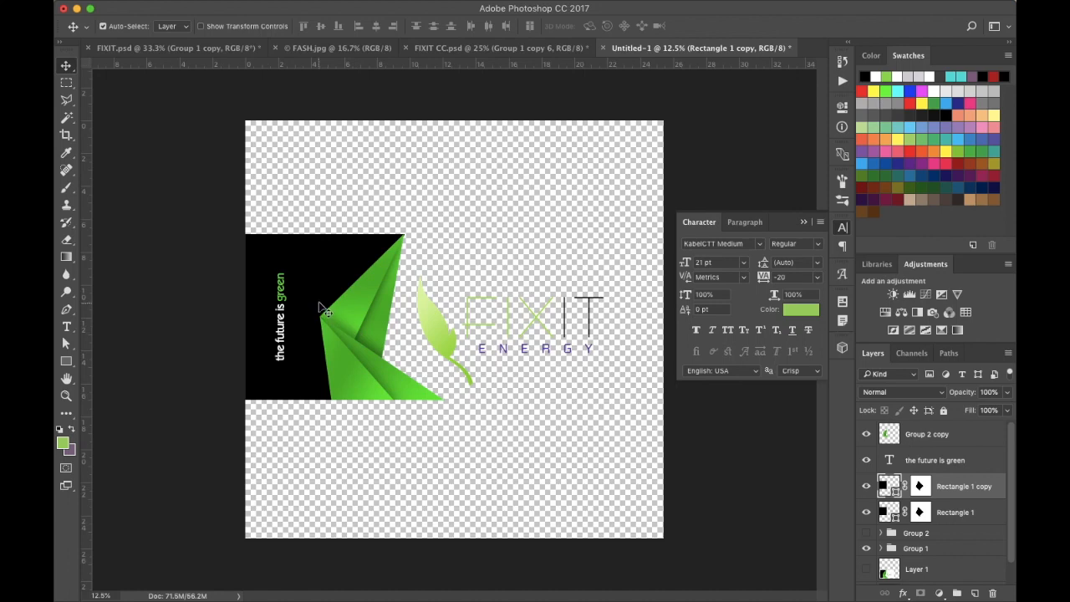
key(ctrl+t)
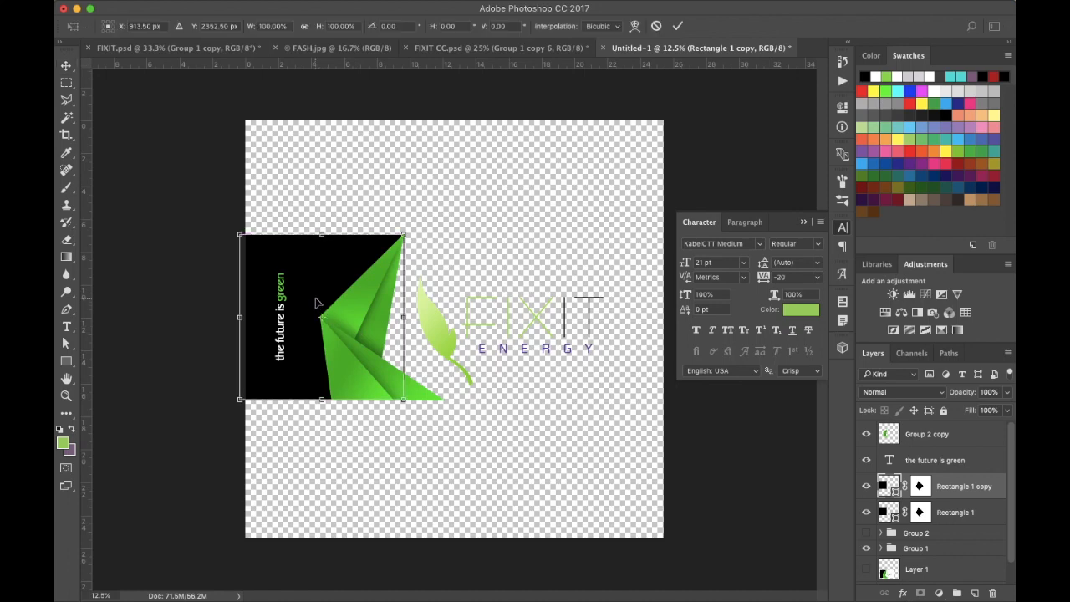
drag(404, 317, 611, 342)
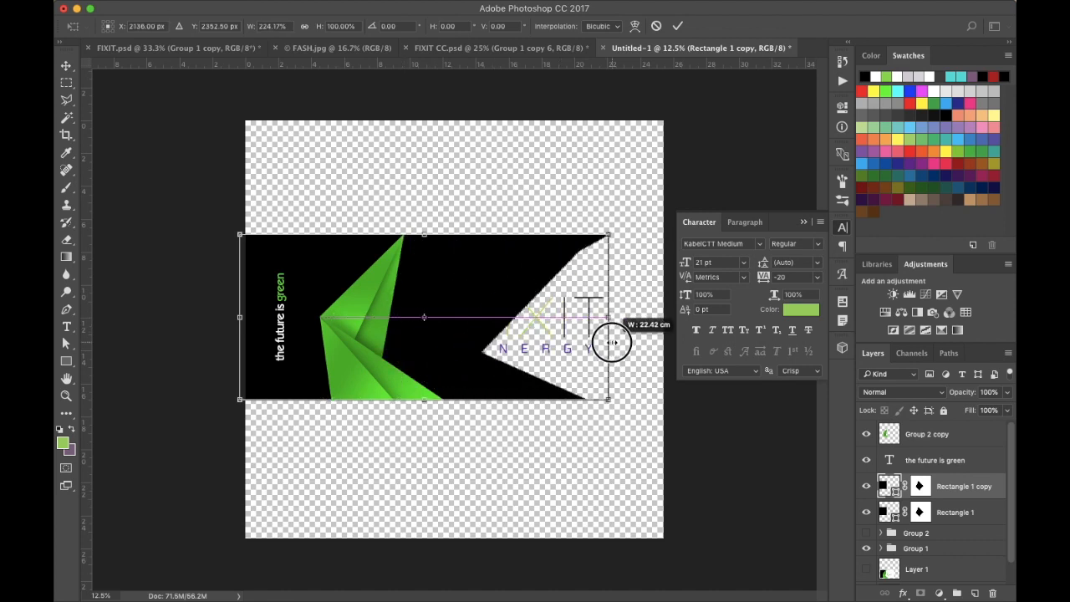
drag(612, 342, 611, 342)
key(Escape)
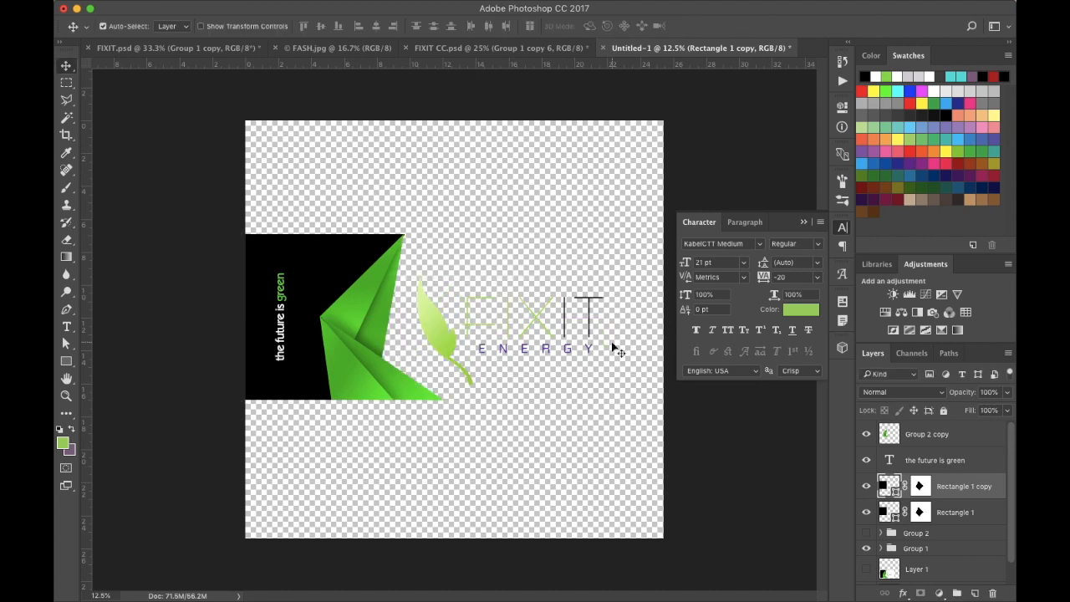
- Delete the layer mask from Rectangle 1 copy and flip-stretch it with Free Transform across the canvas's right part
right_click(919, 487)
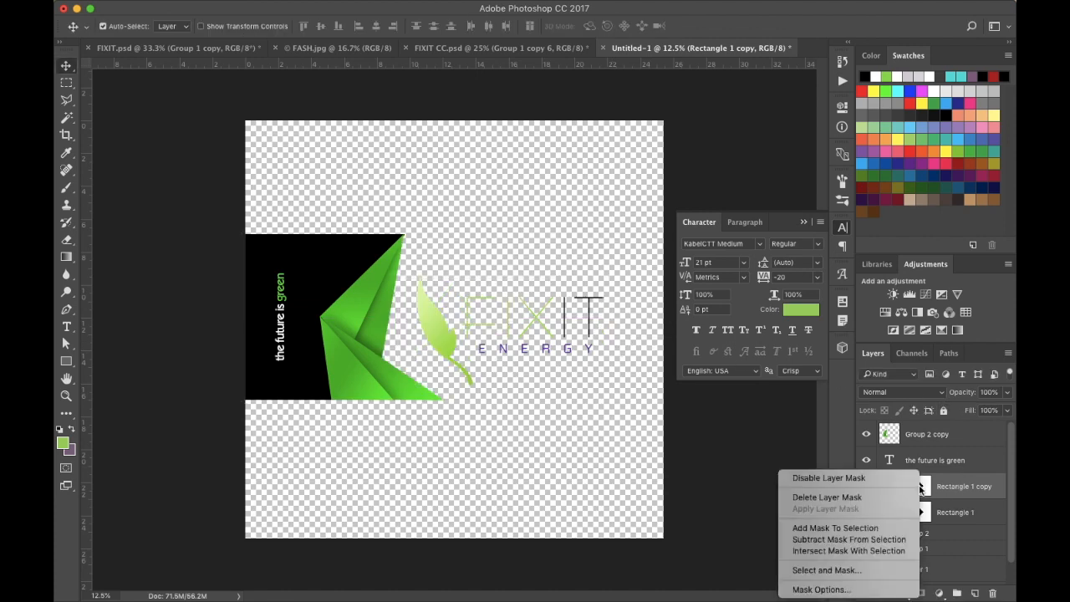
click(868, 496)
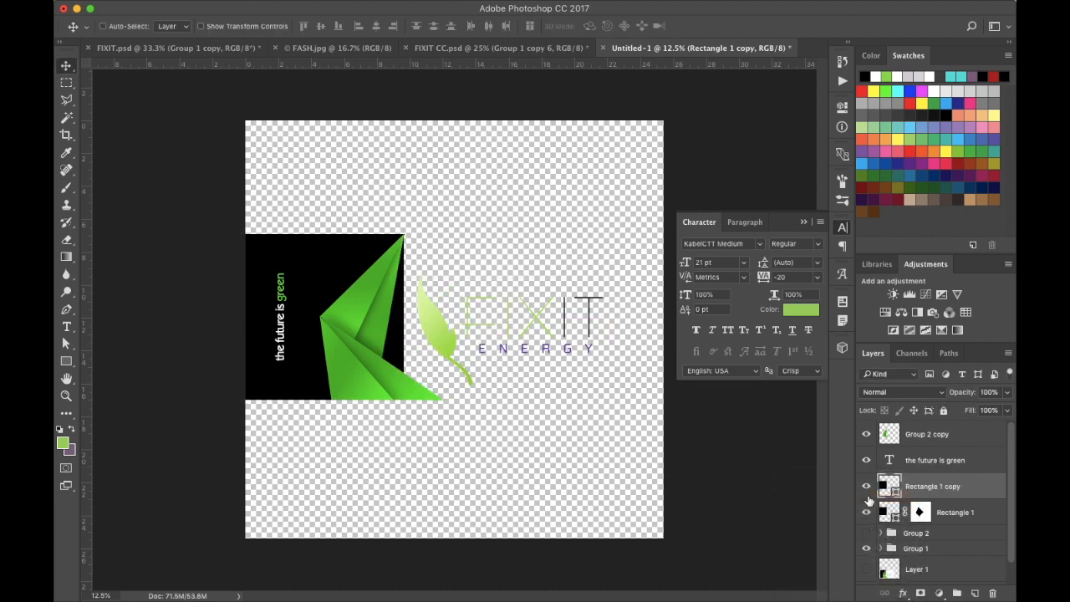
key(ctrl+t)
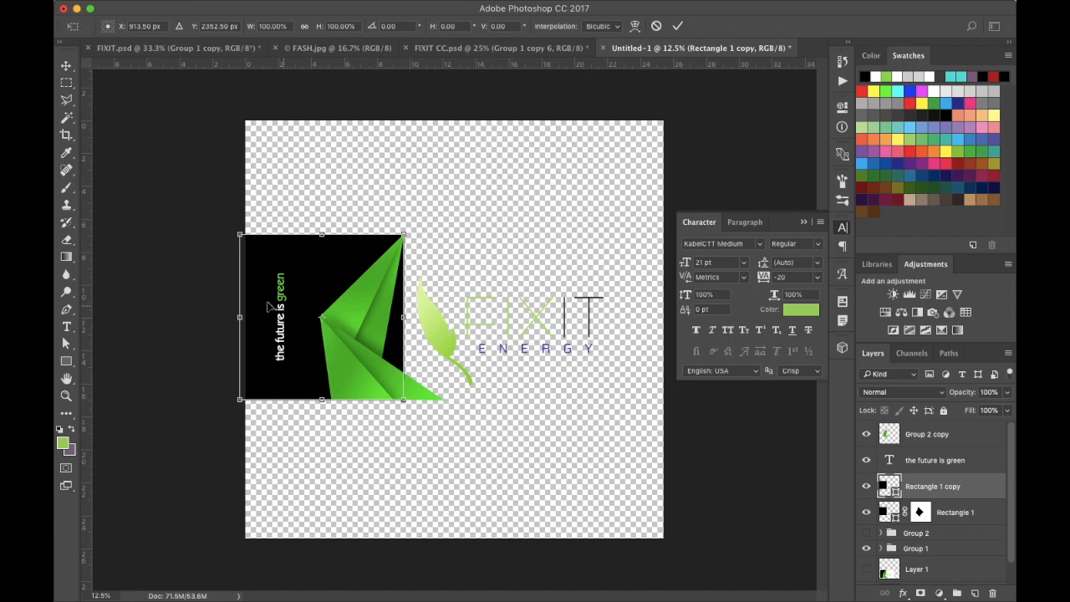
drag(239, 317, 662, 368)
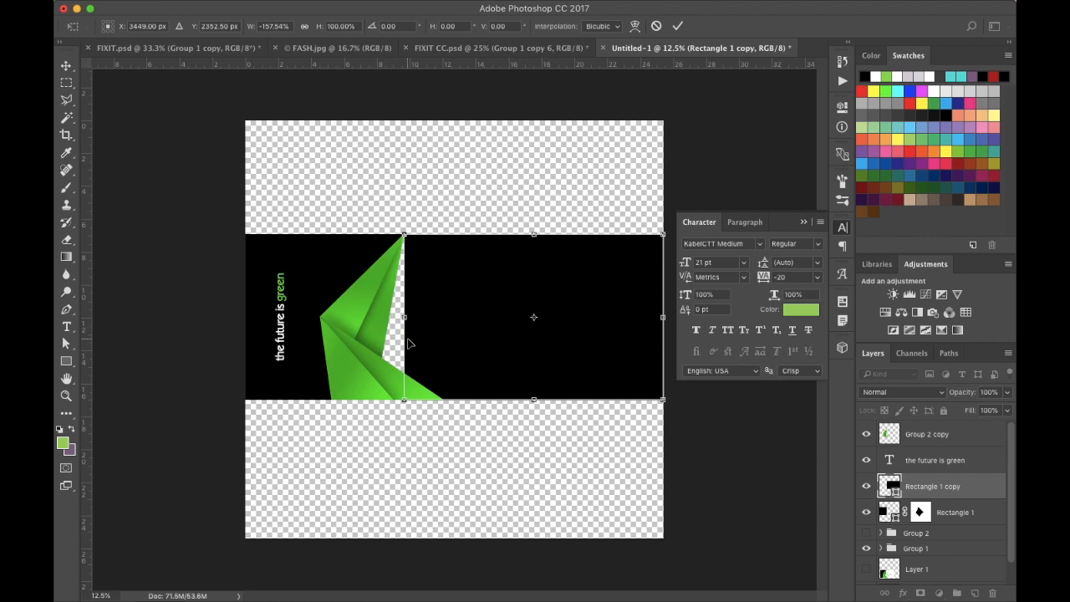
drag(403, 318, 382, 320)
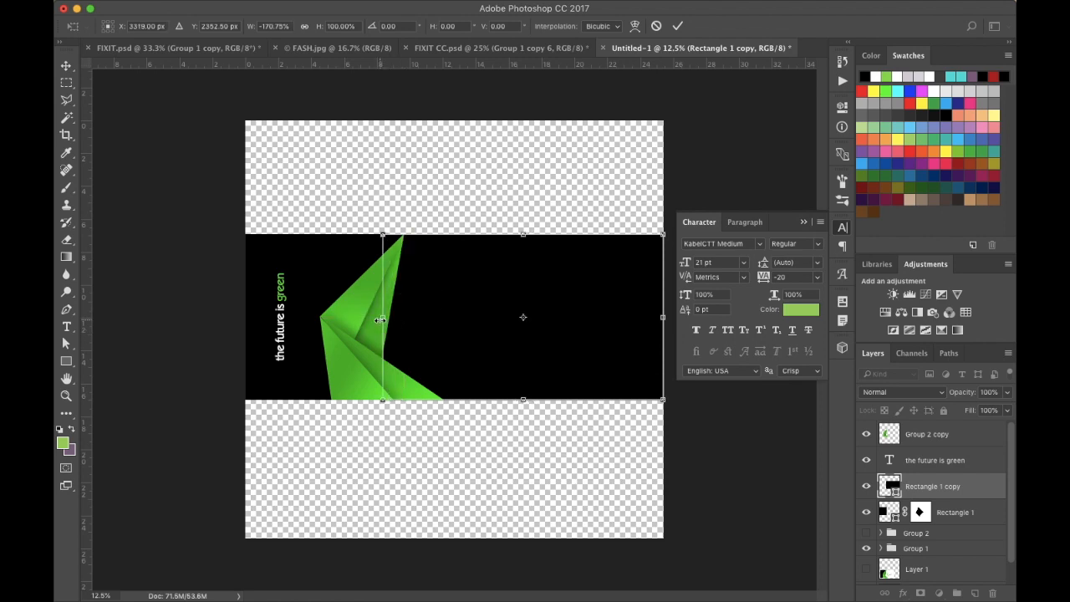
key(Return)
- Move Rectangle 1 copy below Rectangle 1 and change its fill color to white
drag(952, 485, 970, 526)
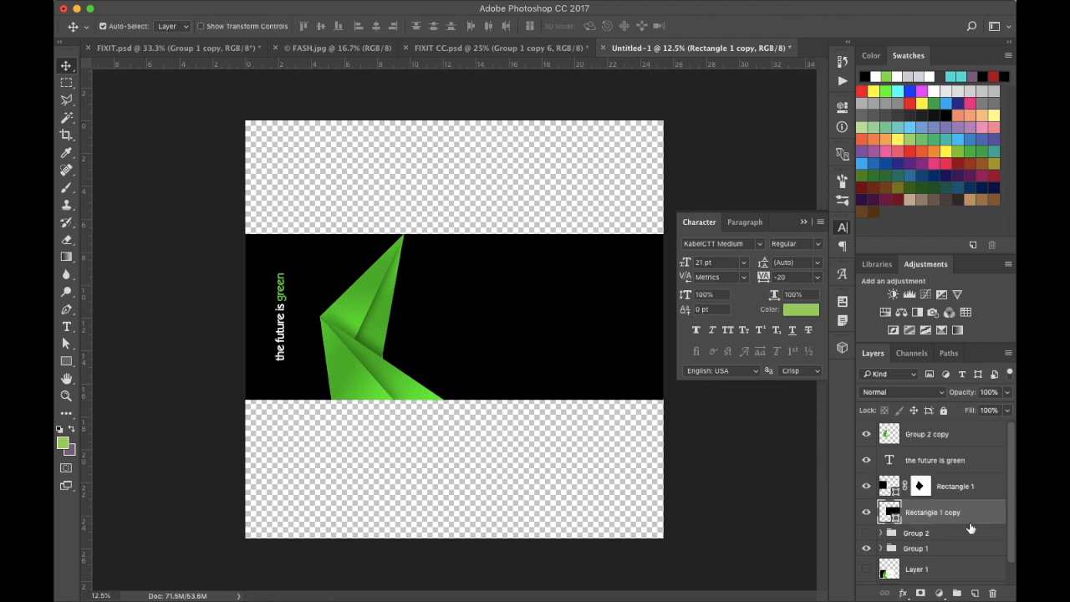
double_click(888, 511)
click(602, 143)
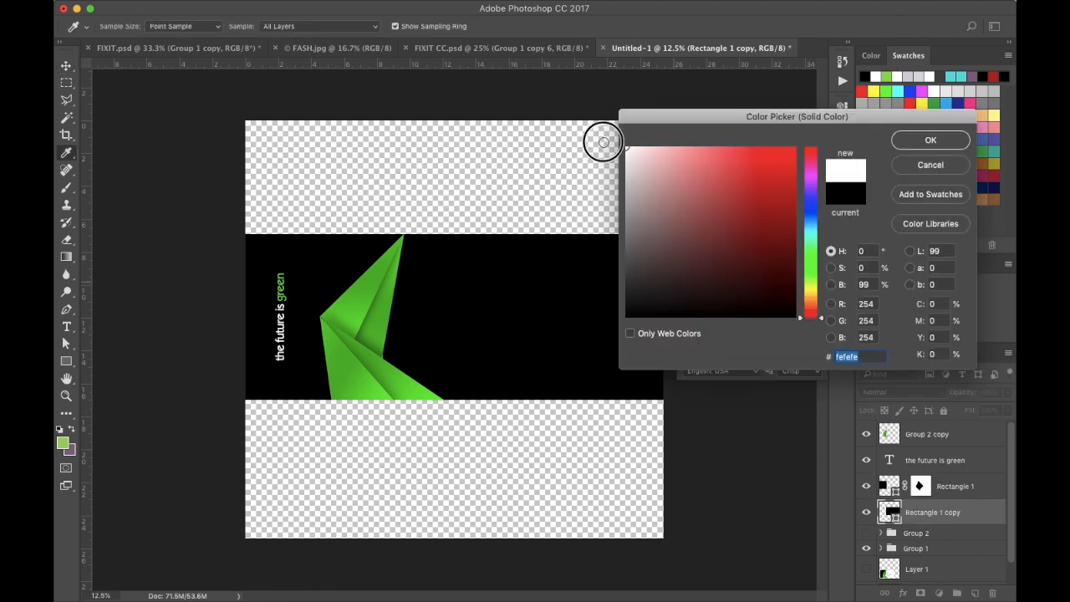
click(930, 141)
- Move Group 1 above Rectangle 1 in the layer stack
drag(937, 550, 931, 473)
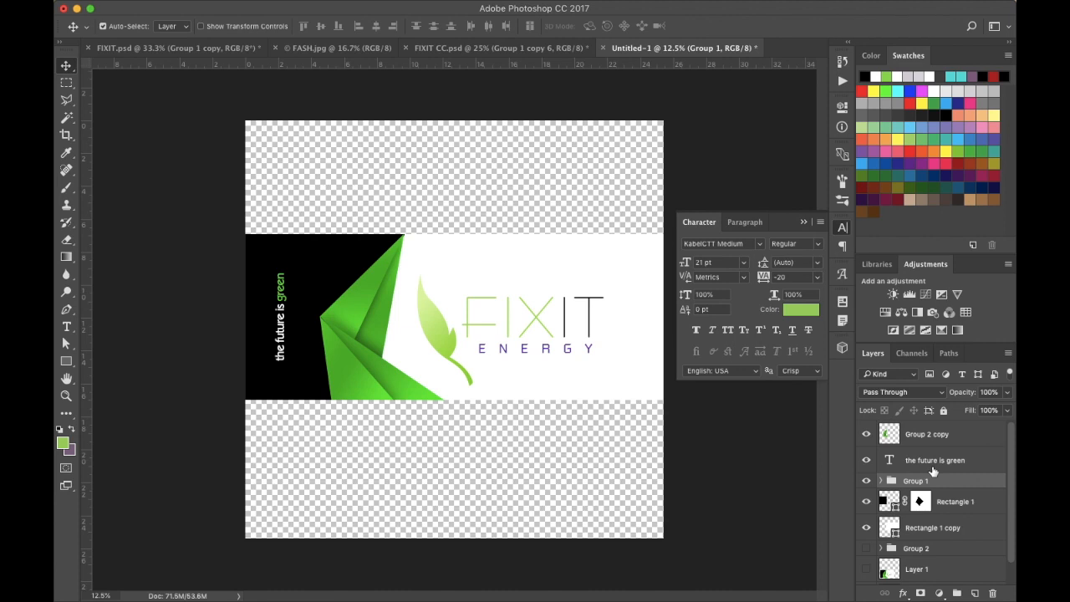